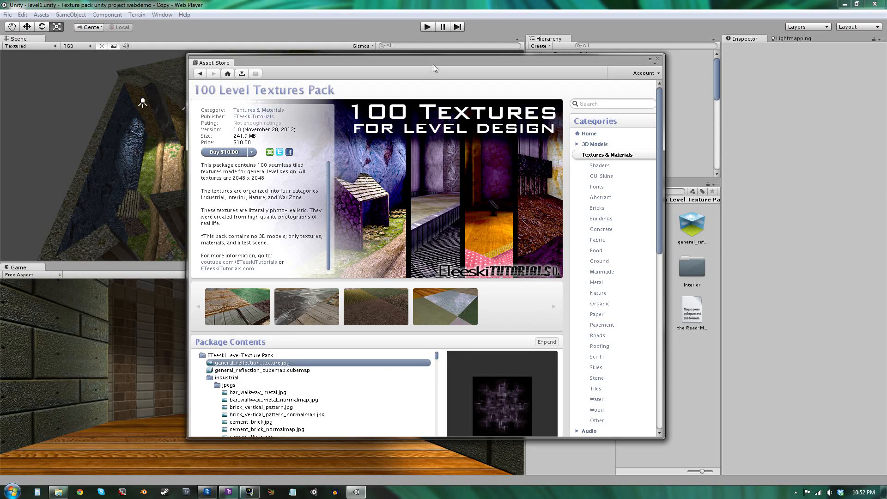
Close the Asset Store window showing the 100 Level Textures Pack.
{"action": "mouse_move", "coordinate": [414, 58]}
{"action": "left_mouse_down"}
{"action": "mouse_move", "coordinate": [428, 55]}
{"action": "mouse_move", "coordinate": [407, 73]}
{"action": "mouse_move", "coordinate": [412, 60]}
{"action": "left_mouse_up"}
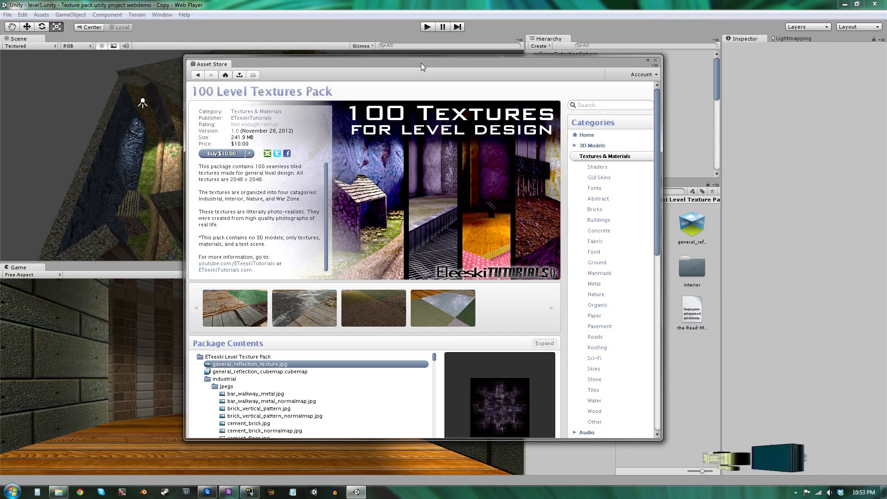
{"action": "left_click_drag", "start_coordinate": [421, 63], "coordinate": [446, 57]}
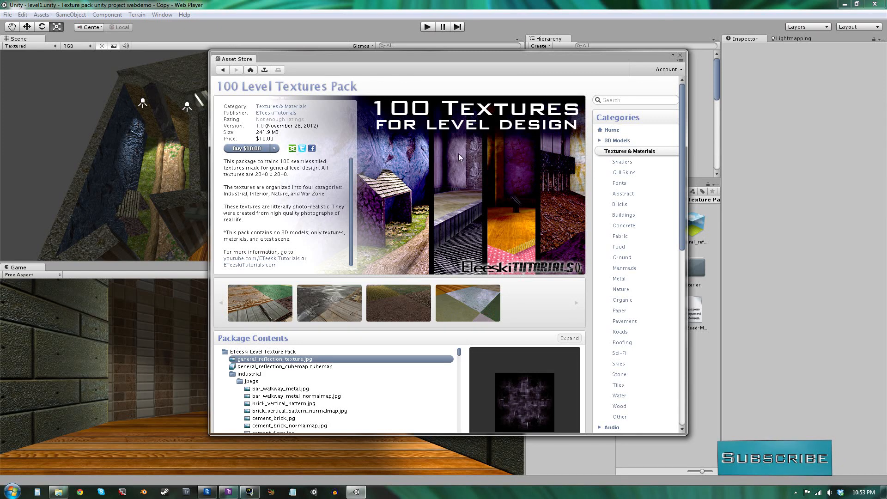
{"action": "left_click", "coordinate": [679, 56]}
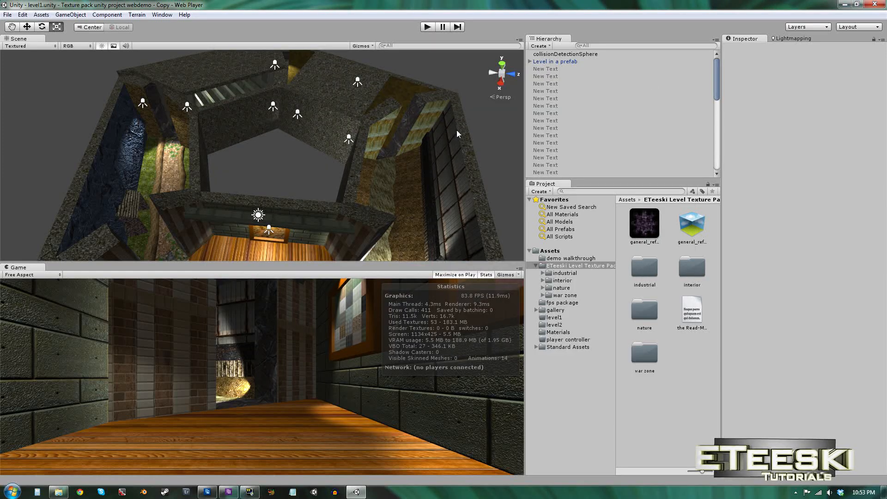
Navigate the scene view around the textured level.
{"action": "left_click_drag", "start_coordinate": [457, 131], "coordinate": [200, 102], "text": "alt"}
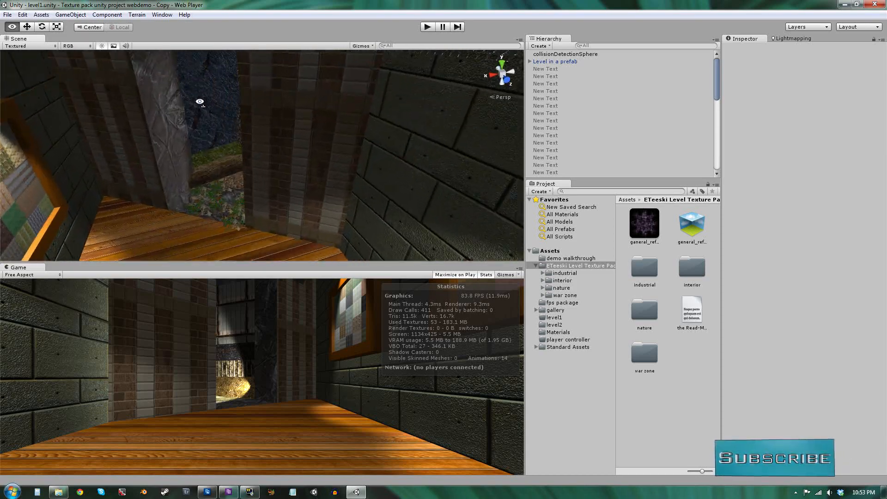
{"action": "right_click_drag", "start_coordinate": [200, 102], "coordinate": [340, 25]}
{"action": "mouse_move", "coordinate": [311, 187]}
{"action": "right_mouse_down"}
{"action": "mouse_move", "coordinate": [364, 165]}
{"action": "mouse_move", "coordinate": [648, 165]}
{"action": "mouse_move", "coordinate": [421, 208]}
{"action": "right_mouse_up"}
{"action": "key", "text": "w"}
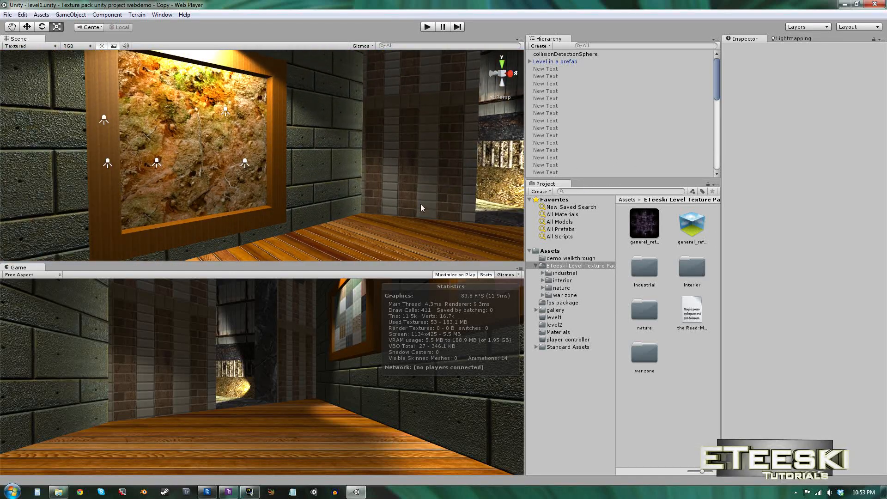
Widen the Project panel and its folder tree, and expand the ETeeski Level Texture Pack folder.
{"action": "left_click", "coordinate": [536, 266]}
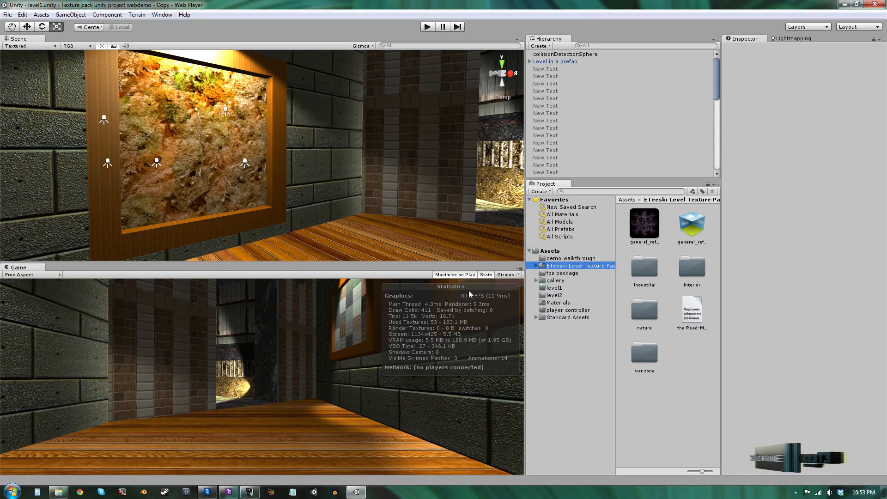
{"action": "left_click", "coordinate": [613, 295]}
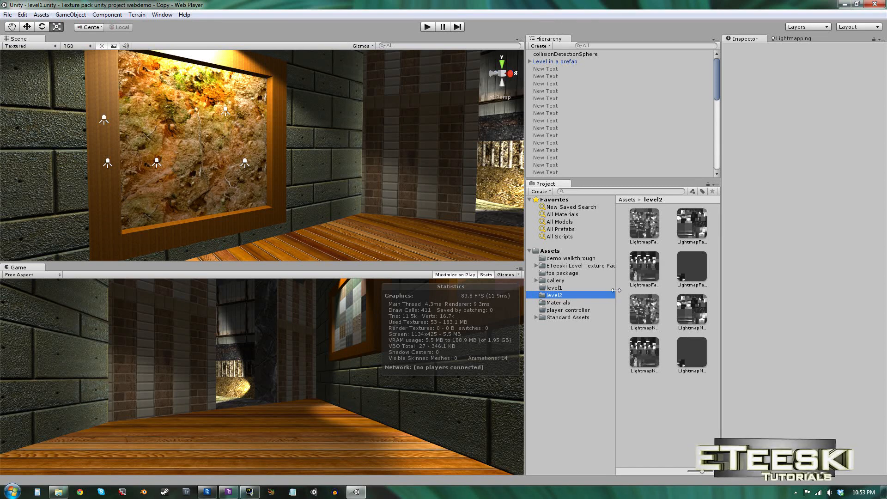
{"action": "left_click_drag", "start_coordinate": [616, 292], "coordinate": [640, 292]}
{"action": "left_click", "coordinate": [571, 262]}
{"action": "left_click", "coordinate": [575, 266]}
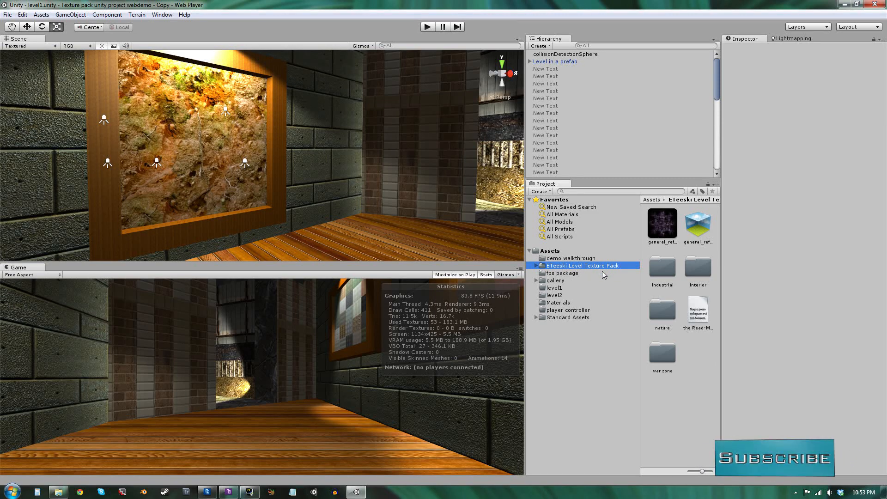
{"action": "left_click", "coordinate": [536, 267]}
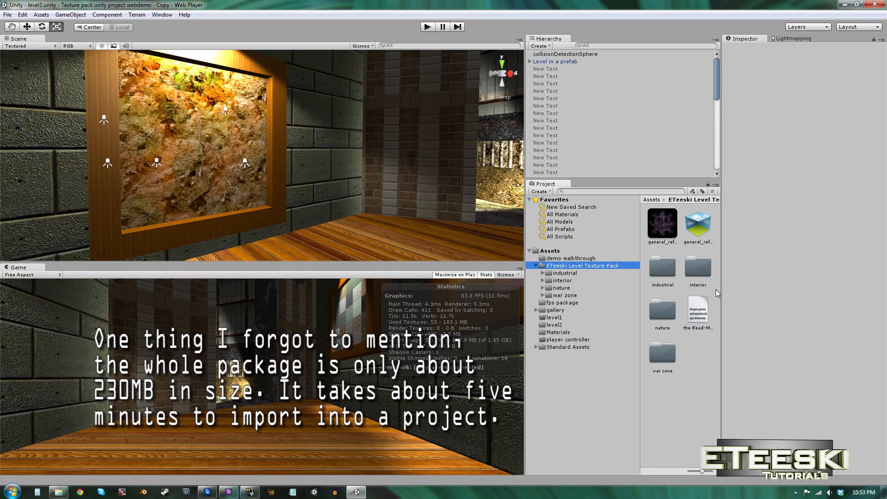
{"action": "left_click_drag", "start_coordinate": [720, 289], "coordinate": [752, 293]}
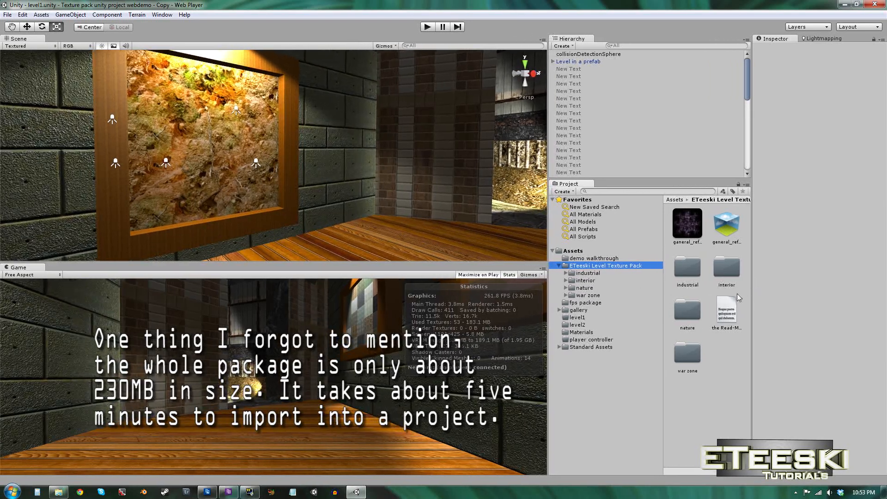
{"action": "left_click_drag", "start_coordinate": [666, 288], "coordinate": [647, 289]}
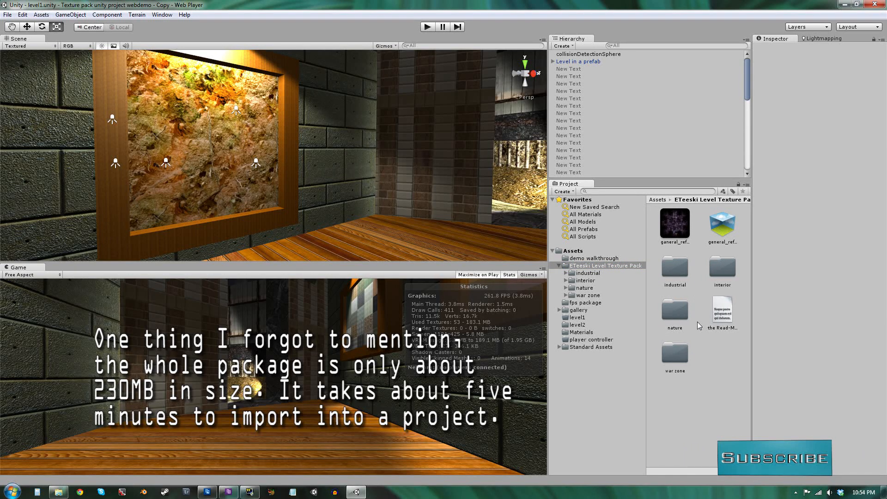
Select the Read-Me file and the general reflection texture to view them in the Inspector.
{"action": "left_click", "coordinate": [723, 313]}
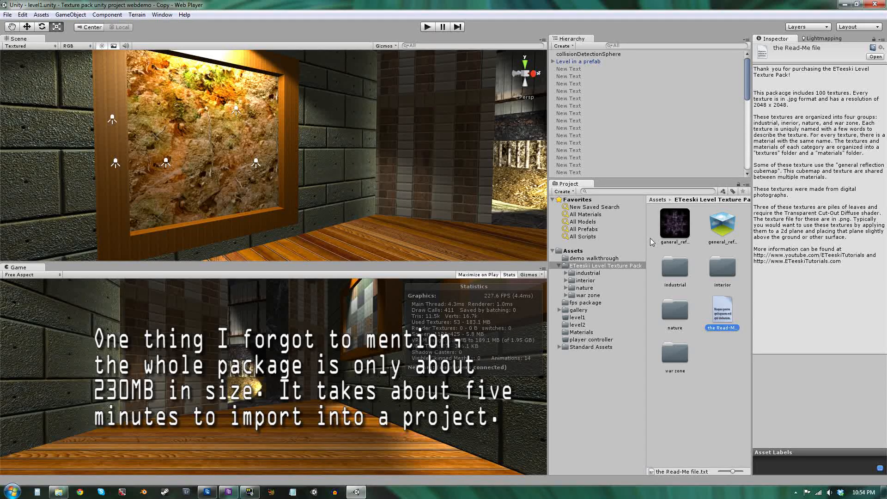
{"action": "left_click", "coordinate": [672, 228]}
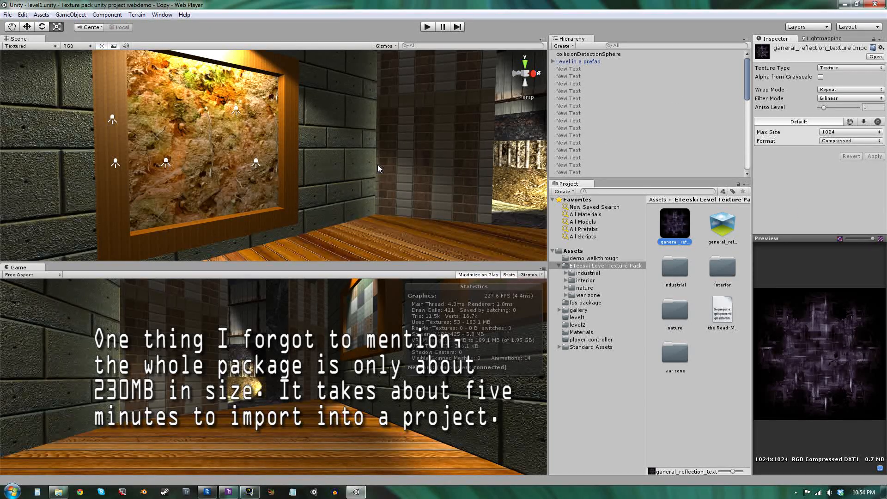
{"action": "right_click_drag", "start_coordinate": [378, 165], "coordinate": [339, 209]}
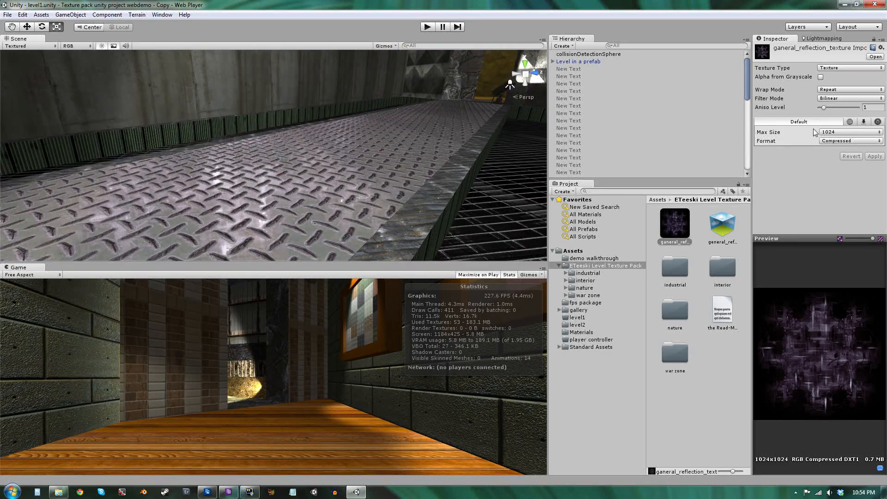
Set the reflection texture's Max Size to 512 and apply it.
{"action": "left_click", "coordinate": [851, 133]}
{"action": "left_click", "coordinate": [846, 182]}
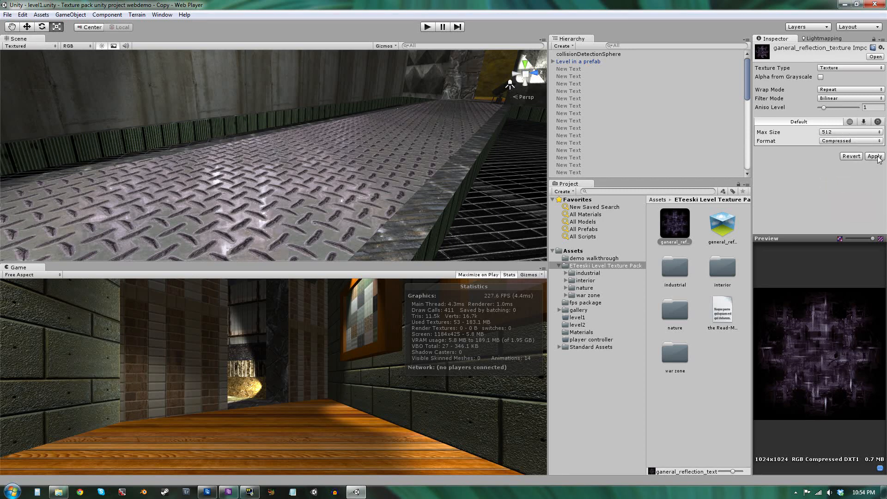
{"action": "left_click", "coordinate": [875, 157]}
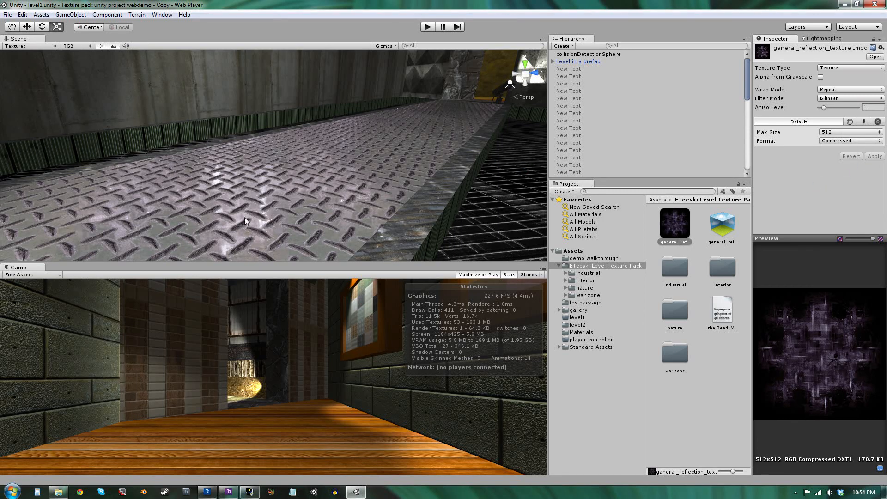
Set the reflection texture's Max Size back to 1024 and apply it.
{"action": "left_click", "coordinate": [851, 133]}
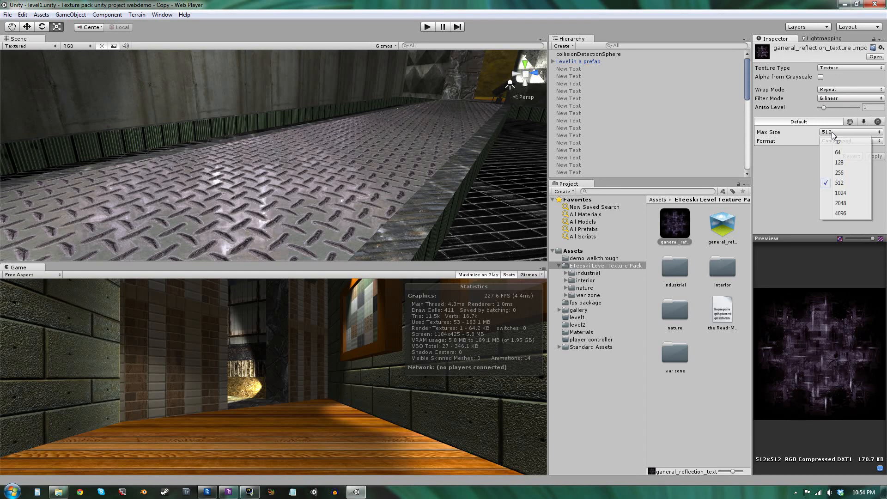
{"action": "left_click", "coordinate": [842, 194]}
{"action": "left_click", "coordinate": [881, 157]}
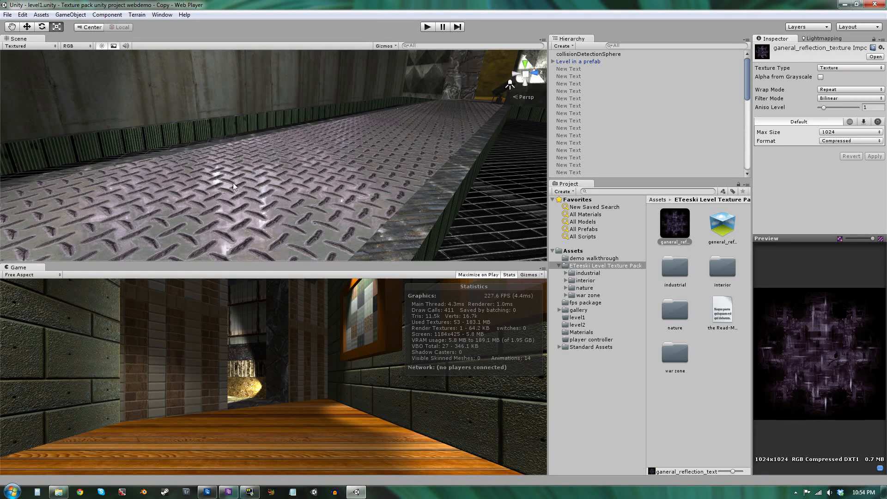
Select the general reflection cubemap and rotate its preview sphere.
{"action": "left_click", "coordinate": [723, 225]}
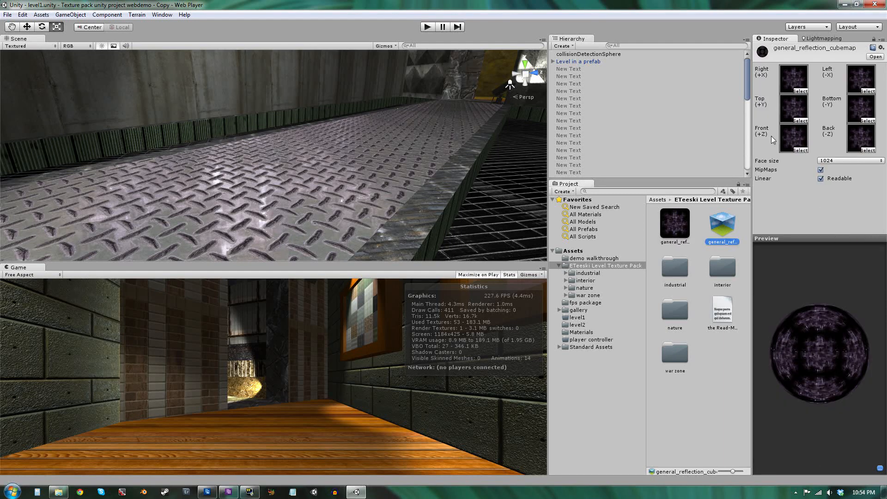
{"action": "left_click_drag", "start_coordinate": [825, 352], "coordinate": [797, 350]}
Navigate the scene view through the level's rooms.
{"action": "left_click_drag", "start_coordinate": [530, 220], "coordinate": [128, 155], "text": "alt"}
{"action": "right_click_drag", "start_coordinate": [326, 142], "coordinate": [48, 136]}
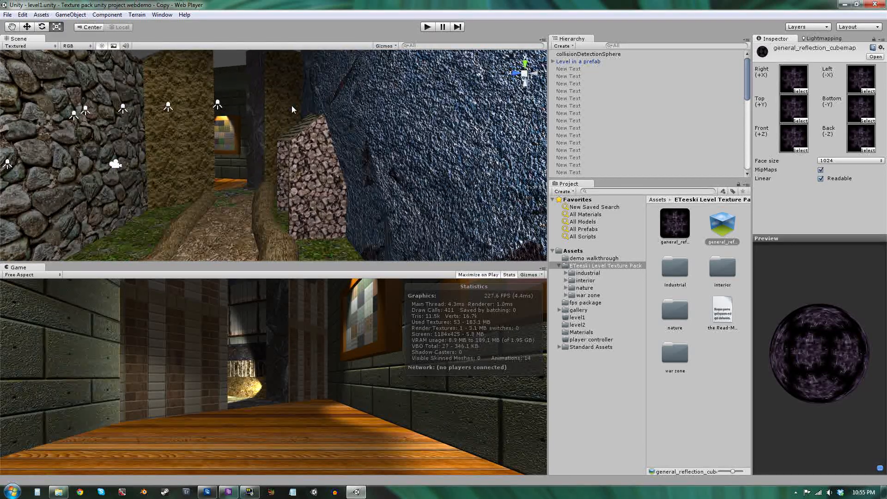
{"action": "right_click_drag", "start_coordinate": [292, 109], "coordinate": [128, 112]}
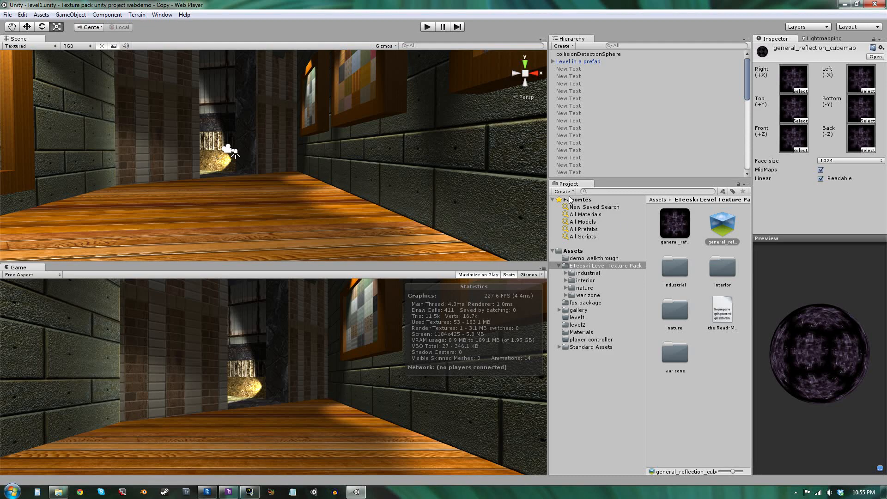
{"action": "left_click", "coordinate": [682, 239]}
{"action": "left_click", "coordinate": [719, 225]}
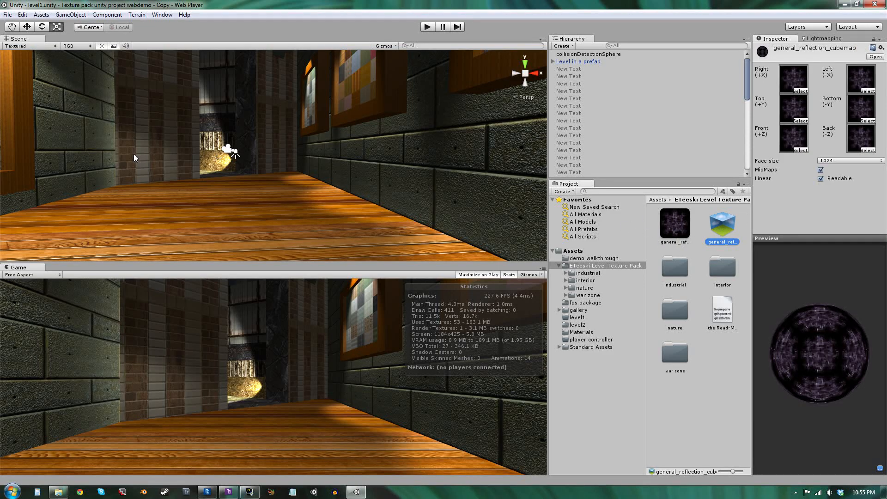
{"action": "right_click_drag", "start_coordinate": [317, 148], "coordinate": [161, 150]}
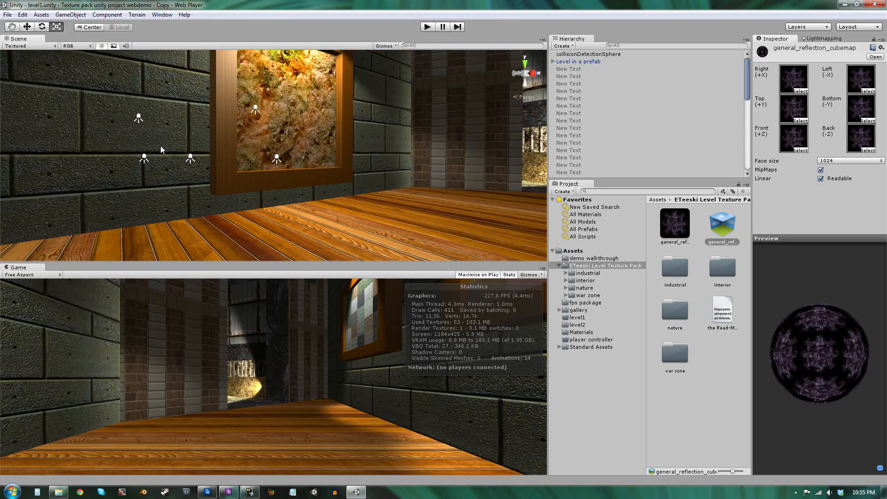
Browse the pack's category folders, open the industrial jpegs folder and scroll through its textures.
{"action": "left_click", "coordinate": [721, 270]}
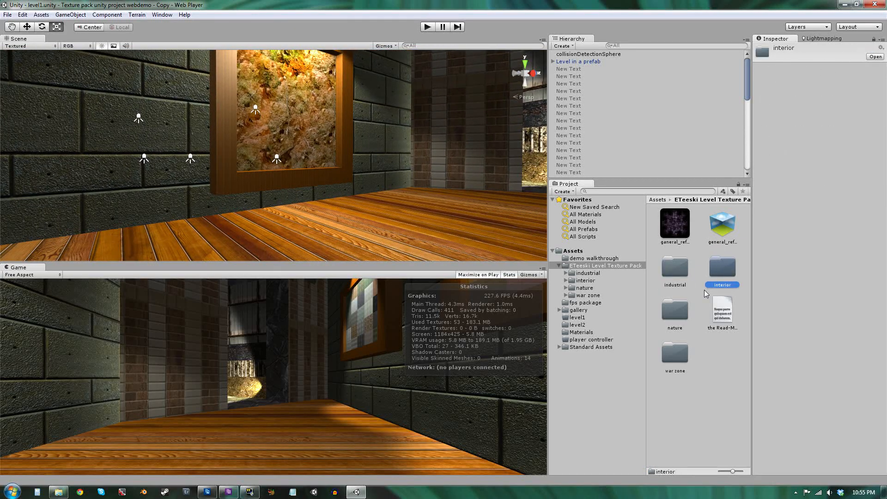
{"action": "left_click", "coordinate": [675, 307]}
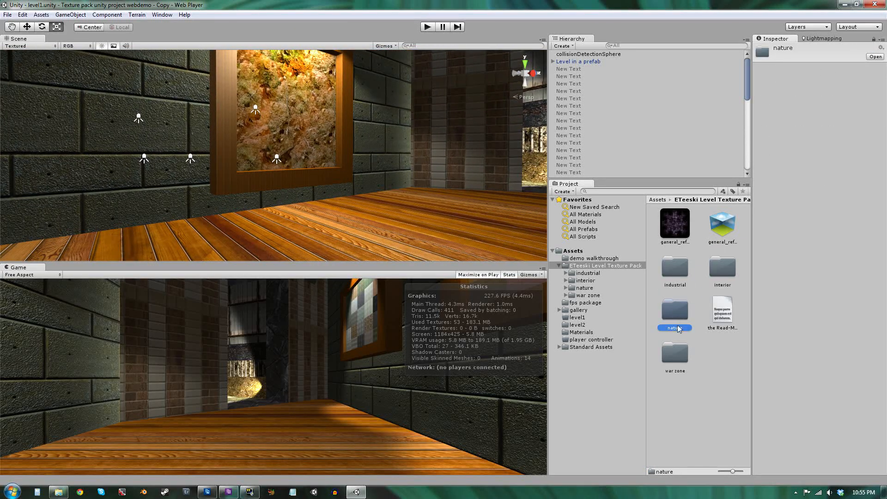
{"action": "left_click", "coordinate": [679, 355]}
{"action": "left_click", "coordinate": [591, 275]}
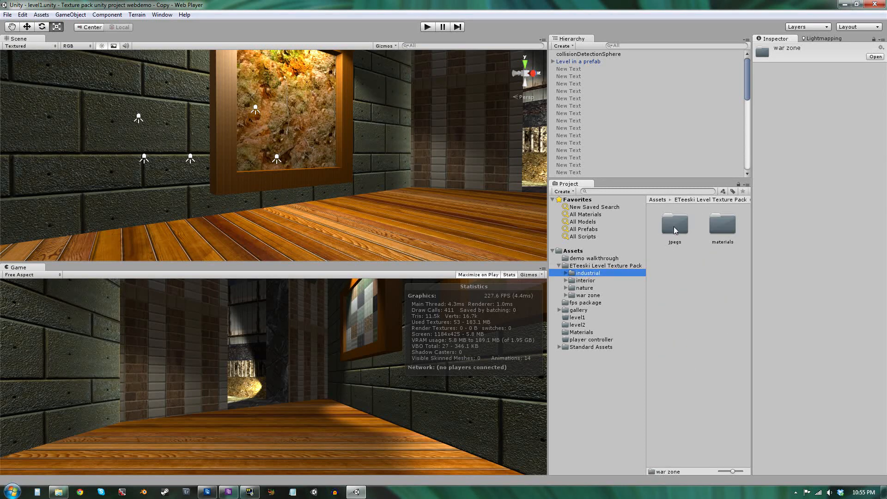
{"action": "left_click", "coordinate": [584, 280]}
{"action": "left_click", "coordinate": [589, 288]}
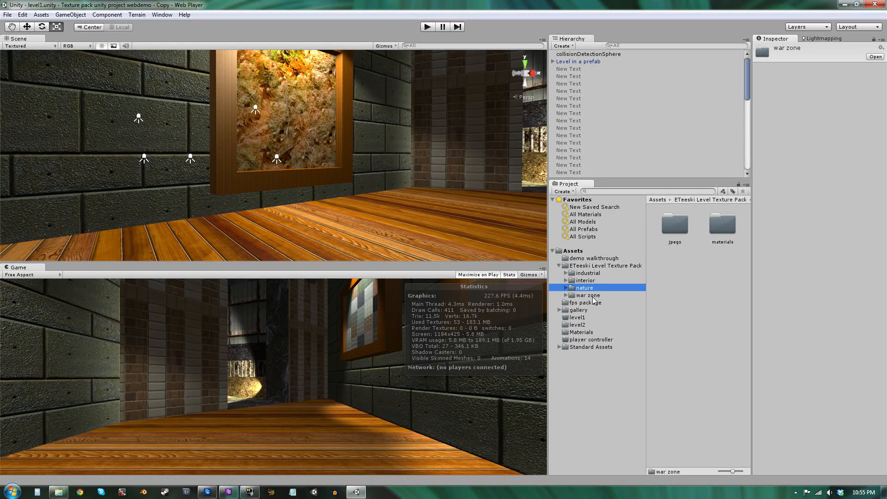
{"action": "left_click", "coordinate": [593, 297]}
{"action": "left_click", "coordinate": [592, 275]}
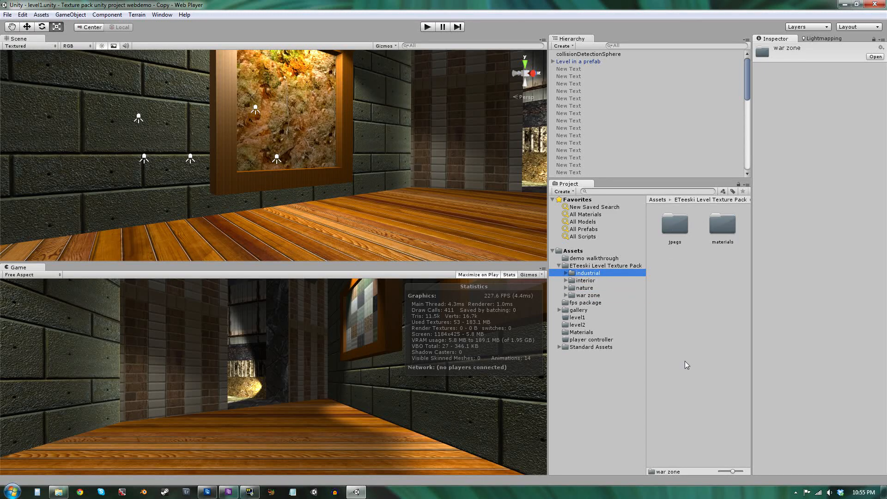
{"action": "left_click", "coordinate": [567, 274]}
{"action": "left_click", "coordinate": [598, 282]}
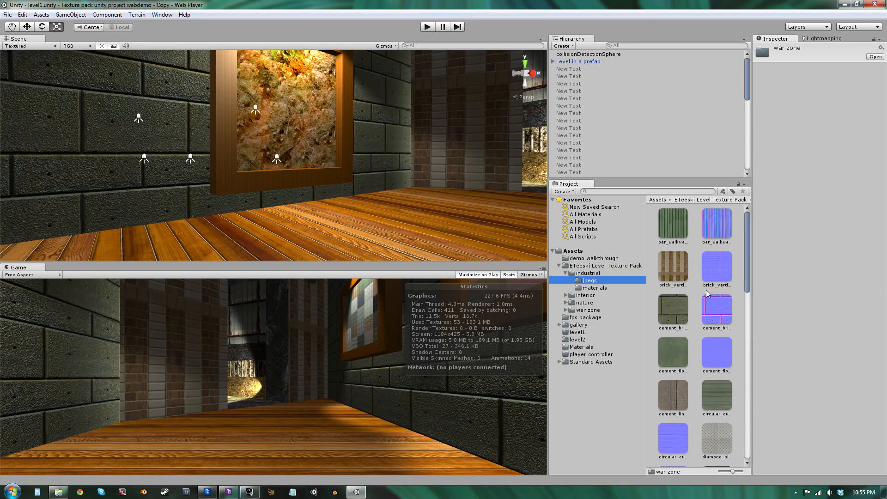
{"action": "scroll", "coordinate": [726, 284], "scroll_direction": "down", "scroll_amount": 10}
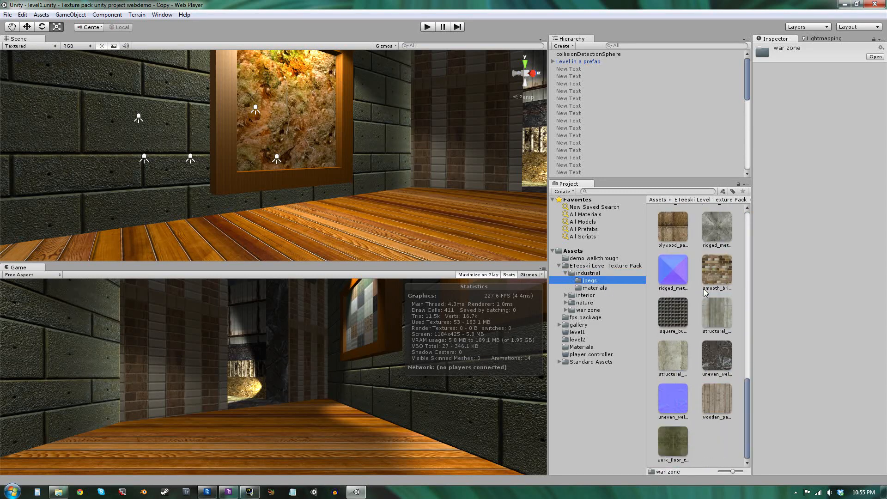
{"action": "scroll", "coordinate": [704, 291], "scroll_direction": "up", "scroll_amount": 5}
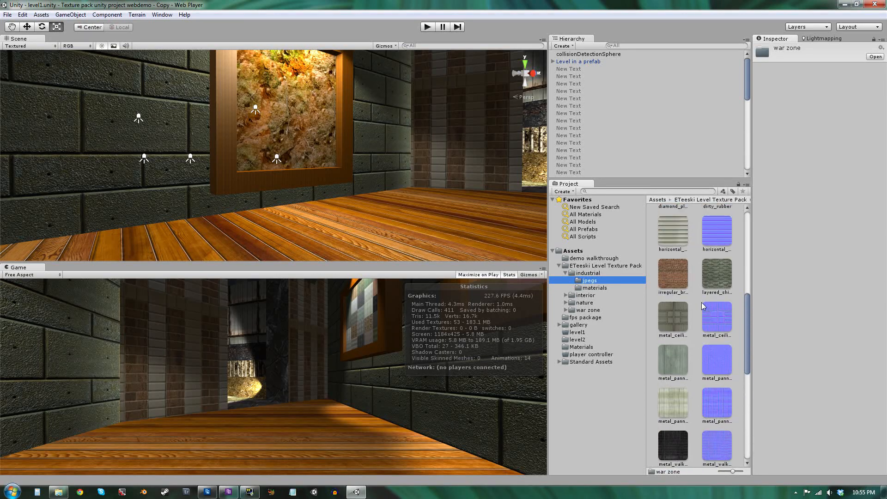
{"action": "scroll", "coordinate": [702, 302], "scroll_direction": "up", "scroll_amount": 3}
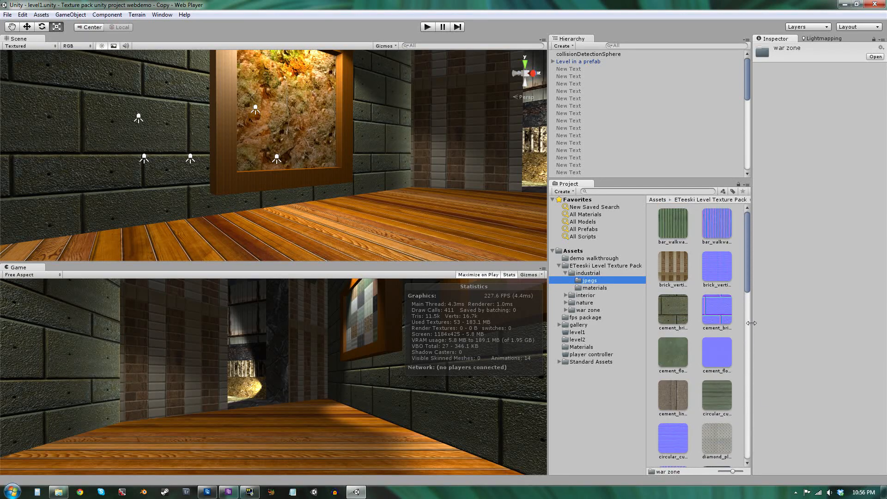
{"action": "scroll", "coordinate": [737, 382], "scroll_direction": "down", "scroll_amount": 8}
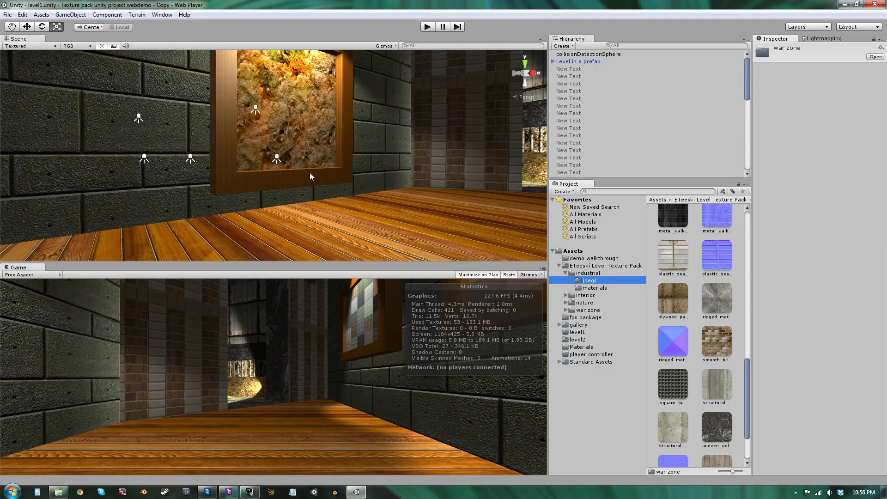
Maximize the scene view and fly through the industrial corridor.
{"action": "right_click_drag", "start_coordinate": [310, 177], "coordinate": [419, 167]}
{"action": "key", "text": "w"}
{"action": "key", "text": "shift+space"}
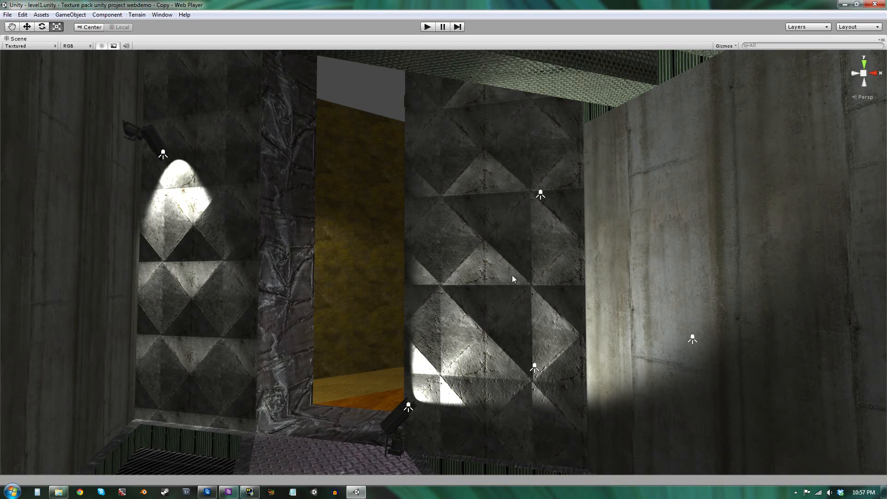
{"action": "right_click_drag", "start_coordinate": [488, 367], "coordinate": [426, 376]}
{"action": "key", "text": "w"}
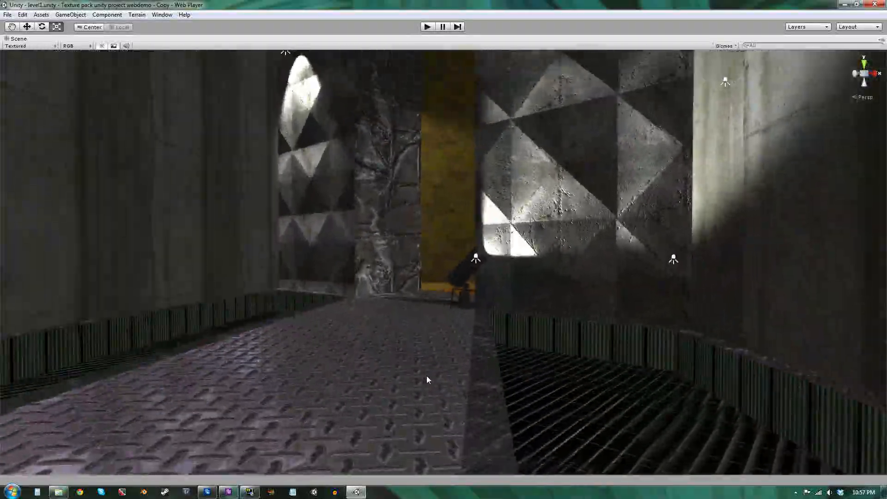
Restore the editor layout, open the industrial materials folder and inspect the diamond plated metal material's preview sphere.
{"action": "key", "text": "shift+space"}
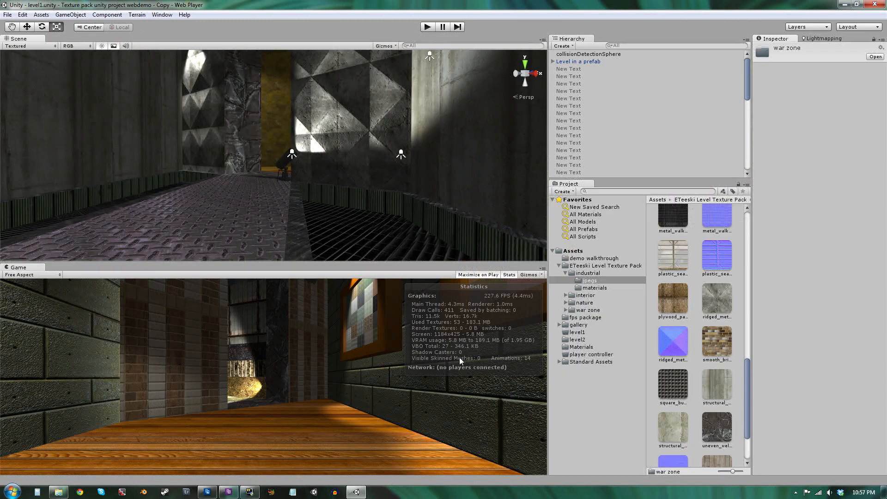
{"action": "left_click", "coordinate": [594, 288]}
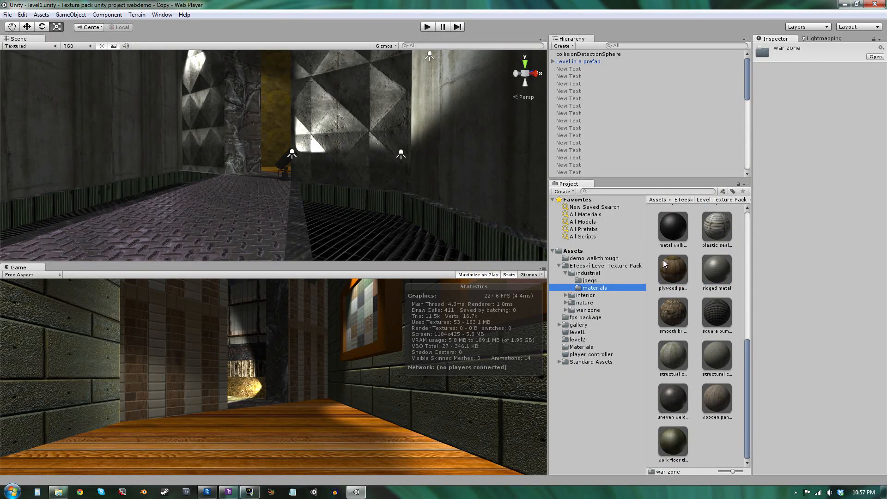
{"action": "scroll", "coordinate": [707, 284], "scroll_direction": "up", "scroll_amount": 3}
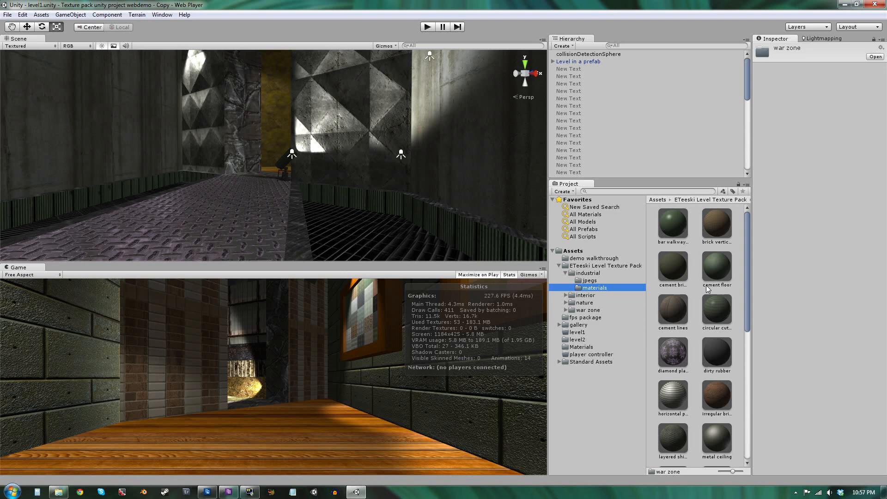
{"action": "scroll", "coordinate": [706, 284], "scroll_direction": "down", "scroll_amount": 3}
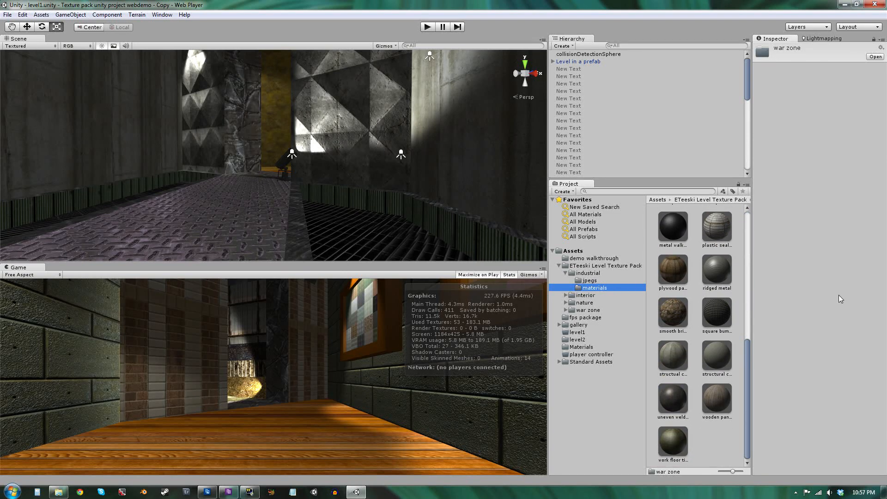
{"action": "scroll", "coordinate": [720, 316], "scroll_direction": "up", "scroll_amount": 6}
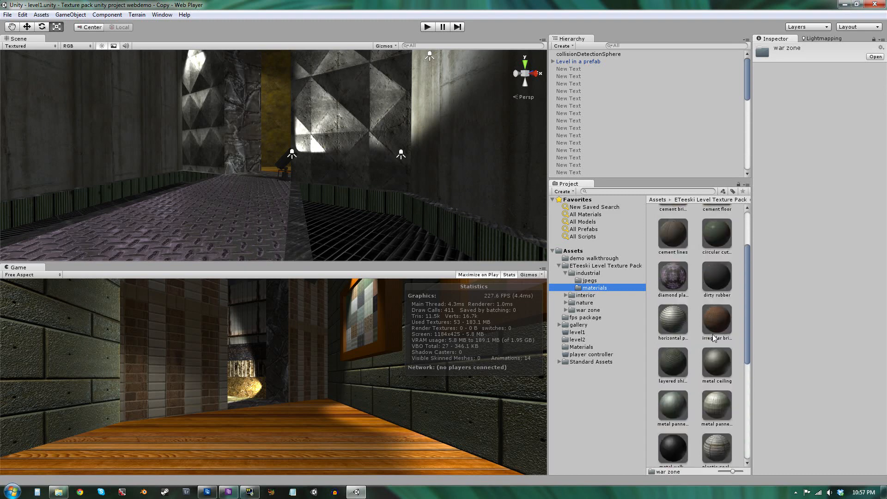
{"action": "left_click", "coordinate": [686, 348]}
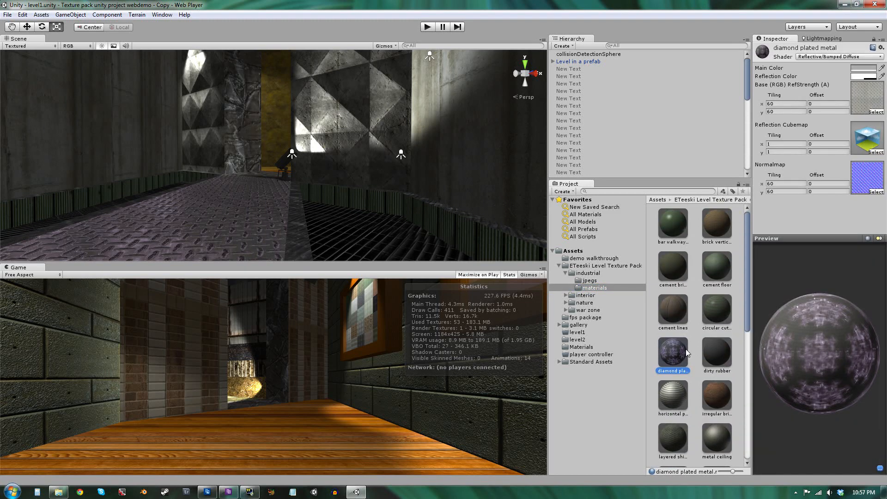
{"action": "left_click_drag", "start_coordinate": [782, 341], "coordinate": [835, 380]}
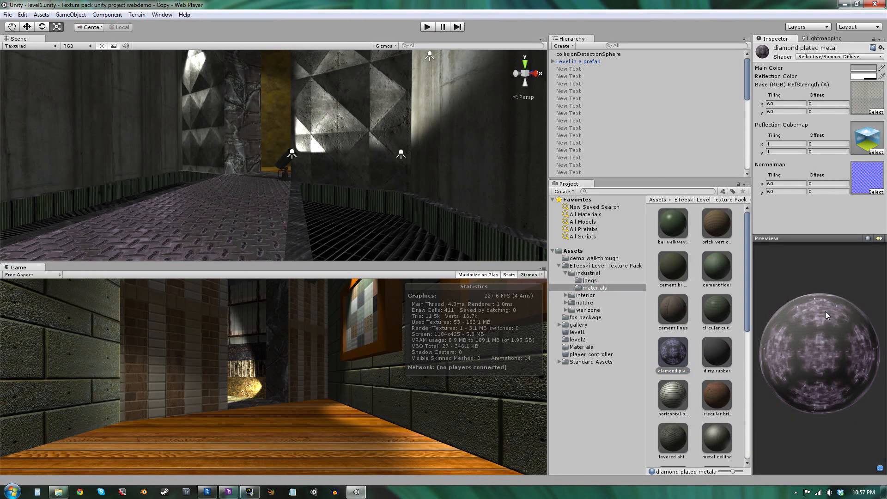
Navigate the scene view to the diamond-plate walkway in the industrial corridor.
{"action": "right_click_drag", "start_coordinate": [285, 179], "coordinate": [219, 277]}
{"action": "key", "text": "w"}
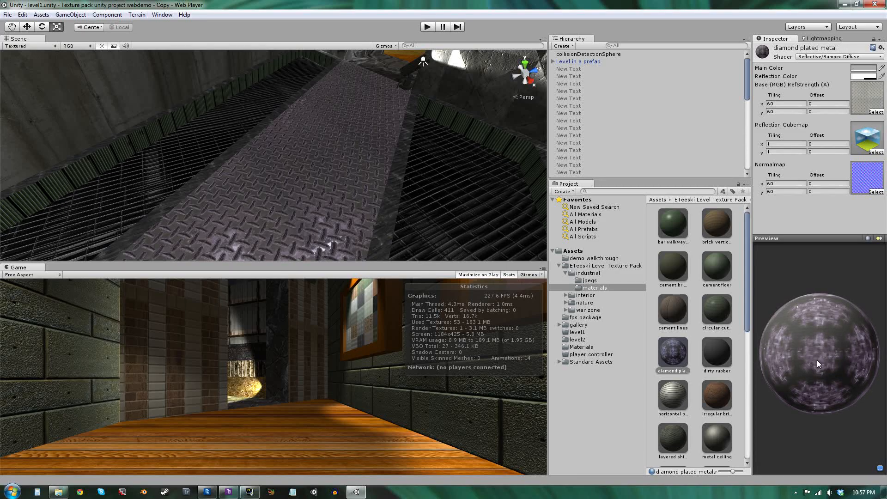
{"action": "right_click_drag", "start_coordinate": [345, 168], "coordinate": [171, 247]}
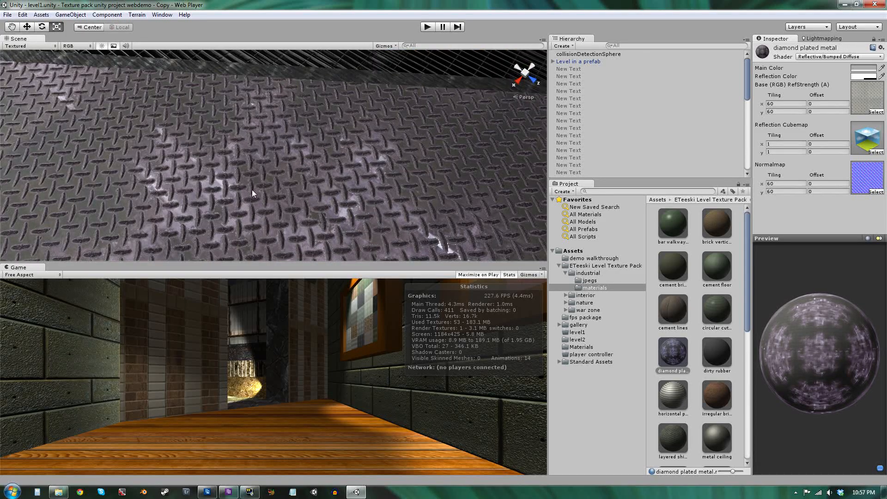
{"action": "right_click_drag", "start_coordinate": [350, 184], "coordinate": [159, 127]}
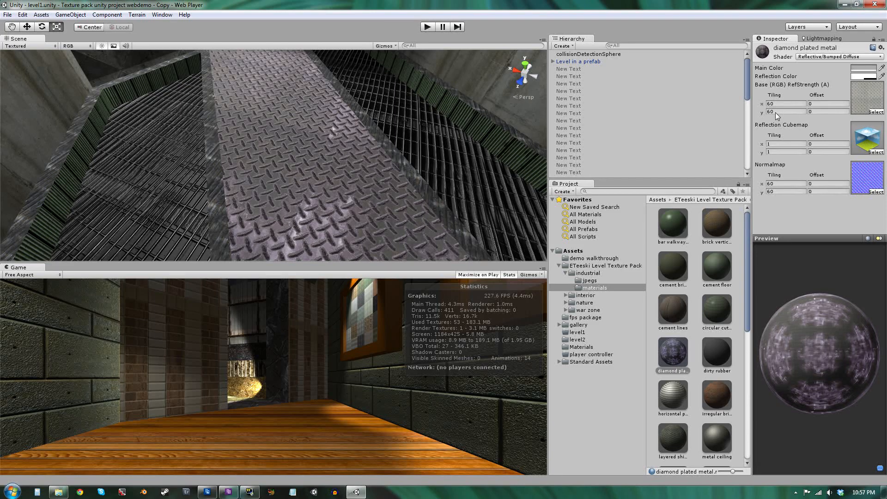
{"action": "right_click_drag", "start_coordinate": [356, 127], "coordinate": [355, 82]}
{"action": "key", "text": "s"}
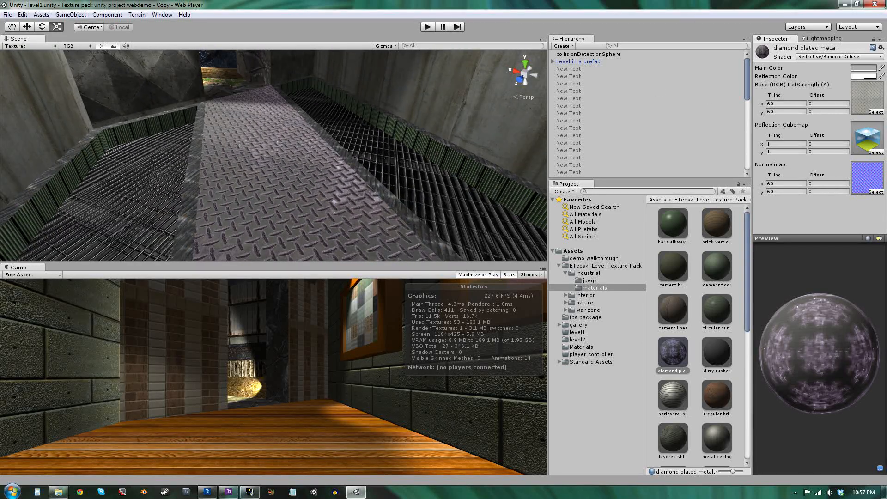
Set the diamond plated metal's base and normal map tiling to 90 by 90.
{"action": "left_click_drag", "start_coordinate": [779, 104], "coordinate": [762, 106]}
{"action": "type", "text": "90"}
{"action": "key", "text": "Tab"}
{"action": "type", "text": "90"}
{"action": "key", "text": "Tab"}
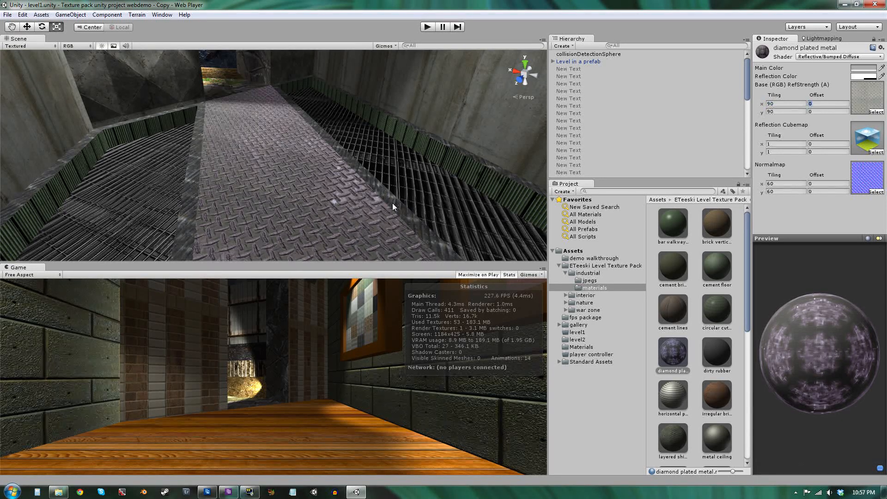
{"action": "key", "text": "Tab"}
{"action": "type", "text": "90"}
{"action": "key", "text": "Tab"}
{"action": "type", "text": "90"}
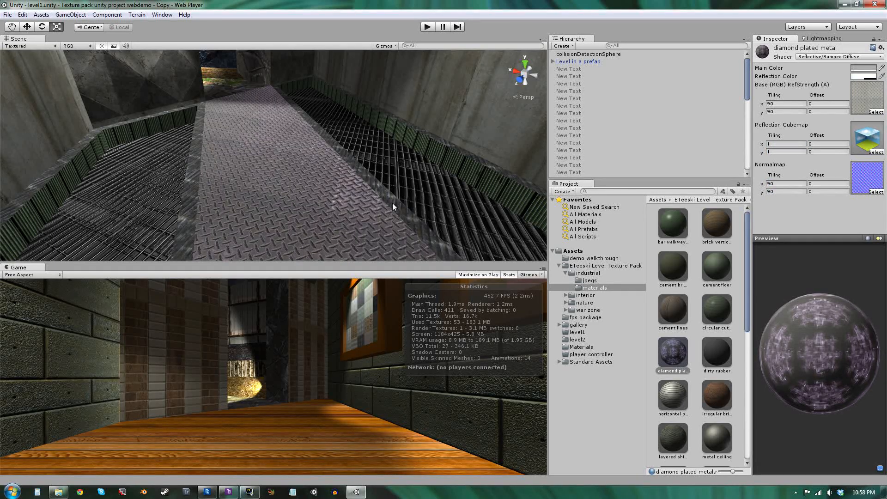
Fly to the gallery hallway and inspect the cement lines material.
{"action": "left_click_drag", "start_coordinate": [310, 159], "coordinate": [136, 136], "text": "alt"}
{"action": "right_click_drag", "start_coordinate": [136, 135], "coordinate": [835, 165]}
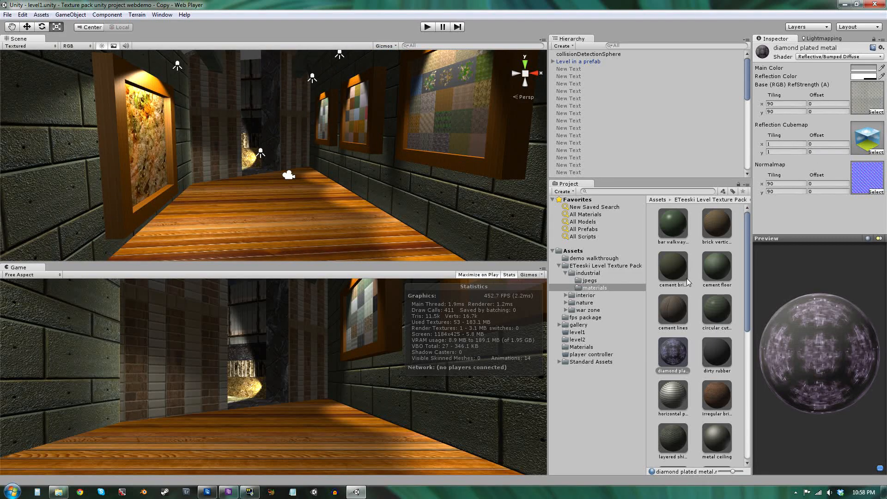
{"action": "left_click", "coordinate": [683, 318]}
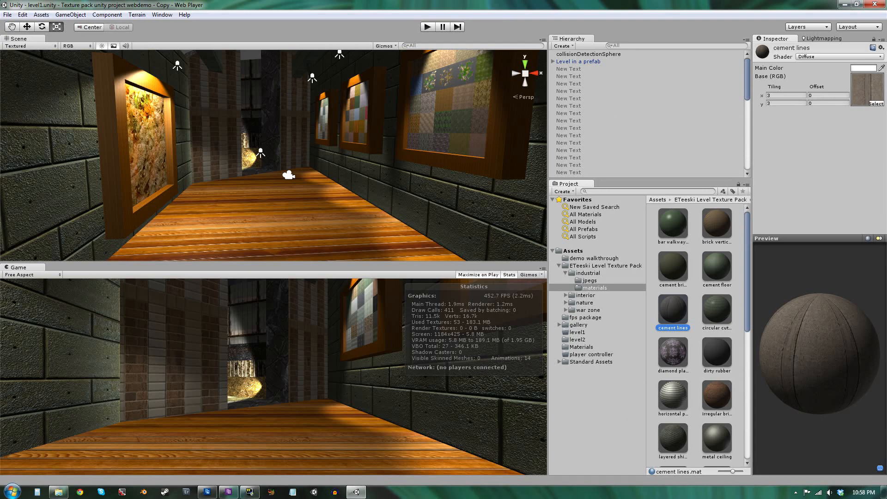
{"action": "key", "text": "w"}
{"action": "right_click_drag", "start_coordinate": [220, 202], "coordinate": [147, 209]}
{"action": "key", "text": "r"}
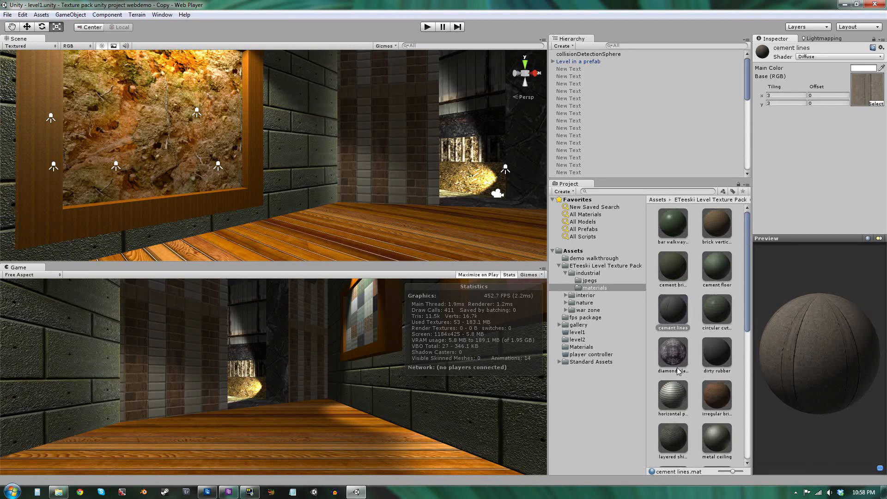
Collapse the industrial folder and open the texture pack's root folder.
{"action": "left_click", "coordinate": [566, 273]}
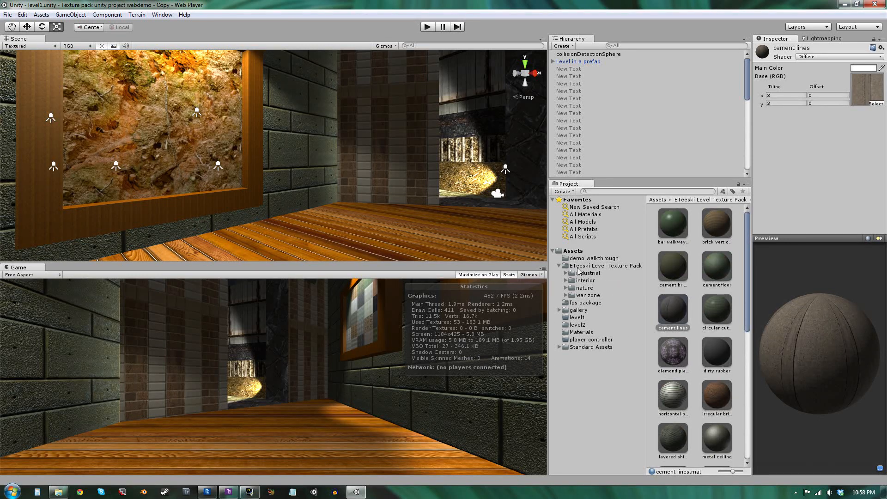
{"action": "left_click", "coordinate": [581, 267]}
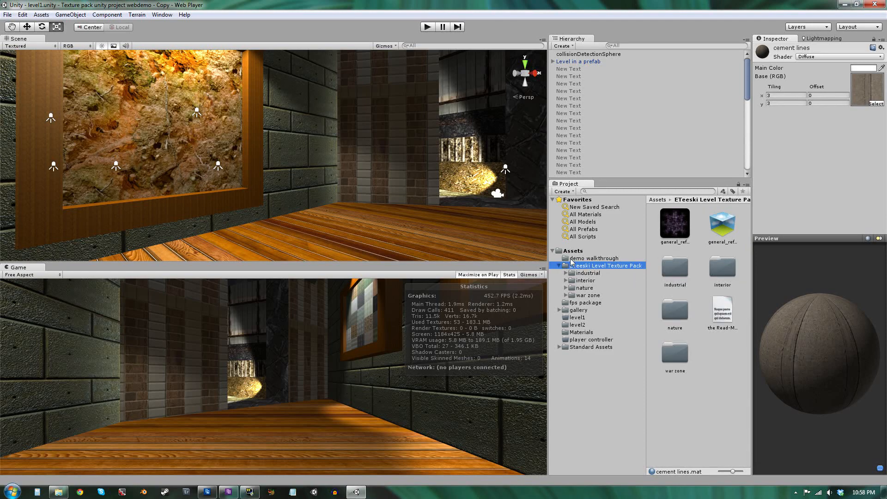
{"action": "right_click_drag", "start_coordinate": [350, 208], "coordinate": [144, 213]}
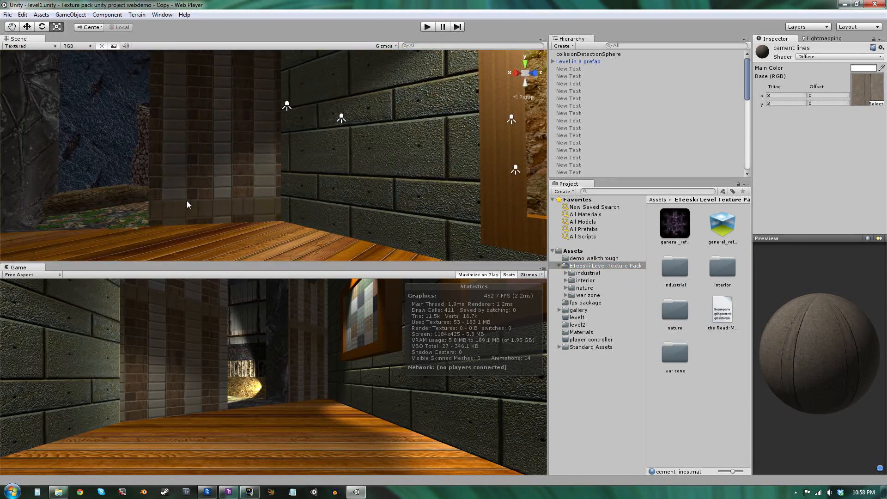
Deactivate the 'Level in a prefab' object and activate the 'texture pack demo level uv' object.
{"action": "left_click", "coordinate": [598, 54]}
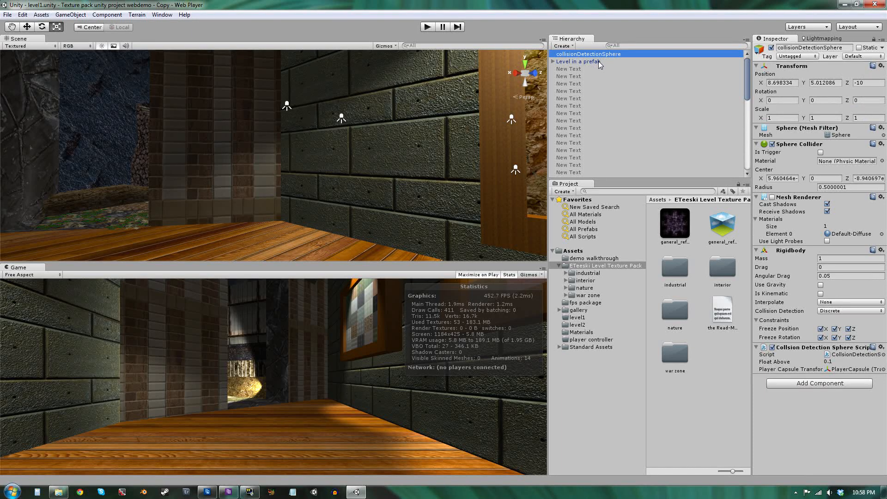
{"action": "left_click", "coordinate": [598, 61]}
{"action": "left_click", "coordinate": [772, 48]}
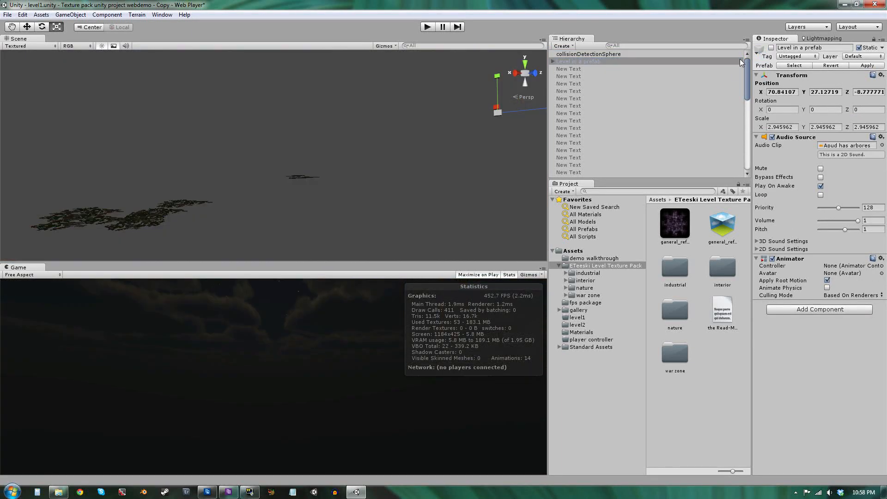
{"action": "scroll", "coordinate": [626, 88], "scroll_direction": "down", "scroll_amount": 8}
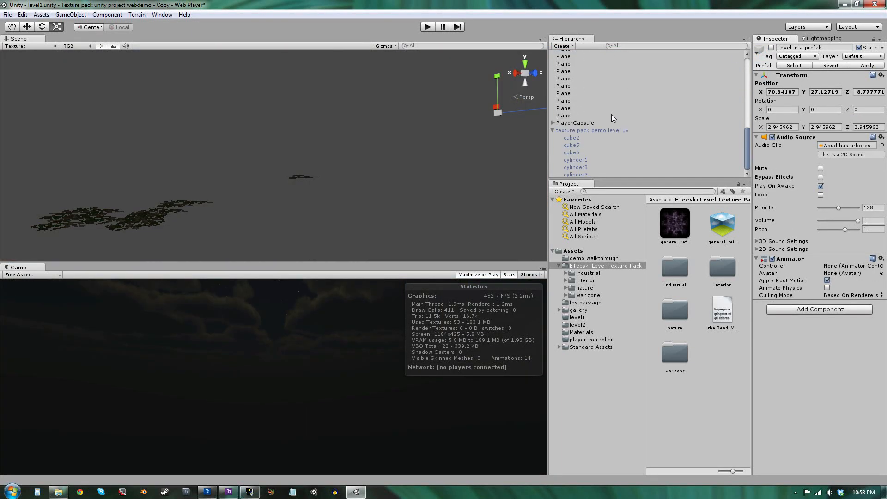
{"action": "left_click", "coordinate": [597, 129]}
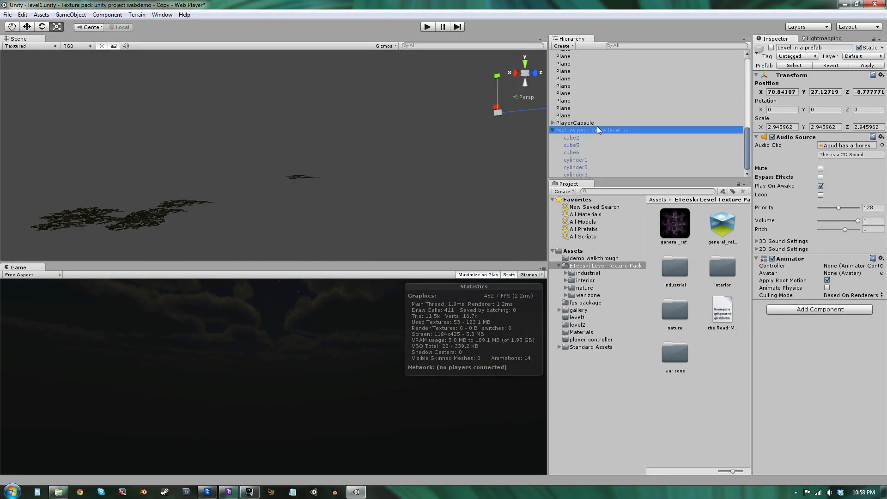
{"action": "left_click", "coordinate": [771, 48]}
Fly into the UV demo level and toggle the scene view's lighting.
{"action": "right_click_drag", "start_coordinate": [292, 150], "coordinate": [233, 91]}
{"action": "key", "text": "s"}
{"action": "left_click", "coordinate": [236, 91]}
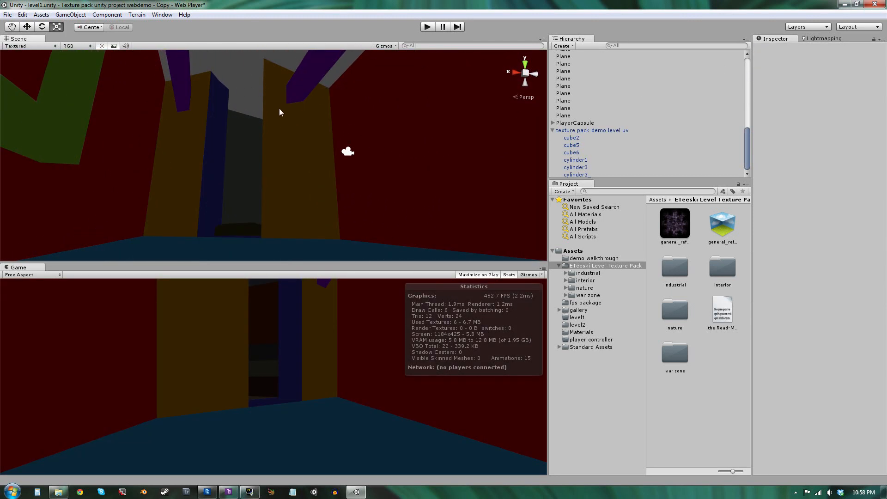
{"action": "right_click_drag", "start_coordinate": [283, 119], "coordinate": [422, 188]}
{"action": "left_click", "coordinate": [104, 47]}
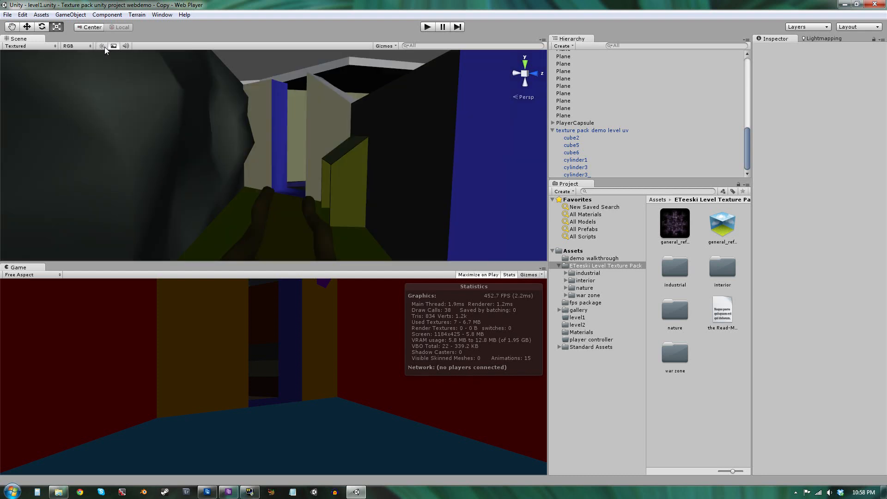
{"action": "right_click_drag", "start_coordinate": [155, 97], "coordinate": [277, 135]}
Select the demo level mesh and locate its wz_wall_side material in the project.
{"action": "left_click", "coordinate": [253, 204]}
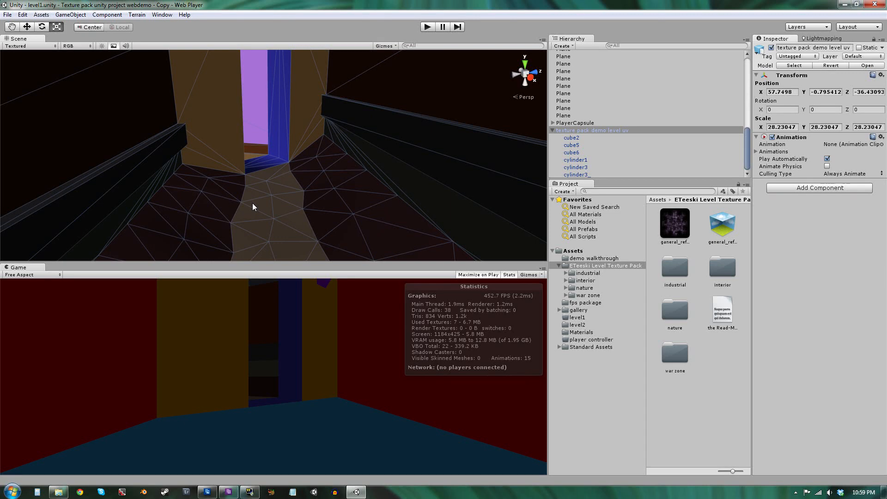
{"action": "left_click", "coordinate": [253, 204]}
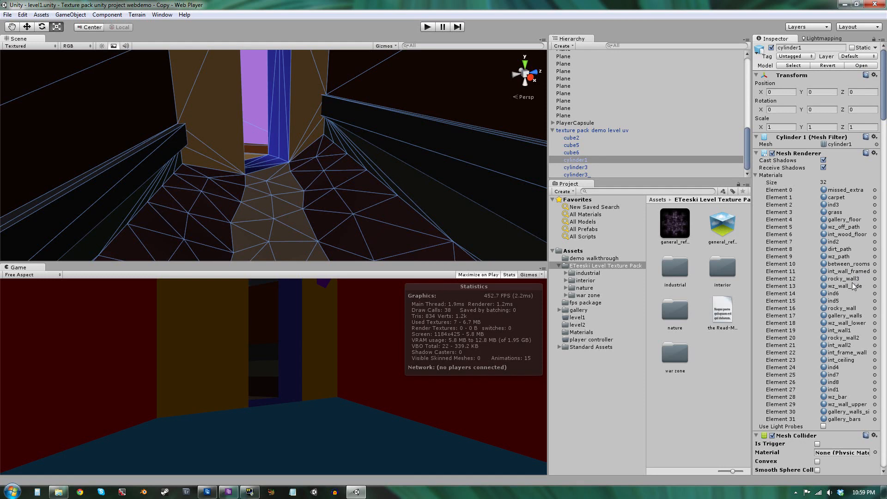
{"action": "left_click", "coordinate": [848, 287]}
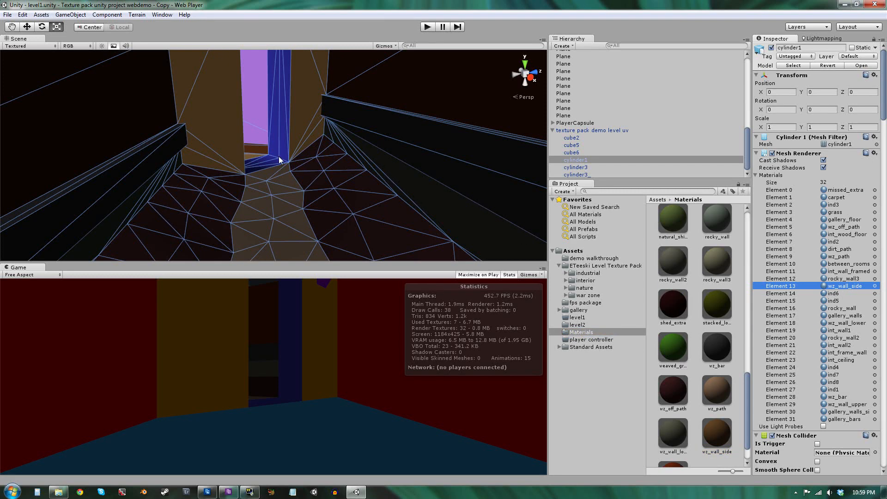
Review the mesh's material list against the industrial and war zone materials folders.
{"action": "right_click_drag", "start_coordinate": [279, 160], "coordinate": [95, 133]}
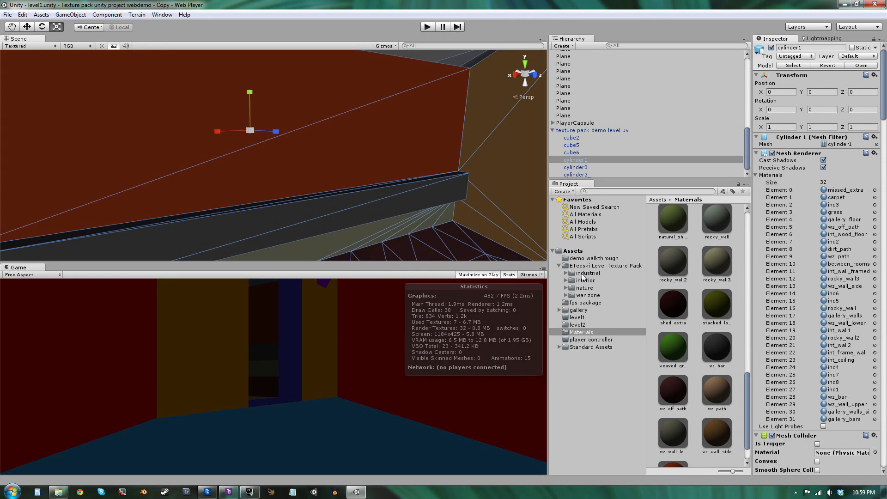
{"action": "left_click", "coordinate": [567, 273]}
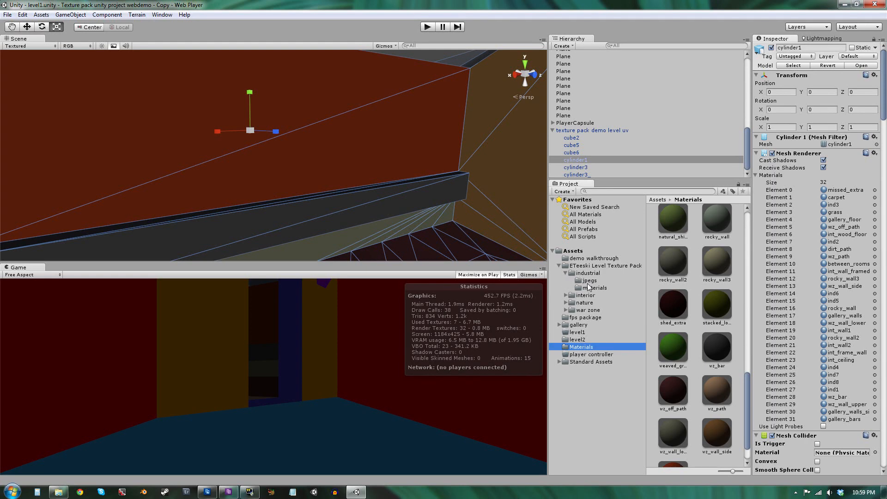
{"action": "left_click", "coordinate": [590, 288]}
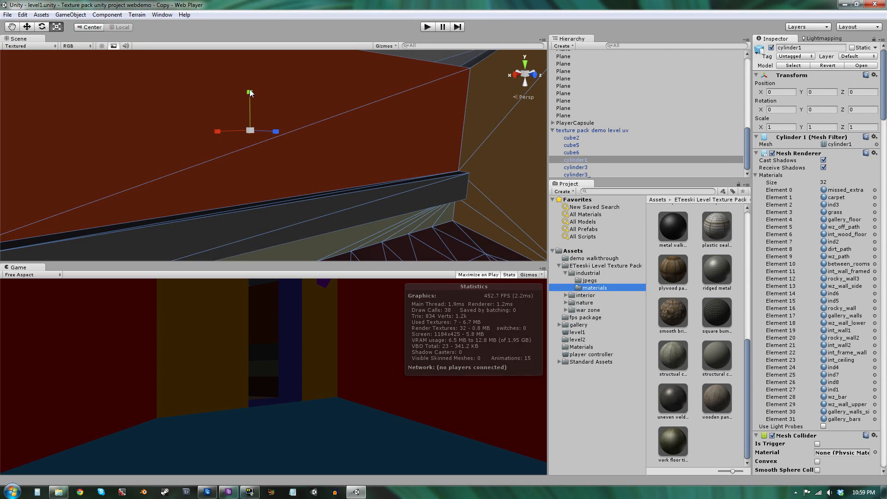
{"action": "left_click_drag", "start_coordinate": [339, 164], "coordinate": [305, 165], "text": "alt"}
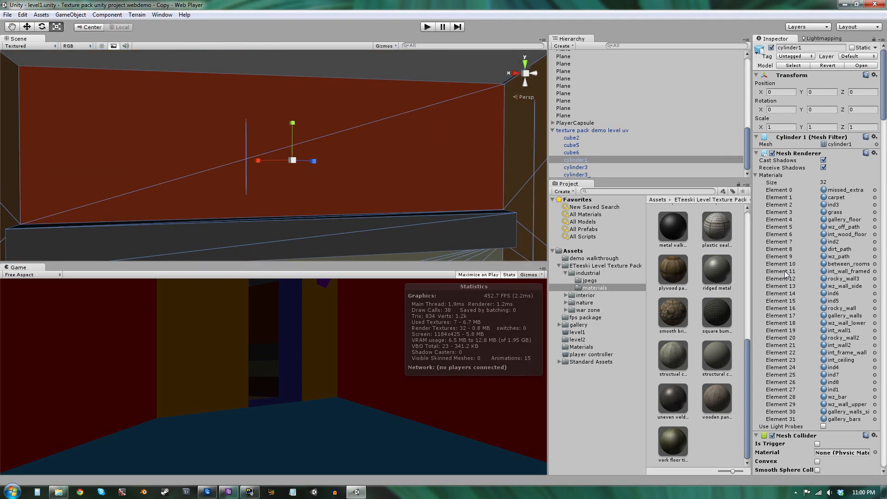
{"action": "scroll", "coordinate": [788, 276], "scroll_direction": "down", "scroll_amount": 6}
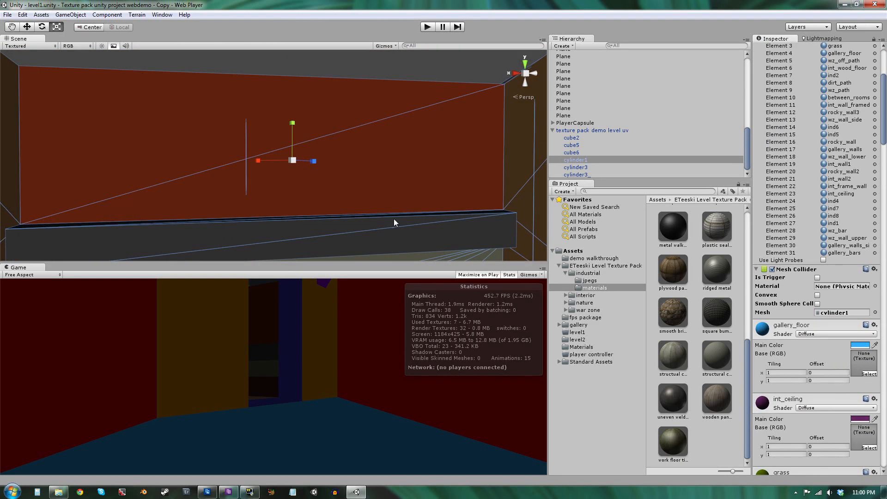
{"action": "scroll", "coordinate": [791, 277], "scroll_direction": "up", "scroll_amount": 4}
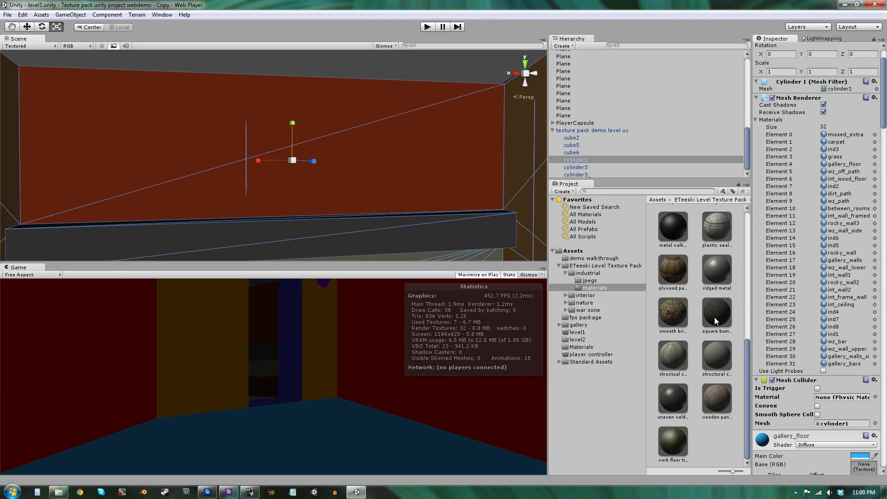
{"action": "left_click", "coordinate": [566, 310]}
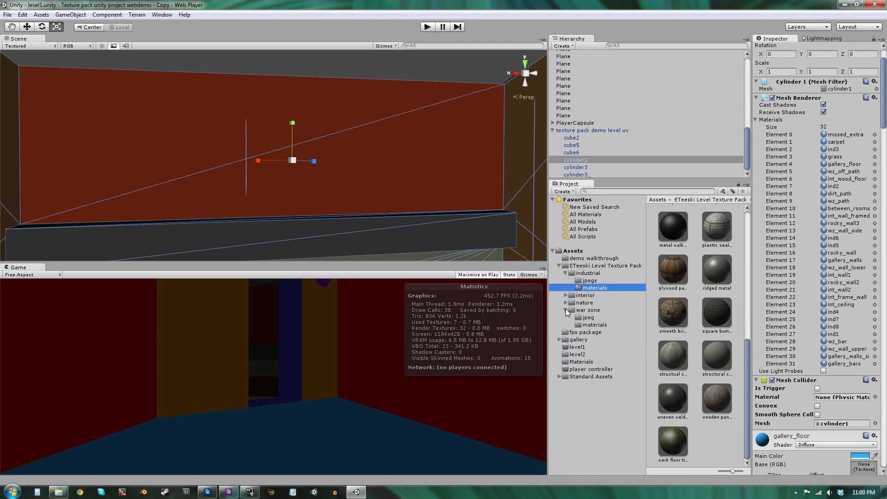
{"action": "left_click", "coordinate": [593, 325]}
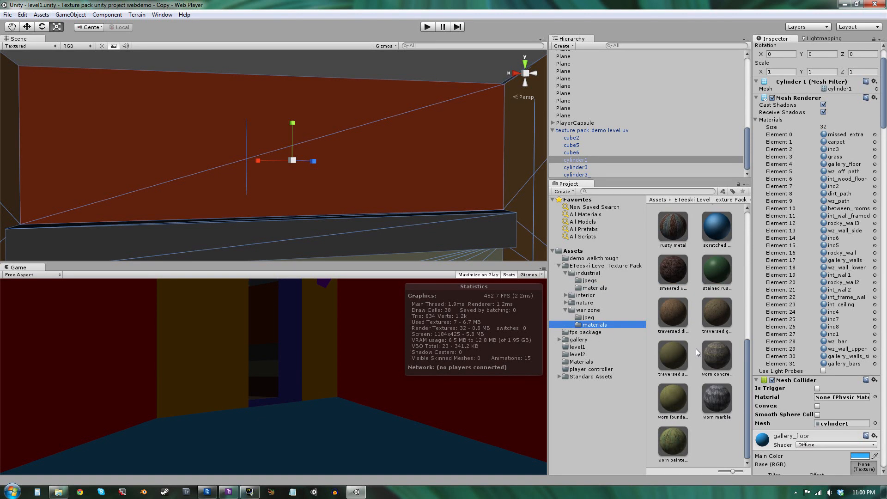
Assign the worn marble material to Element 13 of the level mesh and fly in to view it.
{"action": "scroll", "coordinate": [696, 348], "scroll_direction": "up", "scroll_amount": 1}
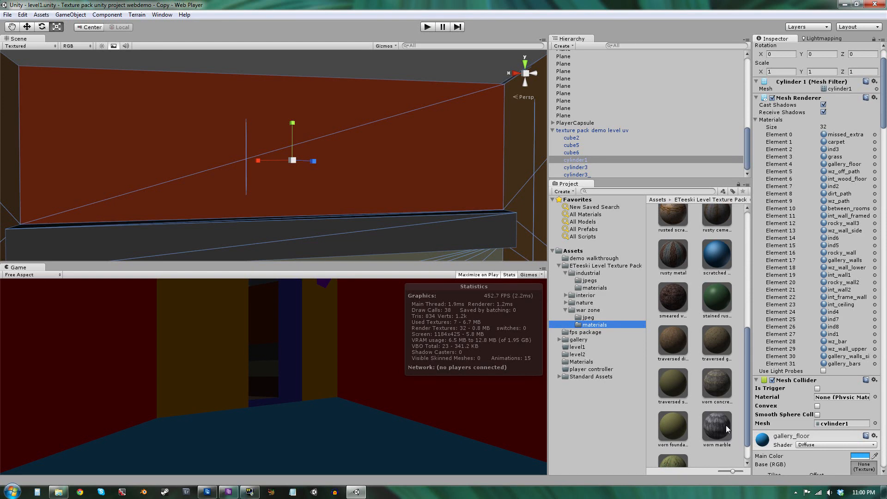
{"action": "left_click_drag", "start_coordinate": [722, 425], "coordinate": [858, 232]}
{"action": "right_click_drag", "start_coordinate": [449, 162], "coordinate": [227, 161]}
{"action": "key", "text": "s"}
{"action": "key", "text": "w"}
{"action": "key", "text": "s"}
Open the worn marble material and set its X and Y tiling to 60.
{"action": "scroll", "coordinate": [795, 398], "scroll_direction": "down", "scroll_amount": 12}
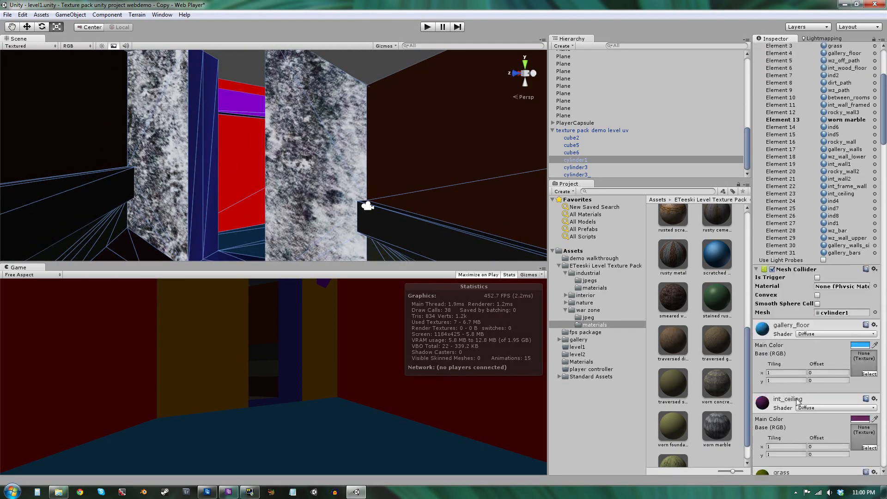
{"action": "scroll", "coordinate": [794, 397], "scroll_direction": "down", "scroll_amount": 15}
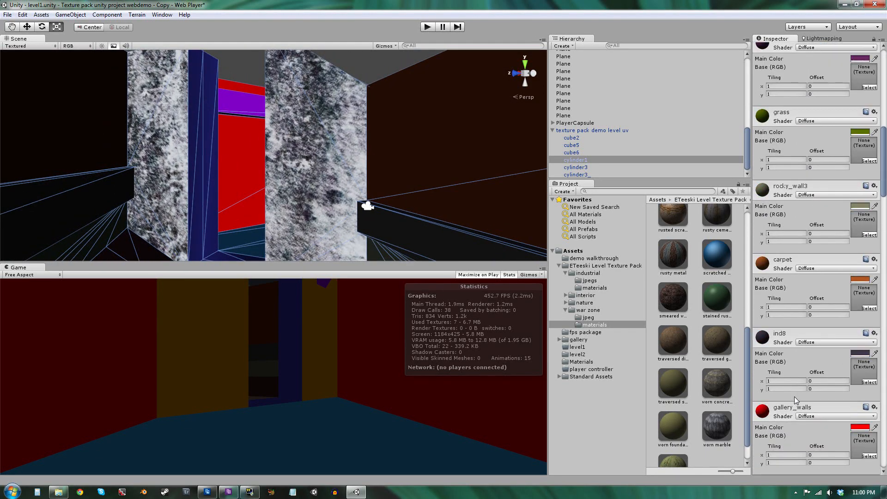
{"action": "scroll", "coordinate": [795, 397], "scroll_direction": "up", "scroll_amount": 6}
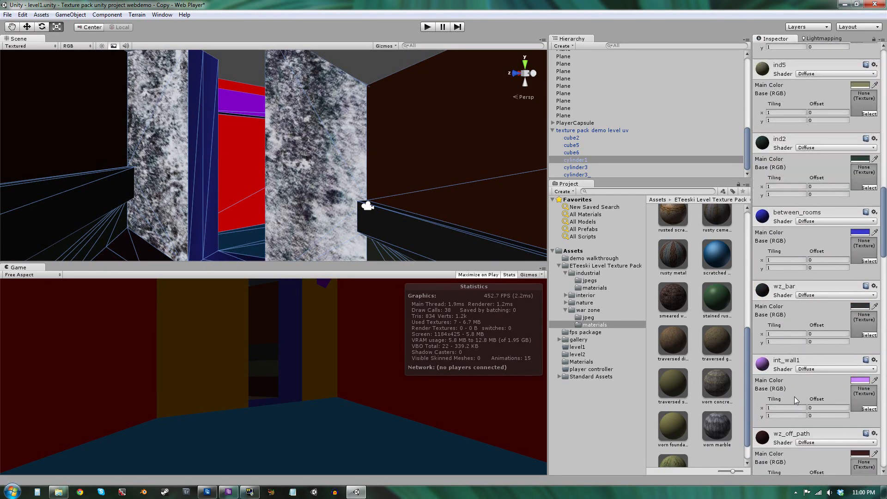
{"action": "left_click", "coordinate": [716, 427]}
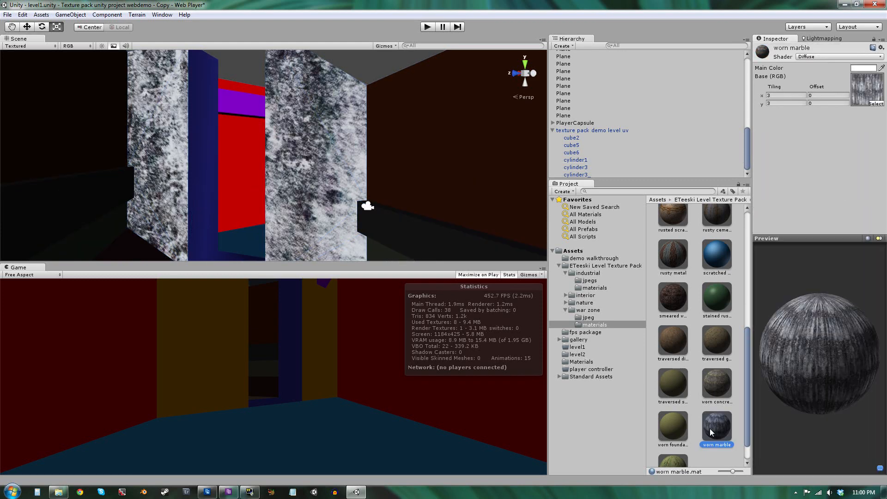
{"action": "left_click", "coordinate": [764, 95]}
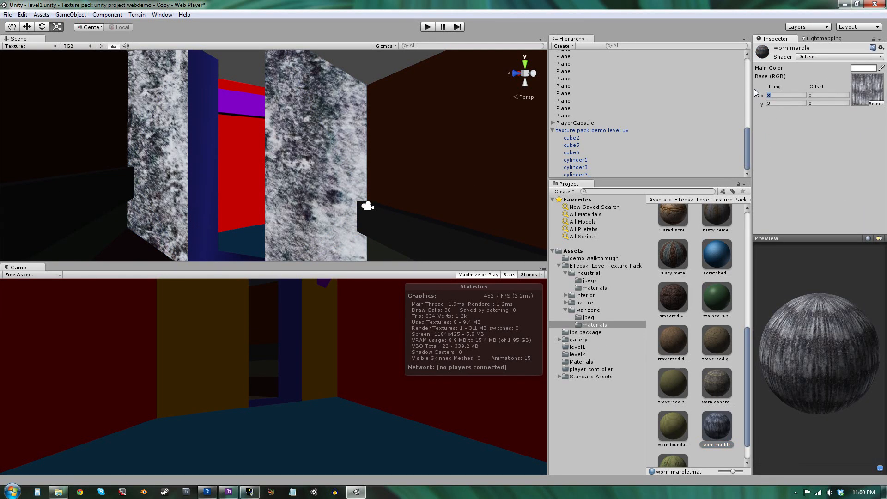
{"action": "type", "text": "30"}
{"action": "key", "text": "Tab"}
{"action": "type", "text": "30"}
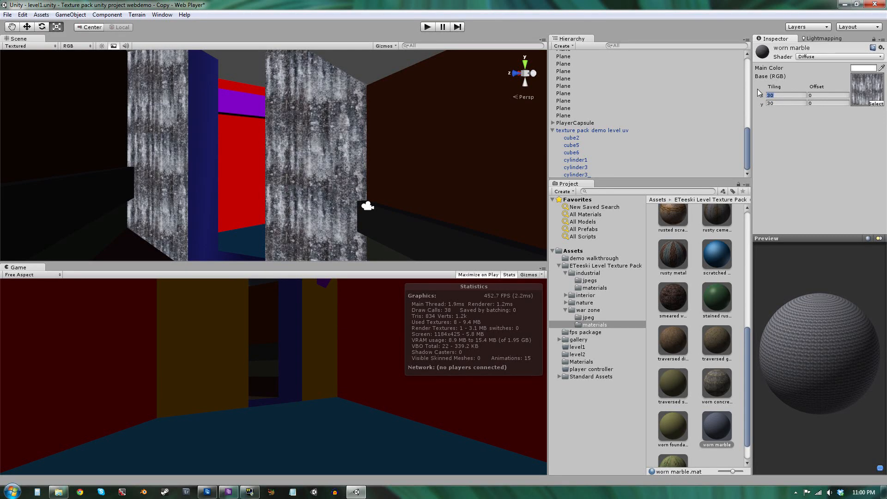
{"action": "type", "text": "60"}
{"action": "key", "text": "Tab"}
{"action": "type", "text": "60"}
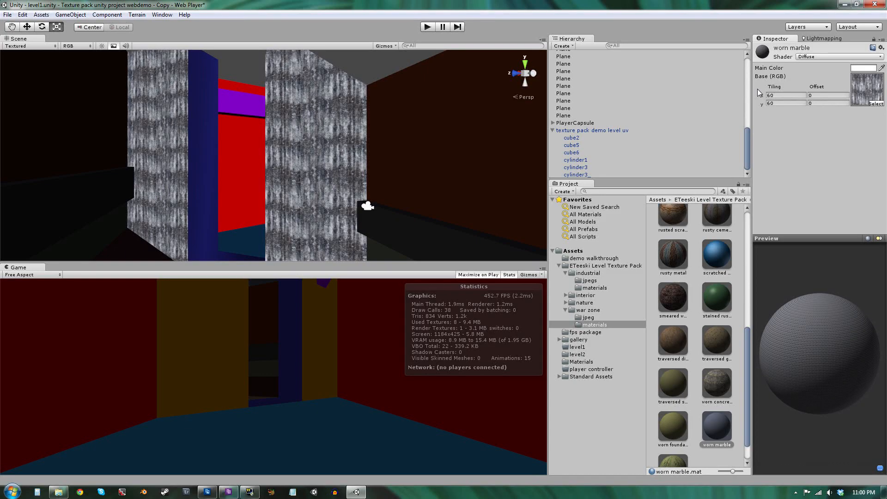
Set the worn marble material's tiling to 90 on both axes.
{"action": "mouse_move", "coordinate": [332, 161]}
{"action": "right_mouse_down"}
{"action": "mouse_move", "coordinate": [362, 192]}
{"action": "mouse_move", "coordinate": [343, 159]}
{"action": "mouse_move", "coordinate": [326, 164]}
{"action": "right_mouse_up"}
{"action": "key", "text": "w"}
{"action": "key", "text": "s"}
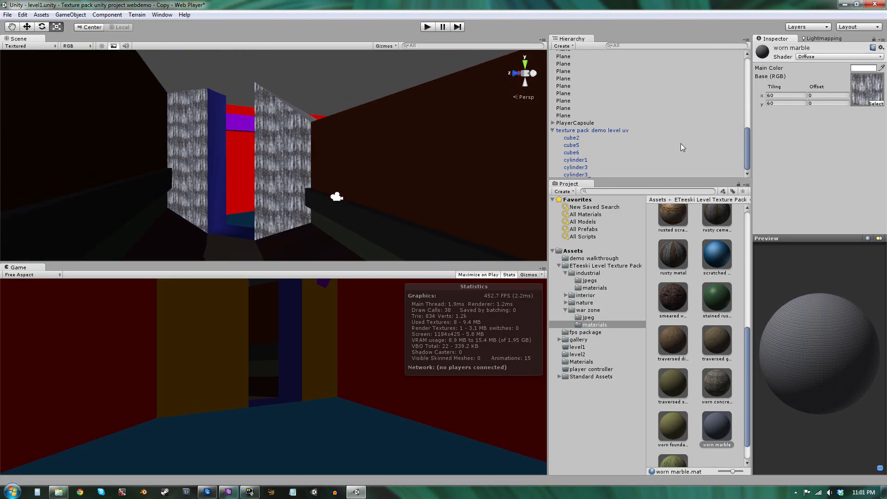
{"action": "left_click", "coordinate": [780, 95]}
{"action": "type", "text": "90"}
{"action": "key", "text": "Tab"}
{"action": "type", "text": "90"}
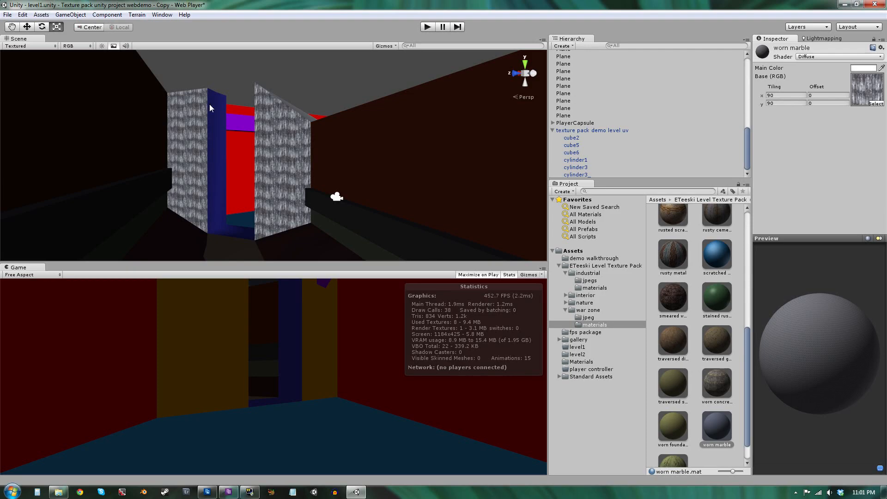
Select the level mesh and assign the rusty metal material to its Element 29.
{"action": "key", "text": "w"}
{"action": "right_click_drag", "start_coordinate": [210, 108], "coordinate": [378, 207]}
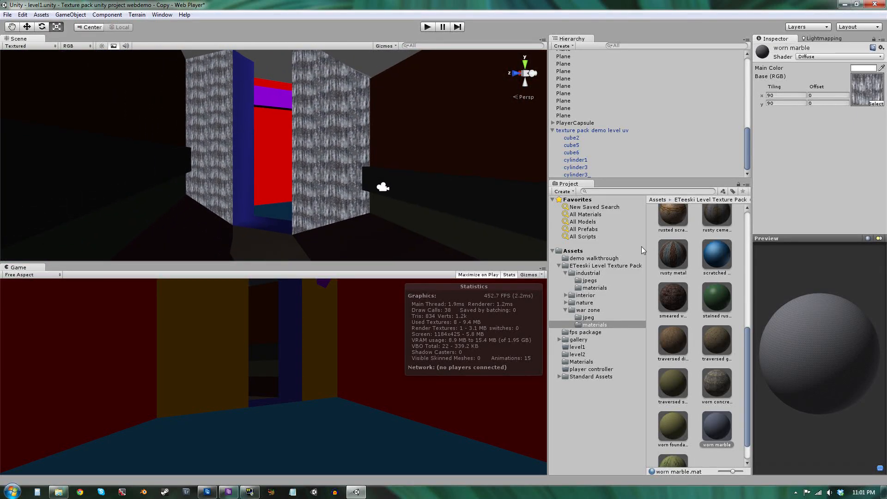
{"action": "right_click_drag", "start_coordinate": [323, 171], "coordinate": [395, 157]}
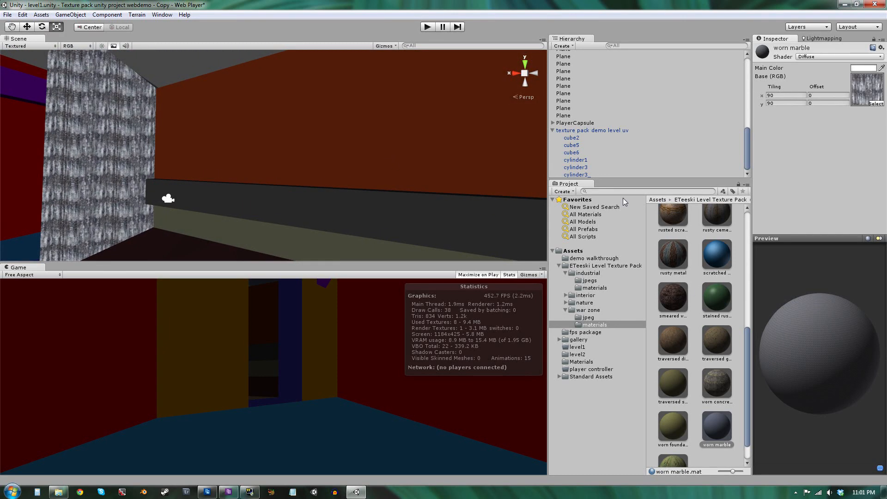
{"action": "left_click", "coordinate": [238, 142]}
{"action": "left_click", "coordinate": [237, 143]}
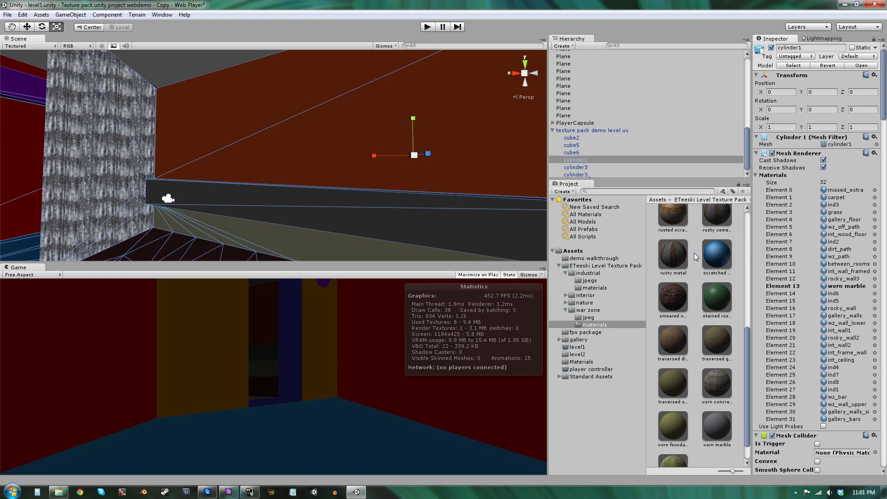
{"action": "left_click_drag", "start_coordinate": [671, 262], "coordinate": [854, 407]}
{"action": "right_click_drag", "start_coordinate": [392, 145], "coordinate": [427, 128]}
{"action": "key", "text": "w"}
{"action": "key", "text": "s"}
{"action": "key", "text": "w"}
{"action": "key", "text": "s"}
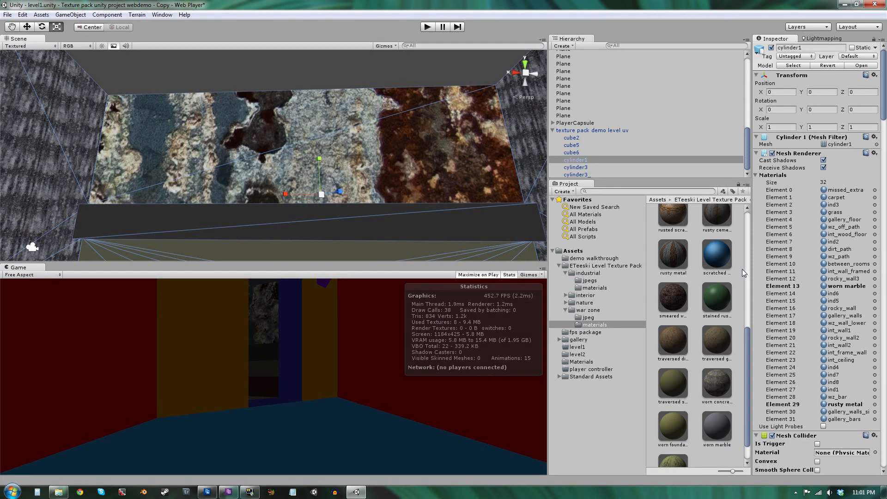
Set the rusty metal material's X and Y tiling to 60.
{"action": "left_click_drag", "start_coordinate": [884, 114], "coordinate": [886, 149]}
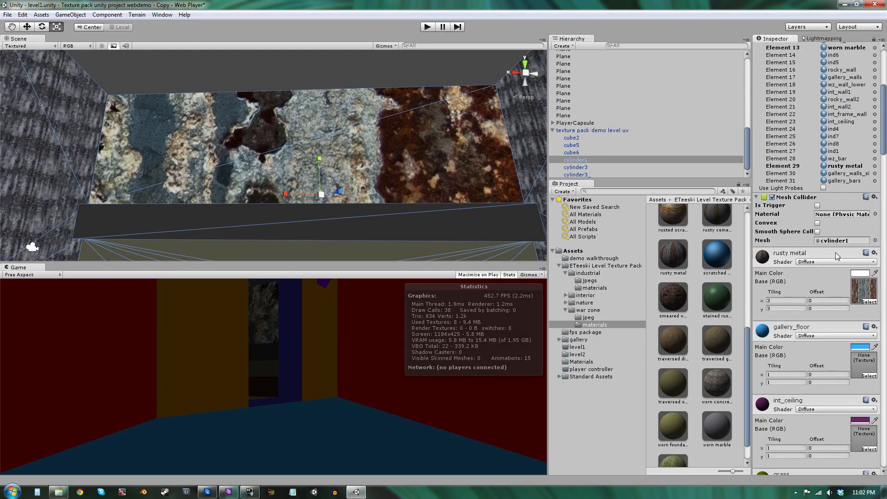
{"action": "left_click", "coordinate": [769, 301]}
{"action": "type", "text": "30"}
{"action": "key", "text": "Tab"}
{"action": "type", "text": "30"}
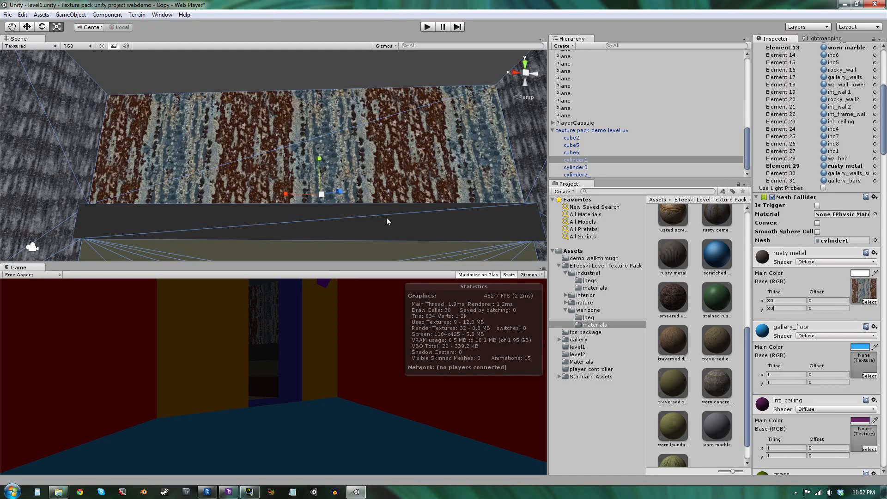
{"action": "right_click_drag", "start_coordinate": [388, 222], "coordinate": [432, 316]}
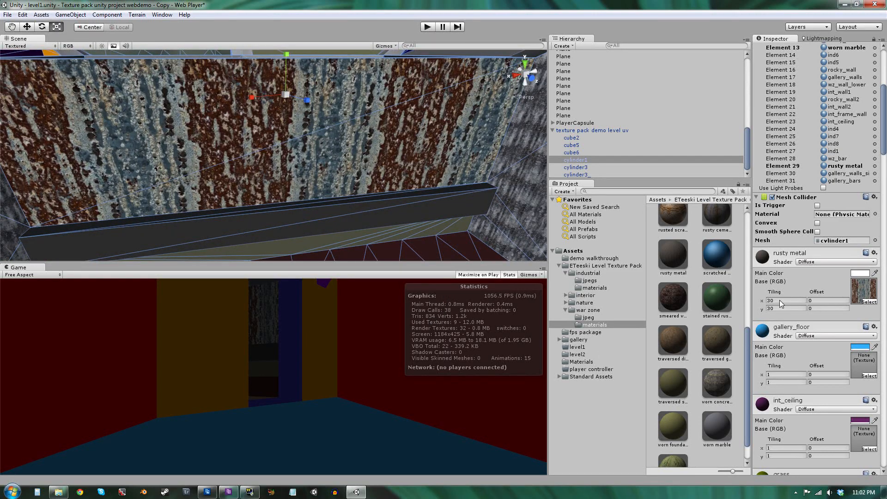
{"action": "type", "text": "60"}
{"action": "key", "text": "Tab"}
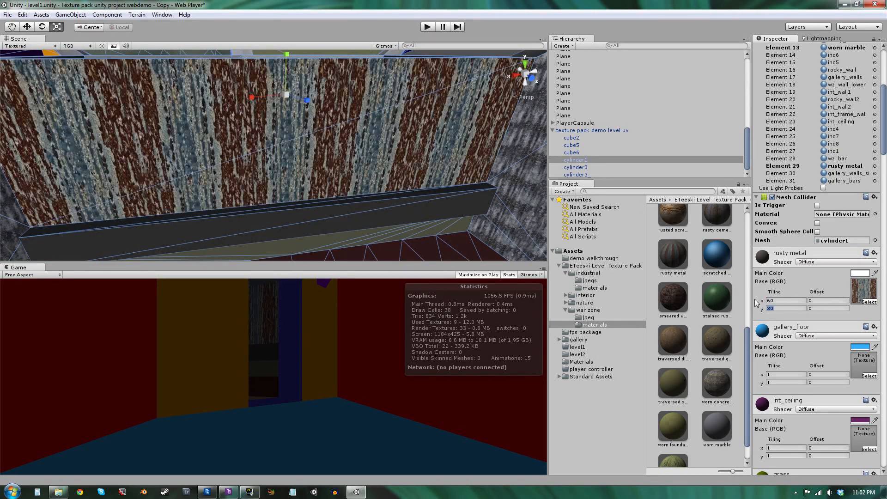
{"action": "type", "text": "60"}
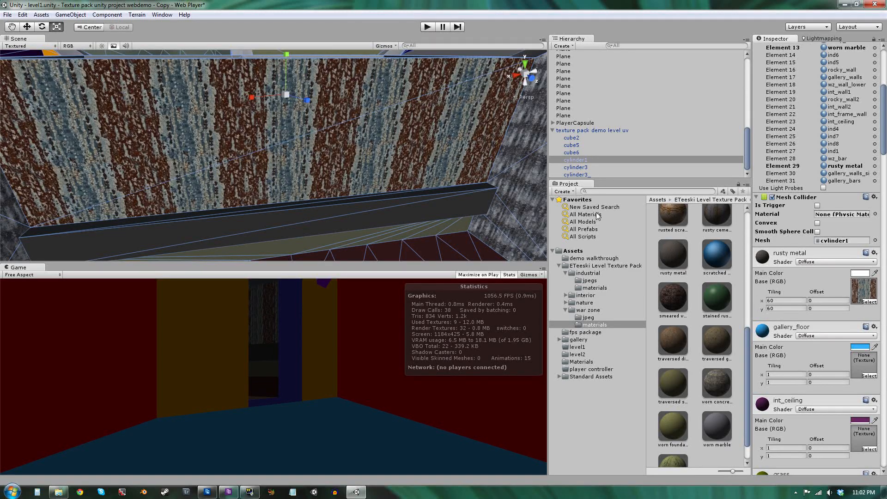
Assign the scratched metal material to Element 17 of the level mesh.
{"action": "right_click_drag", "start_coordinate": [319, 108], "coordinate": [287, 116]}
{"action": "key", "text": "w"}
{"action": "key", "text": "s"}
{"action": "key", "text": "w"}
{"action": "key", "text": "s"}
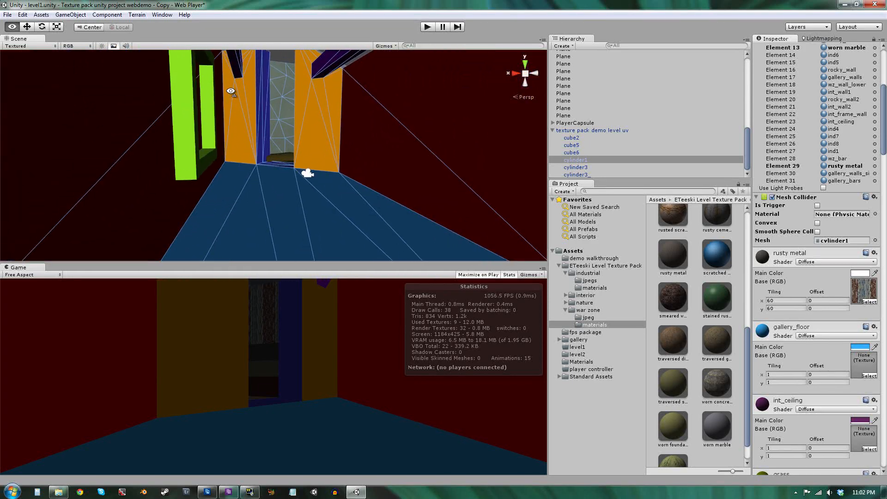
{"action": "left_click_drag", "start_coordinate": [374, 80], "coordinate": [426, 67], "text": "alt"}
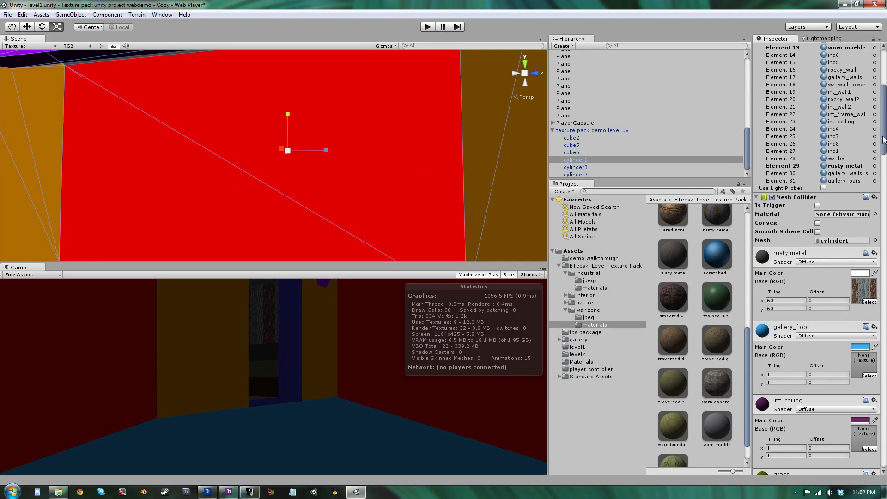
{"action": "left_click_drag", "start_coordinate": [883, 140], "coordinate": [885, 204]}
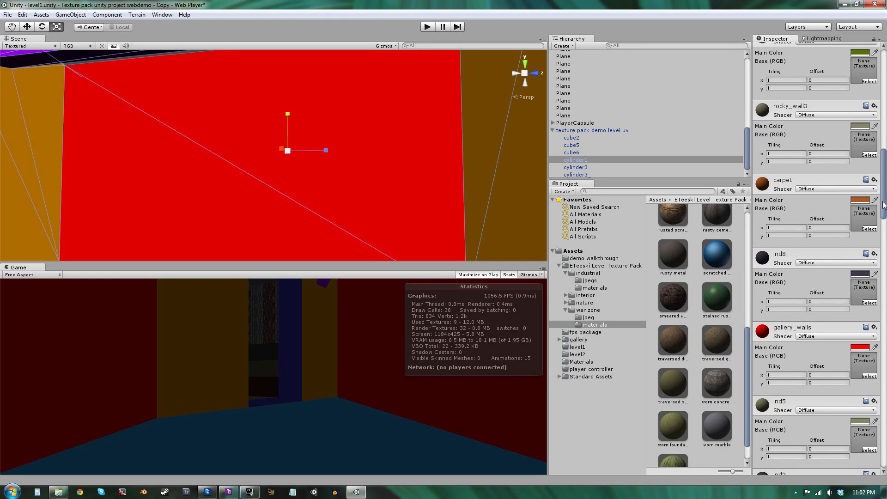
{"action": "left_click_drag", "start_coordinate": [884, 205], "coordinate": [886, 85]}
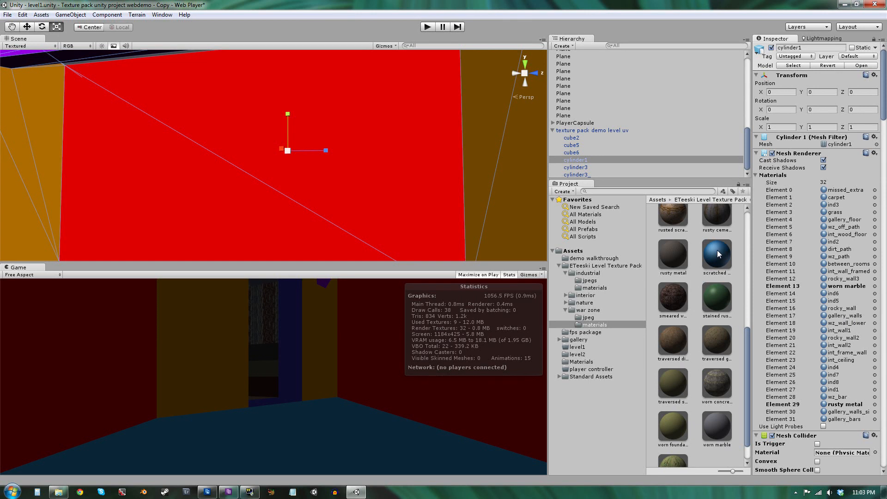
{"action": "left_click_drag", "start_coordinate": [718, 250], "coordinate": [855, 316]}
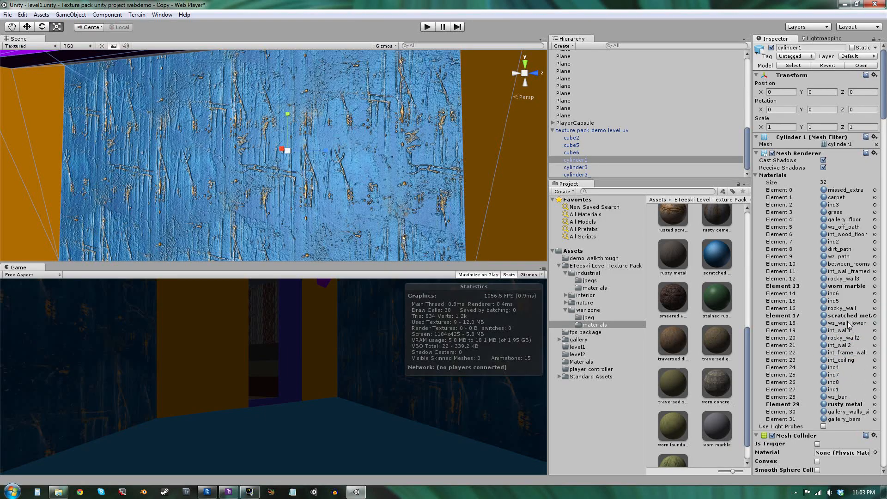
Set the scratched metal material's base and normal map tiling to 60 on both axes.
{"action": "right_click_drag", "start_coordinate": [462, 134], "coordinate": [487, 149]}
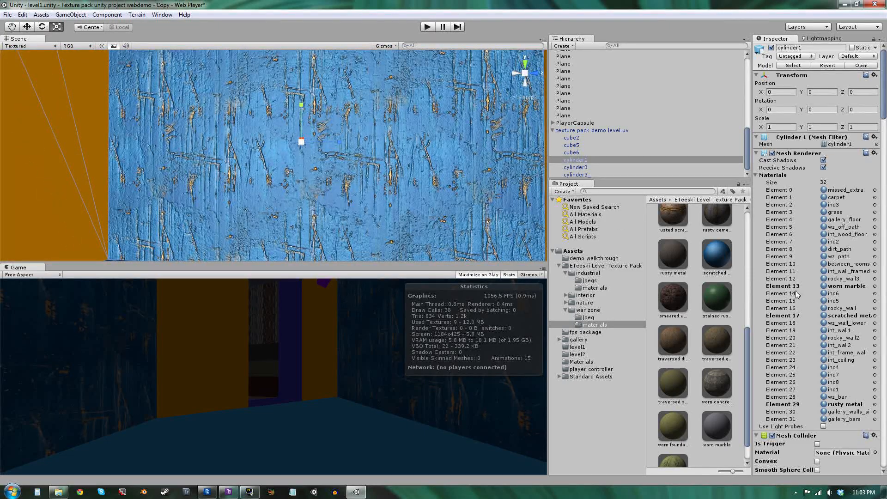
{"action": "scroll", "coordinate": [844, 338], "scroll_direction": "down", "scroll_amount": 8}
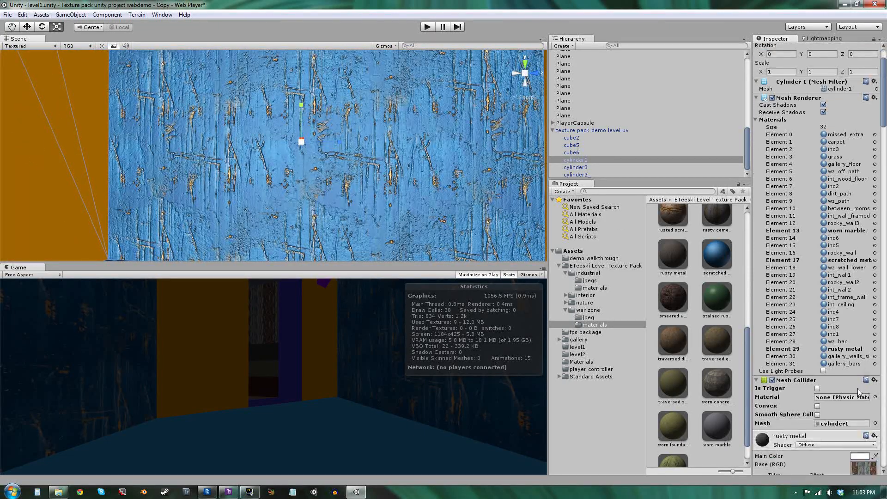
{"action": "left_click_drag", "start_coordinate": [884, 120], "coordinate": [884, 405]}
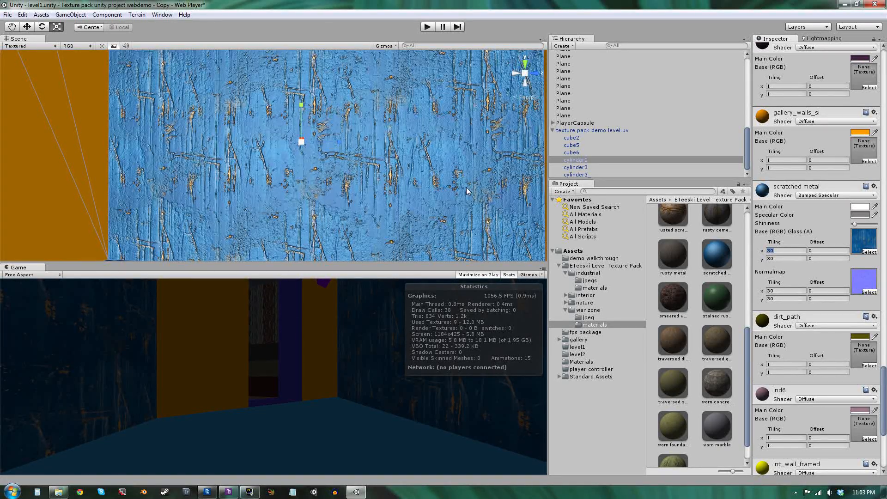
{"action": "type", "text": "60"}
{"action": "key", "text": "Tab"}
{"action": "type", "text": "60"}
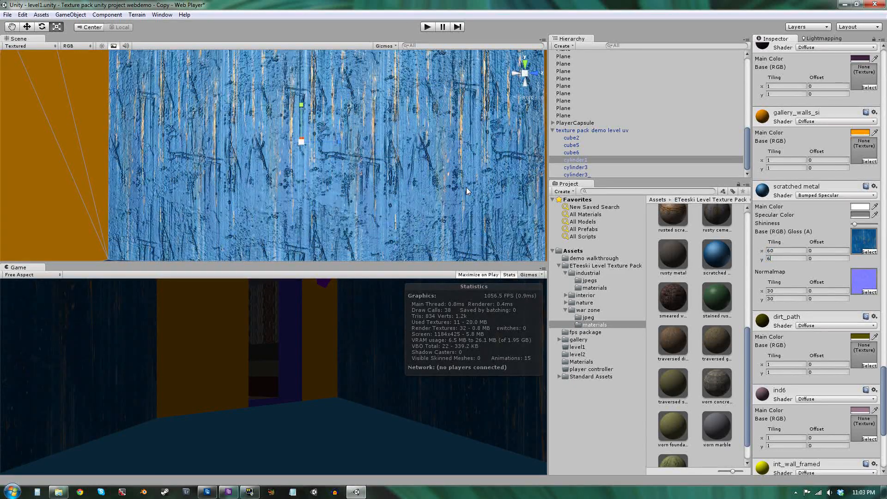
{"action": "key", "text": "Tab"}
{"action": "type", "text": "60"}
{"action": "key", "text": "Tab"}
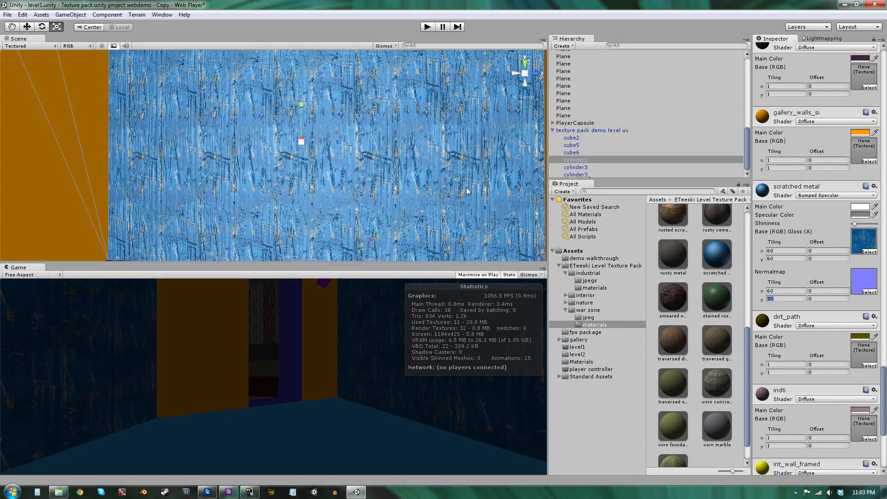
{"action": "type", "text": "60"}
Try adding a directional light to the scene, then delete it.
{"action": "left_click_drag", "start_coordinate": [342, 113], "coordinate": [164, 157], "text": "alt"}
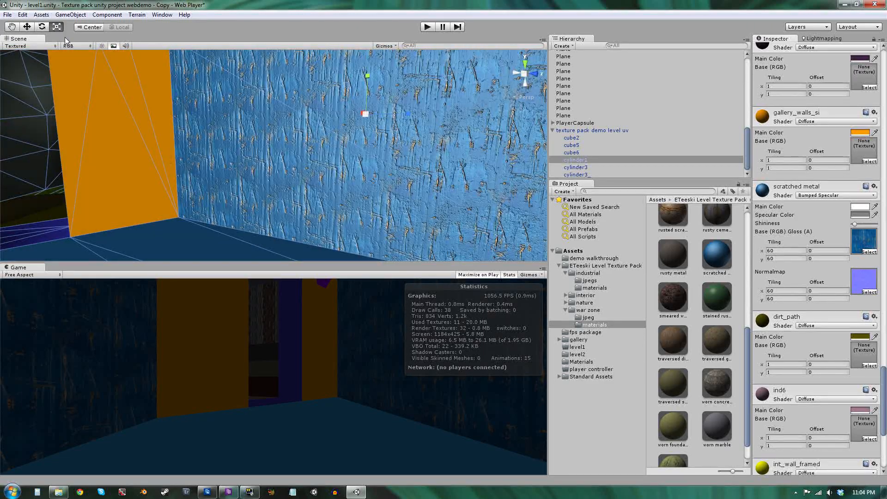
{"action": "left_click", "coordinate": [562, 45]}
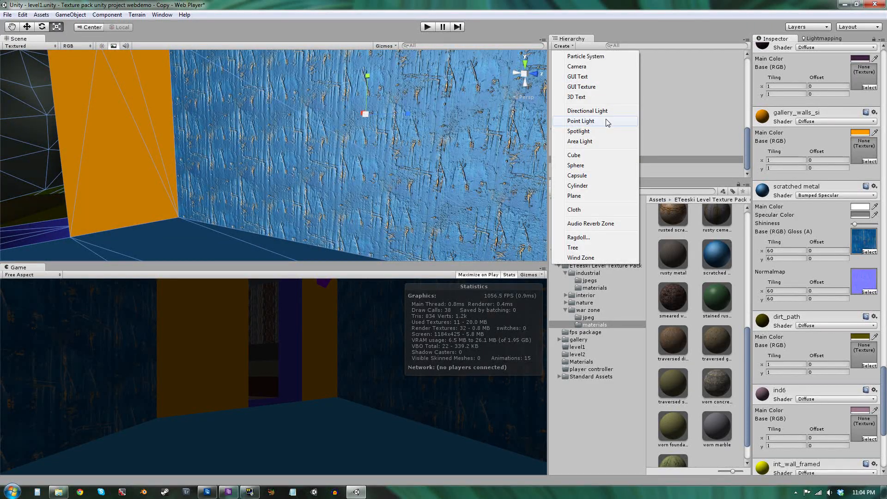
{"action": "left_click", "coordinate": [607, 113]}
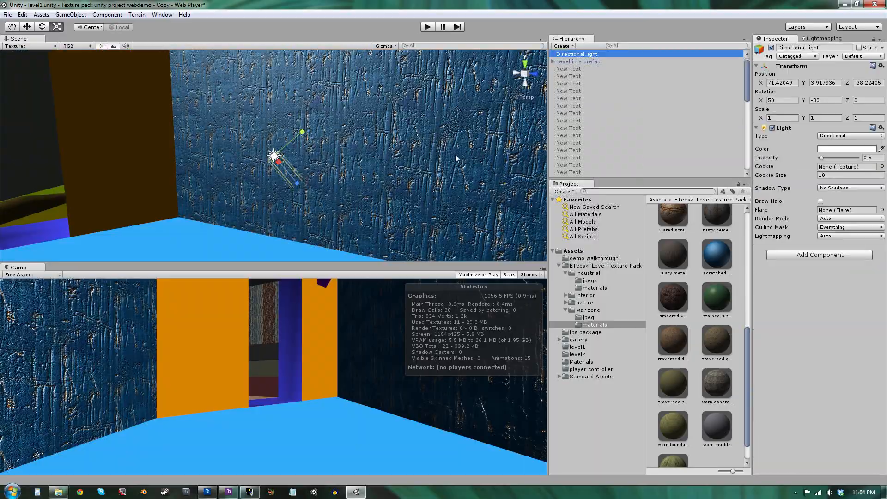
{"action": "mouse_move", "coordinate": [337, 177]}
{"action": "right_mouse_down"}
{"action": "mouse_move", "coordinate": [412, 154]}
{"action": "mouse_move", "coordinate": [378, 188]}
{"action": "mouse_move", "coordinate": [245, 193]}
{"action": "mouse_move", "coordinate": [351, 187]}
{"action": "mouse_move", "coordinate": [329, 187]}
{"action": "mouse_move", "coordinate": [353, 179]}
{"action": "right_mouse_up"}
{"action": "key", "text": "w"}
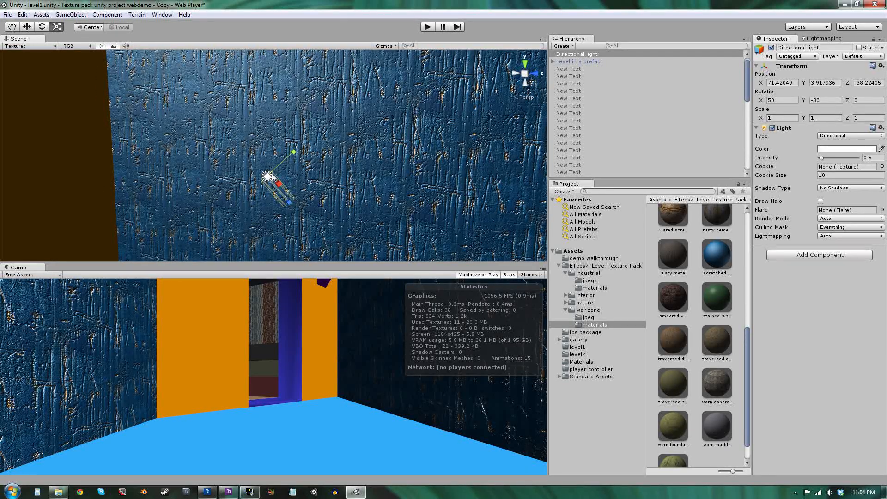
{"action": "key", "text": "Delete"}
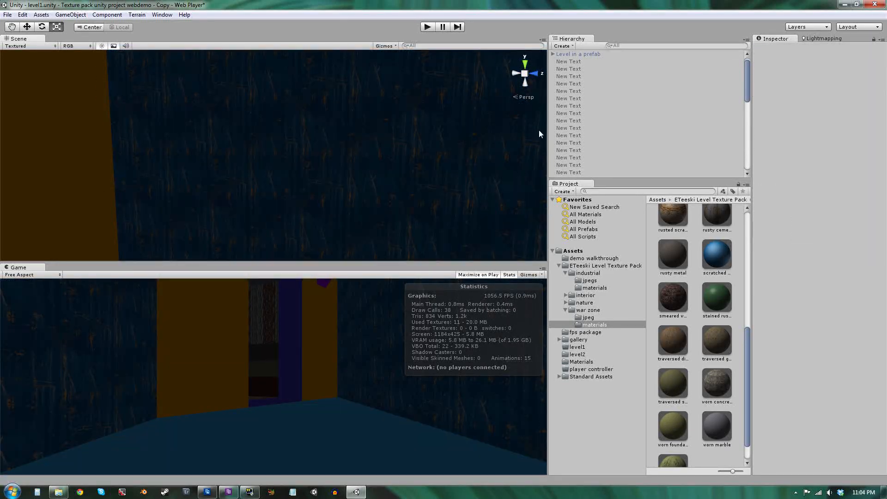
Add a spotlight to the scene.
{"action": "left_click", "coordinate": [563, 46]}
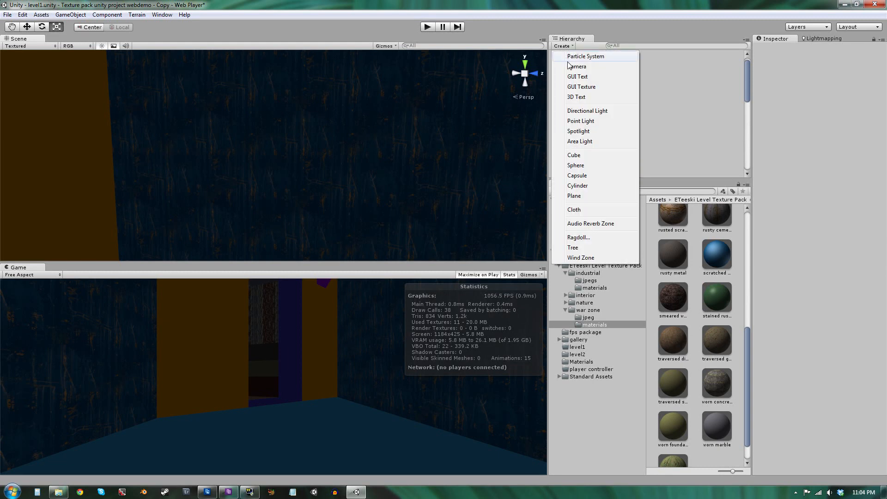
{"action": "left_click", "coordinate": [579, 131]}
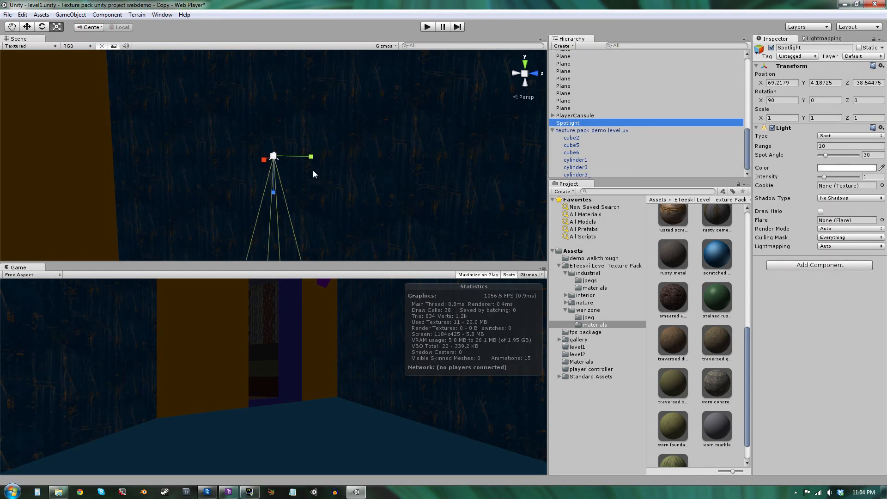
Rotate and move the spotlight so it points at the wall.
{"action": "key", "text": "e"}
{"action": "left_click_drag", "start_coordinate": [290, 152], "coordinate": [227, 215]}
{"action": "key", "text": "w"}
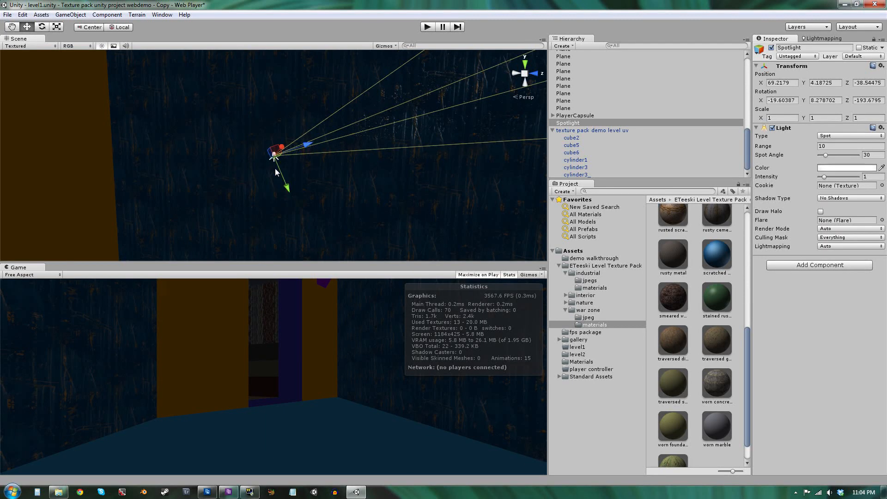
{"action": "left_click_drag", "start_coordinate": [280, 151], "coordinate": [274, 175]}
{"action": "right_click_drag", "start_coordinate": [273, 175], "coordinate": [359, 193]}
{"action": "key", "text": "e"}
{"action": "mouse_move", "coordinate": [236, 249]}
{"action": "left_mouse_down"}
{"action": "mouse_move", "coordinate": [255, 240]}
{"action": "mouse_move", "coordinate": [260, 252]}
{"action": "mouse_move", "coordinate": [246, 247]}
{"action": "left_mouse_up"}
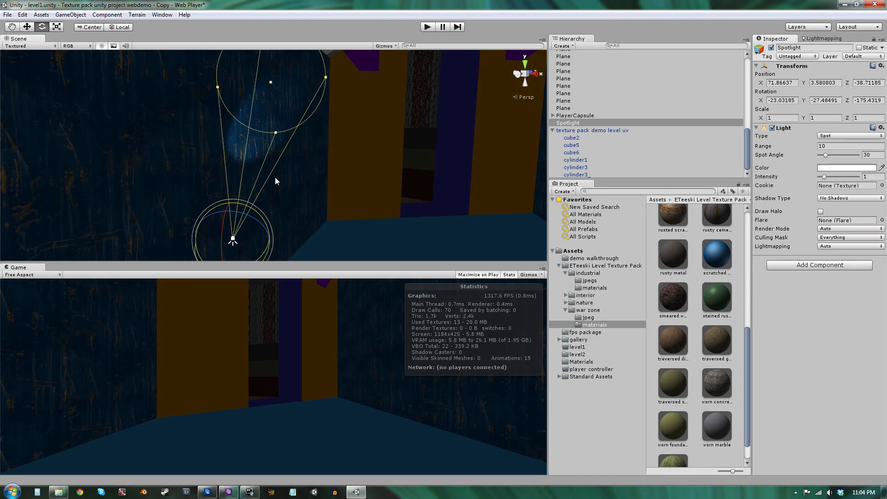
Widen the spotlight's spot angle to about 89.
{"action": "left_click_drag", "start_coordinate": [323, 75], "coordinate": [478, 99]}
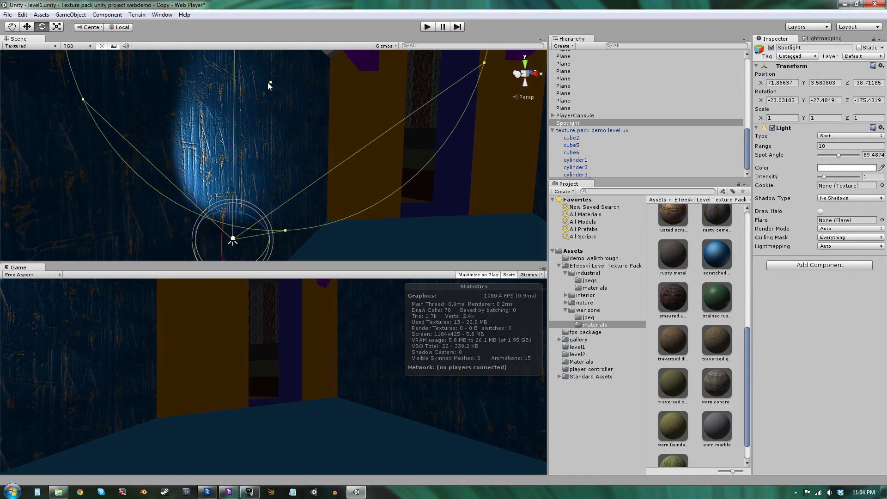
{"action": "left_click_drag", "start_coordinate": [270, 83], "coordinate": [362, 24]}
{"action": "right_click_drag", "start_coordinate": [391, 128], "coordinate": [465, 213]}
{"action": "key", "text": "d"}
{"action": "left_click", "coordinate": [287, 91]}
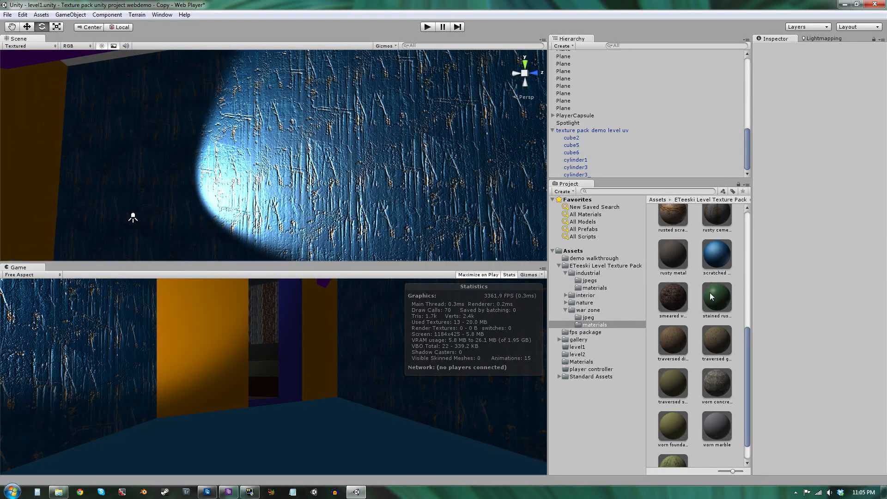
Assign the ridged metal material from the industrial materials folder to Element 17 of the level mesh.
{"action": "left_click", "coordinate": [595, 289]}
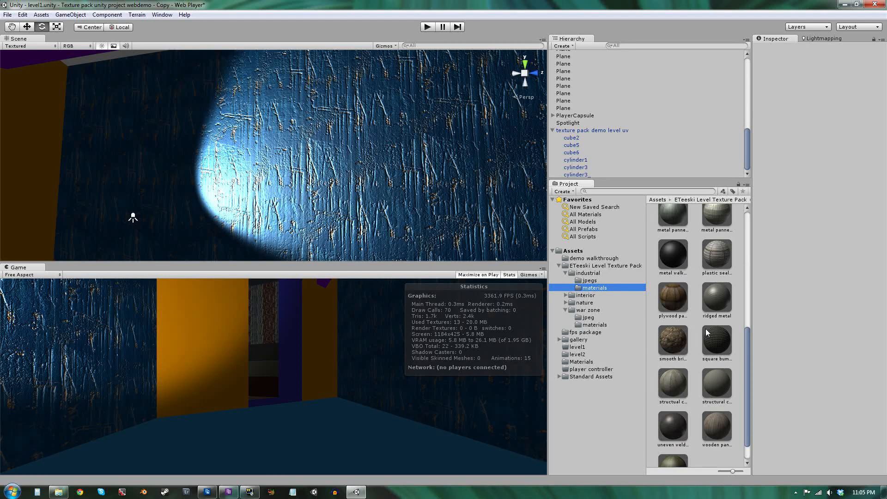
{"action": "scroll", "coordinate": [705, 328], "scroll_direction": "up", "scroll_amount": 1}
{"action": "scroll", "coordinate": [706, 329], "scroll_direction": "up", "scroll_amount": 2}
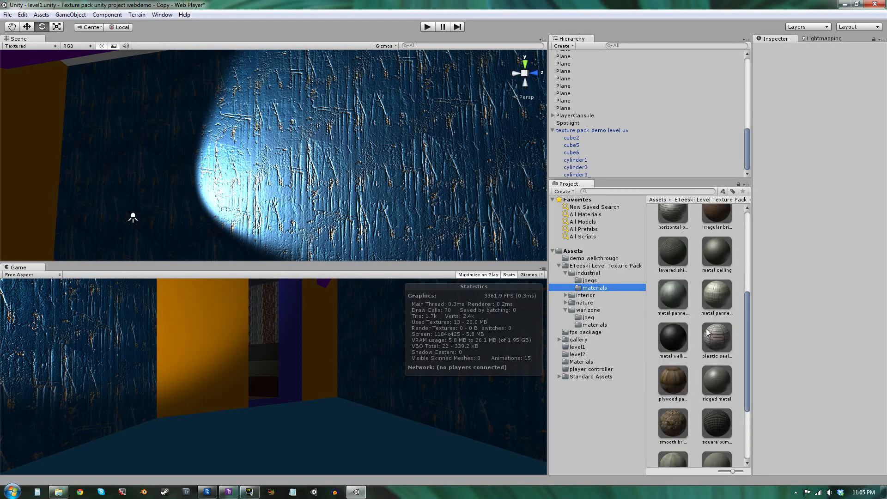
{"action": "scroll", "coordinate": [708, 328], "scroll_direction": "up", "scroll_amount": 1}
{"action": "scroll", "coordinate": [708, 329], "scroll_direction": "down", "scroll_amount": 3}
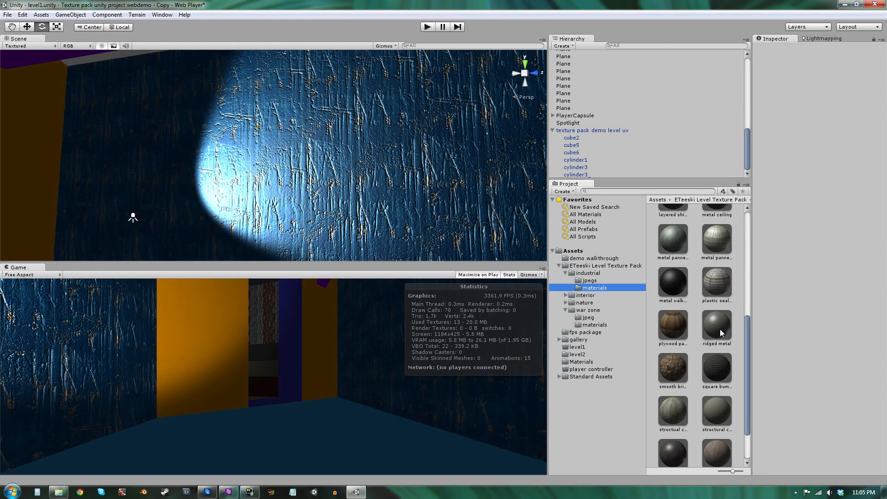
{"action": "left_click_drag", "start_coordinate": [673, 283], "coordinate": [676, 300]}
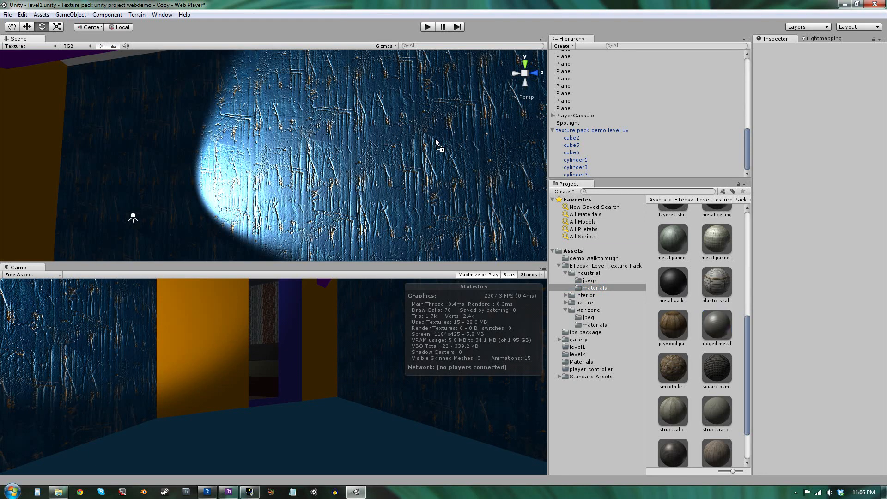
{"action": "left_click", "coordinate": [386, 142]}
{"action": "left_click", "coordinate": [387, 142]}
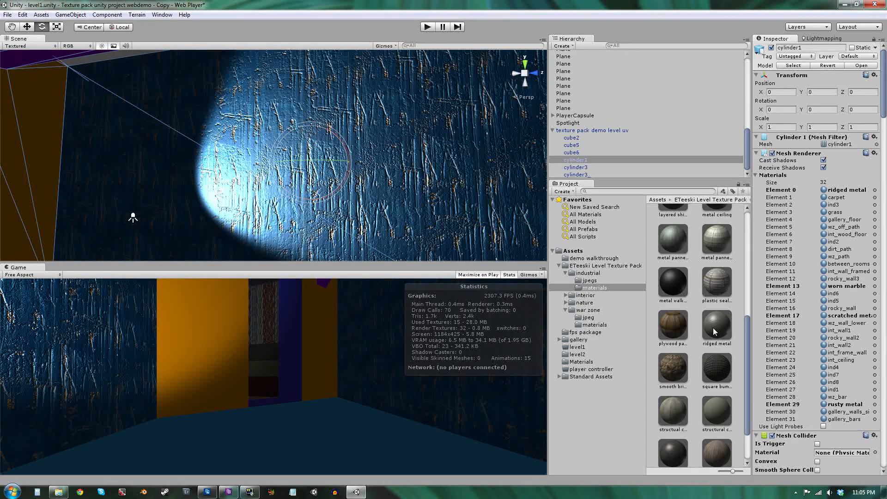
{"action": "left_click_drag", "start_coordinate": [720, 323], "coordinate": [866, 318]}
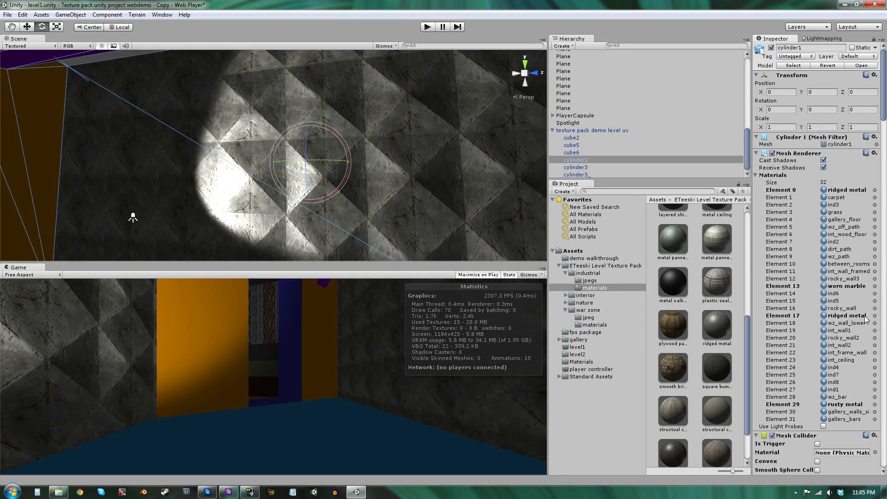
Examine the ridged metal wall under the spotlight from closer views.
{"action": "right_click_drag", "start_coordinate": [260, 185], "coordinate": [274, 131]}
{"action": "key", "text": "s"}
{"action": "left_click", "coordinate": [259, 84]}
{"action": "right_click_drag", "start_coordinate": [259, 85], "coordinate": [340, 172]}
{"action": "key", "text": "w"}
{"action": "key", "text": "s"}
{"action": "key", "text": "w"}
{"action": "key", "text": "s"}
{"action": "key", "text": "s"}
{"action": "left_click", "coordinate": [341, 176]}
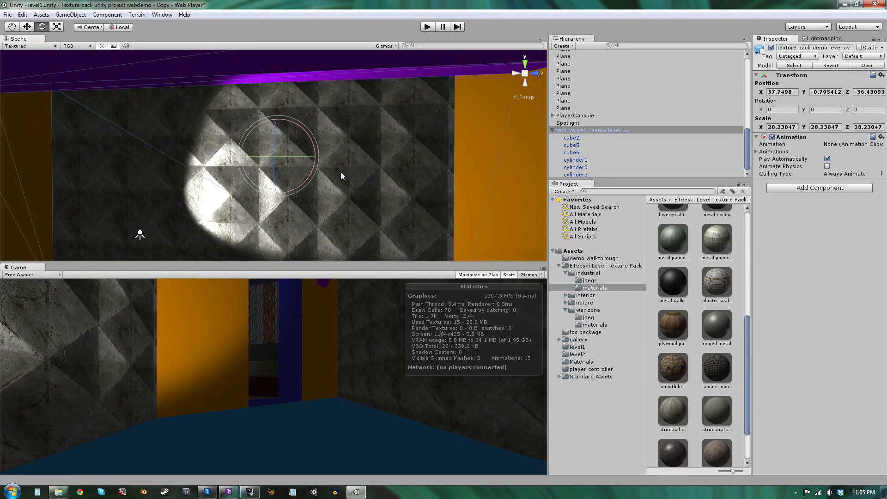
Switch the ridged metal material's shader to Diffuse.
{"action": "left_click", "coordinate": [715, 332]}
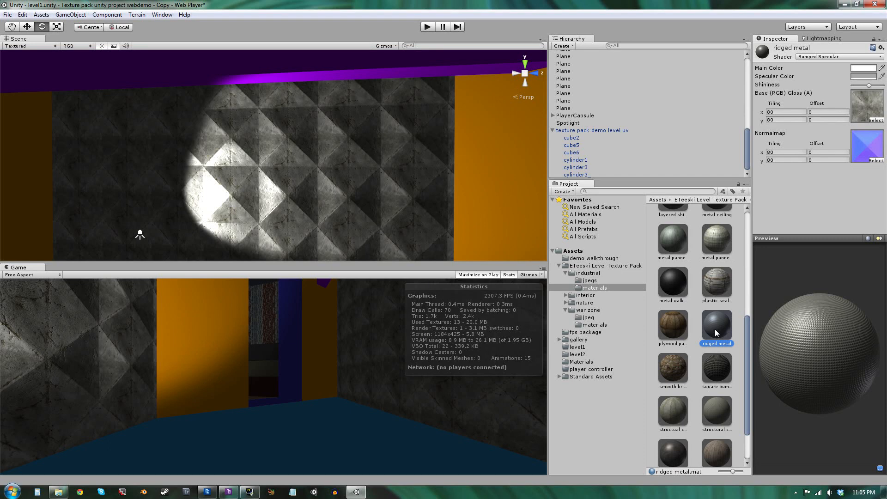
{"action": "left_click", "coordinate": [844, 56]}
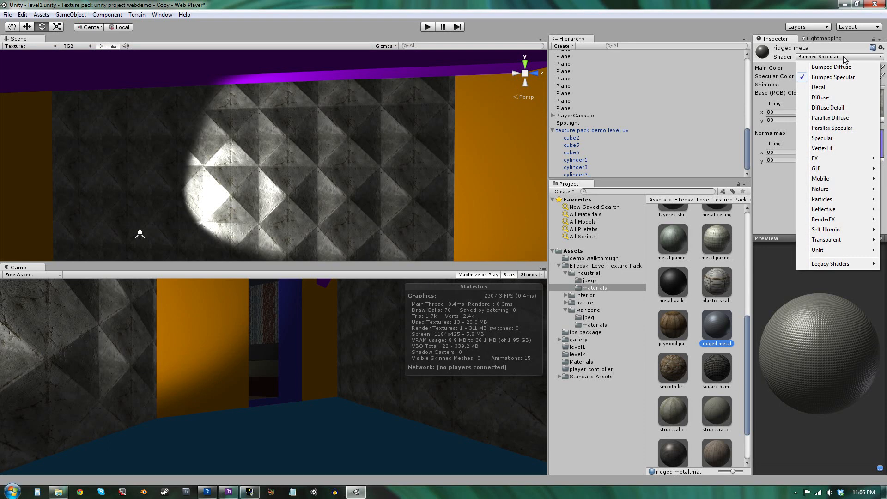
{"action": "left_click", "coordinate": [835, 97]}
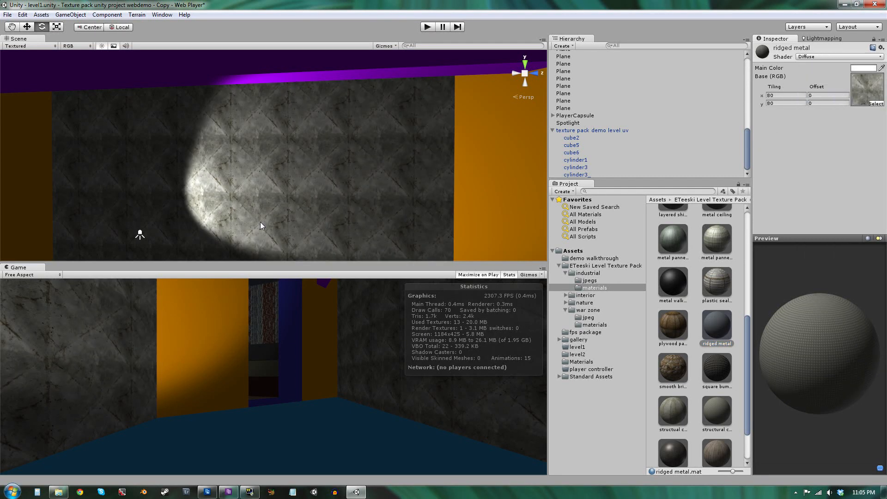
Orbit out over the whole level and back in to the lit ridged metal wall.
{"action": "key", "text": "w"}
{"action": "right_click_drag", "start_coordinate": [260, 222], "coordinate": [266, 331]}
{"action": "key", "text": "s"}
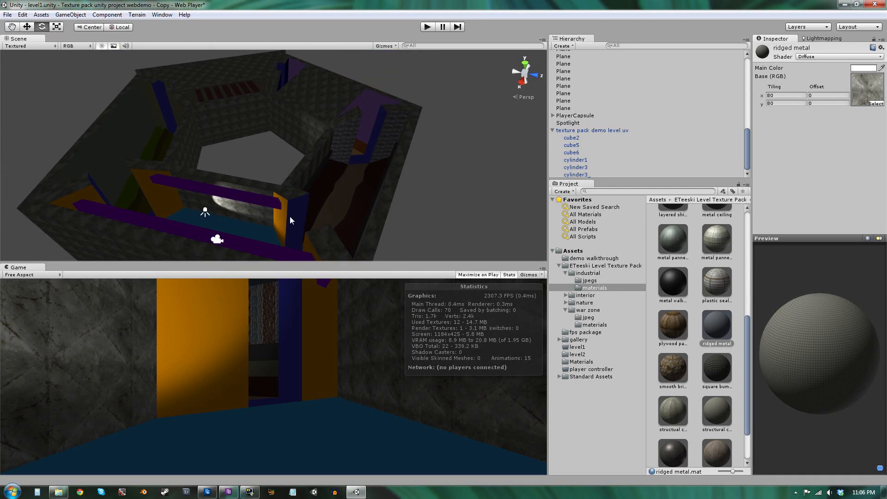
{"action": "left_click", "coordinate": [182, 160]}
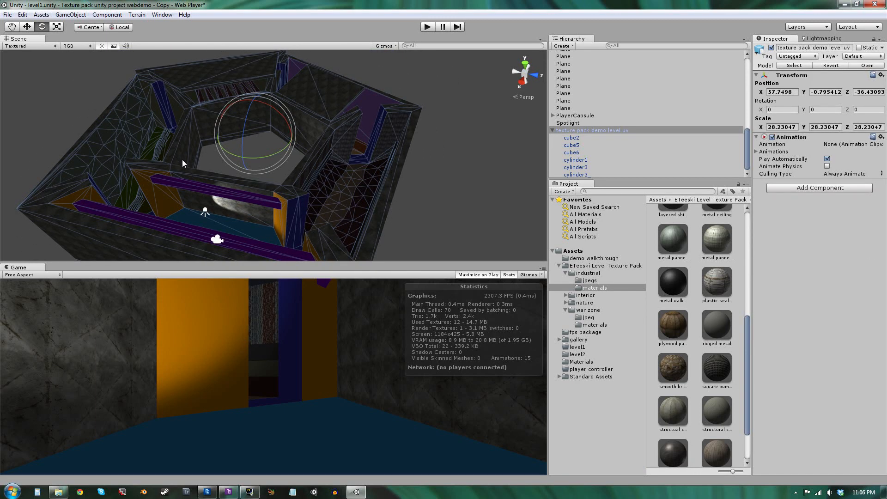
{"action": "left_click", "coordinate": [279, 179]}
{"action": "mouse_move", "coordinate": [315, 147]}
{"action": "right_mouse_down"}
{"action": "mouse_move", "coordinate": [304, 168]}
{"action": "mouse_move", "coordinate": [321, 148]}
{"action": "right_mouse_up"}
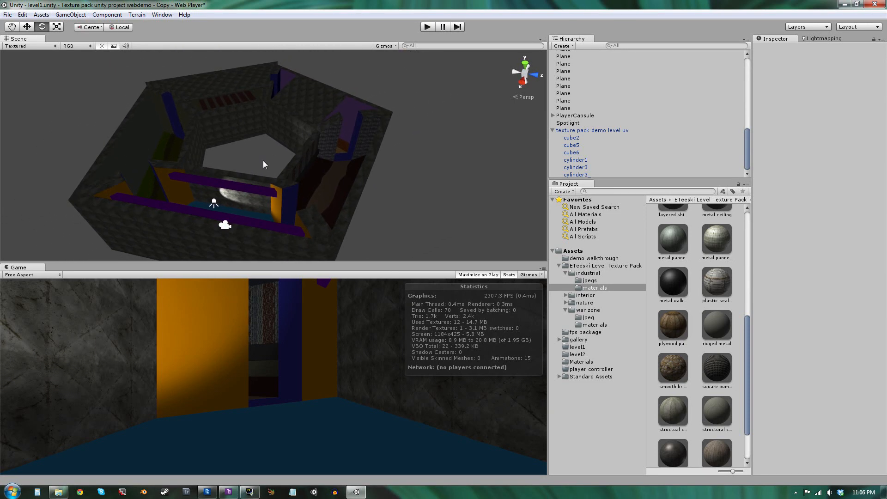
{"action": "mouse_move", "coordinate": [335, 137]}
{"action": "right_mouse_down"}
{"action": "mouse_move", "coordinate": [337, 150]}
{"action": "mouse_move", "coordinate": [323, 143]}
{"action": "mouse_move", "coordinate": [323, 130]}
{"action": "right_mouse_up"}
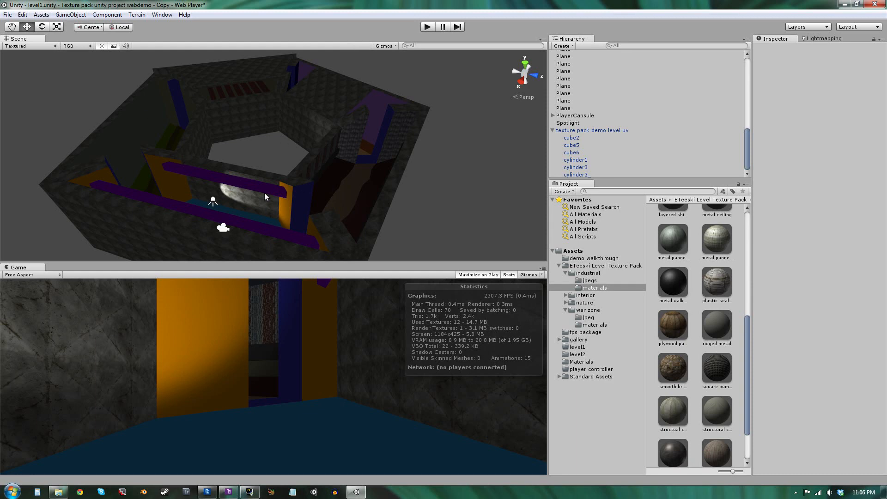
{"action": "right_click_drag", "start_coordinate": [265, 193], "coordinate": [273, 211]}
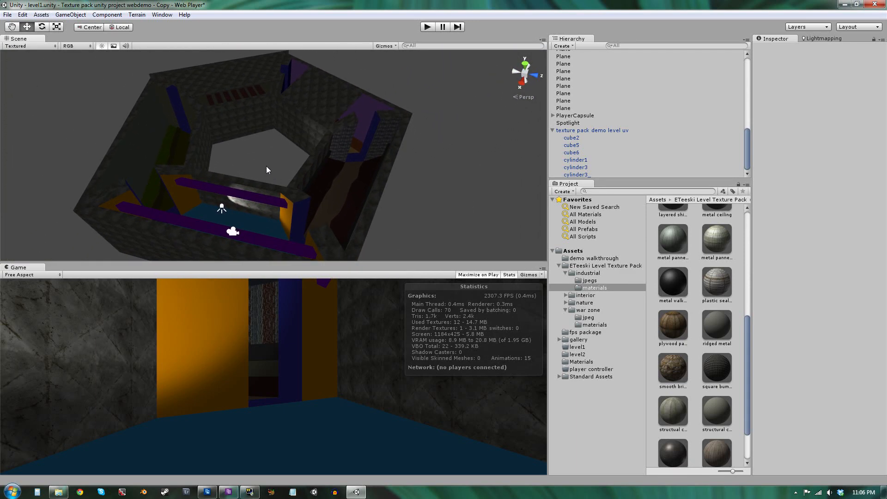
{"action": "right_click_drag", "start_coordinate": [279, 157], "coordinate": [293, 31]}
{"action": "key", "text": "w"}
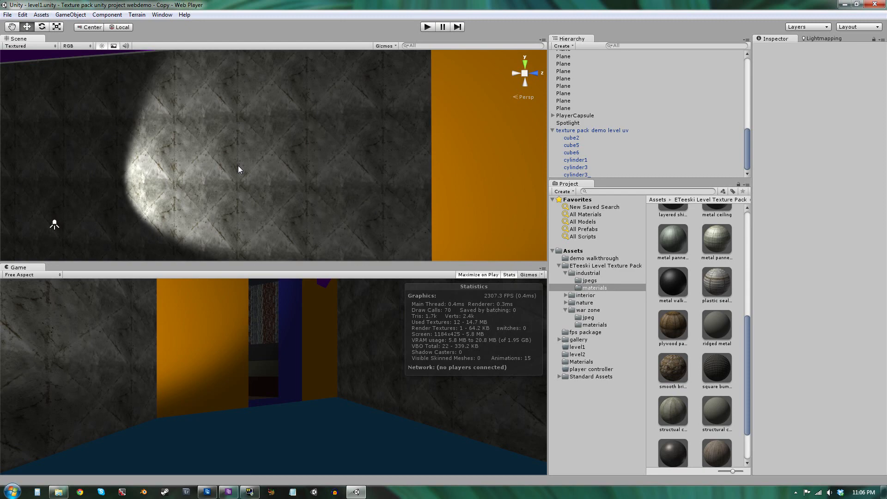
{"action": "right_click_drag", "start_coordinate": [250, 167], "coordinate": [287, 161]}
Open the Lightmapping window and inspect the wall and level from several angles.
{"action": "left_click", "coordinate": [835, 39]}
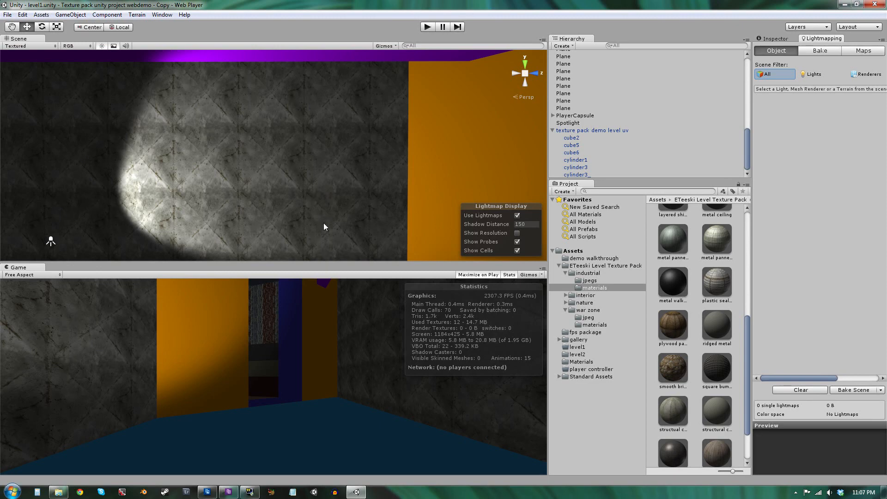
{"action": "mouse_move", "coordinate": [313, 192]}
{"action": "right_mouse_down"}
{"action": "mouse_move", "coordinate": [279, 210]}
{"action": "mouse_move", "coordinate": [309, 199]}
{"action": "right_mouse_up"}
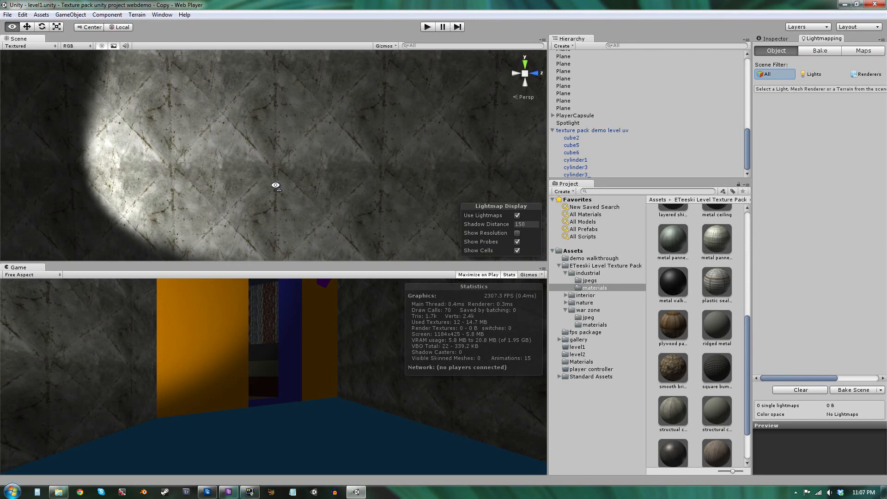
{"action": "right_click_drag", "start_coordinate": [276, 186], "coordinate": [293, 165]}
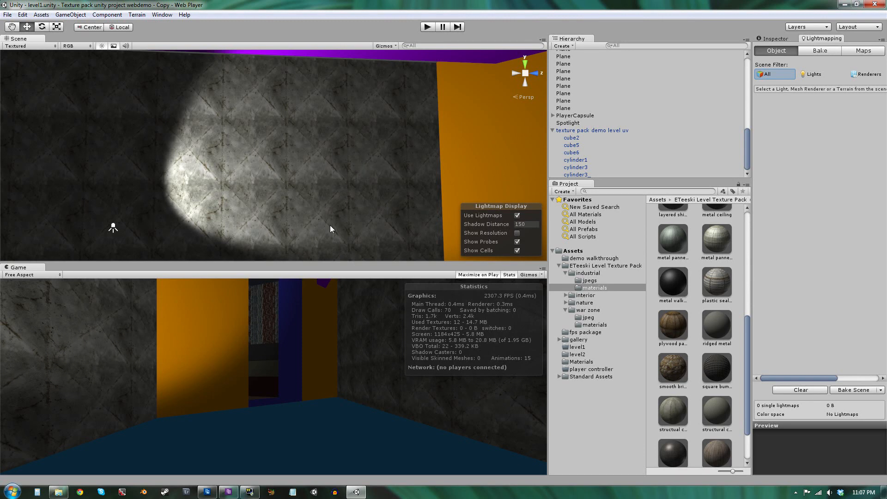
{"action": "right_click_drag", "start_coordinate": [195, 156], "coordinate": [217, 121]}
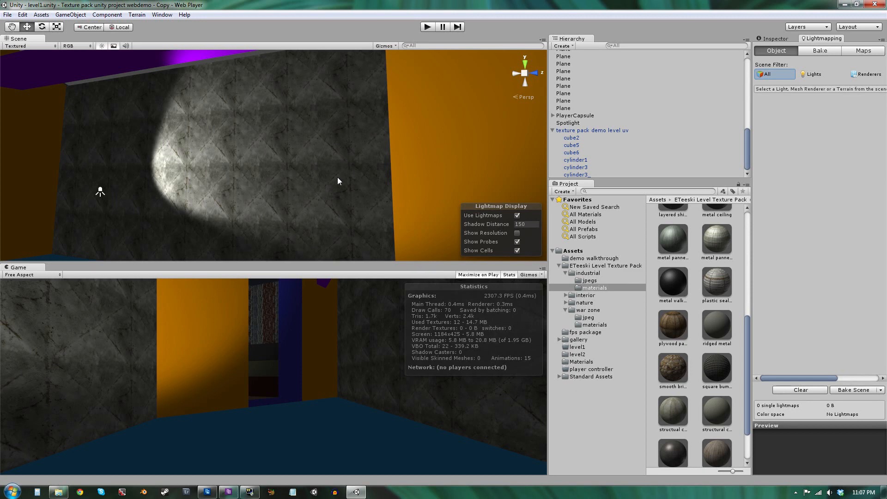
{"action": "right_click_drag", "start_coordinate": [333, 162], "coordinate": [303, 248]}
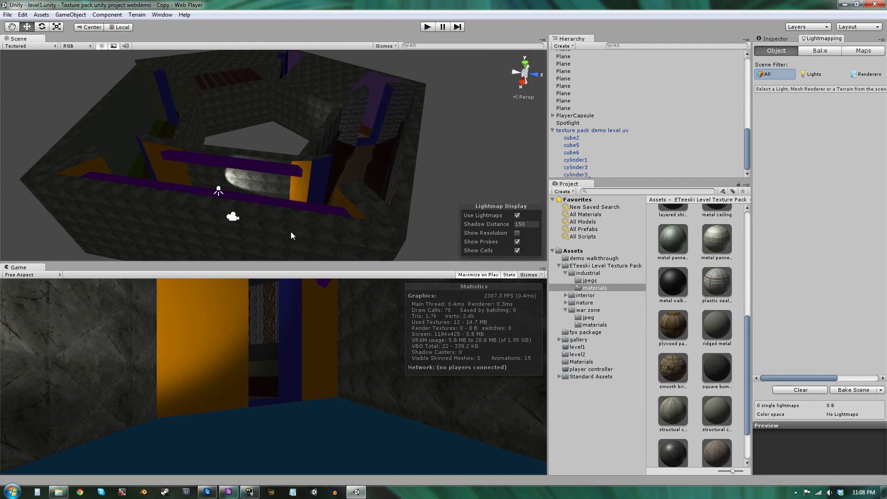
{"action": "right_click_drag", "start_coordinate": [297, 168], "coordinate": [315, 77]}
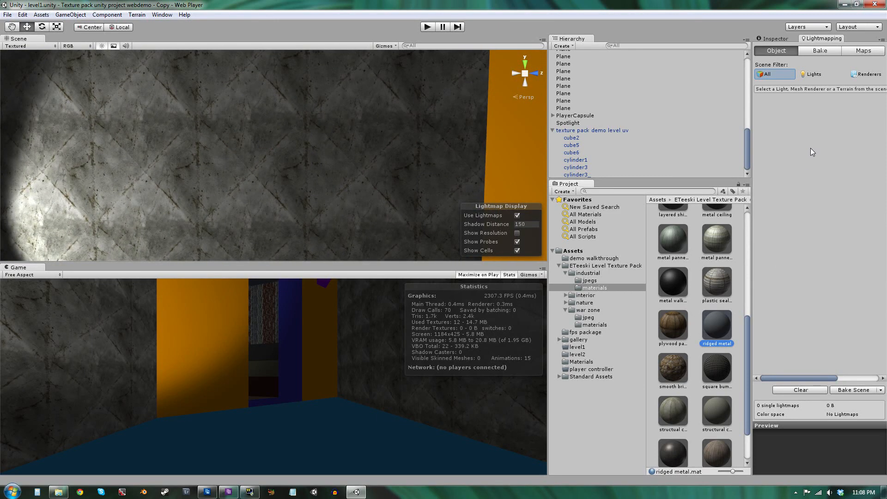
Reduce the ridged_metal texture's max size to 256 and apply the import setting.
{"action": "left_click", "coordinate": [772, 37]}
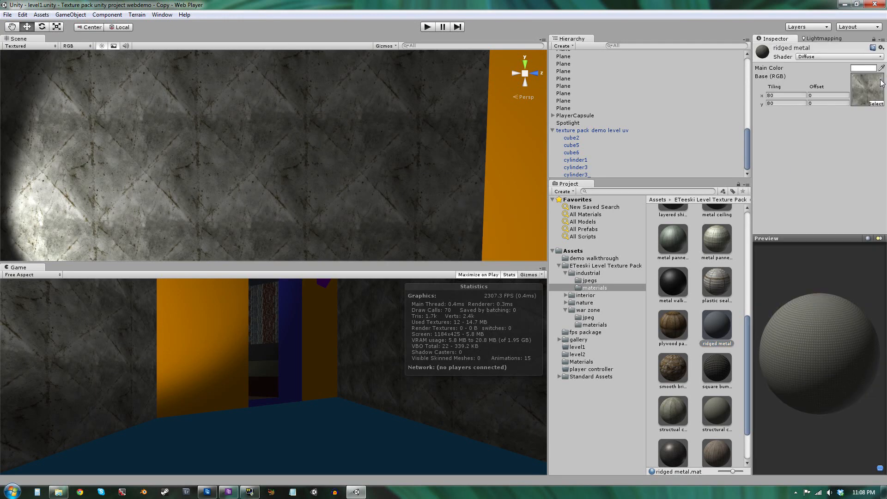
{"action": "left_click", "coordinate": [875, 94]}
{"action": "left_click", "coordinate": [711, 437]}
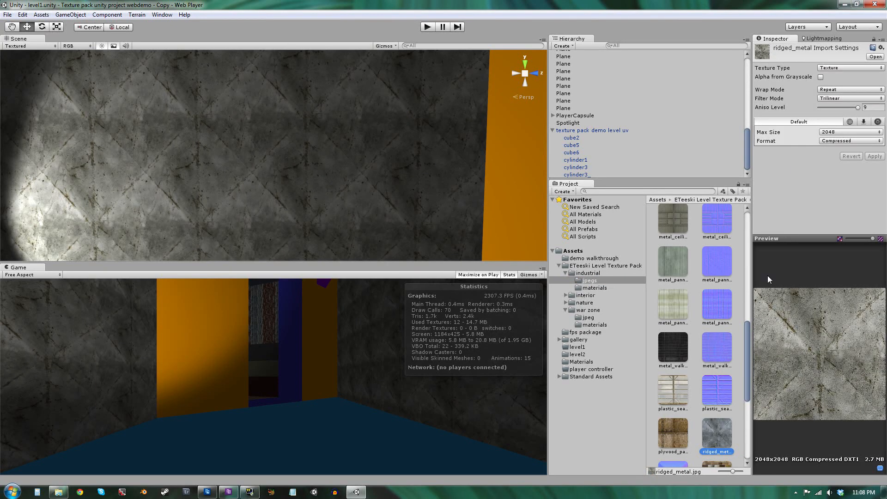
{"action": "left_click", "coordinate": [854, 132]}
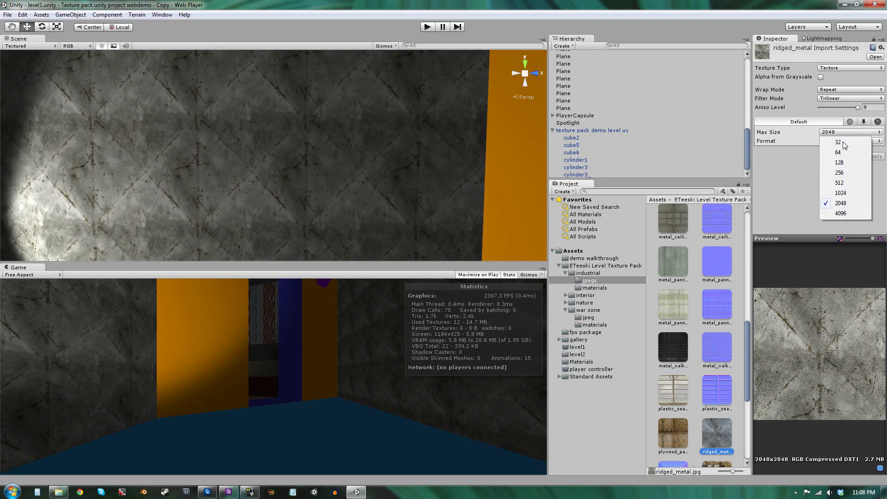
{"action": "left_click", "coordinate": [853, 173]}
{"action": "left_click", "coordinate": [874, 156]}
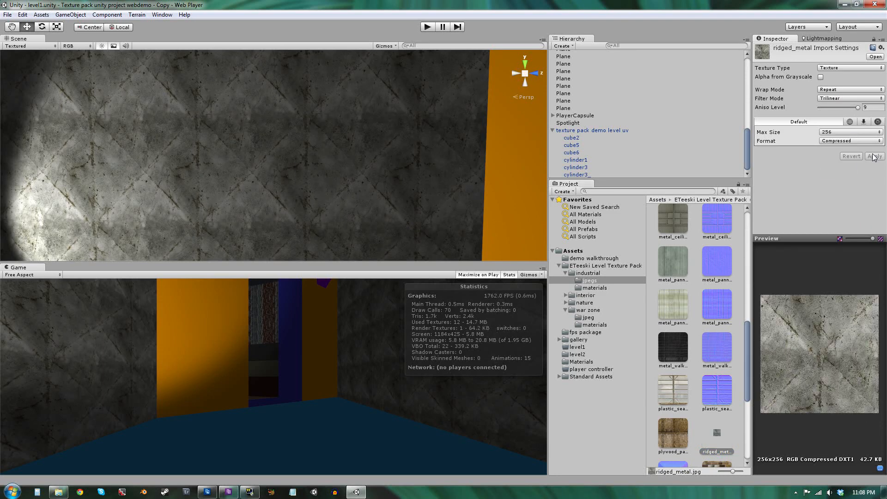
Move through the scene to compare the lit ridged metal wall at the lower texture size.
{"action": "right_click_drag", "start_coordinate": [378, 157], "coordinate": [362, 178]}
{"action": "key", "text": "w"}
{"action": "key", "text": "s"}
{"action": "key", "text": "w"}
{"action": "key", "text": "s"}
{"action": "key", "text": "w"}
{"action": "key", "text": "s"}
{"action": "key", "text": "w"}
{"action": "key", "text": "s"}
{"action": "key", "text": "w"}
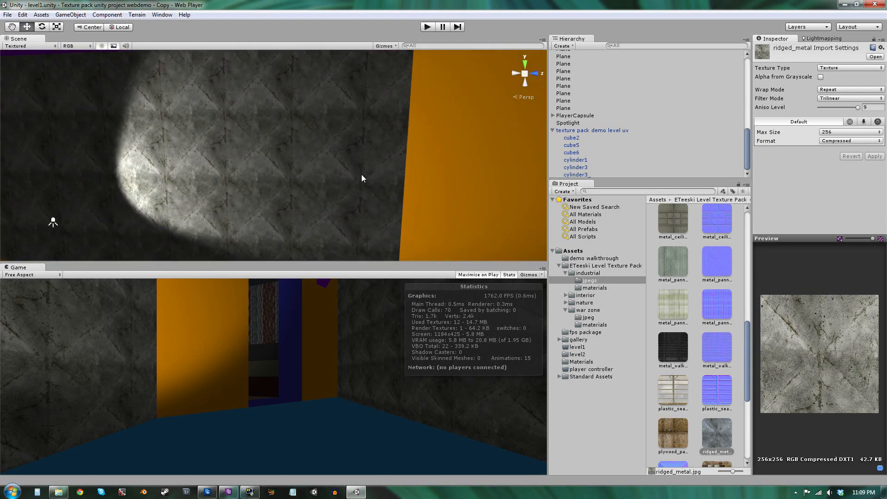
{"action": "right_click_drag", "start_coordinate": [248, 223], "coordinate": [219, 152]}
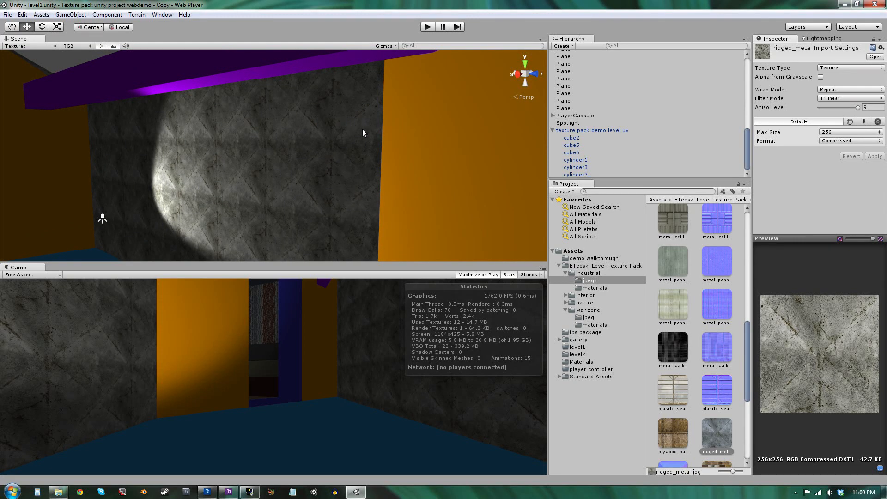
{"action": "right_click_drag", "start_coordinate": [310, 183], "coordinate": [433, 154]}
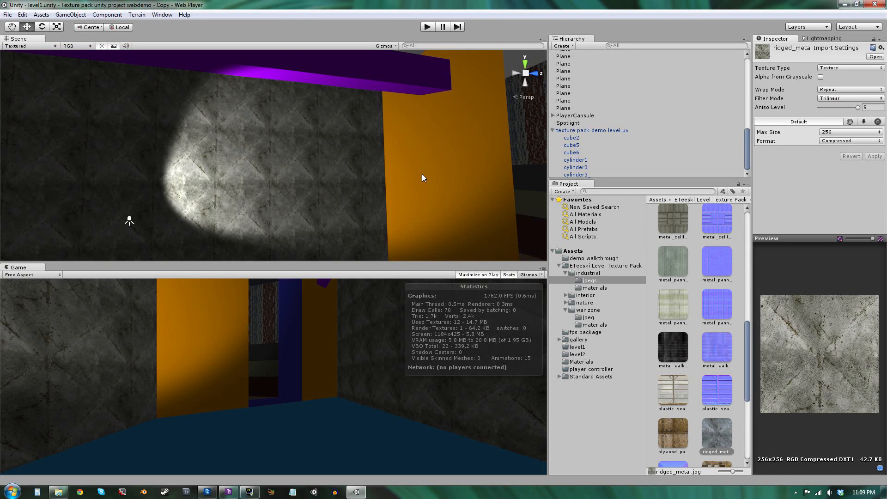
{"action": "left_click", "coordinate": [238, 175]}
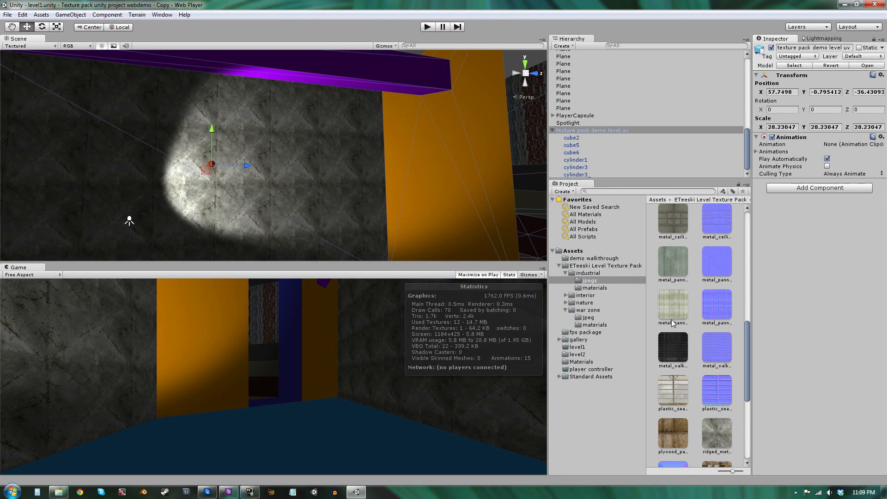
{"action": "left_click", "coordinate": [721, 429]}
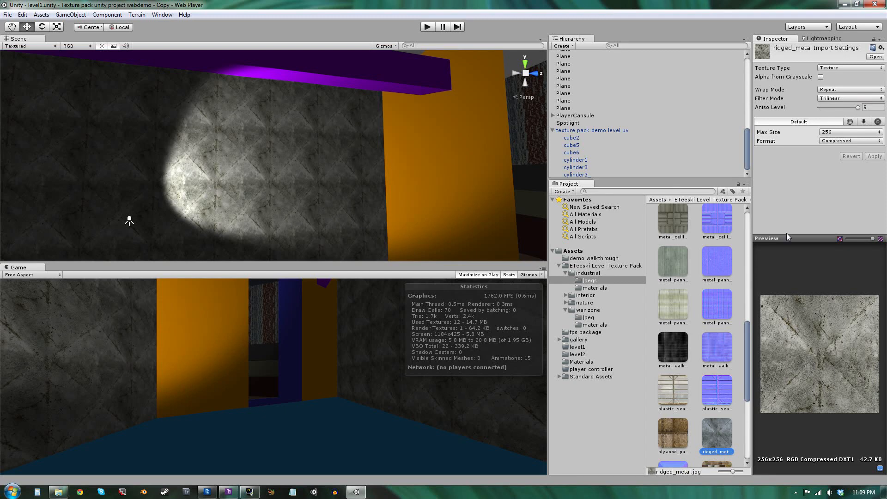
Switch the ridged metal material's shader to Bumped Specular and view the lit wall.
{"action": "left_click", "coordinate": [285, 156]}
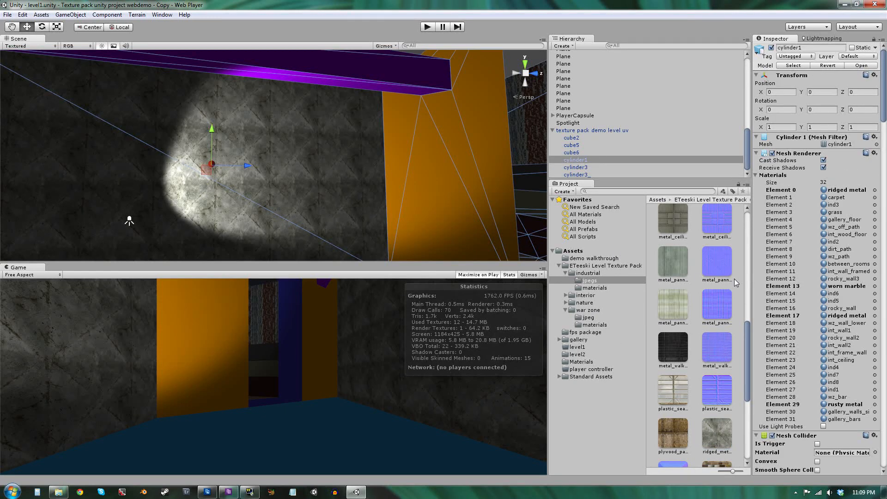
{"action": "left_click", "coordinate": [838, 316]}
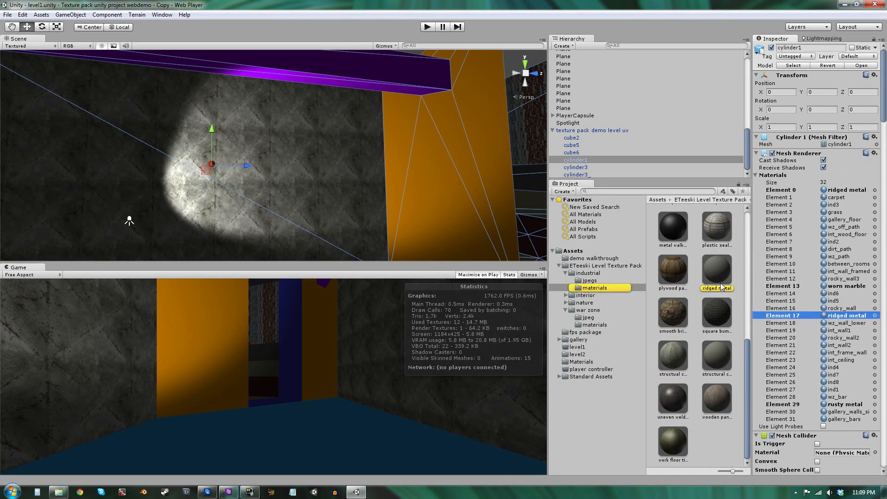
{"action": "left_click", "coordinate": [721, 286]}
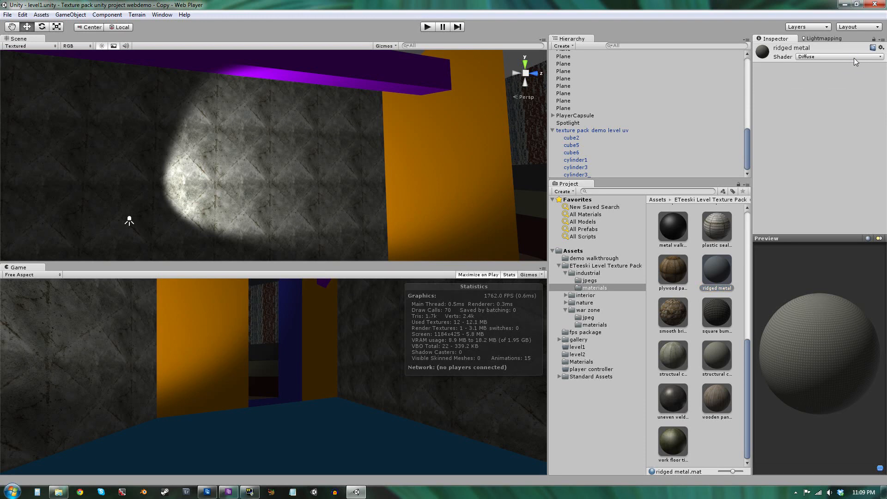
{"action": "left_click", "coordinate": [854, 55]}
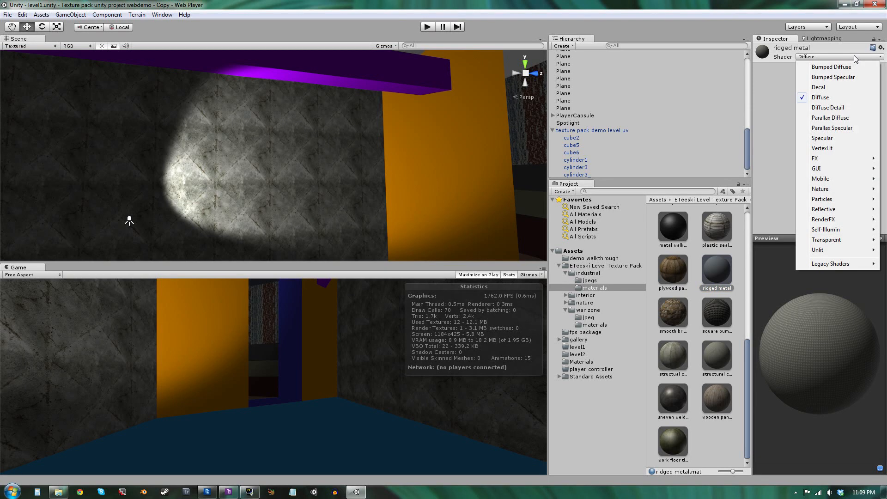
{"action": "left_click", "coordinate": [844, 80]}
{"action": "right_click_drag", "start_coordinate": [129, 218], "coordinate": [263, 150]}
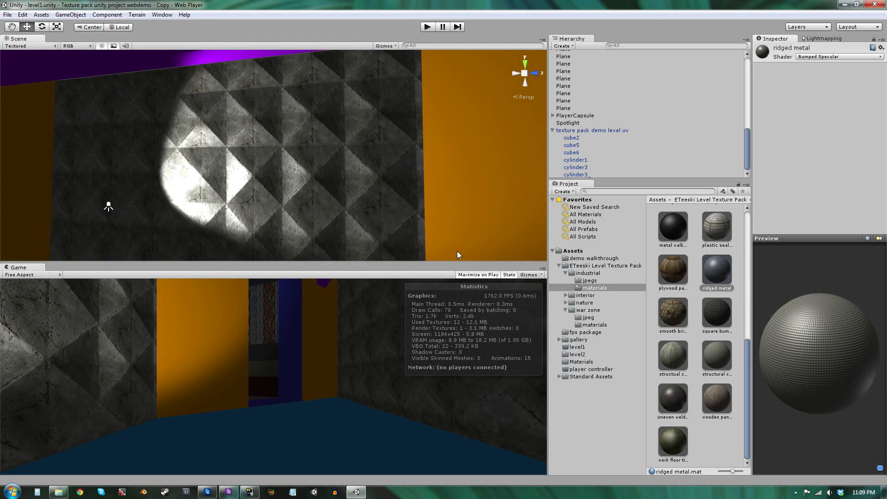
{"action": "right_click_drag", "start_coordinate": [458, 255], "coordinate": [319, 133]}
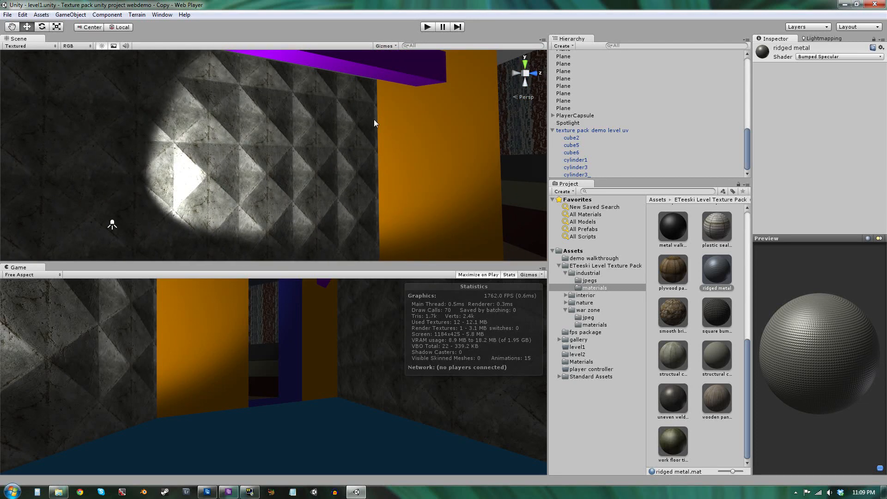
{"action": "right_click_drag", "start_coordinate": [374, 123], "coordinate": [162, 163]}
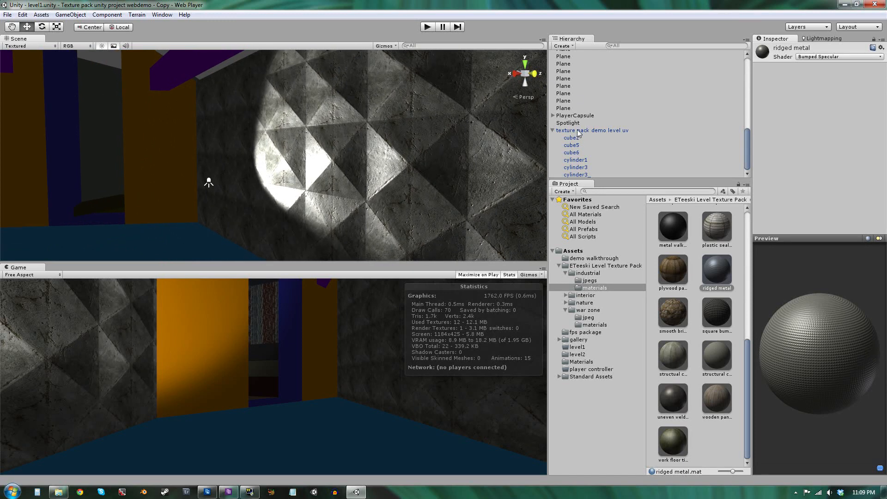
Deactivate the texture pack demo level uv object and activate the Level in a prefab object.
{"action": "left_click", "coordinate": [581, 130]}
{"action": "left_click", "coordinate": [770, 47]}
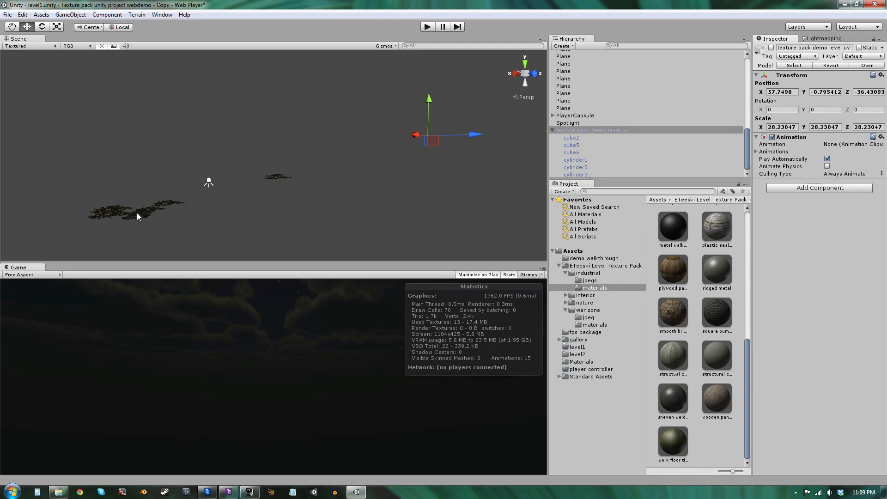
{"action": "scroll", "coordinate": [583, 106], "scroll_direction": "up", "scroll_amount": 10}
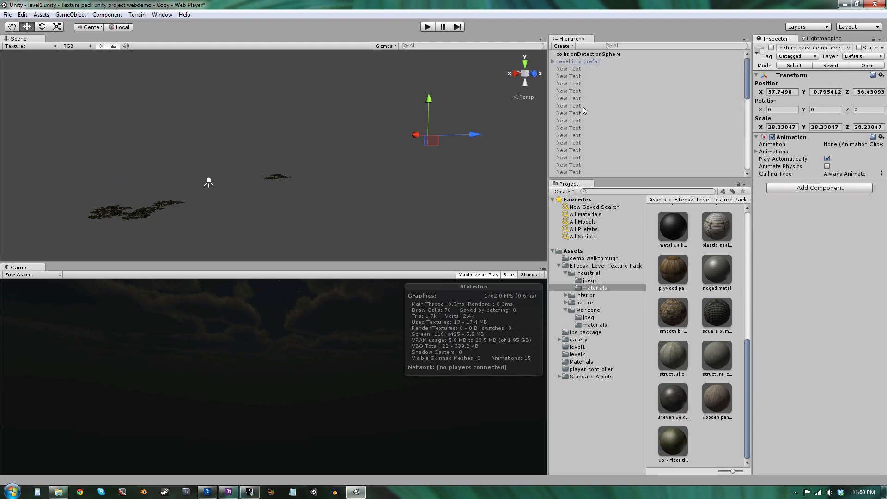
{"action": "left_click", "coordinate": [578, 62]}
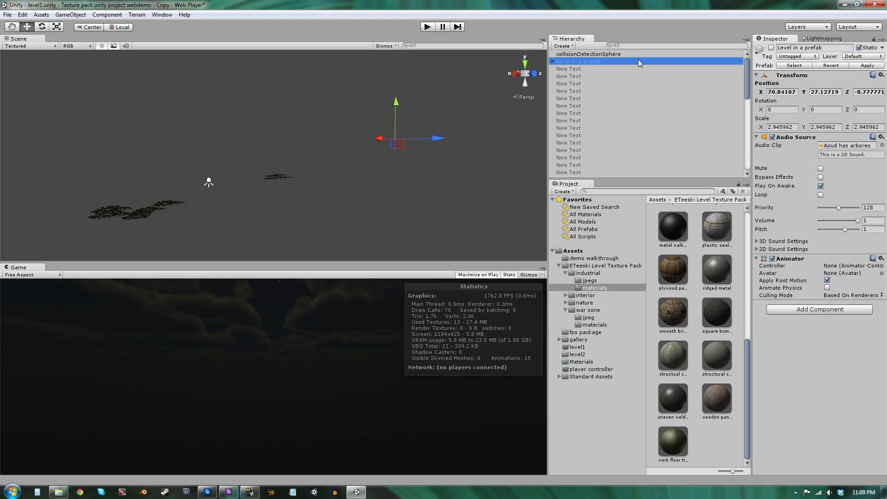
{"action": "left_click", "coordinate": [772, 47]}
Fly through the prefab level to the leaf pile planes and inspect them.
{"action": "right_click_drag", "start_coordinate": [300, 153], "coordinate": [242, 115]}
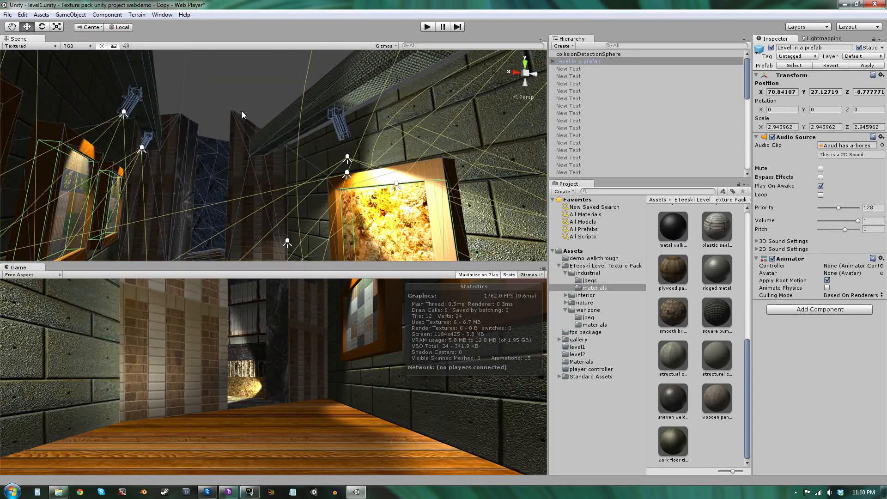
{"action": "left_click", "coordinate": [300, 72]}
{"action": "right_click_drag", "start_coordinate": [301, 72], "coordinate": [729, 262]}
{"action": "key", "text": "w"}
{"action": "left_click", "coordinate": [238, 212]}
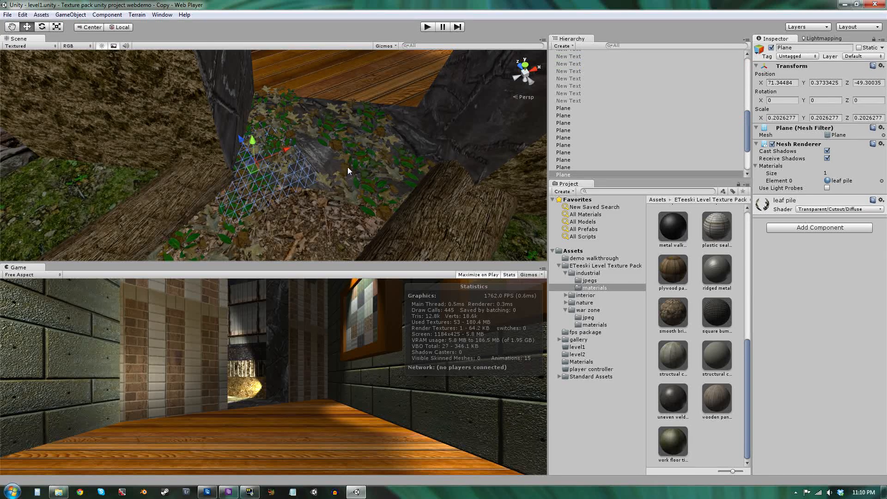
{"action": "mouse_move", "coordinate": [363, 67]}
{"action": "right_mouse_down"}
{"action": "mouse_move", "coordinate": [376, 22]}
{"action": "mouse_move", "coordinate": [370, 410]}
{"action": "right_mouse_up"}
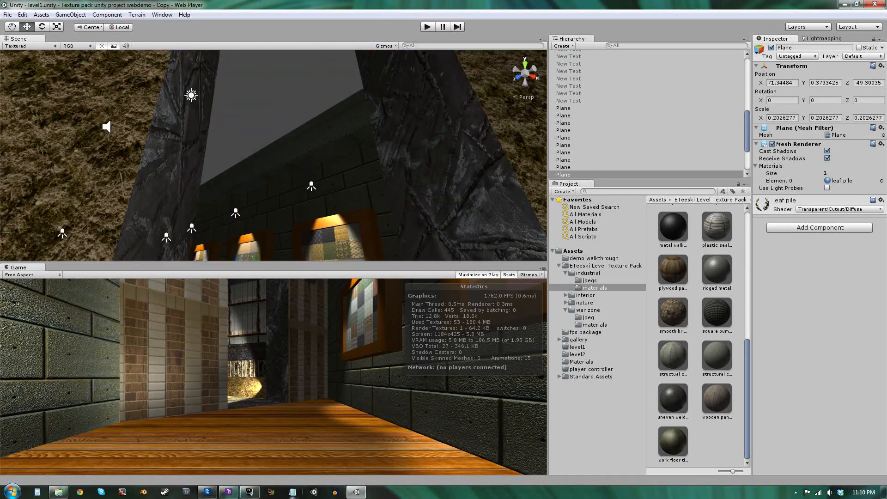
{"action": "left_click", "coordinate": [267, 120]}
{"action": "right_click_drag", "start_coordinate": [265, 109], "coordinate": [204, 231]}
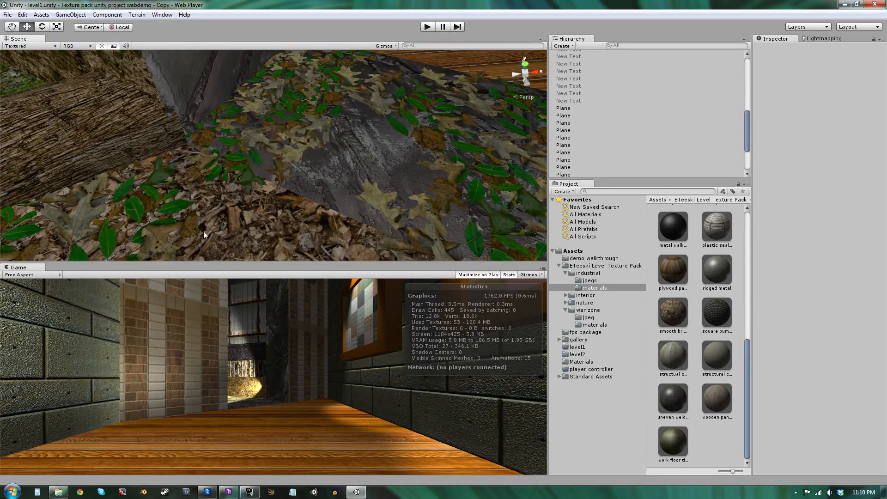
Select a leaf pile plane, show its leaf pile material, and raise the plane slightly.
{"action": "left_click", "coordinate": [251, 155]}
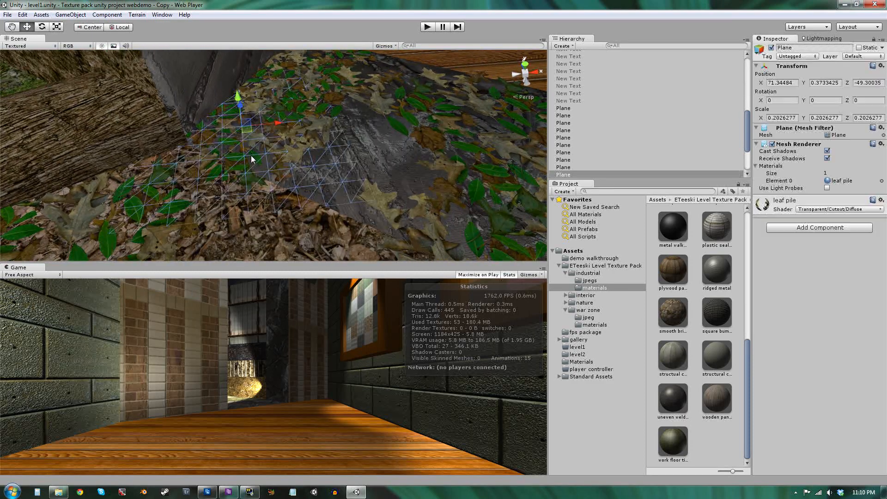
{"action": "left_click", "coordinate": [99, 226]}
{"action": "right_click_drag", "start_coordinate": [269, 185], "coordinate": [534, 209]}
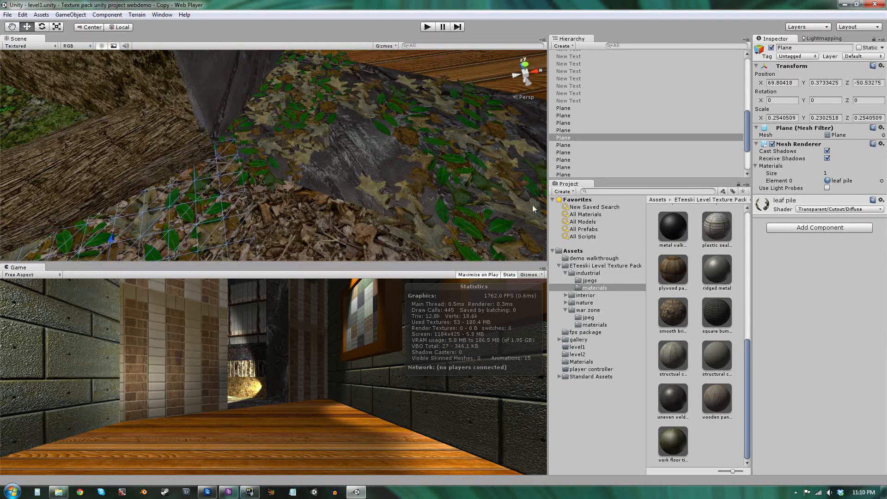
{"action": "left_click", "coordinate": [795, 210]}
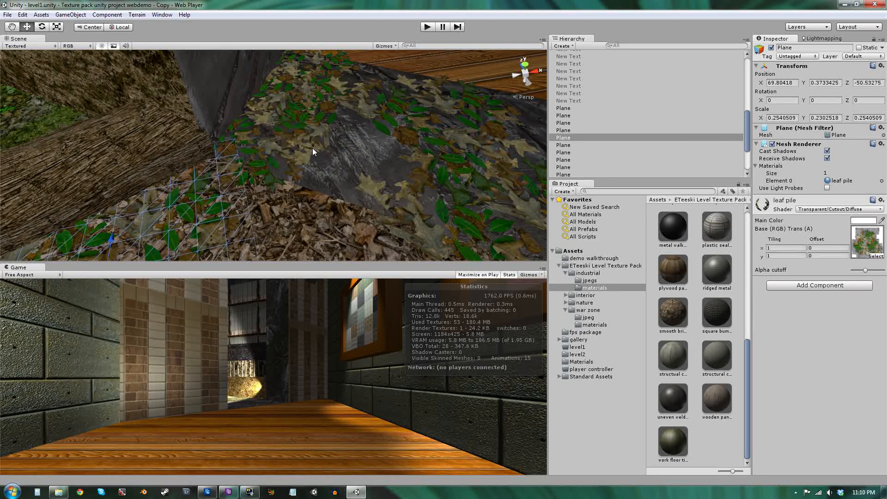
{"action": "right_click_drag", "start_coordinate": [313, 152], "coordinate": [259, 164]}
{"action": "left_click_drag", "start_coordinate": [271, 162], "coordinate": [219, 120], "text": "alt"}
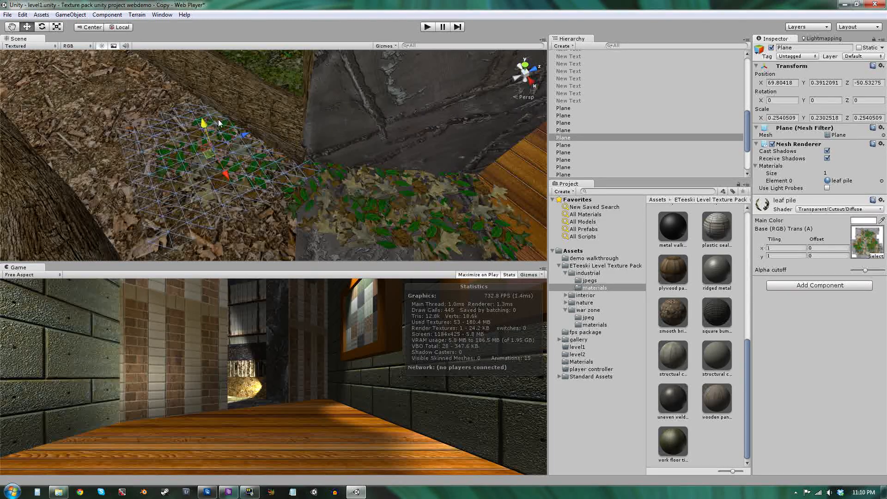
Raise the same leaf pile plane a bit further above the ground.
{"action": "mouse_move", "coordinate": [239, 170]}
{"action": "right_mouse_down"}
{"action": "mouse_move", "coordinate": [228, 152]}
{"action": "mouse_move", "coordinate": [396, 138]}
{"action": "mouse_move", "coordinate": [452, 103]}
{"action": "mouse_move", "coordinate": [488, 51]}
{"action": "mouse_move", "coordinate": [522, 480]}
{"action": "right_mouse_up"}
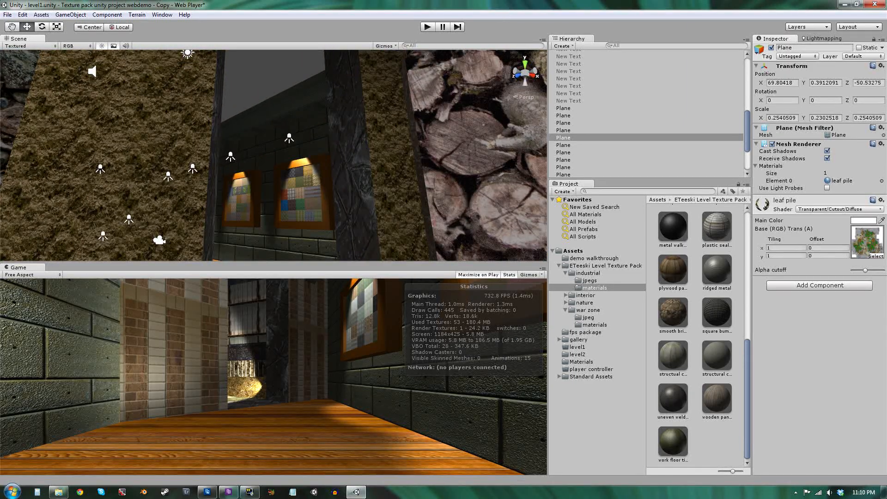
{"action": "left_click", "coordinate": [312, 72]}
{"action": "right_click_drag", "start_coordinate": [312, 72], "coordinate": [393, 215]}
{"action": "left_click", "coordinate": [351, 181]}
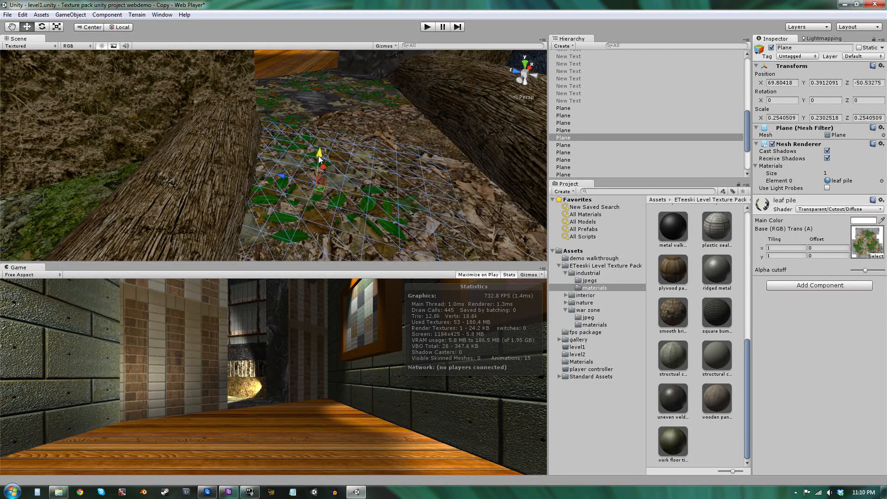
{"action": "left_click_drag", "start_coordinate": [318, 154], "coordinate": [318, 152]}
{"action": "right_click_drag", "start_coordinate": [318, 152], "coordinate": [372, 168]}
{"action": "key", "text": "w"}
{"action": "key", "text": "s"}
{"action": "key", "text": "w"}
{"action": "key", "text": "s"}
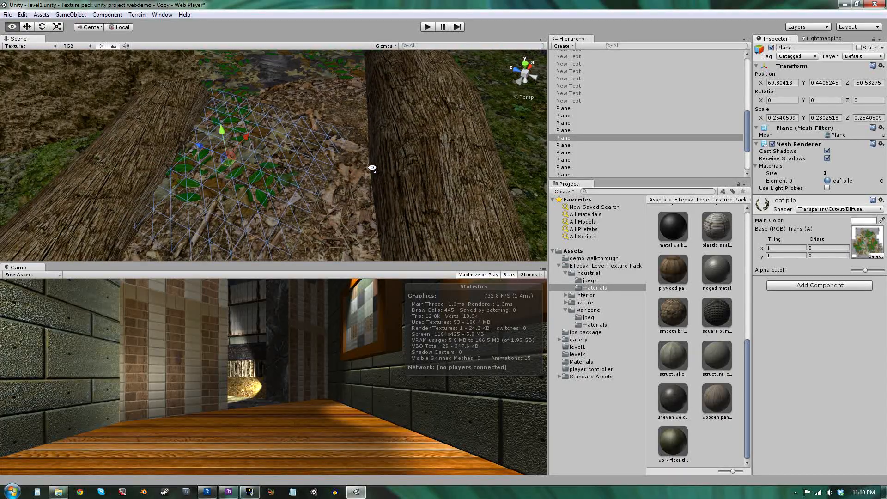
Select a neighbouring leaf pile plane and raise it slightly above the ground.
{"action": "right_click_drag", "start_coordinate": [299, 218], "coordinate": [295, 192]}
{"action": "key", "text": "w"}
{"action": "key", "text": "s"}
{"action": "key", "text": "w"}
{"action": "key", "text": "s"}
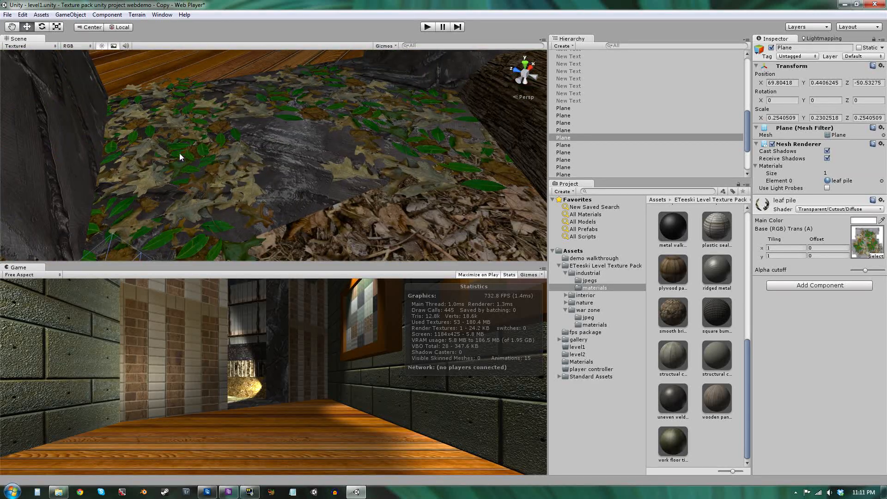
{"action": "left_click", "coordinate": [180, 157]}
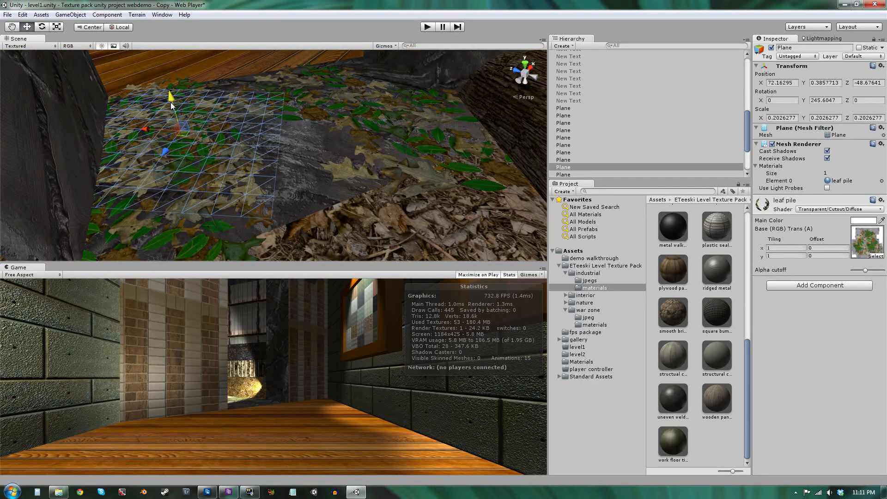
{"action": "left_click_drag", "start_coordinate": [171, 102], "coordinate": [168, 89]}
Move to the jagged stone wall, select its mesh, and inspect the mesh's material list.
{"action": "key", "text": "s"}
{"action": "right_click_drag", "start_coordinate": [247, 152], "coordinate": [607, 176]}
{"action": "key", "text": "w"}
{"action": "left_click", "coordinate": [214, 103]}
{"action": "key", "text": "w"}
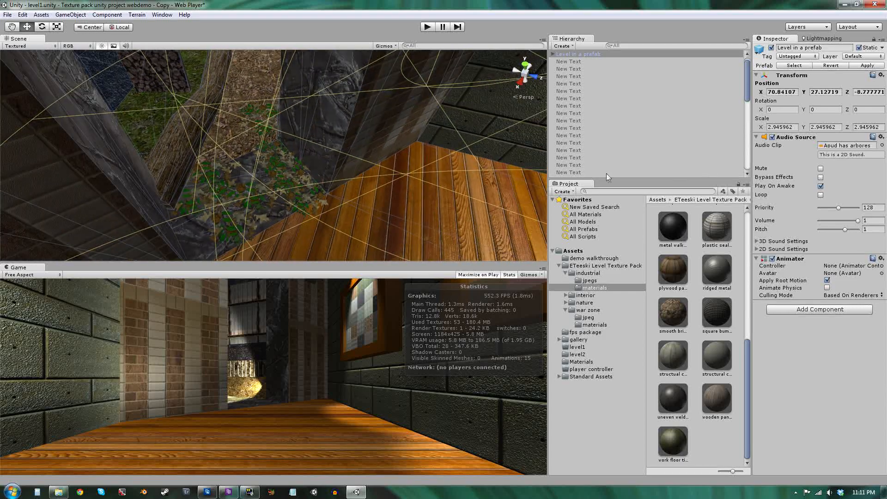
{"action": "right_click_drag", "start_coordinate": [247, 63], "coordinate": [225, 70]}
{"action": "left_click", "coordinate": [356, 57]}
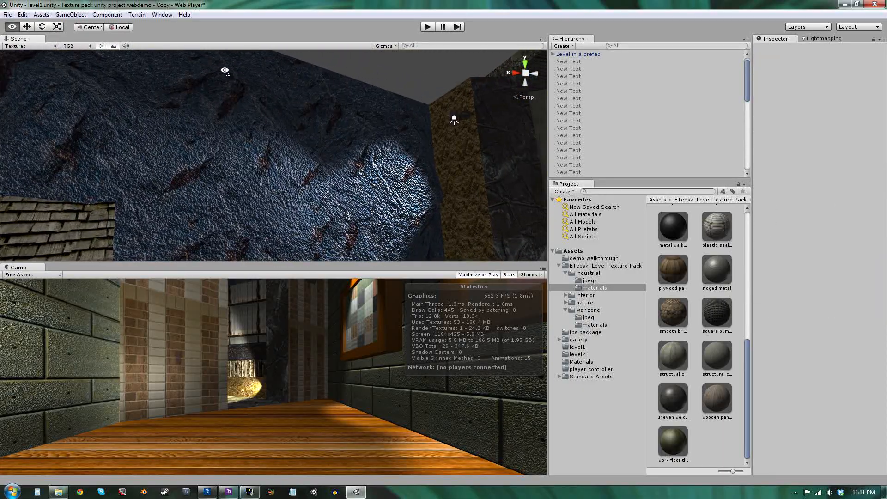
{"action": "left_click", "coordinate": [301, 178]}
{"action": "mouse_move", "coordinate": [460, 201]}
{"action": "right_mouse_down"}
{"action": "mouse_move", "coordinate": [455, 232]}
{"action": "mouse_move", "coordinate": [207, 238]}
{"action": "mouse_move", "coordinate": [279, 246]}
{"action": "mouse_move", "coordinate": [353, 217]}
{"action": "mouse_move", "coordinate": [465, 205]}
{"action": "mouse_move", "coordinate": [453, 201]}
{"action": "right_mouse_up"}
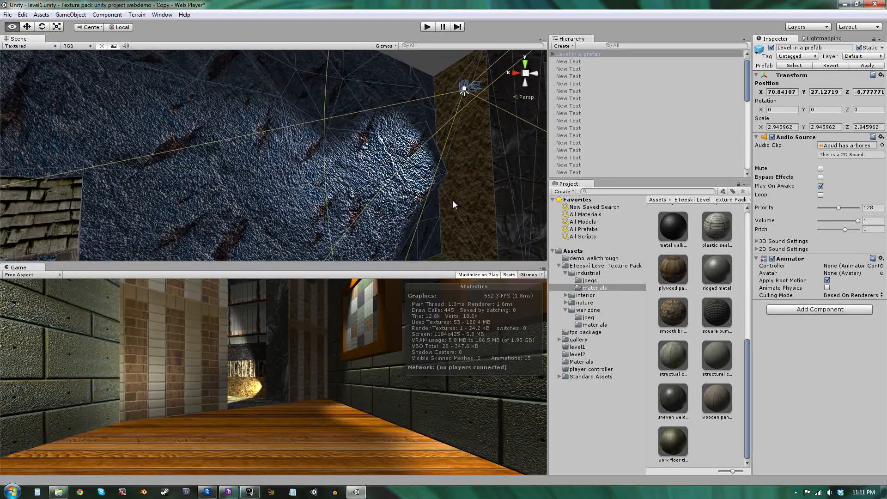
{"action": "left_click", "coordinate": [392, 181]}
{"action": "scroll", "coordinate": [847, 419], "scroll_direction": "down", "scroll_amount": 10}
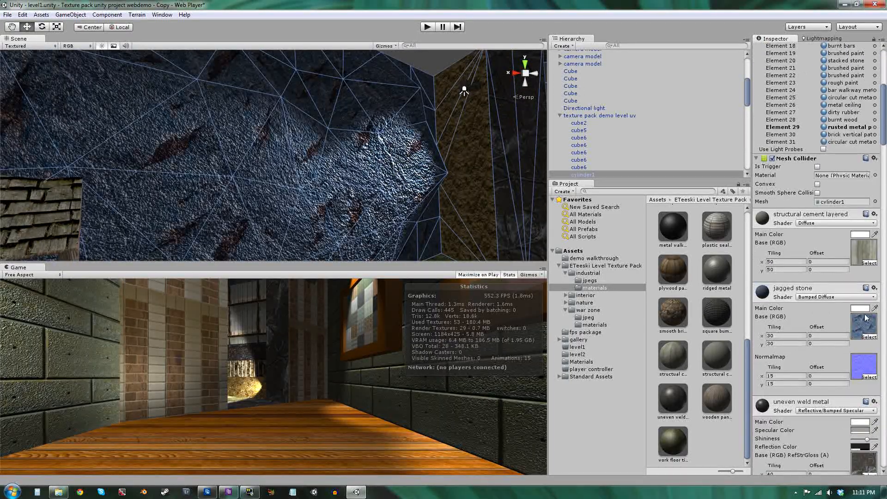
Open the jagged_stone texture's import settings and reveal the texture in Windows Explorer.
{"action": "left_click", "coordinate": [869, 322]}
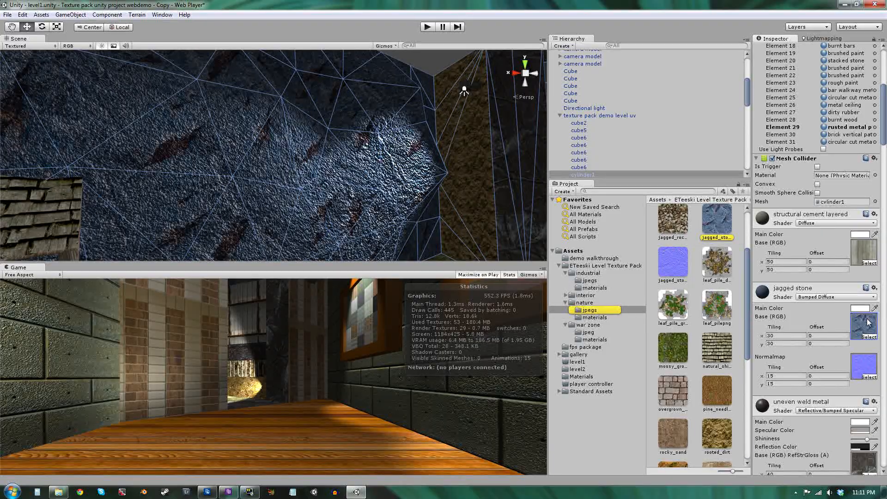
{"action": "left_click", "coordinate": [723, 230]}
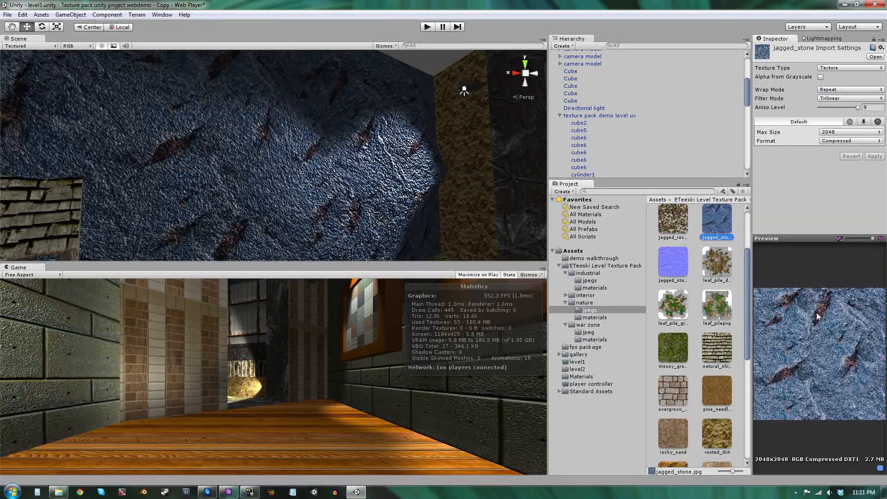
{"action": "right_click_drag", "start_coordinate": [369, 132], "coordinate": [318, 141]}
{"action": "key", "text": "a"}
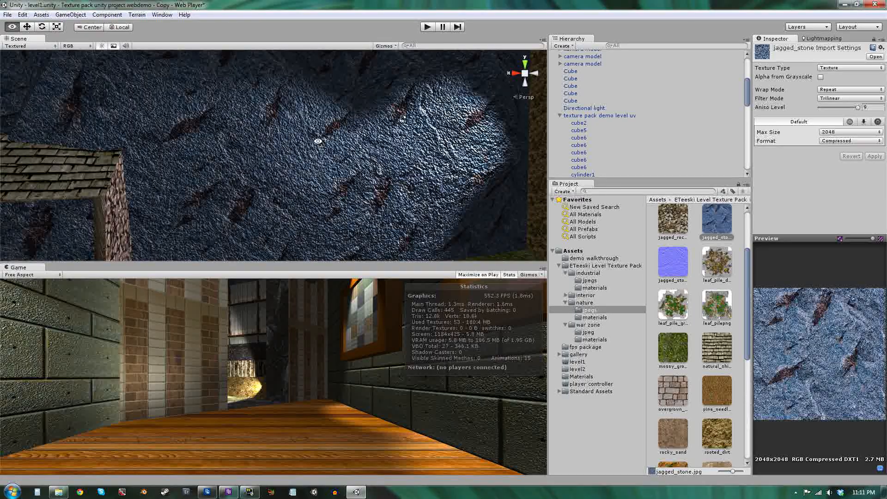
{"action": "right_click", "coordinate": [714, 216]}
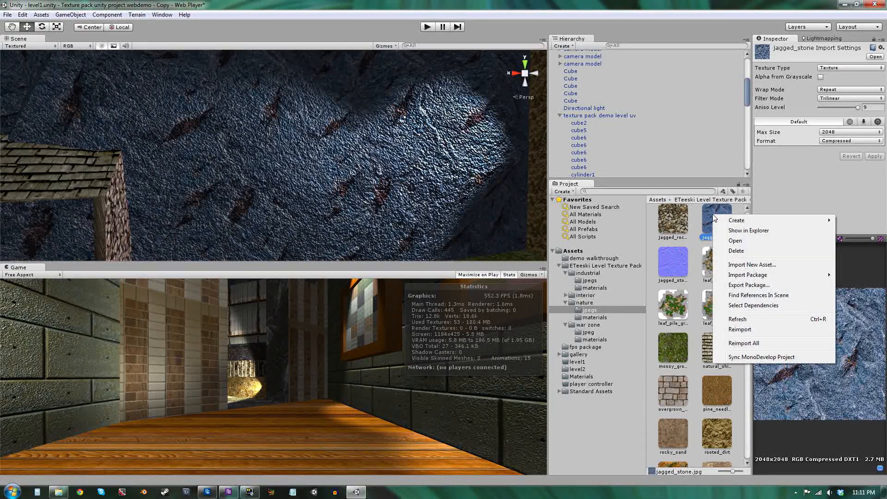
{"action": "left_click", "coordinate": [742, 231]}
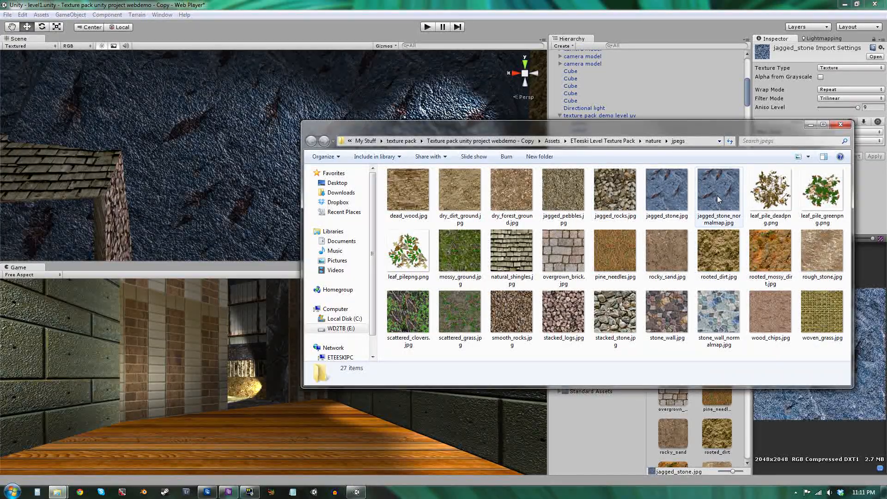
Open the jagged_stone.jpg texture from the nature jpegs folder in Photoshop Elements.
{"action": "left_click", "coordinate": [733, 198]}
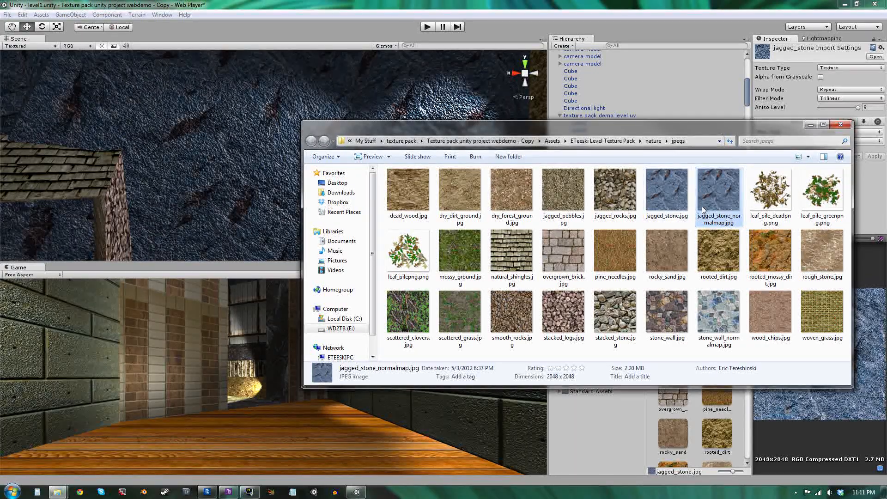
{"action": "left_click", "coordinate": [666, 184]}
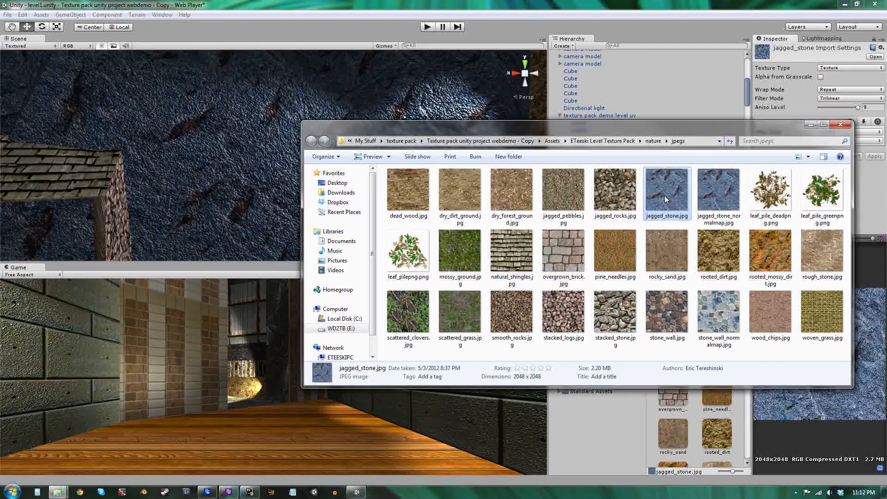
{"action": "right_click", "coordinate": [666, 198]}
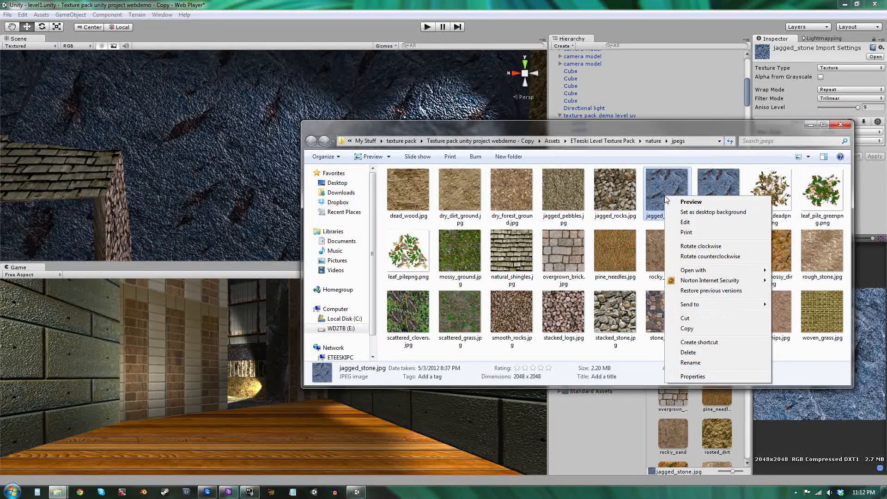
{"action": "mouse_move", "coordinate": [743, 271]}
{"action": "left_click", "coordinate": [781, 272]}
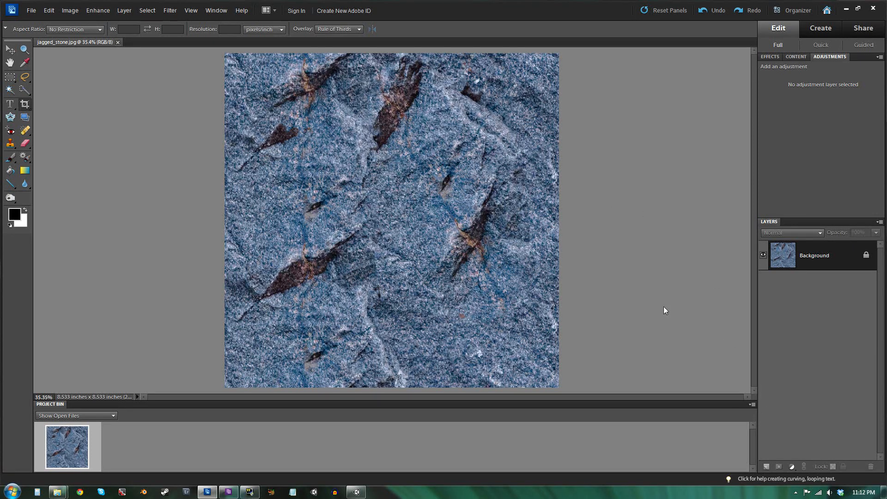
Apply Hue/Saturation to the texture, setting the hue to -163 and lowering the saturation to turn it grey.
{"action": "key", "text": "ctrl+u"}
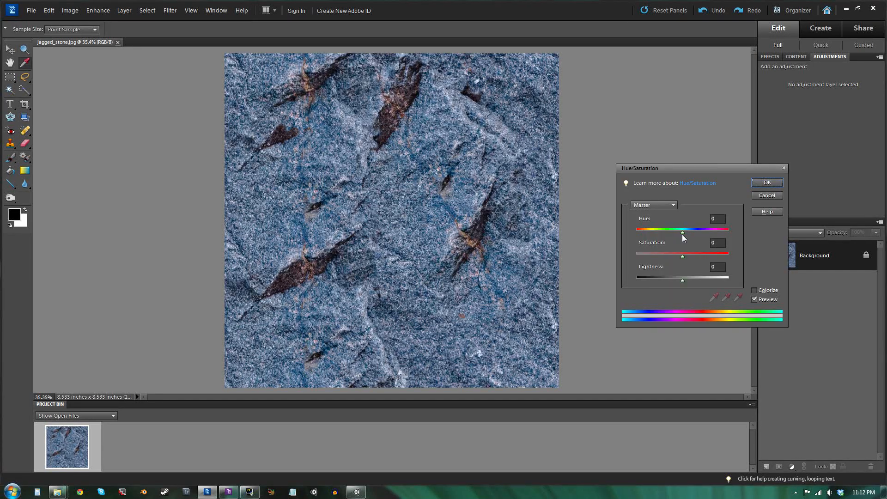
{"action": "left_click_drag", "start_coordinate": [683, 232], "coordinate": [648, 253]}
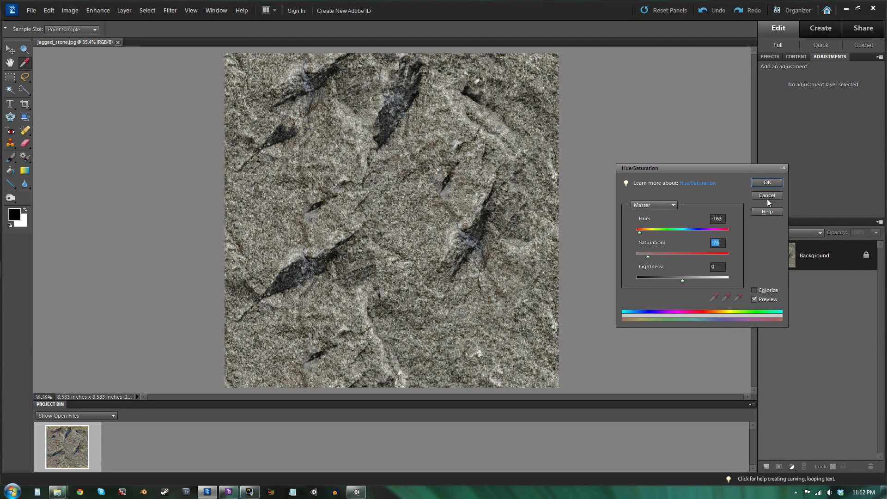
{"action": "left_click", "coordinate": [768, 183]}
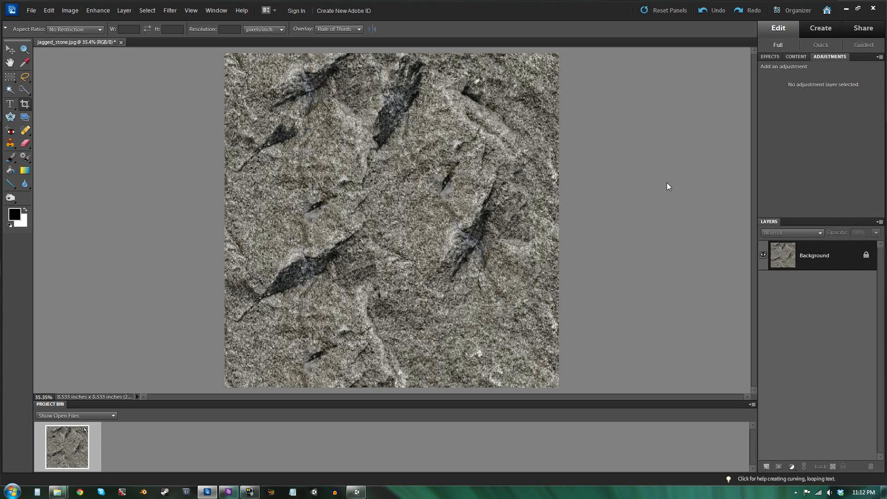
Save the edited image as a JPEG, replacing the existing jagged_stone.jpg.
{"action": "key", "text": "ctrl+shift+s"}
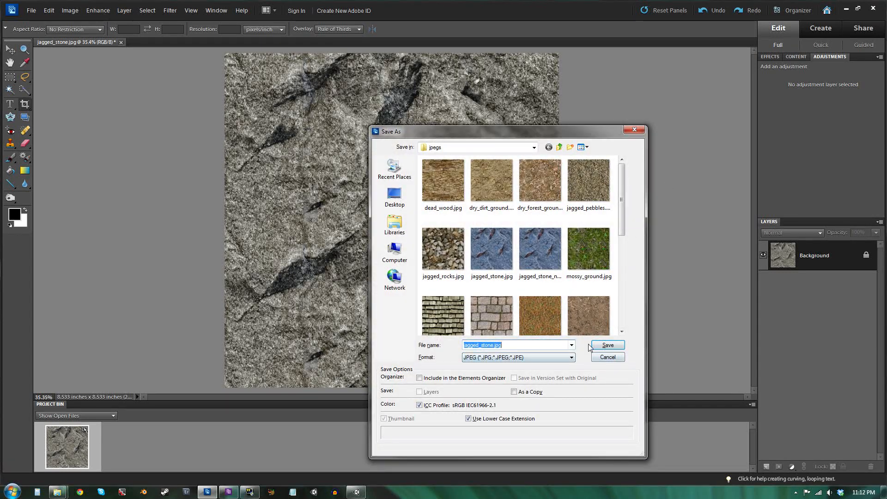
{"action": "left_click", "coordinate": [608, 346]}
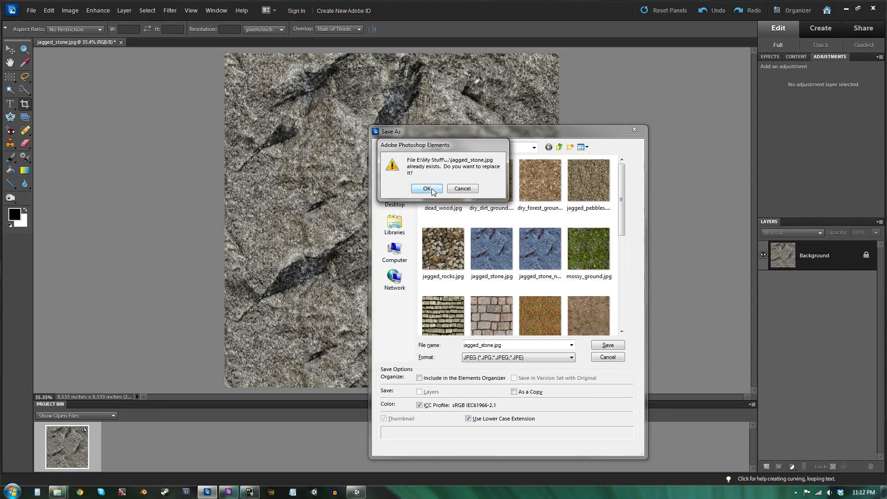
{"action": "left_click", "coordinate": [427, 189]}
{"action": "left_click", "coordinate": [349, 126]}
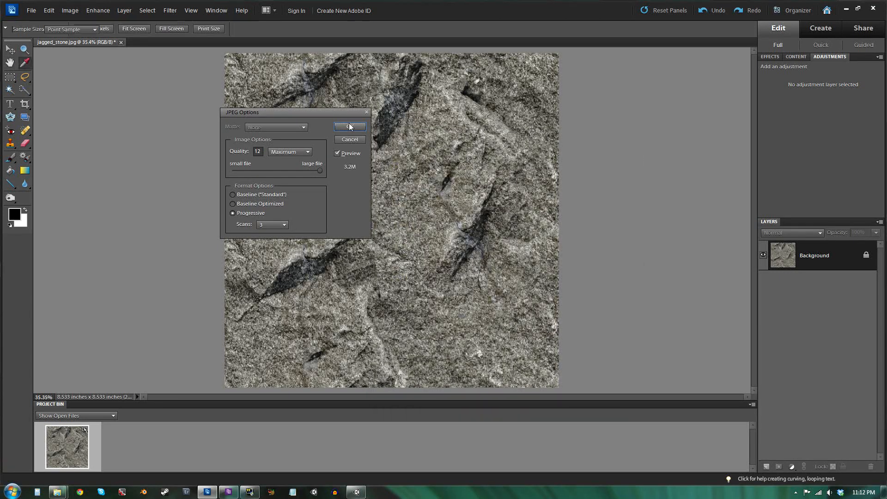
Return to Unity and orbit around the jagged stone wall to examine the recoloured texture.
{"action": "left_click", "coordinate": [357, 493]}
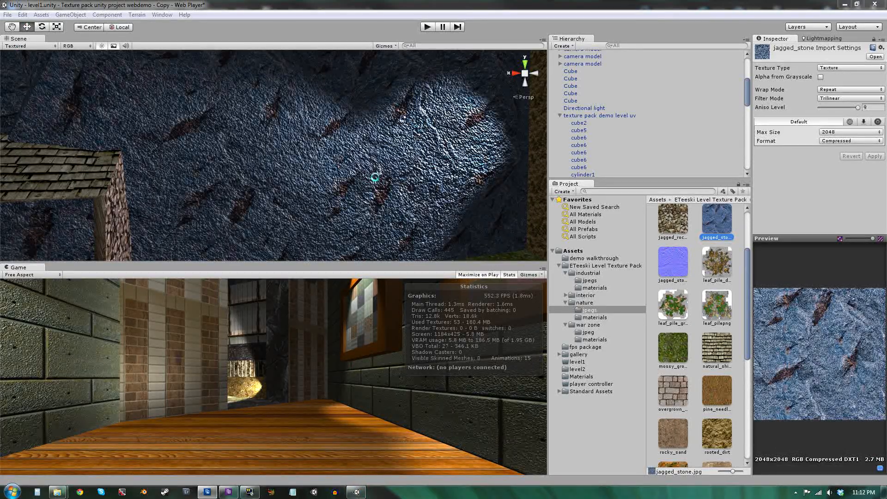
{"action": "left_click_drag", "start_coordinate": [375, 177], "coordinate": [389, 167], "text": "alt"}
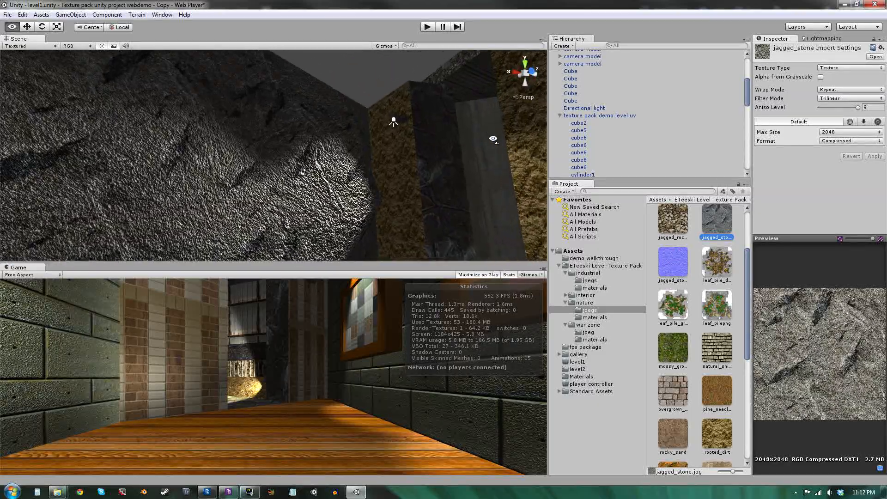
{"action": "left_click_drag", "start_coordinate": [481, 135], "coordinate": [308, 171], "text": "alt"}
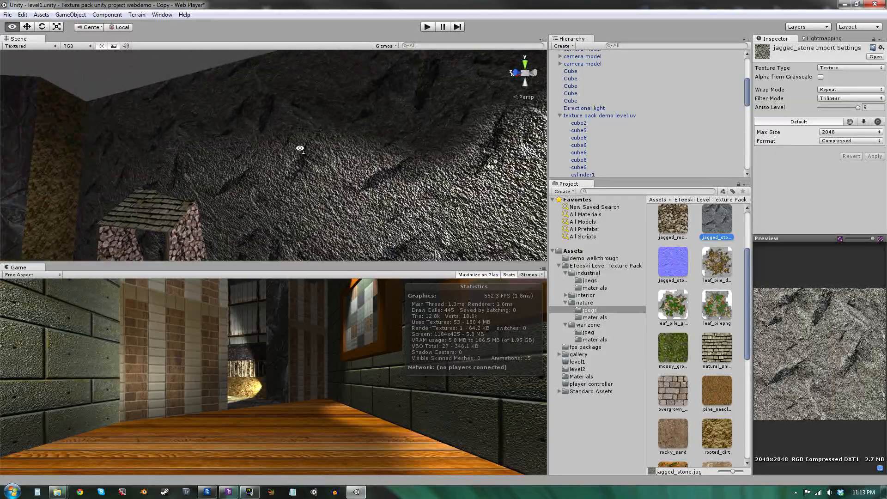
{"action": "mouse_move", "coordinate": [319, 158]}
{"action": "right_mouse_down"}
{"action": "mouse_move", "coordinate": [311, 176]}
{"action": "mouse_move", "coordinate": [321, 181]}
{"action": "mouse_move", "coordinate": [329, 163]}
{"action": "right_mouse_up"}
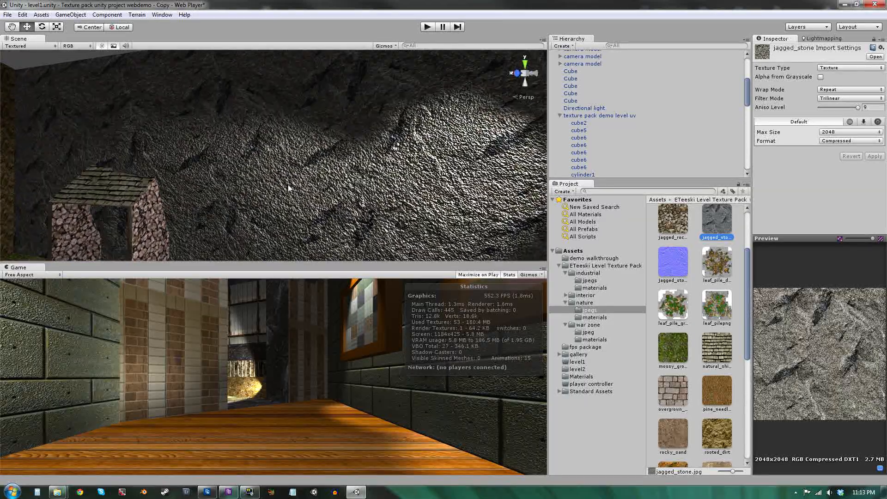
{"action": "right_click_drag", "start_coordinate": [289, 188], "coordinate": [403, 190]}
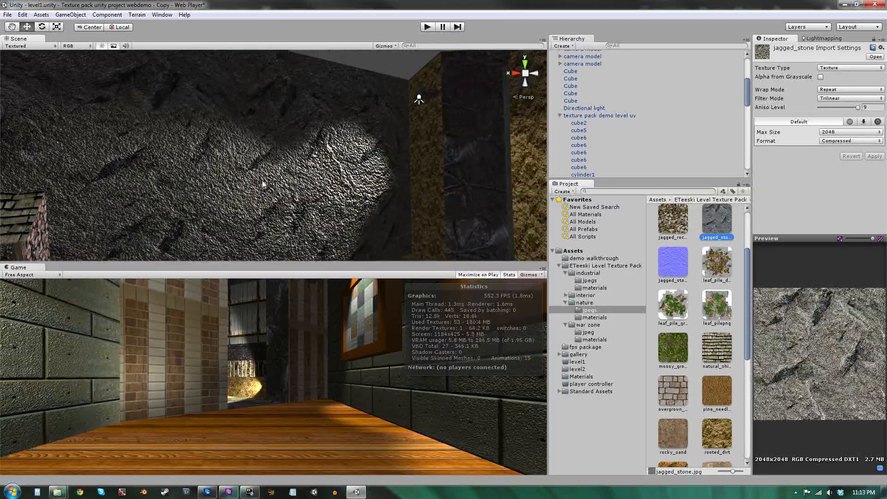
{"action": "right_click_drag", "start_coordinate": [262, 184], "coordinate": [296, 158]}
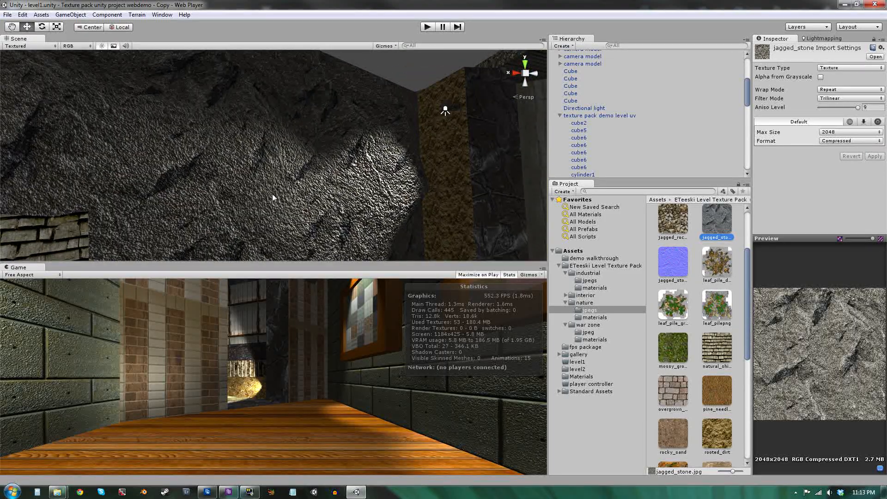
Open Wings3D and rearrange the Outliner and Geometry Graph windows beside the Geometry viewport.
{"action": "left_click", "coordinate": [122, 492]}
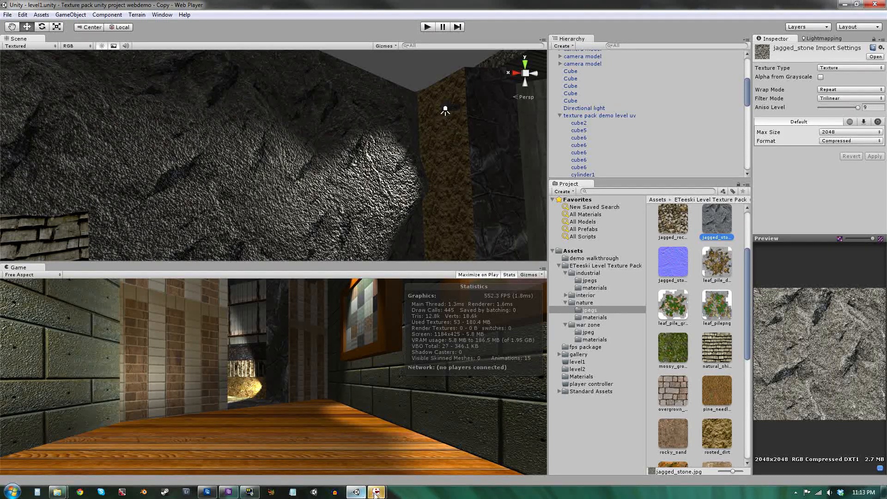
{"action": "mouse_move", "coordinate": [378, 493]}
{"action": "left_click", "coordinate": [423, 456]}
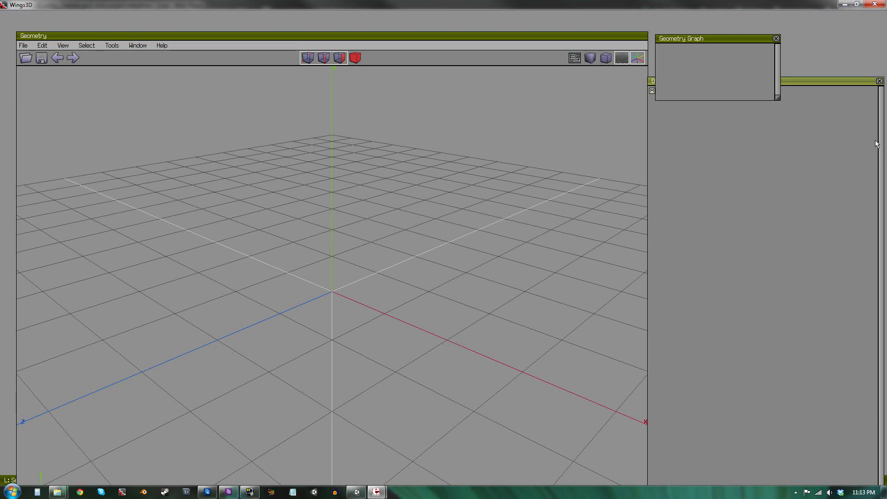
{"action": "left_click_drag", "start_coordinate": [849, 81], "coordinate": [847, 130]}
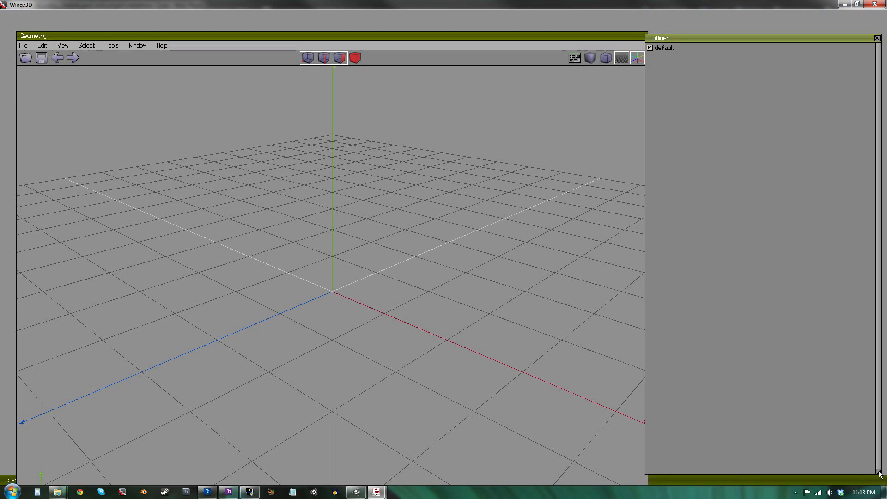
{"action": "left_click_drag", "start_coordinate": [881, 474], "coordinate": [780, 252]}
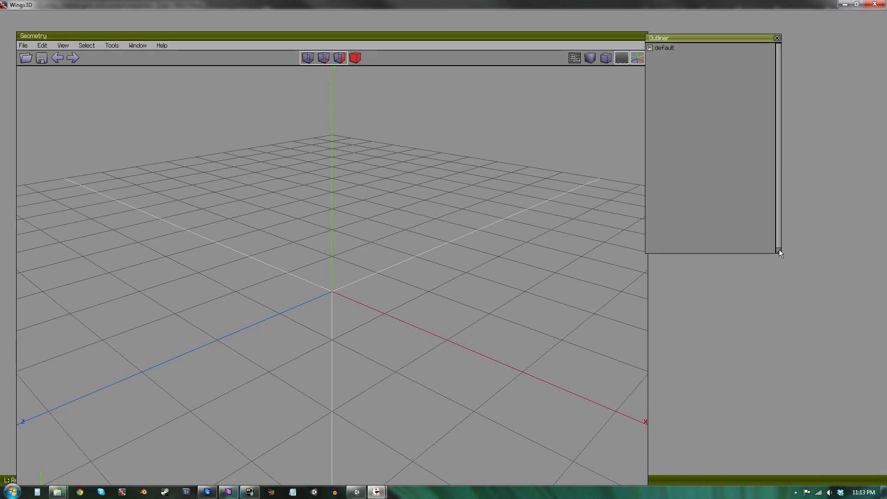
{"action": "left_click_drag", "start_coordinate": [703, 38], "coordinate": [745, 163]}
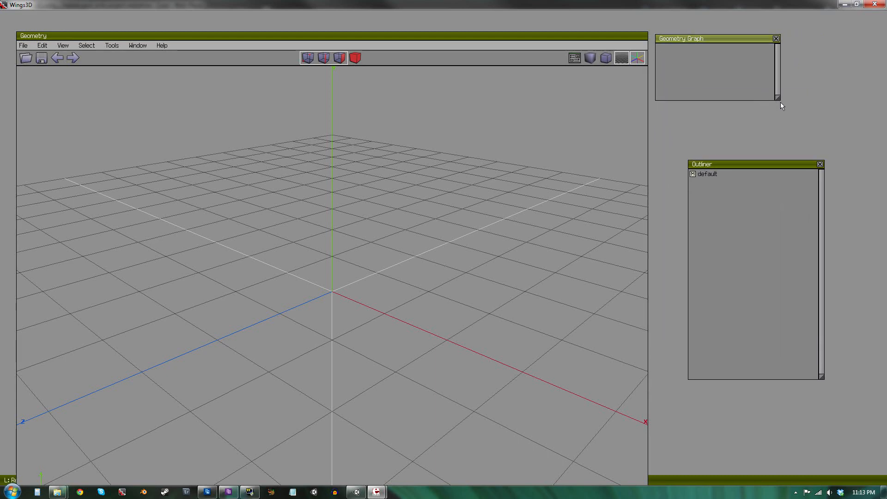
{"action": "left_click_drag", "start_coordinate": [778, 102], "coordinate": [777, 145]}
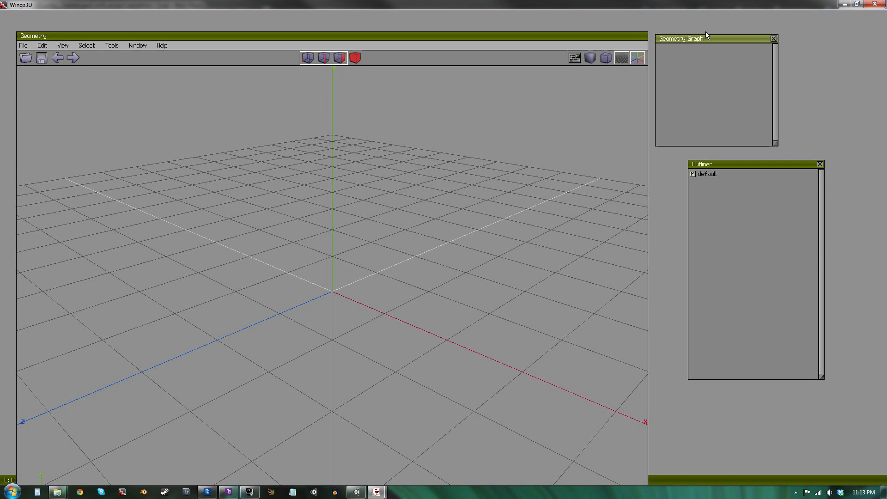
{"action": "left_click_drag", "start_coordinate": [725, 39], "coordinate": [767, 43]}
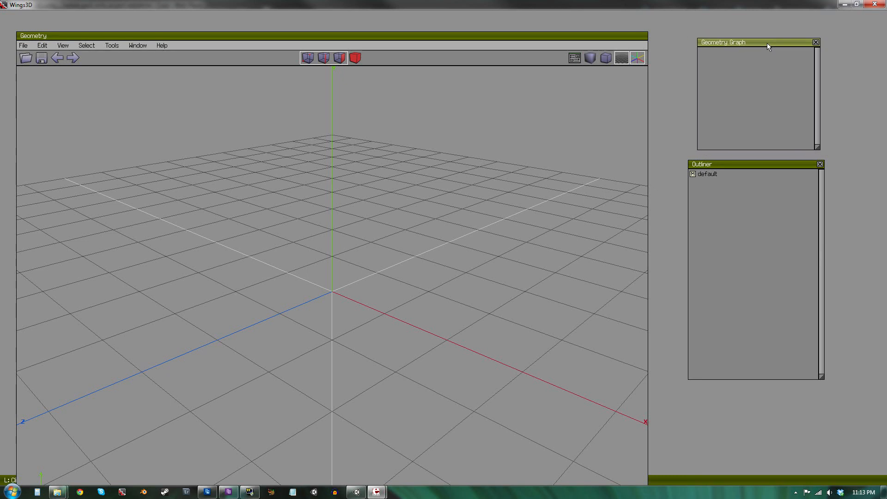
{"action": "mouse_move", "coordinate": [647, 35]}
{"action": "left_mouse_down"}
{"action": "mouse_move", "coordinate": [655, 32]}
{"action": "mouse_move", "coordinate": [648, 16]}
{"action": "mouse_move", "coordinate": [659, 39]}
{"action": "mouse_move", "coordinate": [647, 27]}
{"action": "mouse_move", "coordinate": [657, 32]}
{"action": "left_mouse_up"}
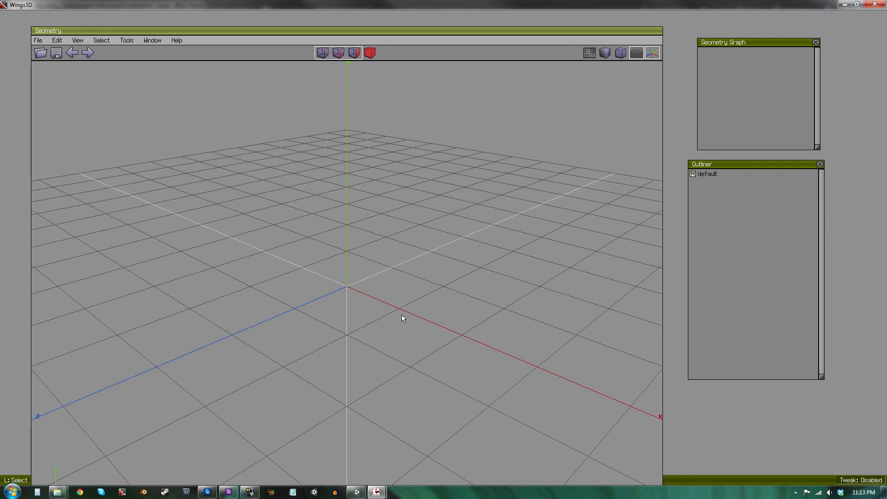
Orbit the viewport, switch to object selection mode, and create a cube primitive at the origin.
{"action": "right_click", "coordinate": [368, 328]}
{"action": "middle_click", "coordinate": [478, 254]}
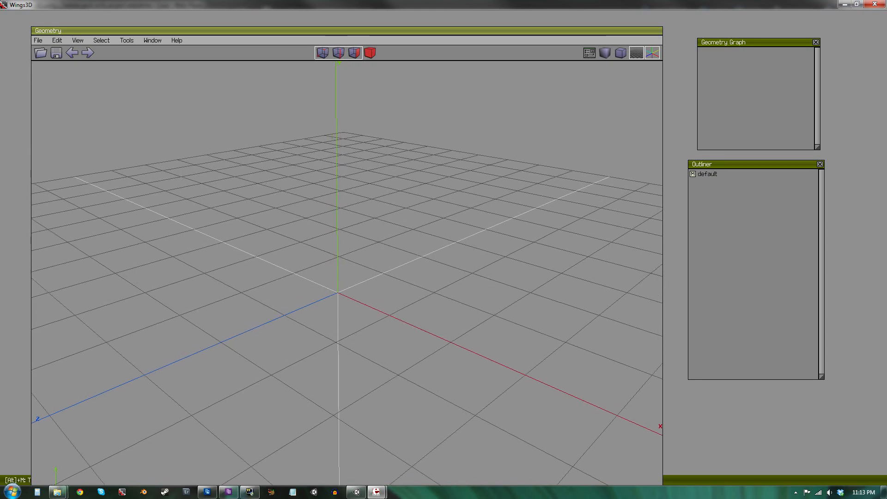
{"action": "mouse_move", "coordinate": [478, 253]}
{"action": "middle_mouse_down", "text": "alt"}
{"action": "mouse_move", "coordinate": [444, 286]}
{"action": "mouse_move", "coordinate": [411, 266]}
{"action": "mouse_move", "coordinate": [444, 238]}
{"action": "mouse_move", "coordinate": [476, 254]}
{"action": "middle_mouse_up", "text": "alt"}
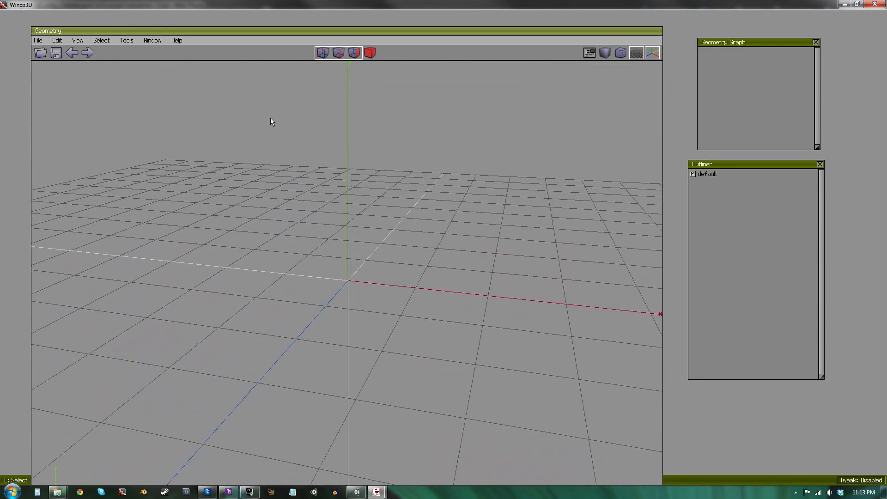
{"action": "left_click", "coordinate": [322, 54]}
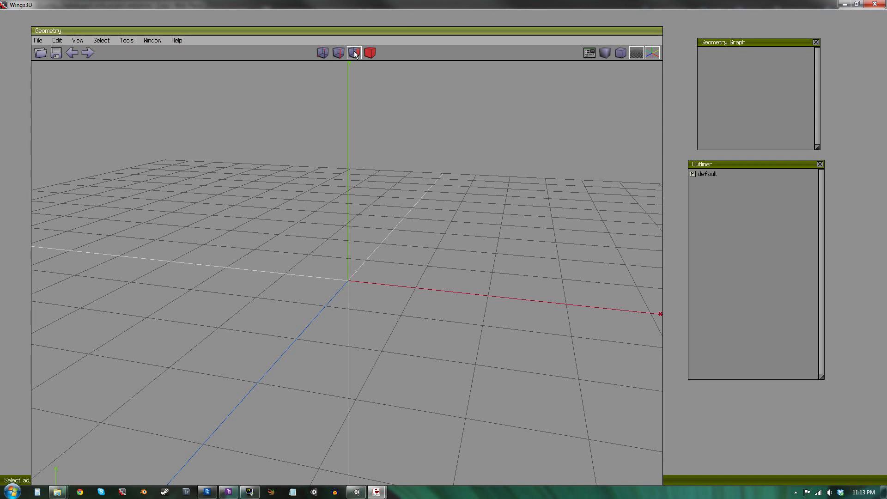
{"action": "left_click", "coordinate": [370, 52]}
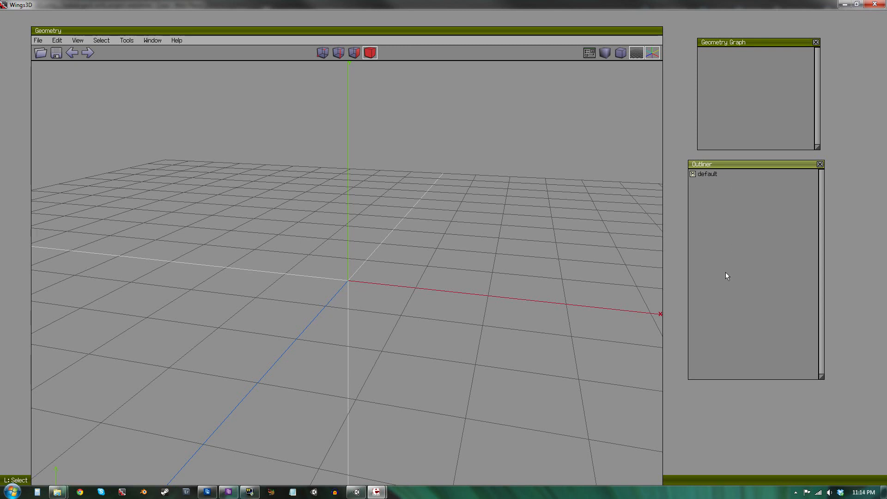
{"action": "right_click", "coordinate": [309, 179]}
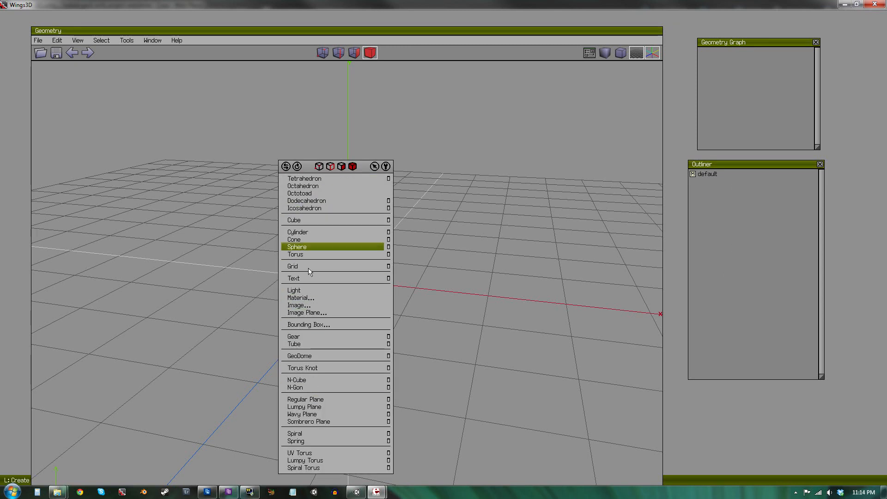
{"action": "left_click", "coordinate": [451, 229]}
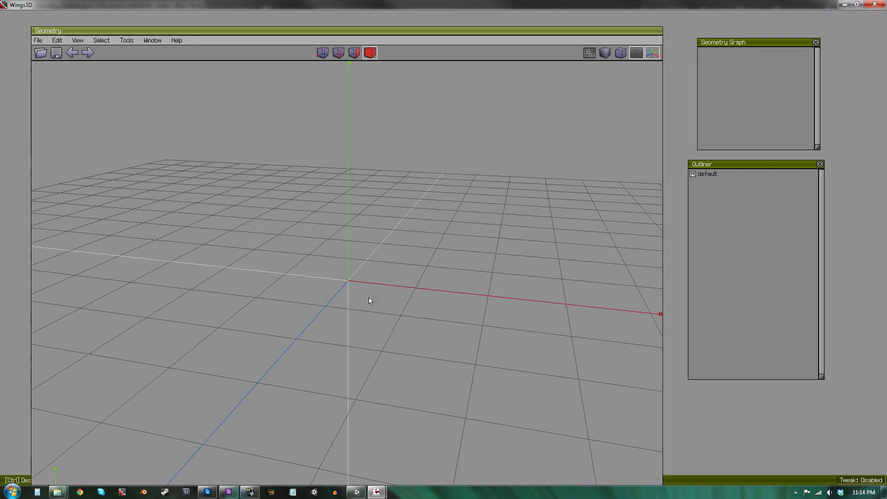
{"action": "middle_click", "coordinate": [390, 249]}
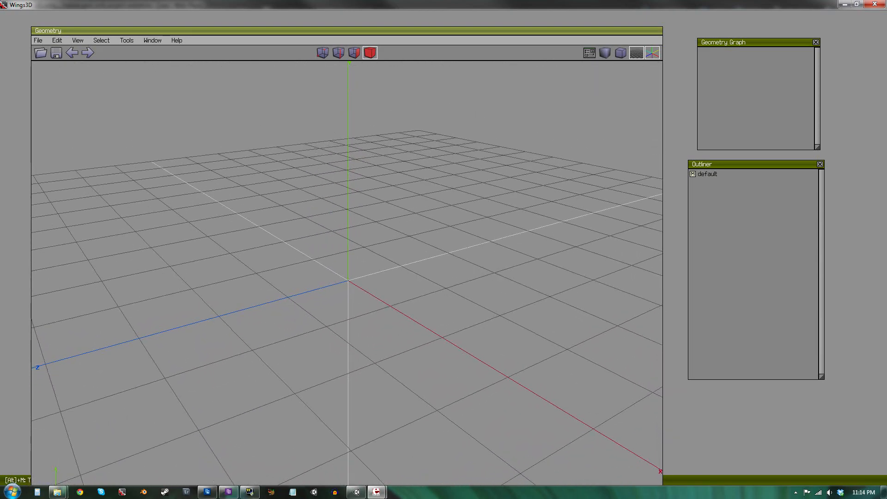
{"action": "left_click", "coordinate": [359, 260]}
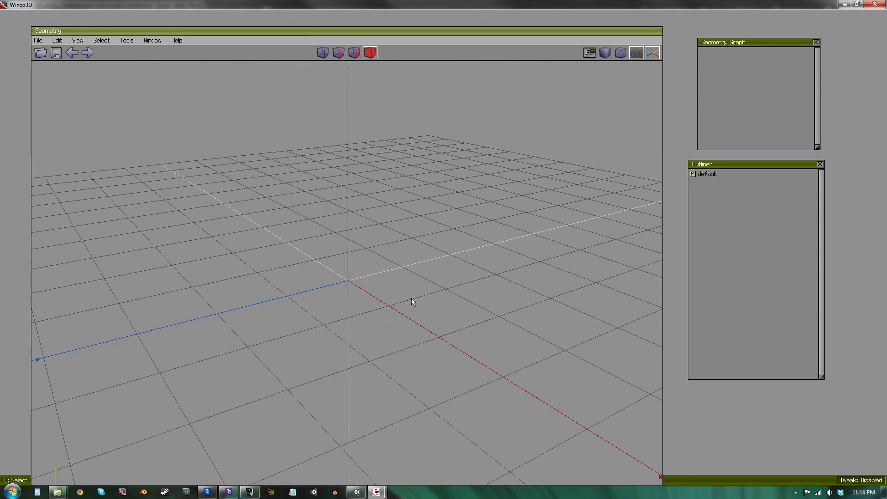
{"action": "right_click", "coordinate": [362, 250]}
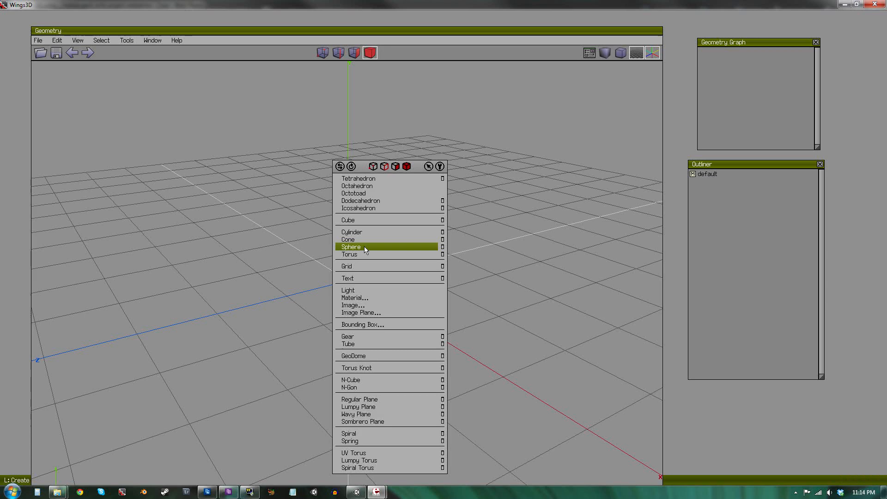
{"action": "left_click", "coordinate": [379, 218]}
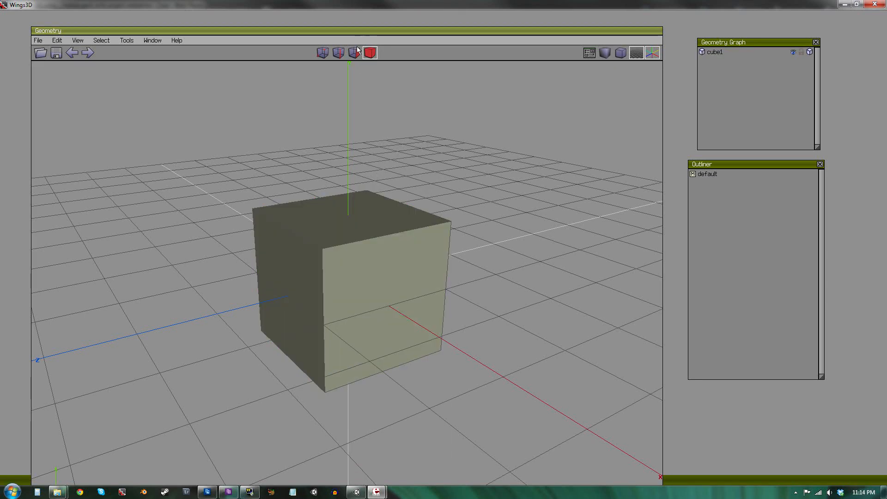
Move the cube's top face down along Y to flatten the cube into a thin slab.
{"action": "left_click", "coordinate": [355, 54]}
{"action": "left_click", "coordinate": [367, 204]}
{"action": "right_click", "coordinate": [367, 202]}
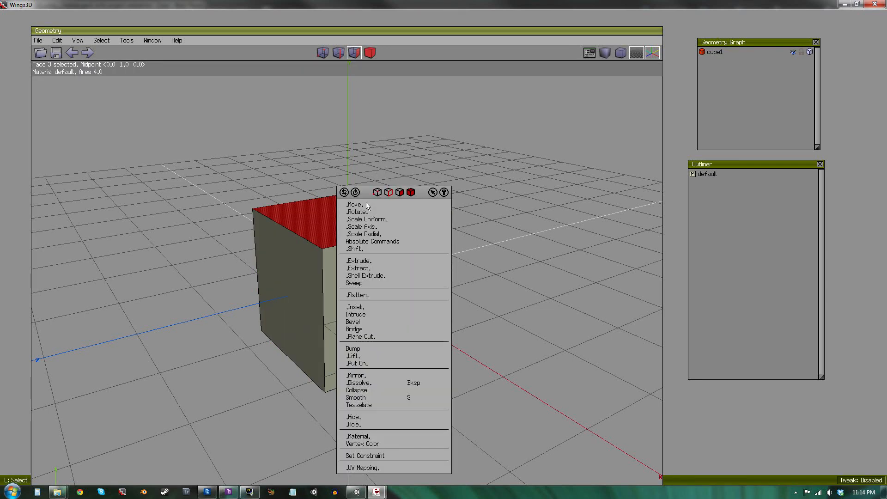
{"action": "left_click", "coordinate": [382, 205]}
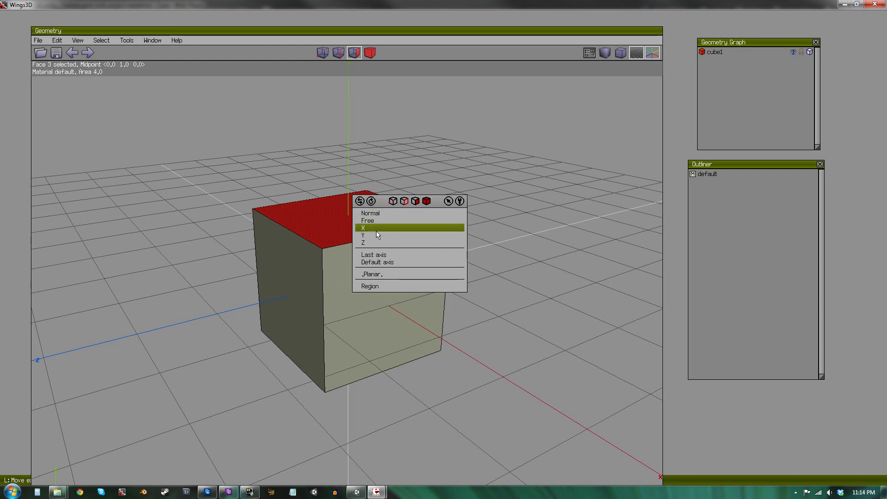
{"action": "left_click", "coordinate": [379, 233]}
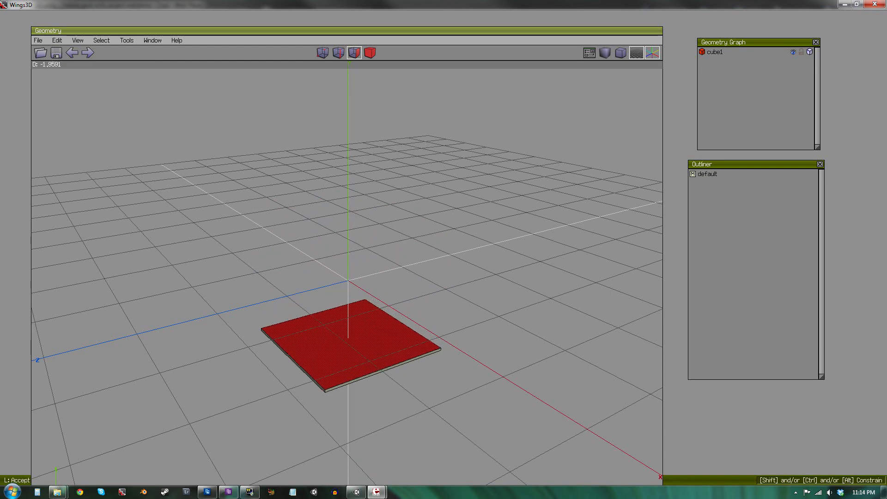
{"action": "left_click", "coordinate": [351, 360]}
Move the whole slab along Z by about 1.05 units.
{"action": "left_click", "coordinate": [370, 53]}
{"action": "right_click", "coordinate": [404, 190]}
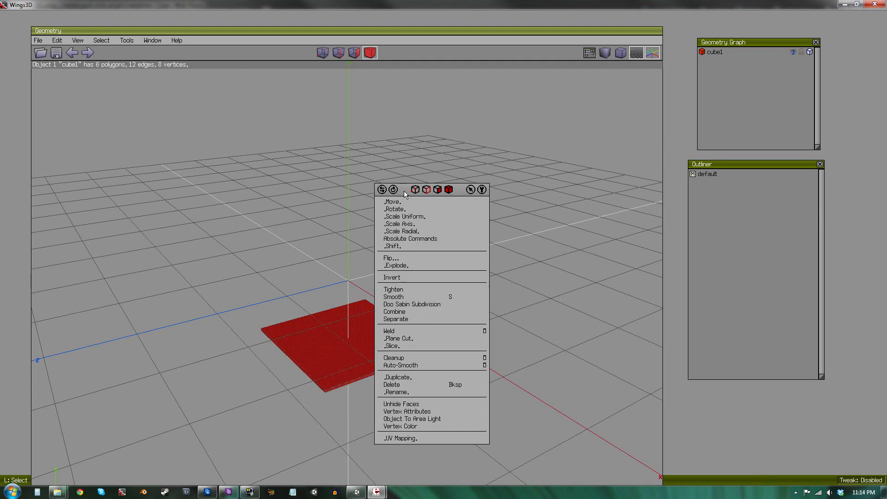
{"action": "left_click", "coordinate": [403, 202]}
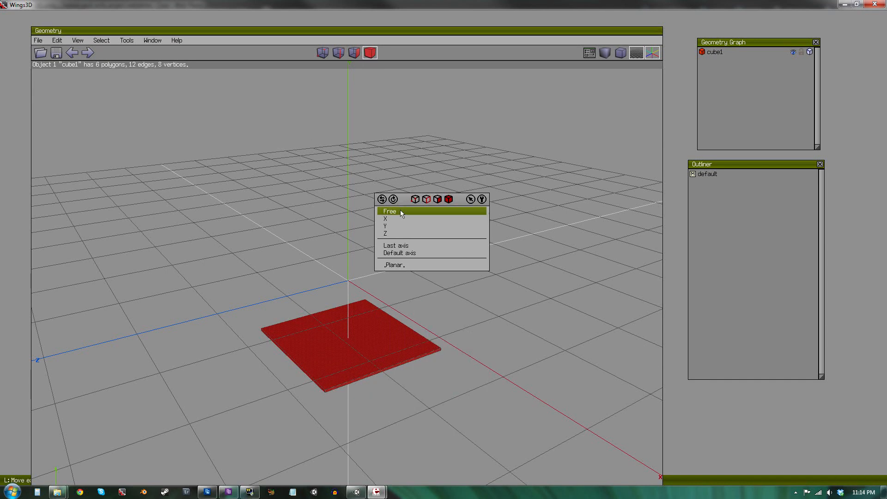
{"action": "left_click", "coordinate": [395, 233]}
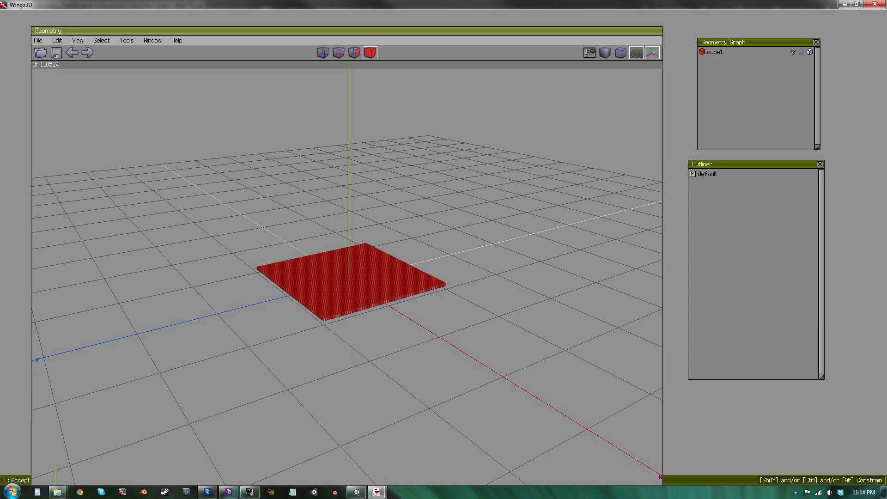
{"action": "left_click", "coordinate": [388, 241]}
Scale the slab uniformly to about 589%, undoing an accidental extra change afterwards.
{"action": "right_click", "coordinate": [411, 235]}
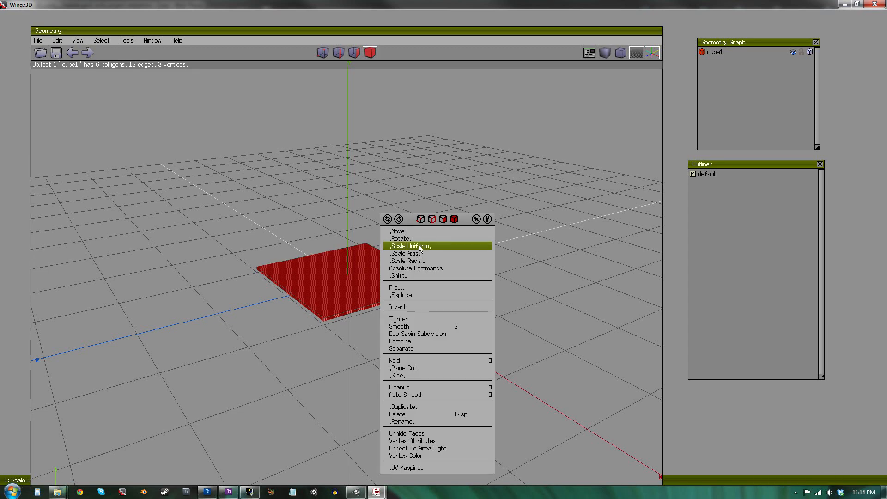
{"action": "left_click", "coordinate": [419, 246]}
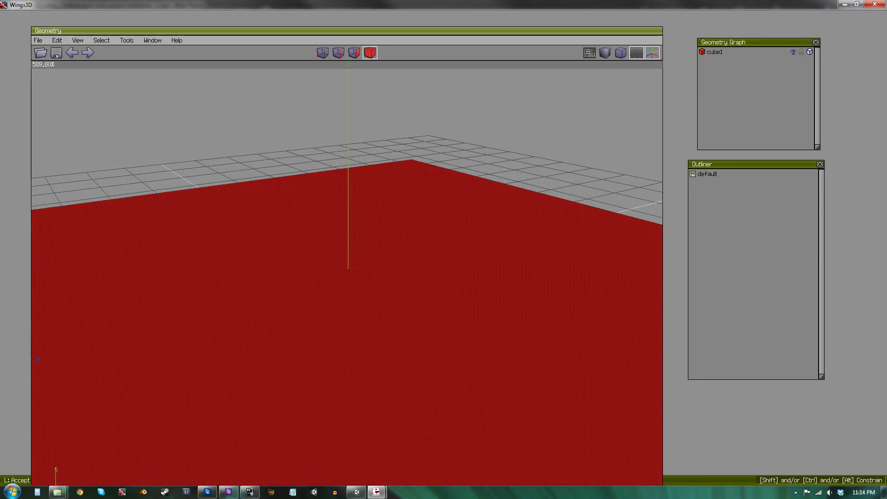
{"action": "left_click", "coordinate": [165, 295]}
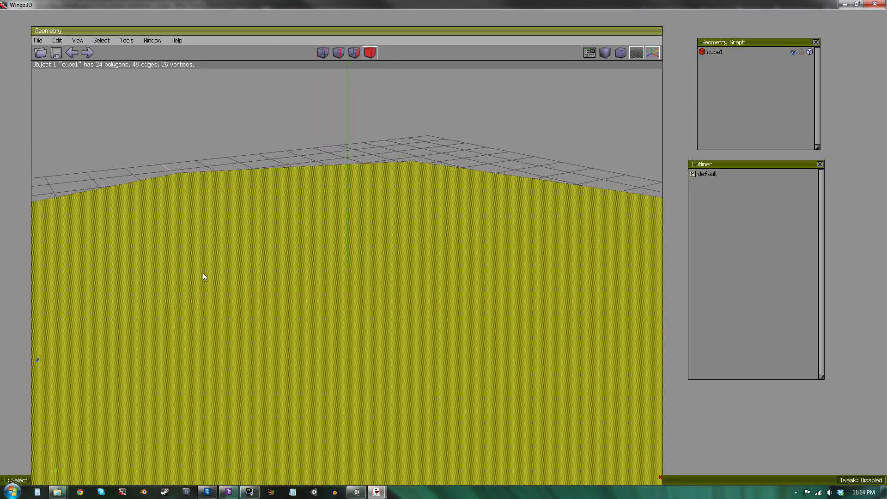
{"action": "right_click", "coordinate": [204, 277]}
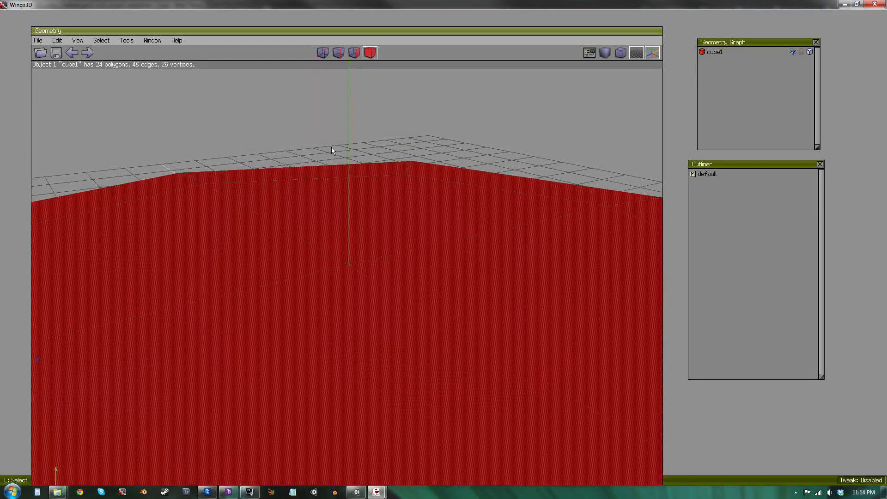
{"action": "key", "text": "ctrl+z"}
Inset the slab's top face by about 79.8% to create a small central face.
{"action": "left_click", "coordinate": [288, 203]}
{"action": "scroll", "coordinate": [348, 257], "scroll_direction": "down", "scroll_amount": 10}
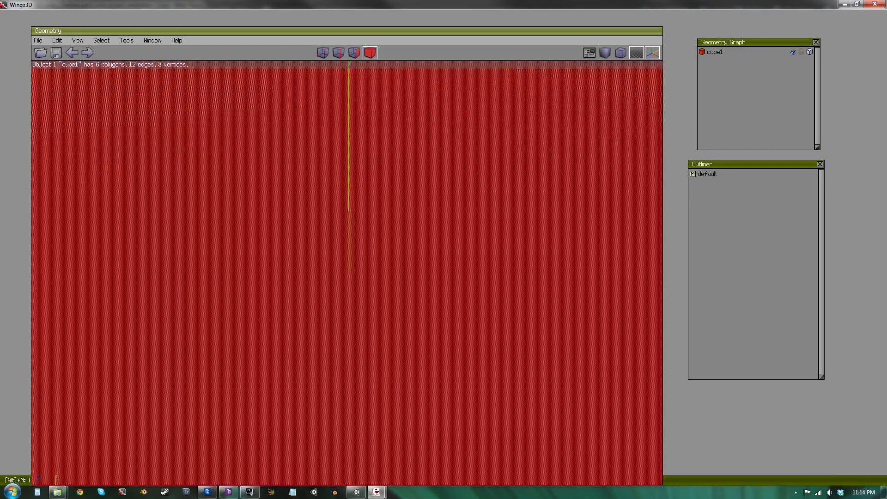
{"action": "scroll", "coordinate": [347, 260], "scroll_direction": "up", "scroll_amount": 3}
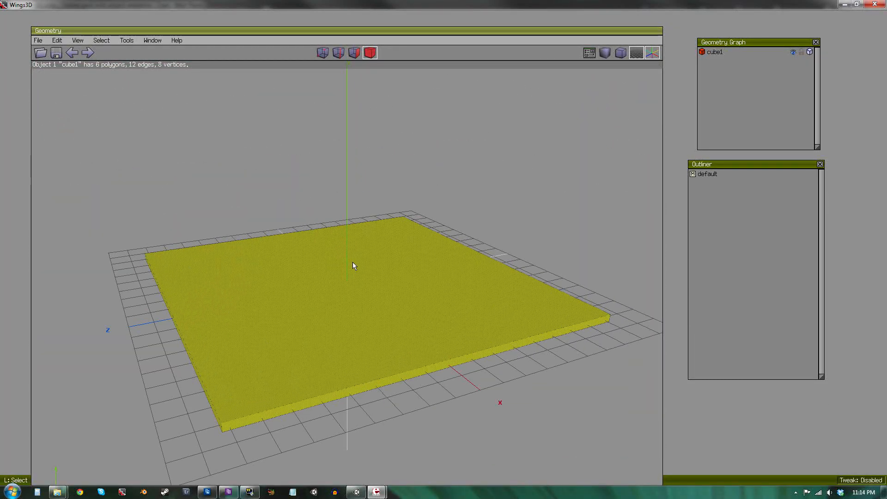
{"action": "middle_click_drag", "start_coordinate": [353, 262], "coordinate": [374, 218]}
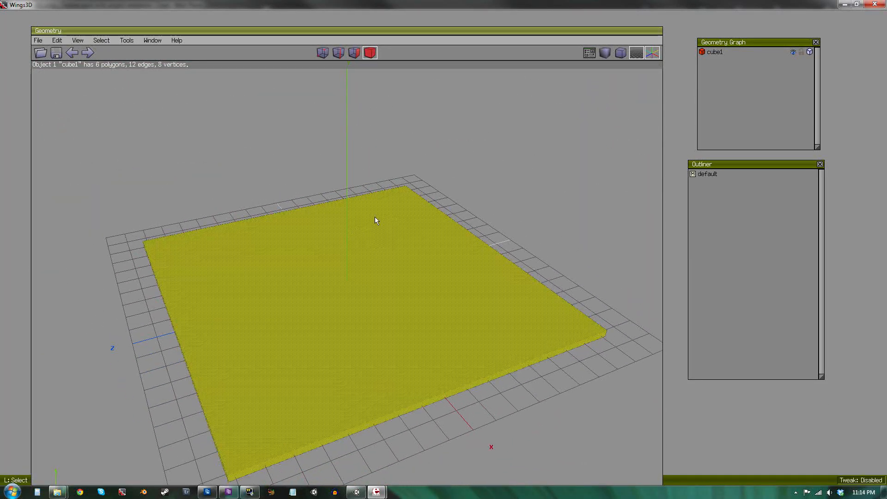
{"action": "left_click", "coordinate": [354, 53]}
{"action": "left_click", "coordinate": [410, 285]}
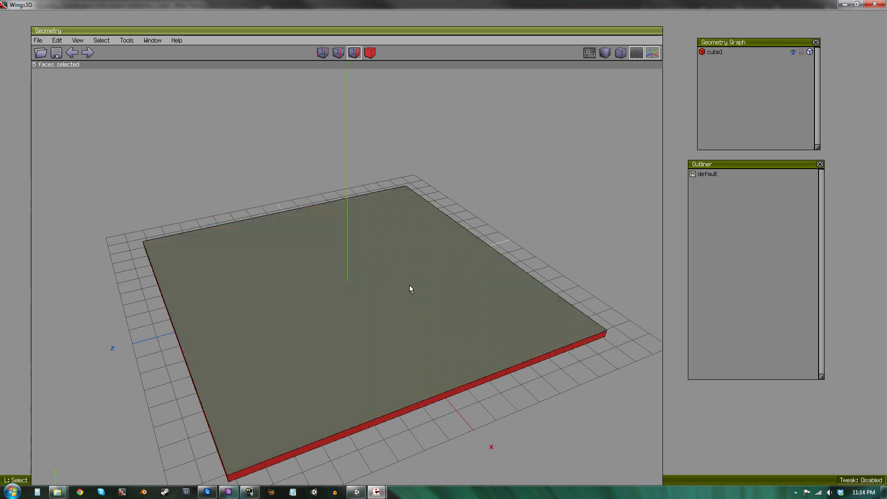
{"action": "left_click", "coordinate": [523, 213]}
{"action": "left_click", "coordinate": [331, 278]}
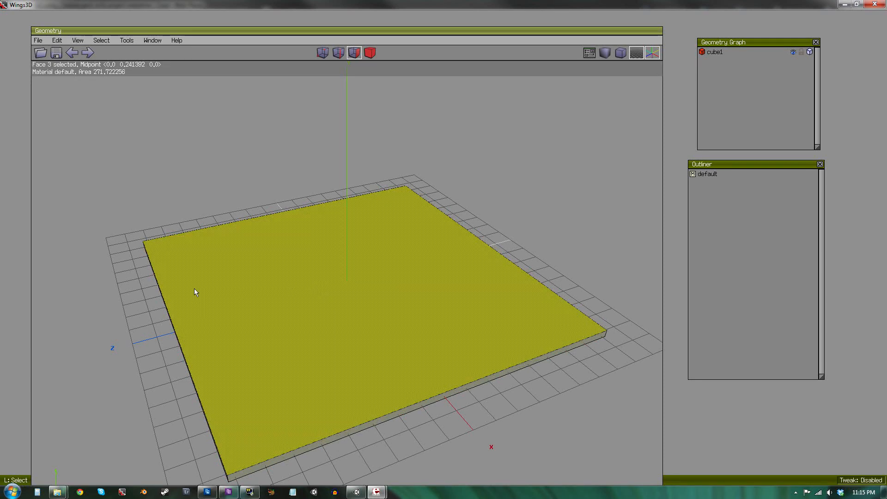
{"action": "right_click", "coordinate": [483, 162]}
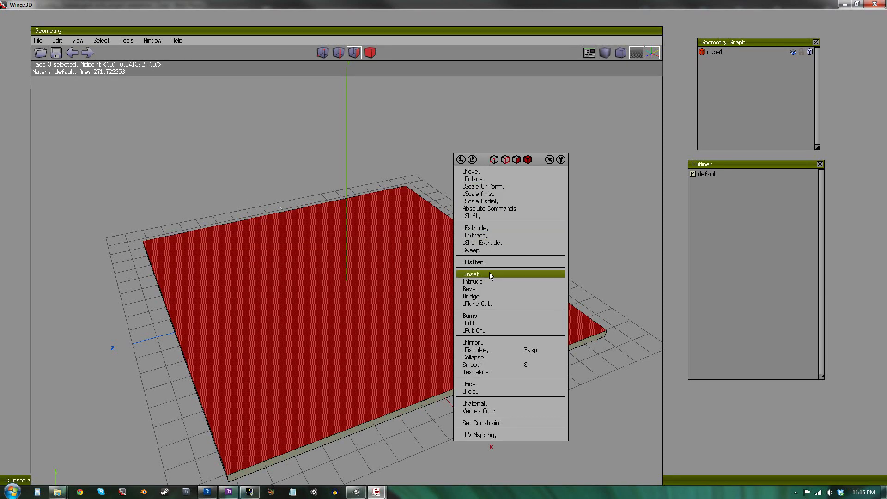
{"action": "left_click", "coordinate": [472, 274]}
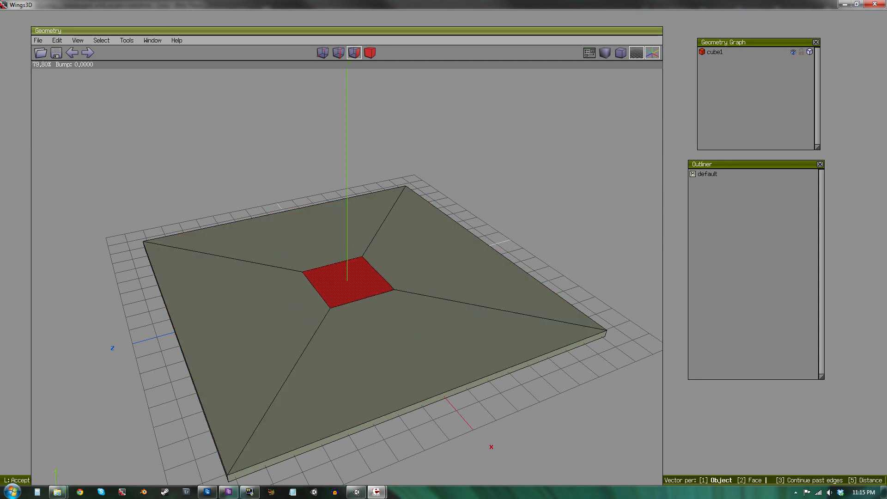
{"action": "left_click", "coordinate": [416, 267]}
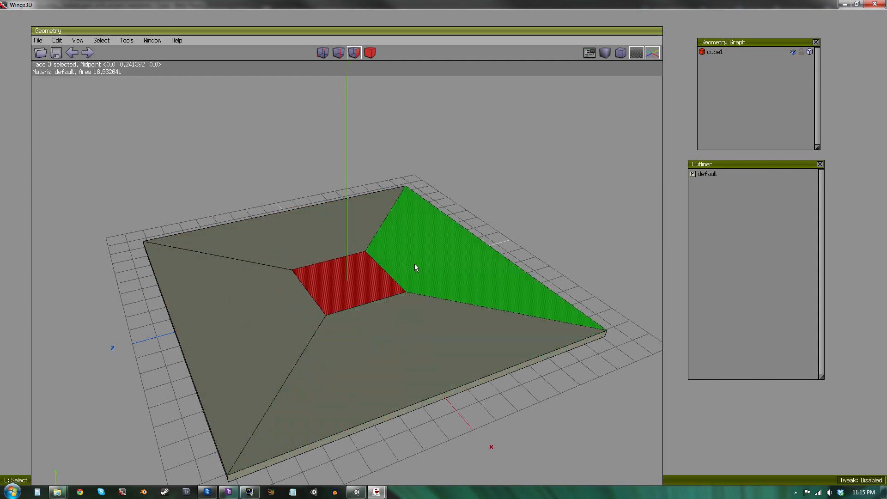
Extrude the central face along its normal about 3.29 units to raise a block.
{"action": "right_click", "coordinate": [535, 196]}
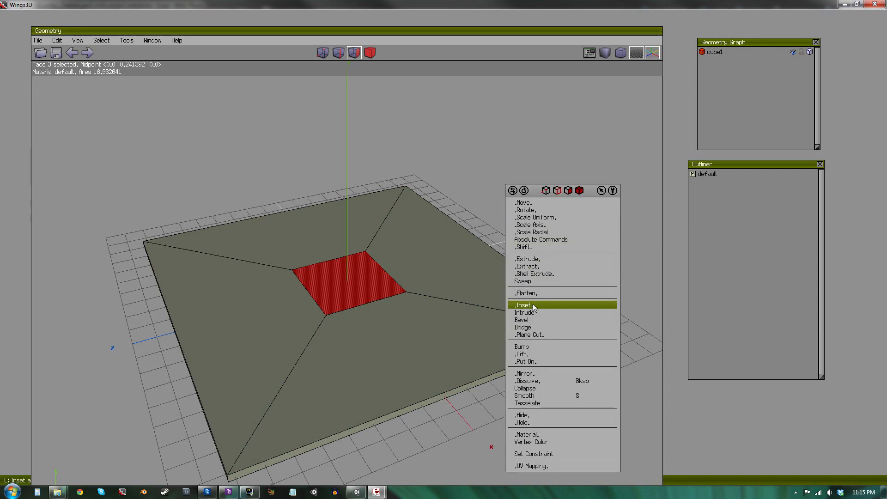
{"action": "left_click", "coordinate": [548, 258]}
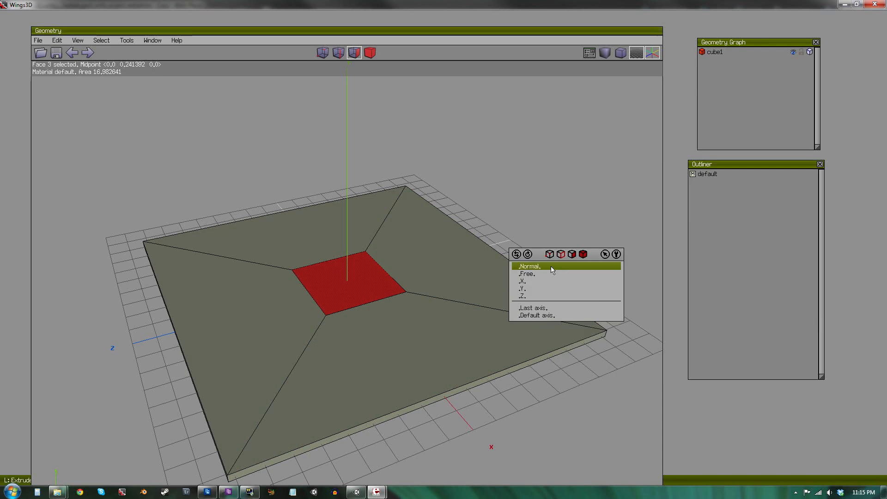
{"action": "left_click", "coordinate": [546, 267]}
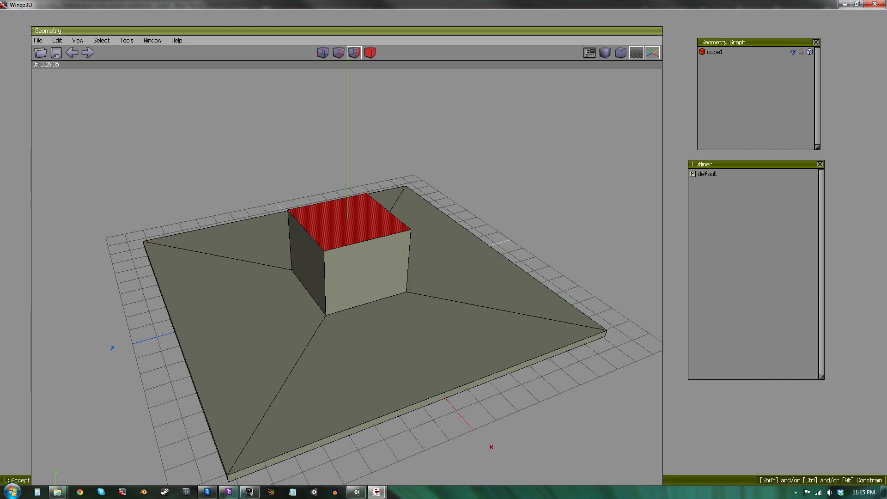
{"action": "left_click", "coordinate": [435, 266]}
Cut the block's two opposite top edges at their midpoints and connect them with a ridge edge.
{"action": "key", "text": "space"}
{"action": "key", "text": "2"}
{"action": "left_click", "coordinate": [357, 243]}
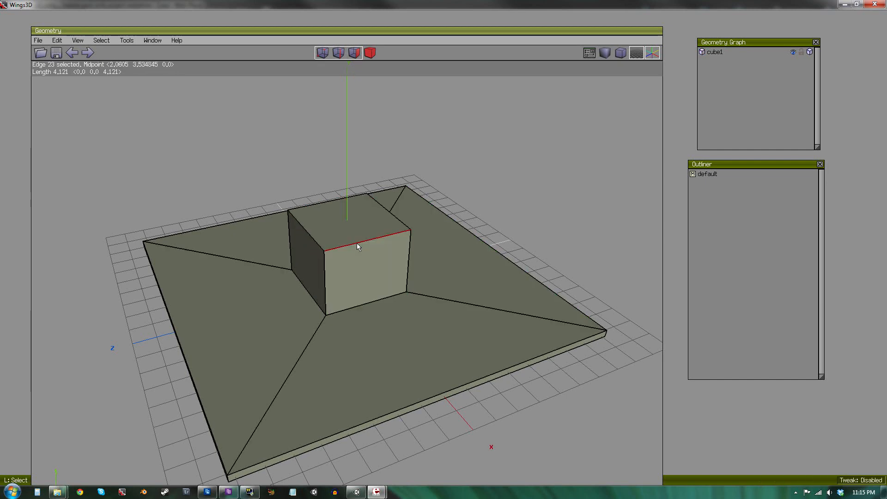
{"action": "left_click", "coordinate": [323, 203]}
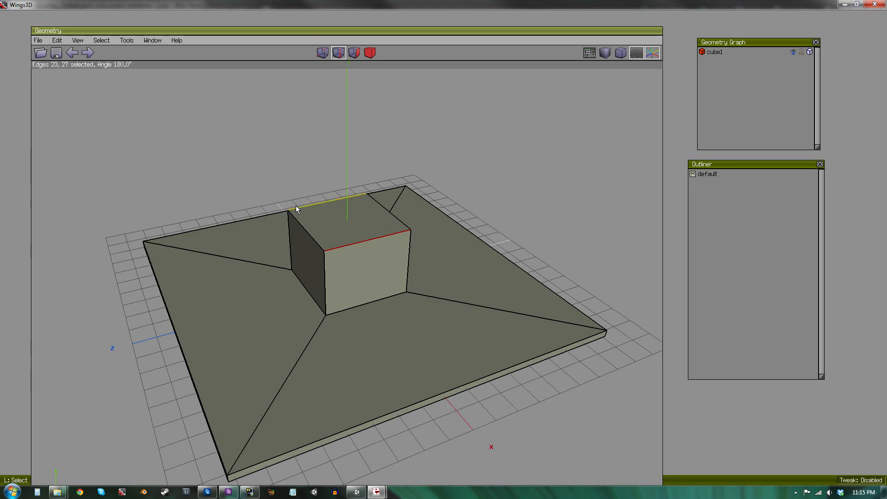
{"action": "middle_click_drag", "start_coordinate": [297, 252], "coordinate": [388, 275]}
{"action": "right_click", "coordinate": [407, 143]}
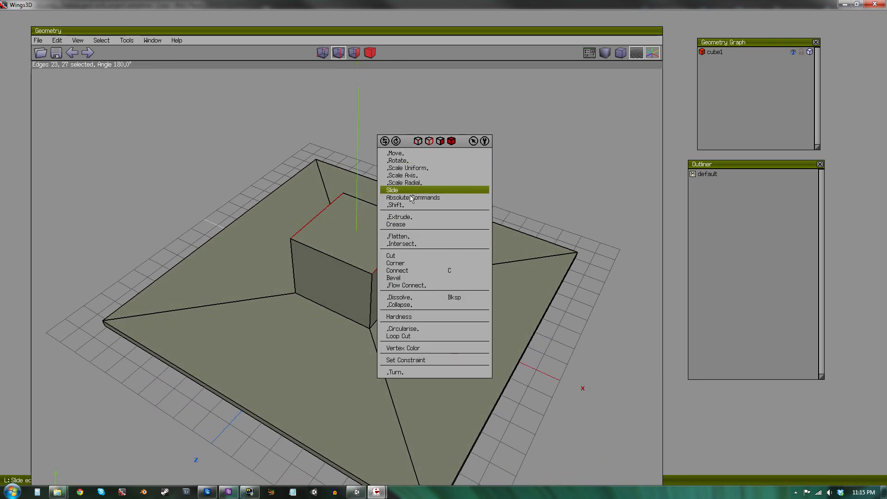
{"action": "left_click", "coordinate": [414, 257]}
{"action": "left_click", "coordinate": [415, 267]}
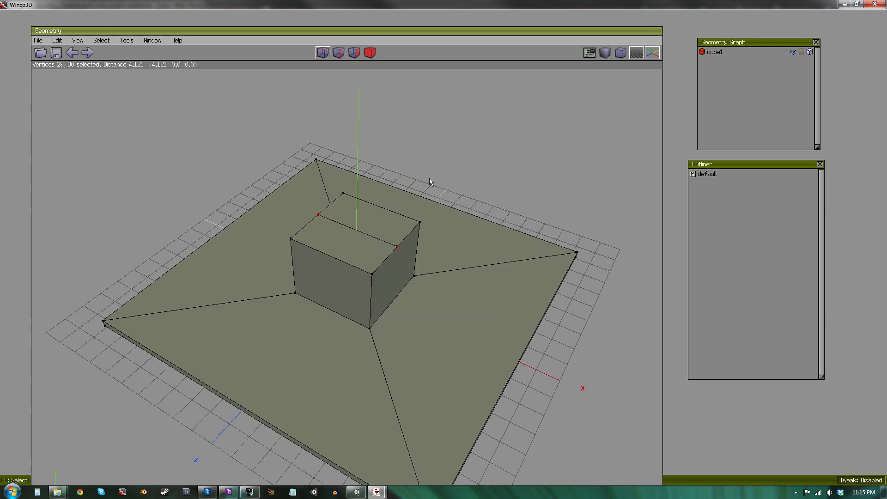
{"action": "left_click", "coordinate": [335, 56]}
{"action": "key", "text": "space"}
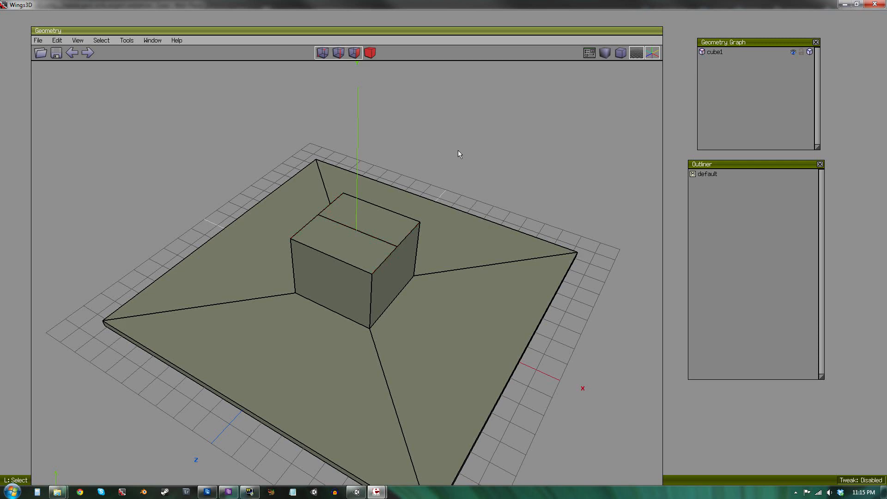
Move the ridge edge up along Y about 2.05 units to form a gabled roof.
{"action": "left_click", "coordinate": [357, 231]}
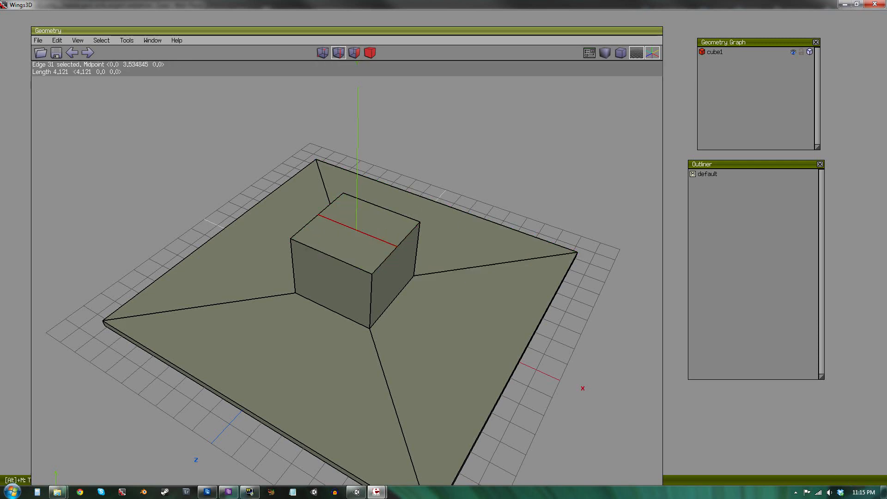
{"action": "middle_click_drag", "start_coordinate": [491, 238], "coordinate": [426, 207], "text": "alt"}
{"action": "right_click", "coordinate": [491, 238]}
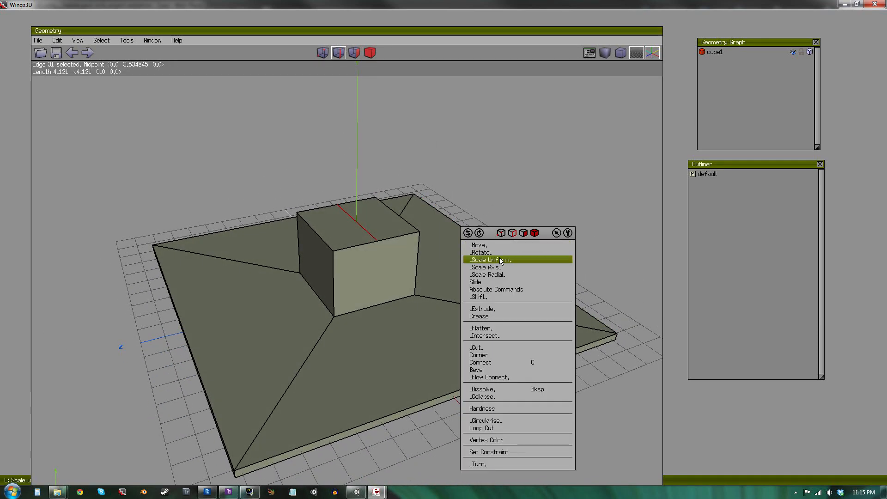
{"action": "left_click", "coordinate": [493, 245]}
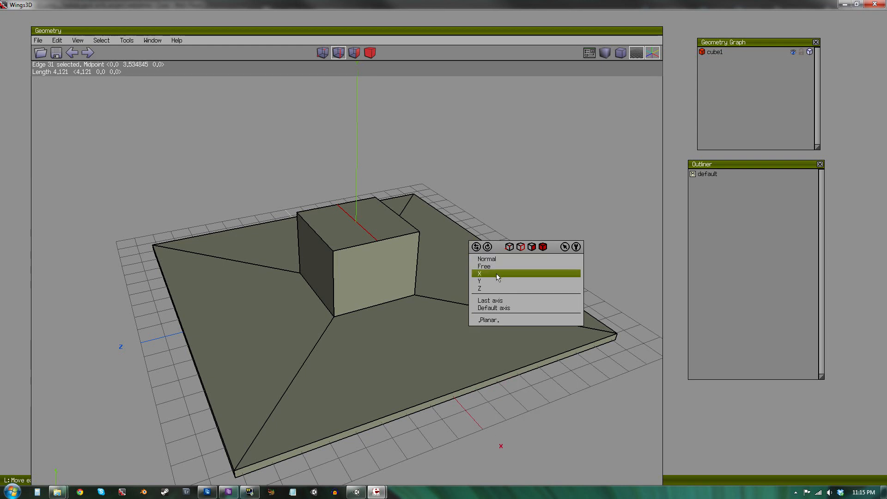
{"action": "left_click", "coordinate": [498, 281]}
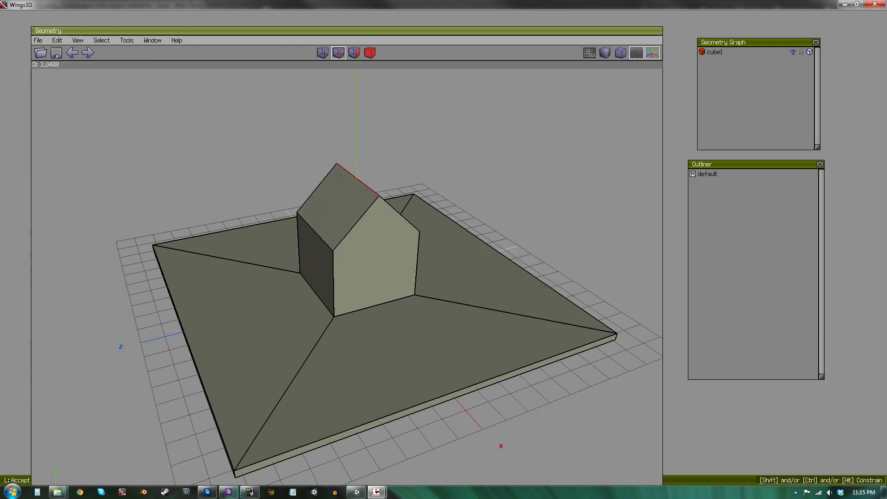
{"action": "left_click", "coordinate": [442, 270]}
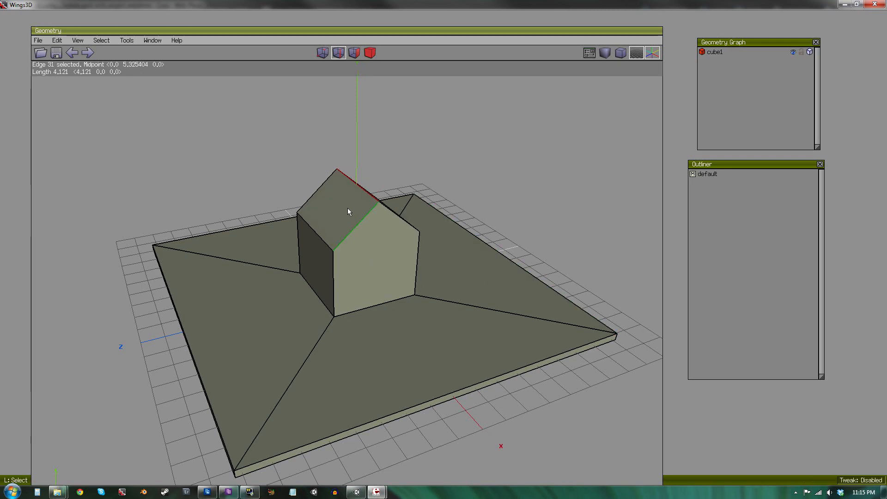
Extrude both roof faces along the X axis about 0.29 units so the roof overhangs the gable.
{"action": "key", "text": "f"}
{"action": "left_click", "coordinate": [327, 207]}
{"action": "middle_click_drag", "start_coordinate": [439, 211], "coordinate": [415, 228]}
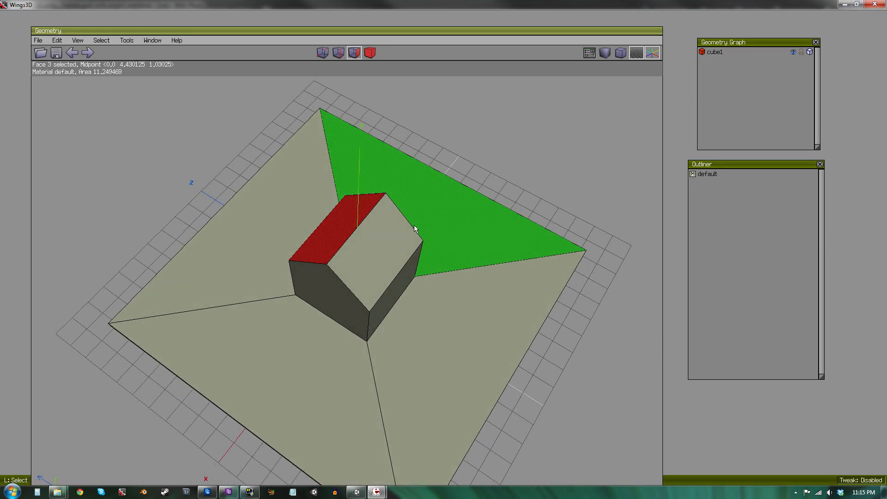
{"action": "left_click", "coordinate": [387, 227]}
{"action": "middle_click_drag", "start_coordinate": [420, 337], "coordinate": [430, 302]}
{"action": "right_click", "coordinate": [478, 191]}
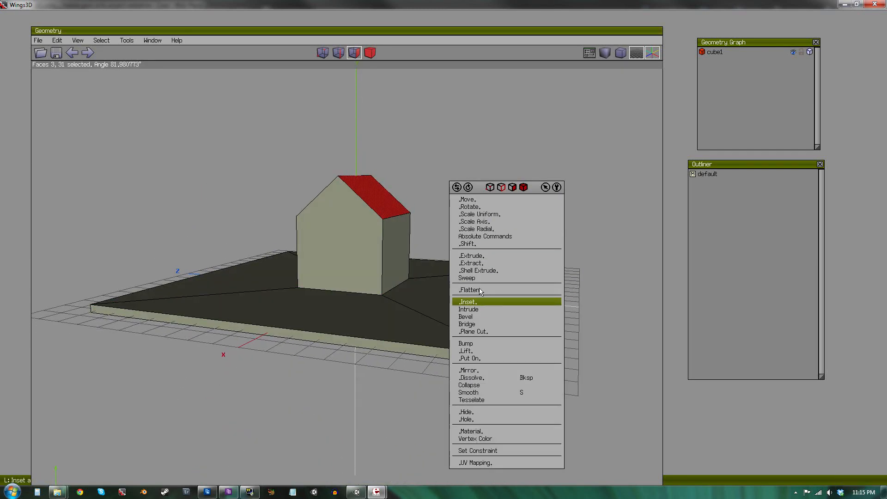
{"action": "left_click", "coordinate": [480, 255]}
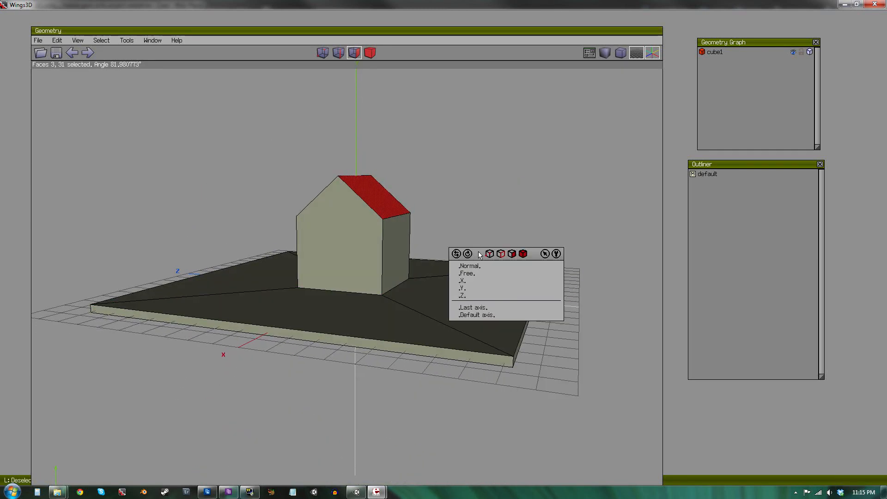
{"action": "left_click", "coordinate": [476, 282]}
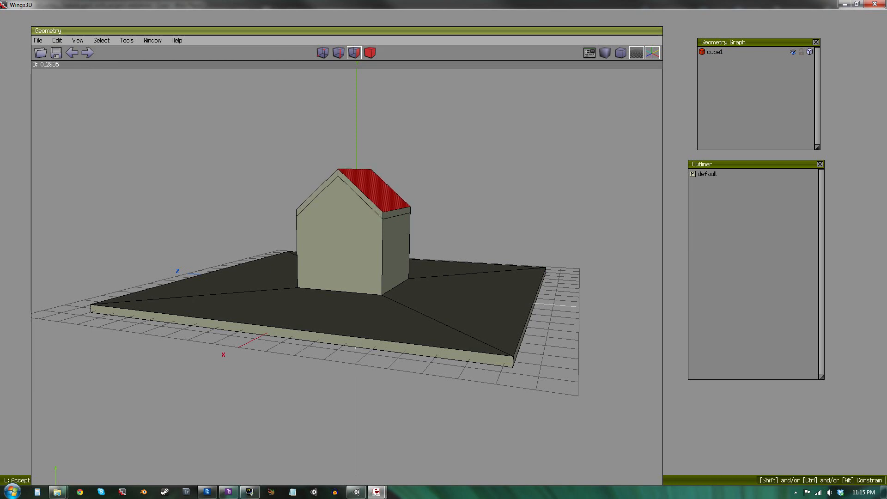
{"action": "left_click", "coordinate": [476, 282]}
{"action": "key", "text": "space"}
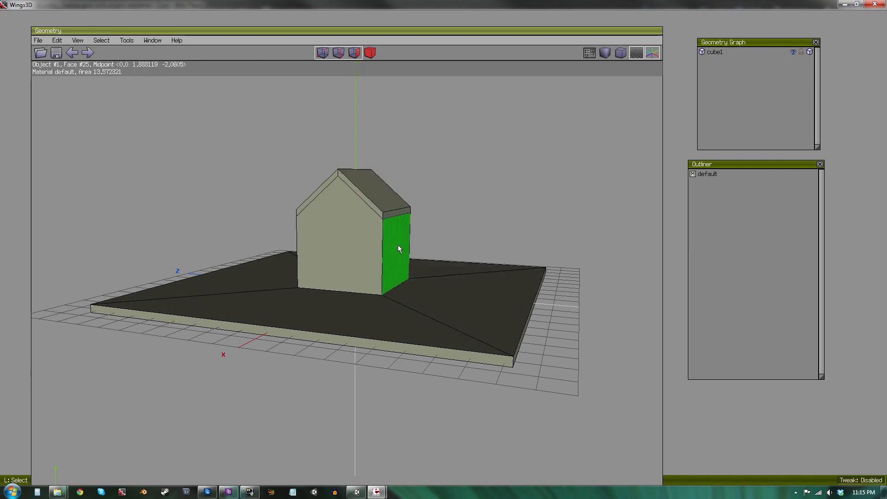
Extrude the four thin roof-edge faces along their normals about 0.32 units to thicken the roof.
{"action": "left_click", "coordinate": [373, 207]}
{"action": "left_click", "coordinate": [320, 192]}
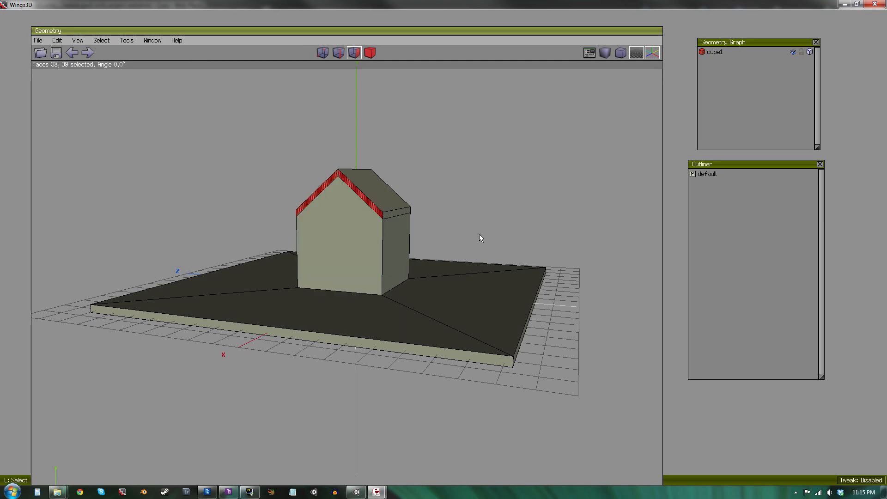
{"action": "middle_click_drag", "start_coordinate": [479, 236], "coordinate": [367, 227]}
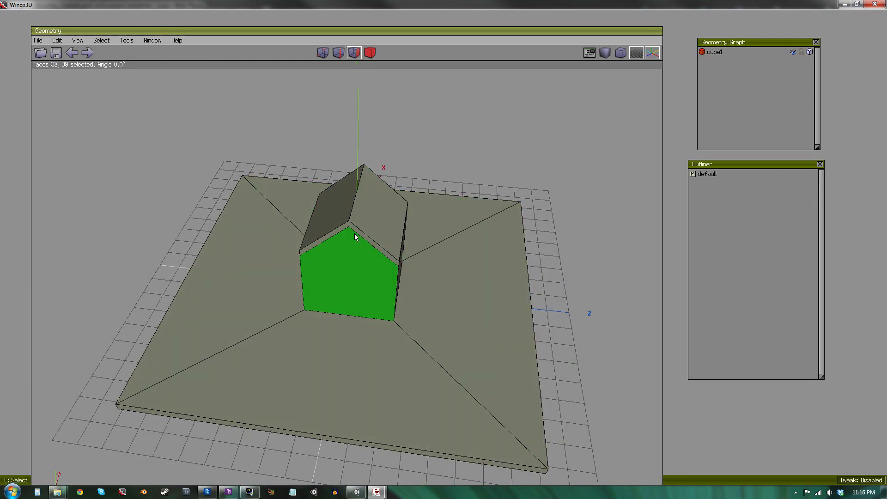
{"action": "left_click", "coordinate": [360, 234]}
{"action": "left_click", "coordinate": [339, 230]}
{"action": "right_click", "coordinate": [519, 156]}
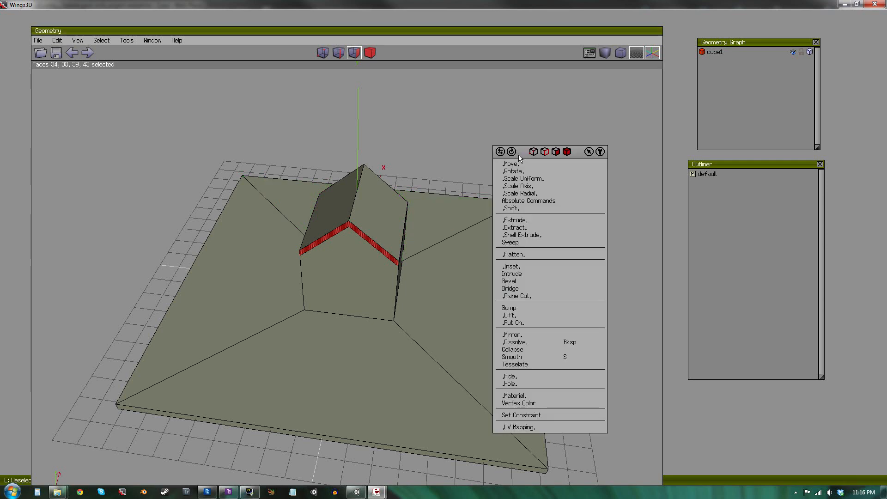
{"action": "left_click", "coordinate": [529, 221]}
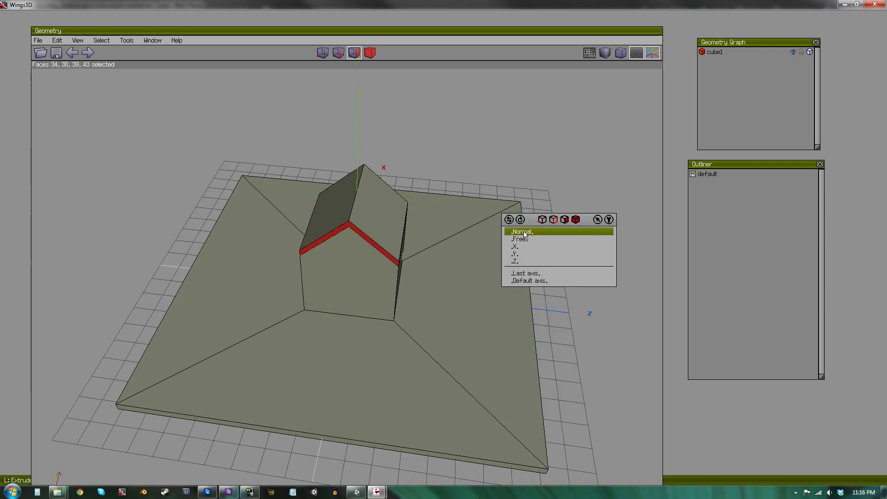
{"action": "left_click", "coordinate": [524, 232]}
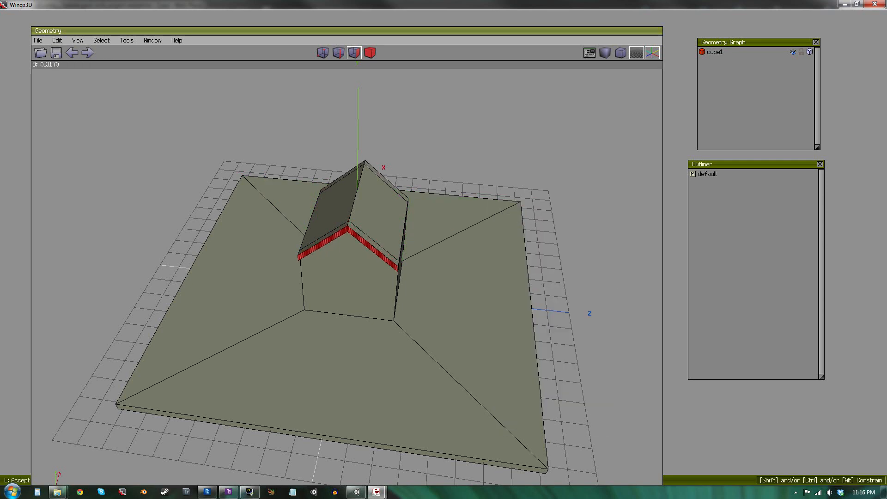
{"action": "left_click", "coordinate": [505, 257]}
{"action": "key", "text": "space"}
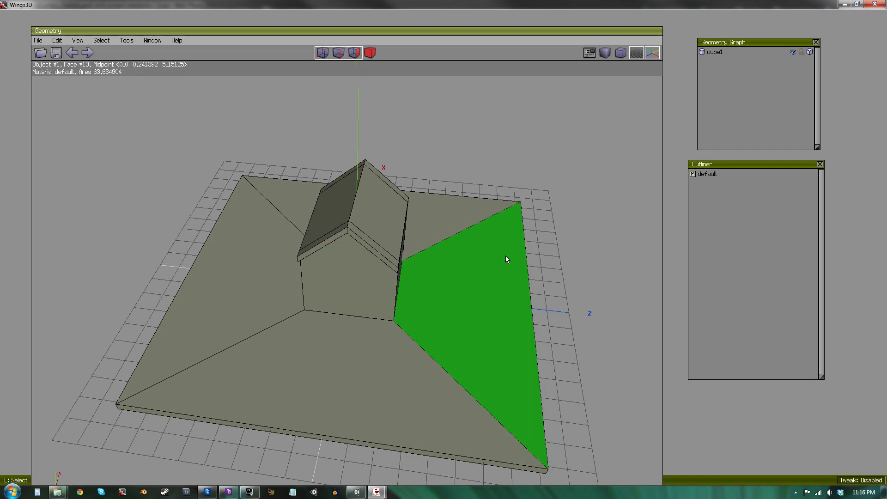
Rename the object to house.
{"action": "scroll", "coordinate": [508, 262], "scroll_direction": "up", "scroll_amount": 4}
{"action": "middle_click_drag", "start_coordinate": [508, 267], "coordinate": [643, 259], "text": "alt"}
{"action": "middle_click_drag", "start_coordinate": [323, 258], "coordinate": [478, 249], "text": "alt"}
{"action": "scroll", "coordinate": [492, 265], "scroll_direction": "down", "scroll_amount": 4}
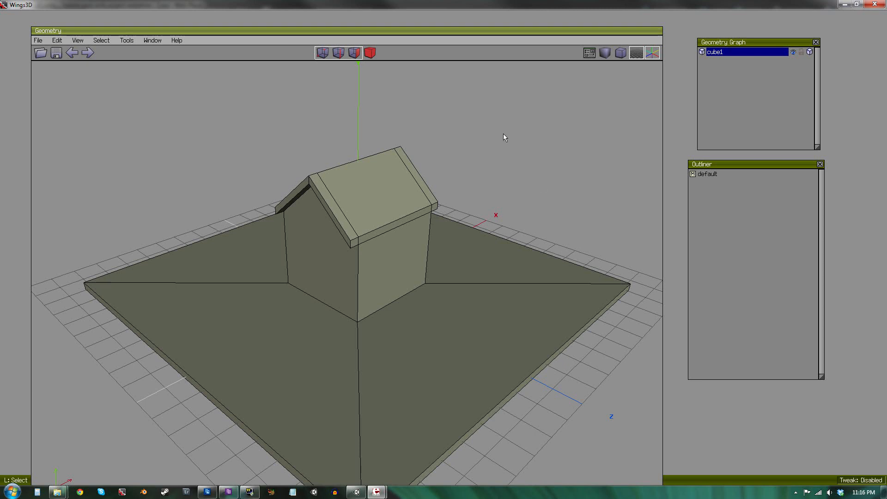
{"action": "right_click", "coordinate": [709, 53]}
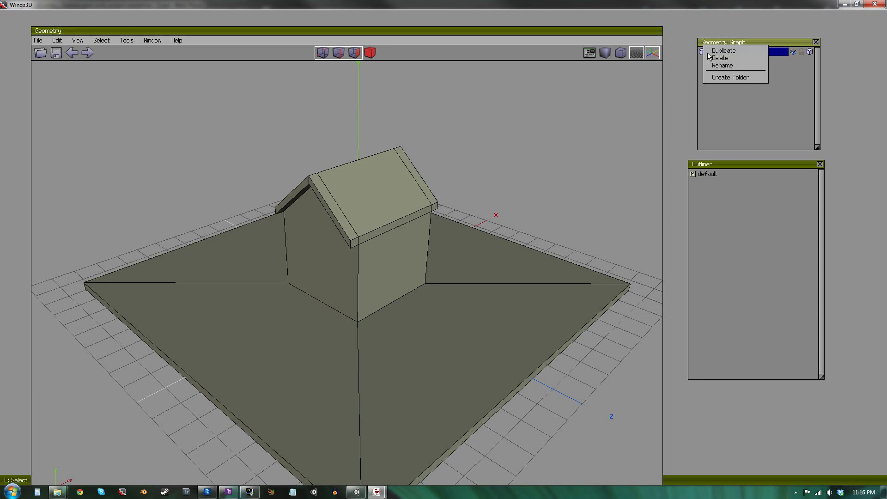
{"action": "left_click", "coordinate": [719, 67]}
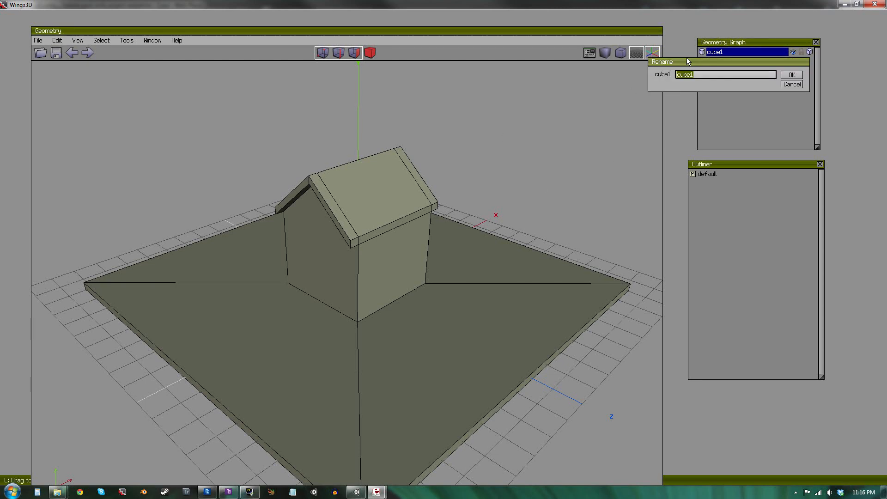
{"action": "type", "text": "house"}
{"action": "key", "text": "Return"}
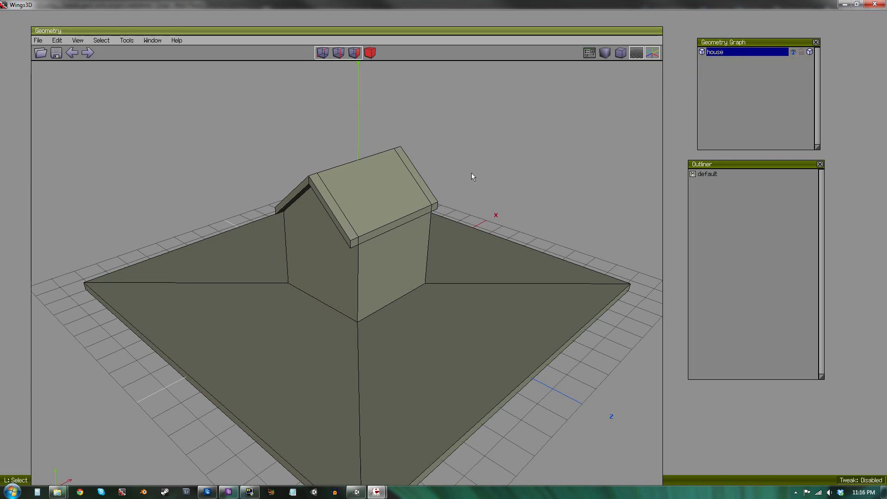
Select the whole house object and open UV Mapping segmentation for it.
{"action": "left_click", "coordinate": [367, 56]}
{"action": "left_click", "coordinate": [389, 212]}
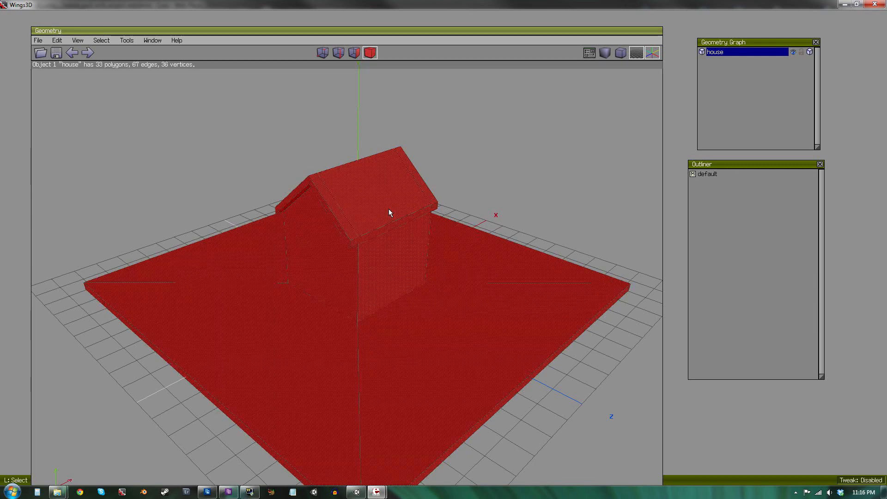
{"action": "right_click", "coordinate": [564, 129]}
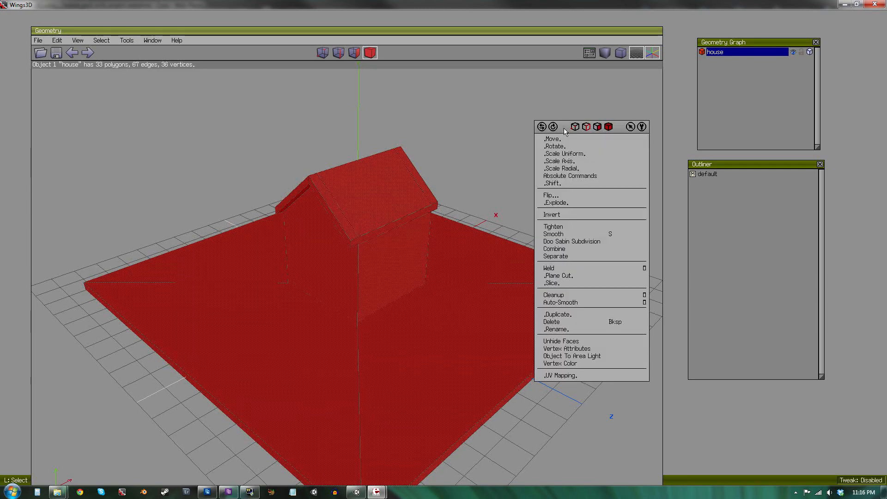
{"action": "left_click", "coordinate": [556, 375]}
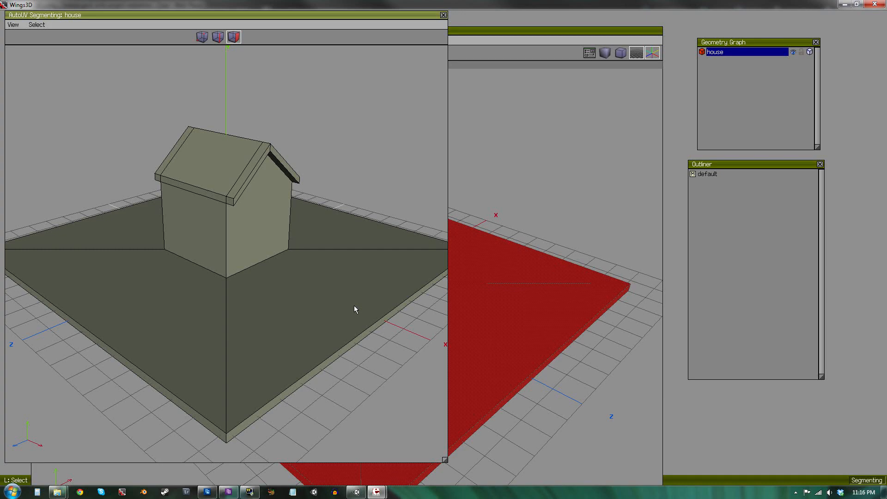
Select the base slab's top faces and assign them to AuvChart1.
{"action": "left_click", "coordinate": [326, 279]}
{"action": "left_click", "coordinate": [315, 238]}
{"action": "left_click", "coordinate": [168, 318]}
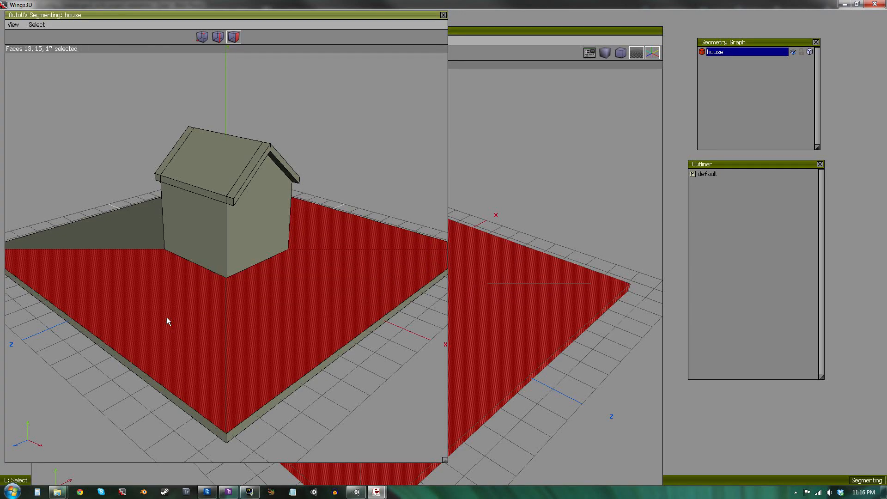
{"action": "left_click", "coordinate": [117, 218]}
{"action": "middle_click_drag", "start_coordinate": [154, 282], "coordinate": [366, 226]}
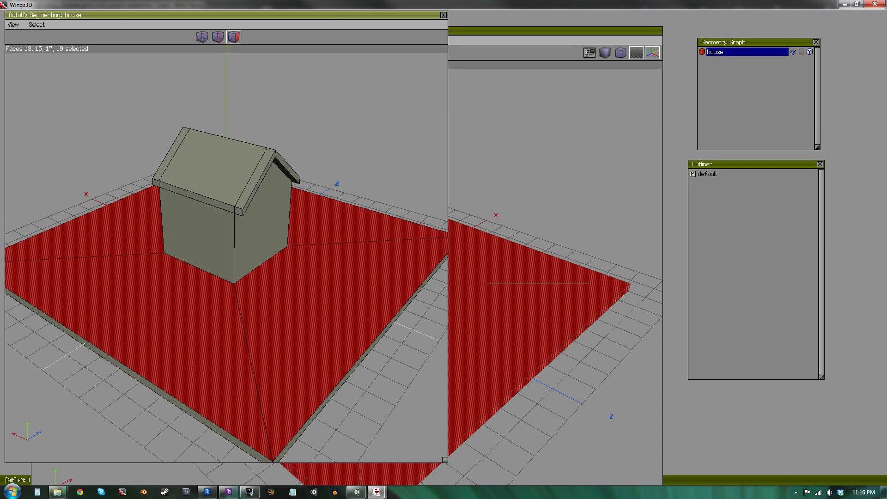
{"action": "right_click", "coordinate": [344, 101]}
{"action": "left_click", "coordinate": [373, 124]}
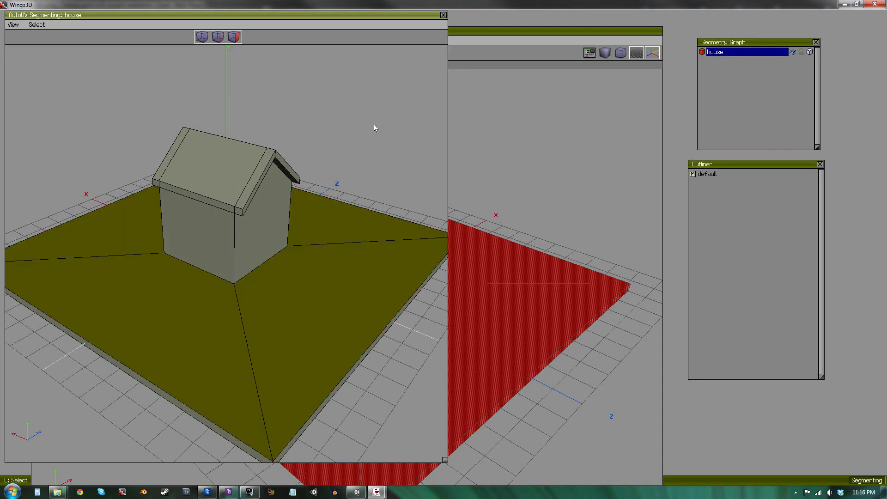
Select the roof's top and trim faces and assign them to AuvChart2.
{"action": "left_click", "coordinate": [257, 175]}
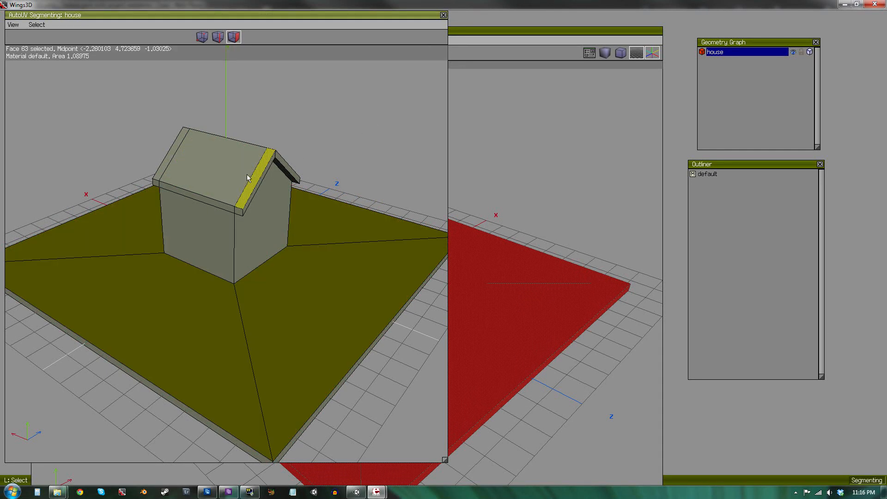
{"action": "left_click", "coordinate": [247, 174]}
{"action": "left_click", "coordinate": [173, 146]}
{"action": "mouse_move", "coordinate": [224, 159]}
{"action": "middle_mouse_down", "text": "alt"}
{"action": "mouse_move", "coordinate": [277, 157]}
{"action": "mouse_move", "coordinate": [224, 164]}
{"action": "middle_mouse_up", "text": "alt"}
{"action": "left_click", "coordinate": [222, 169]}
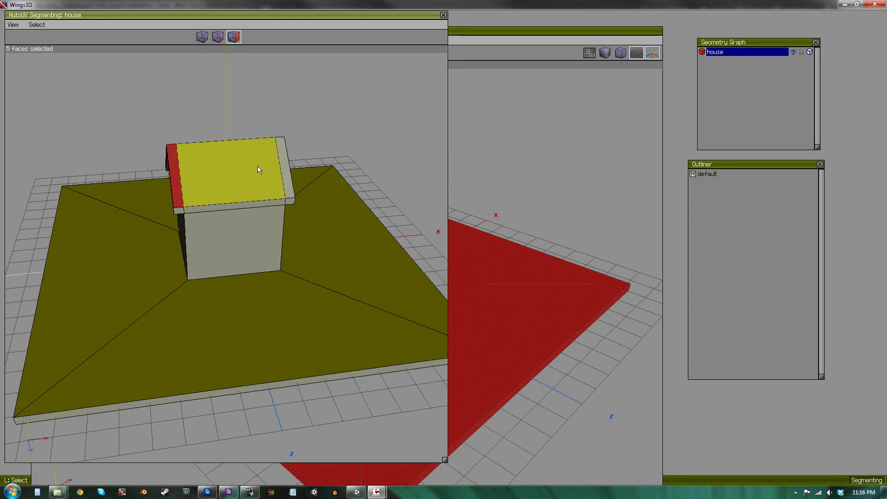
{"action": "left_click", "coordinate": [289, 166]}
{"action": "right_click", "coordinate": [363, 86]}
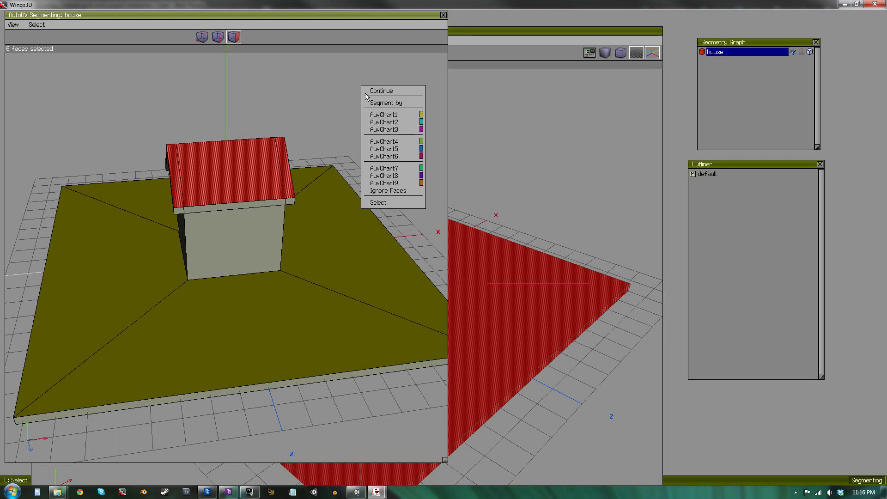
{"action": "left_click", "coordinate": [375, 123]}
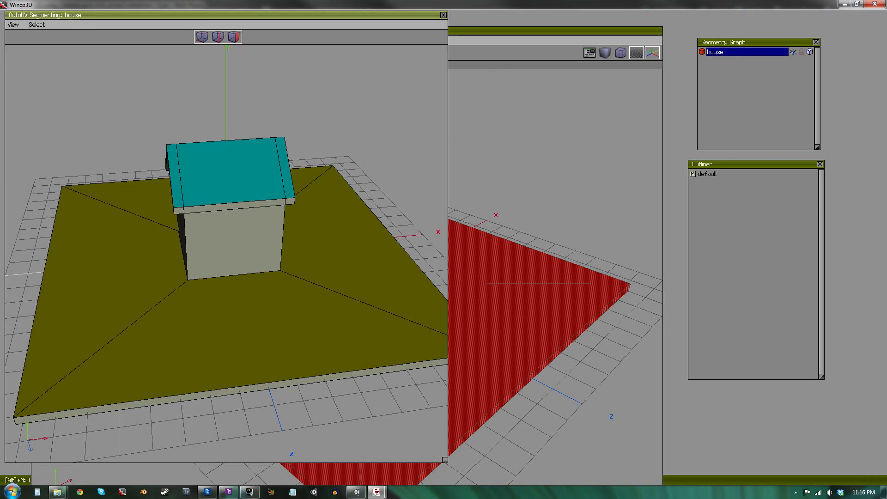
Select the roof's lower eave edge faces and assign them to AuvChart1.
{"action": "middle_click_drag", "start_coordinate": [277, 185], "coordinate": [316, 171], "text": "alt"}
{"action": "scroll", "coordinate": [284, 212], "scroll_direction": "up", "scroll_amount": 2}
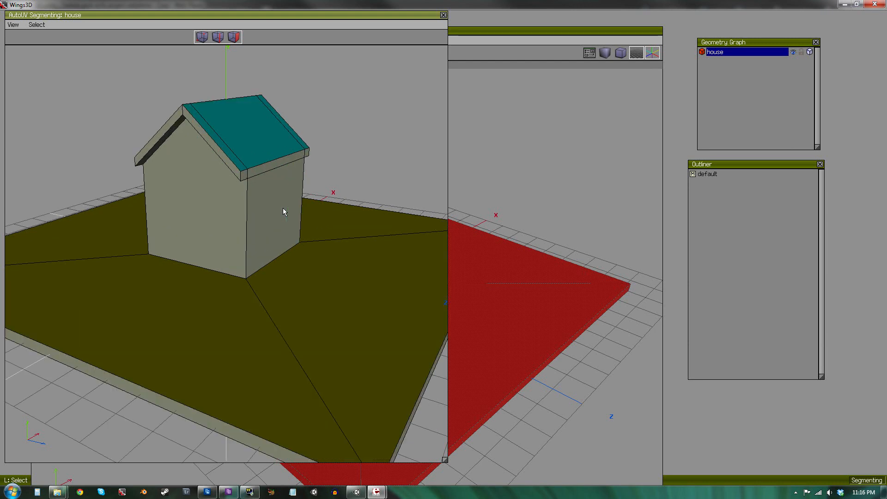
{"action": "left_click", "coordinate": [244, 179]}
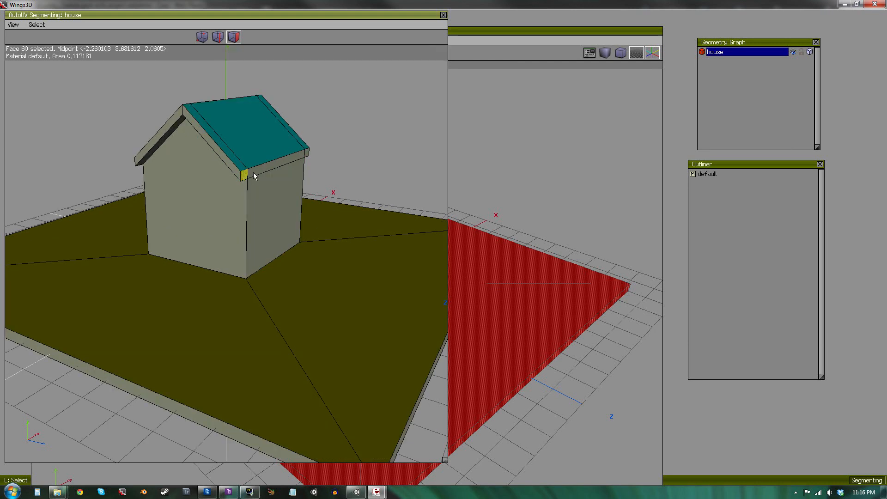
{"action": "left_click", "coordinate": [257, 172]}
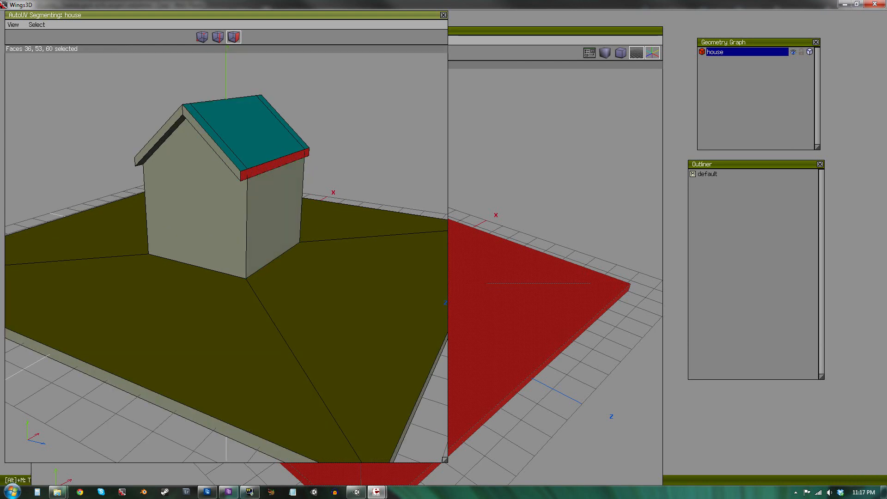
{"action": "middle_click_drag", "start_coordinate": [310, 154], "coordinate": [246, 178], "text": "alt"}
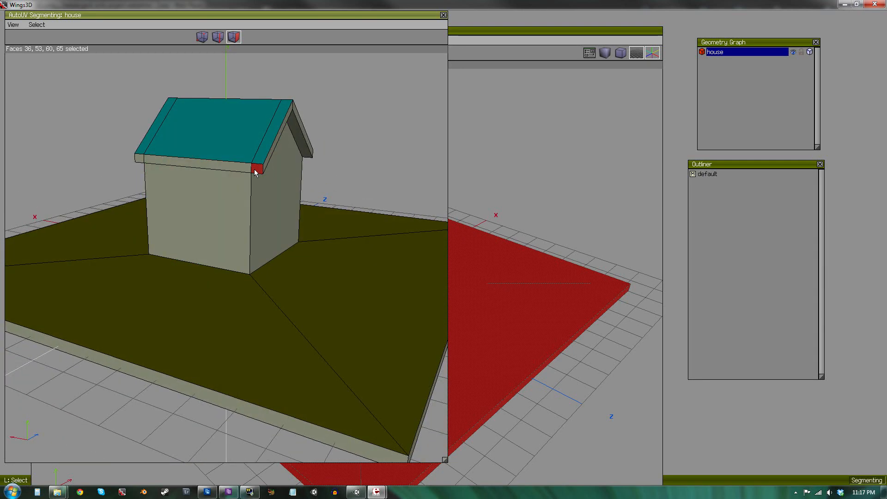
{"action": "left_click", "coordinate": [222, 168]}
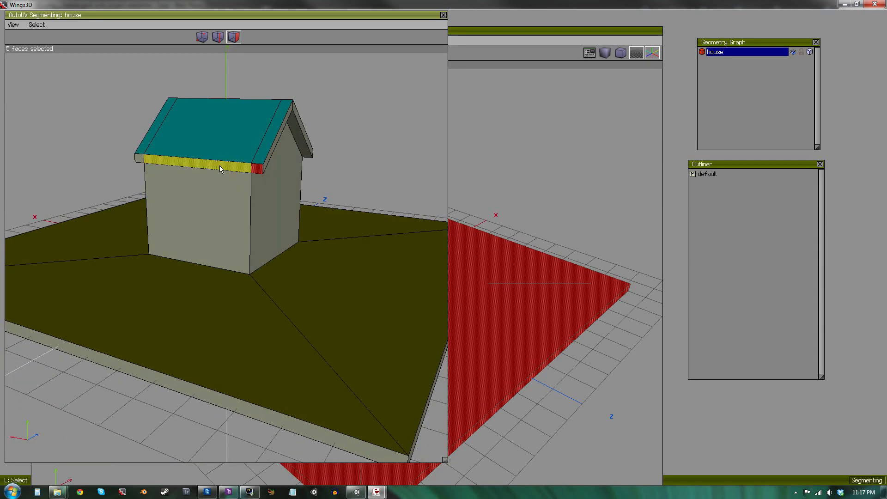
{"action": "left_click", "coordinate": [139, 163]}
{"action": "middle_click_drag", "start_coordinate": [185, 196], "coordinate": [340, 202], "text": "alt"}
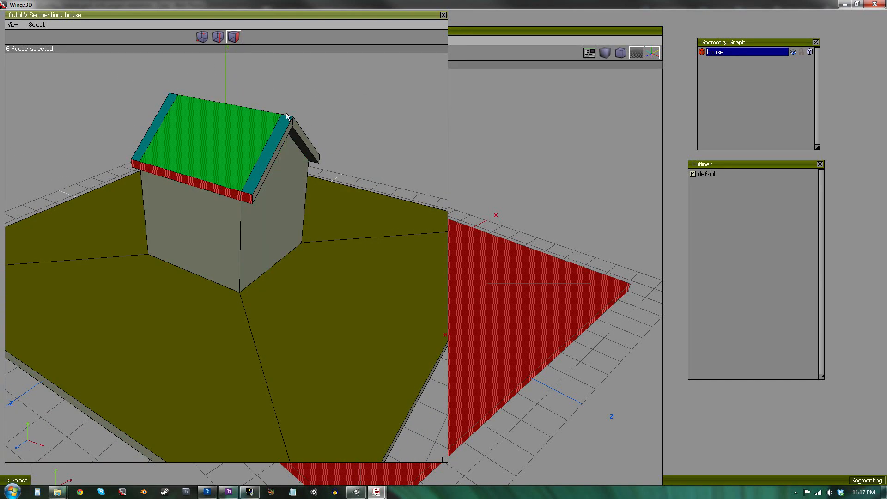
{"action": "right_click", "coordinate": [373, 123]}
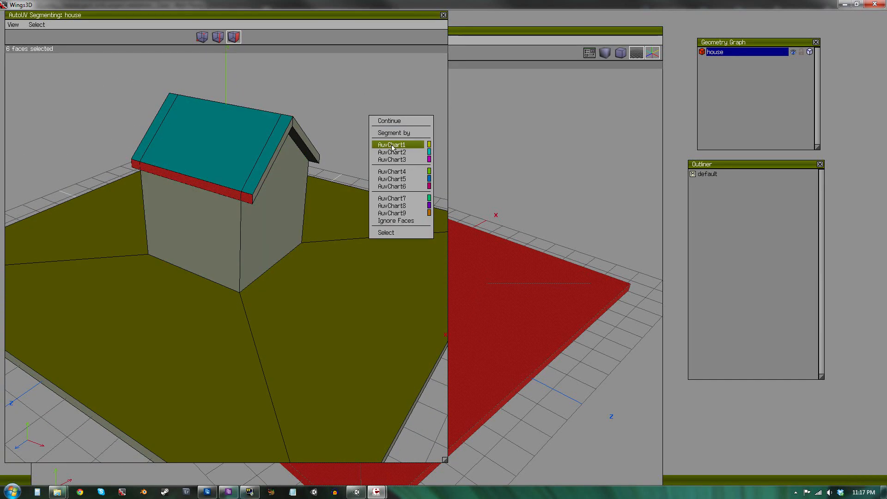
{"action": "left_click", "coordinate": [392, 146]}
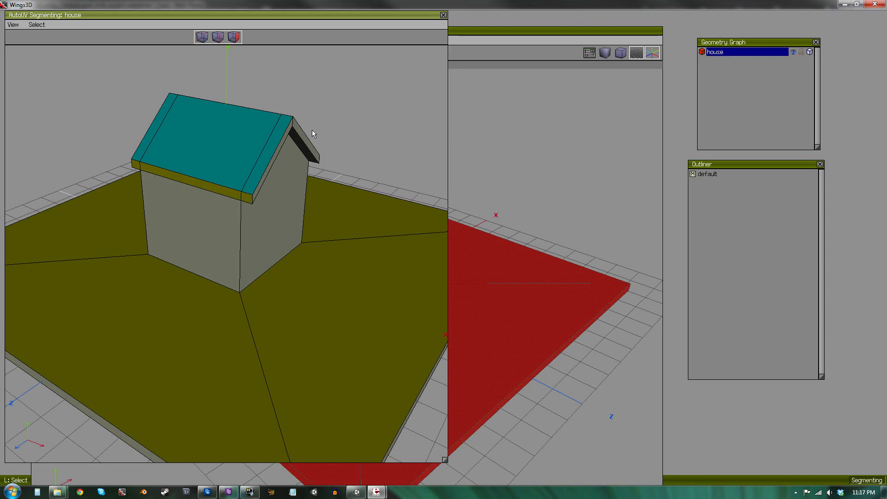
Select the roof's gable-end trim faces on both sides and assign them to AuvChart4.
{"action": "left_click", "coordinate": [298, 133]}
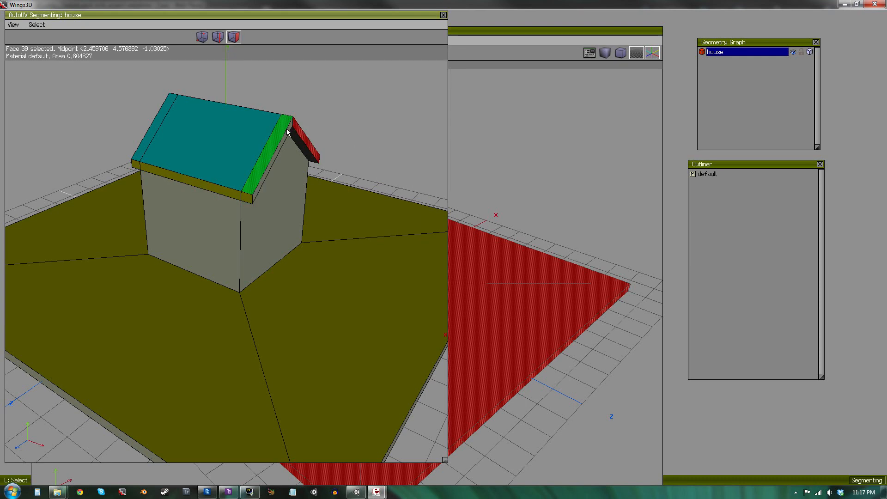
{"action": "left_click", "coordinate": [289, 130]}
{"action": "middle_click_drag", "start_coordinate": [287, 141], "coordinate": [416, 160], "text": "alt"}
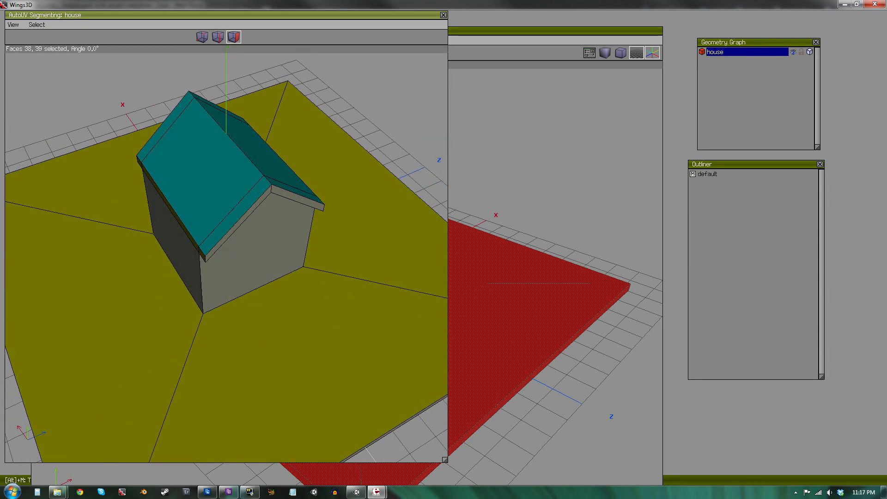
{"action": "middle_click_drag", "start_coordinate": [280, 190], "coordinate": [272, 186], "text": "alt"}
{"action": "left_click", "coordinate": [274, 188]}
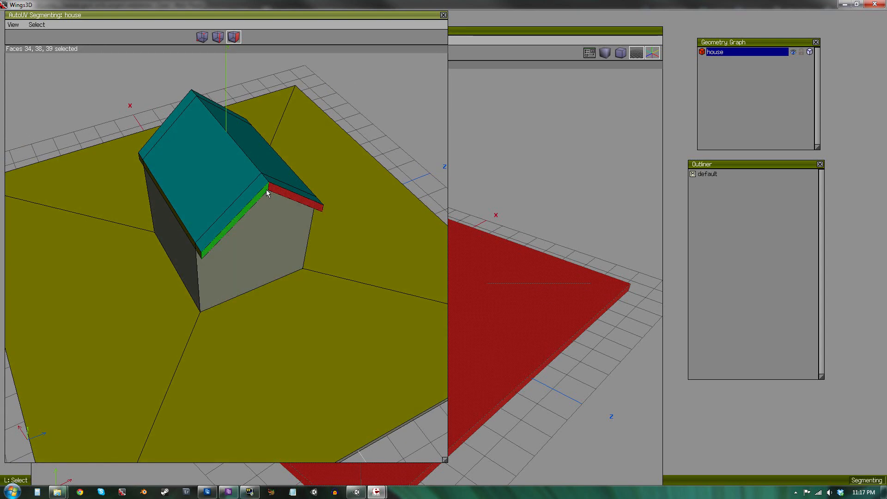
{"action": "left_click", "coordinate": [257, 200]}
{"action": "middle_click_drag", "start_coordinate": [257, 201], "coordinate": [287, 138], "text": "alt"}
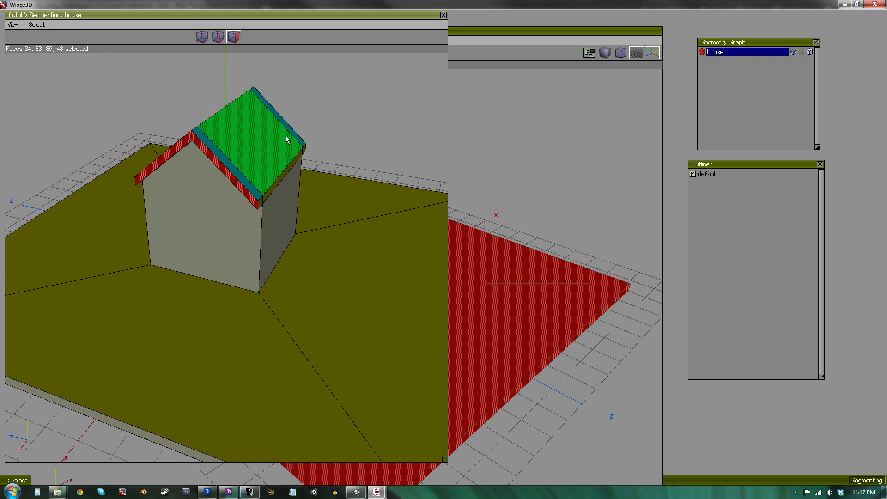
{"action": "right_click", "coordinate": [351, 131]}
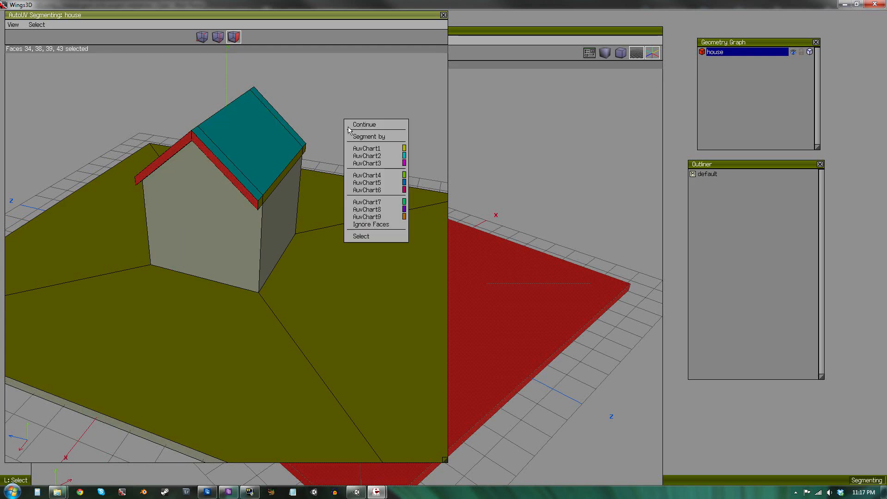
{"action": "left_click", "coordinate": [353, 176]}
Select a house wall and all faces with similar normals, convert the selection to edges, and mark them as cut edges.
{"action": "middle_click_drag", "start_coordinate": [325, 238], "coordinate": [200, 198], "text": "alt"}
{"action": "left_click", "coordinate": [200, 198]}
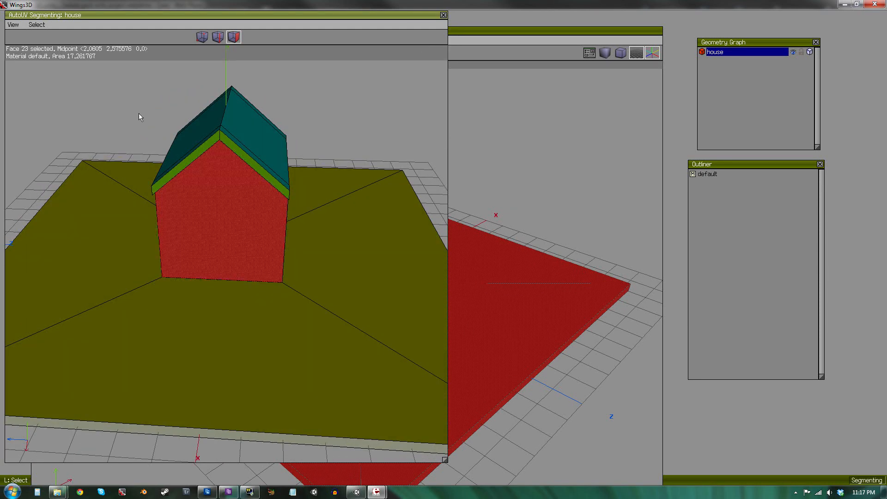
{"action": "left_click", "coordinate": [36, 26]}
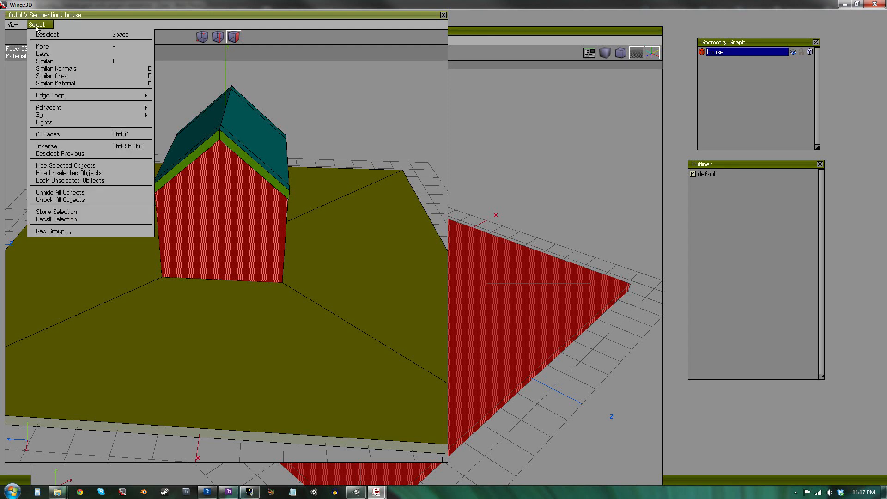
{"action": "left_click", "coordinate": [63, 69]}
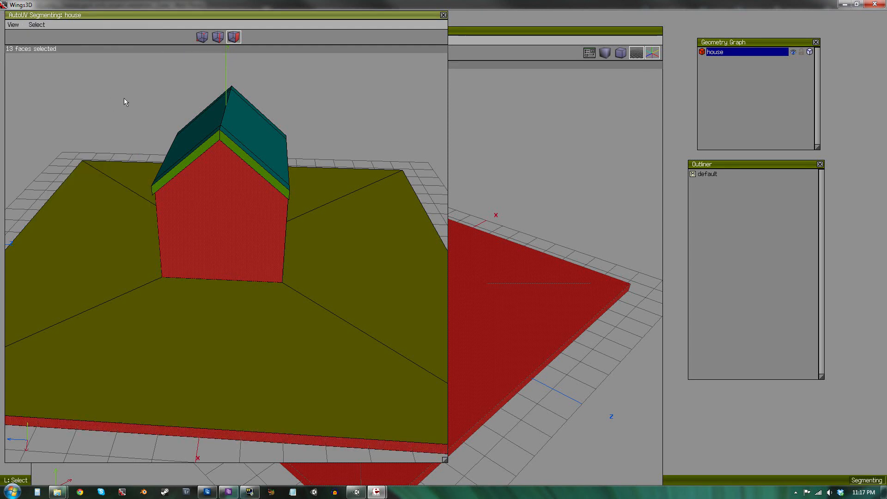
{"action": "left_click", "coordinate": [218, 37]}
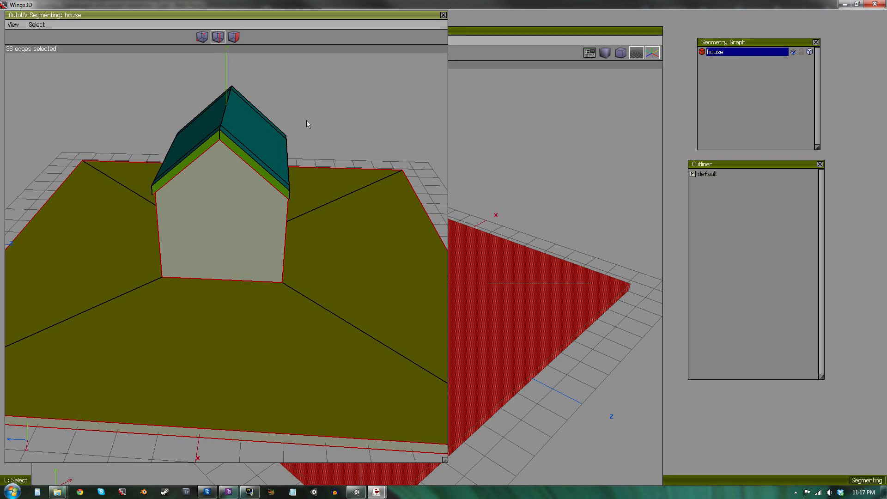
{"action": "right_click", "coordinate": [347, 127]}
{"action": "left_click", "coordinate": [357, 149]}
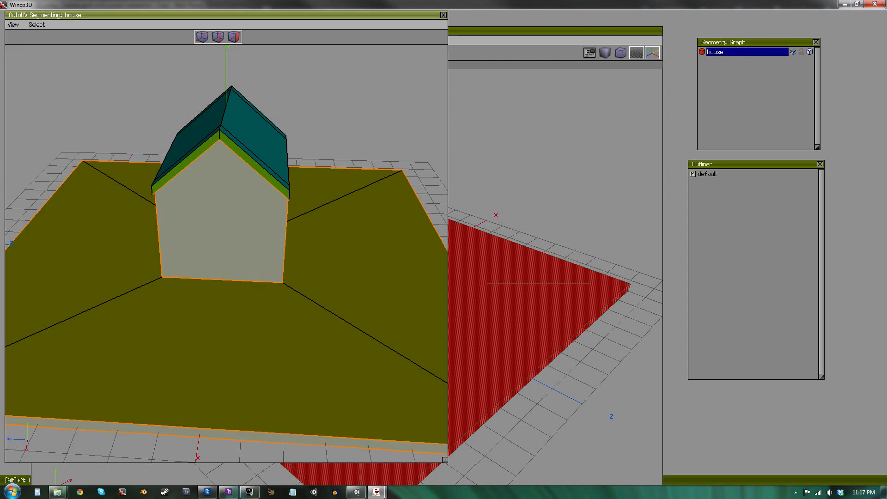
Continue the segmentation and unfold the charts using Unfolding.
{"action": "middle_click_drag", "start_coordinate": [261, 185], "coordinate": [205, 178], "text": "alt"}
{"action": "scroll", "coordinate": [398, 231], "scroll_direction": "down", "scroll_amount": 8}
{"action": "scroll", "coordinate": [398, 231], "scroll_direction": "up", "scroll_amount": 5}
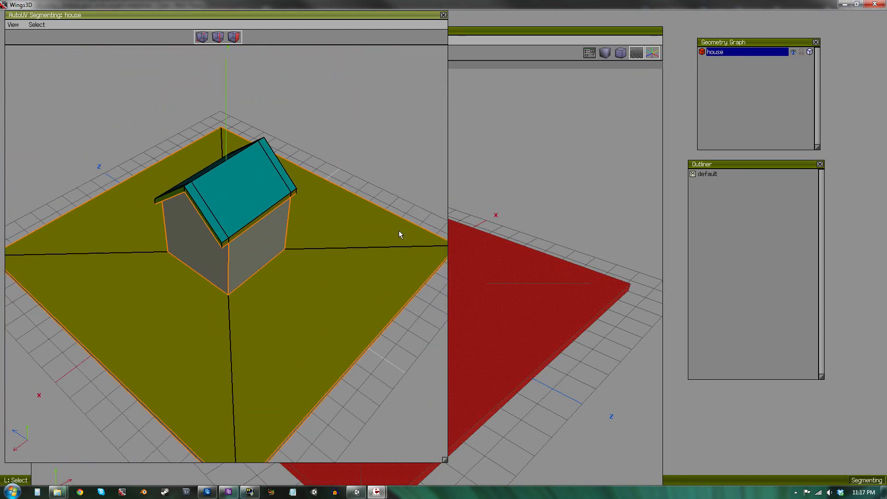
{"action": "mouse_move", "coordinate": [259, 282]}
{"action": "middle_mouse_down", "text": "alt"}
{"action": "mouse_move", "coordinate": [347, 251]}
{"action": "mouse_move", "coordinate": [393, 277]}
{"action": "mouse_move", "coordinate": [256, 287]}
{"action": "middle_mouse_up", "text": "alt"}
{"action": "left_click", "coordinate": [330, 240]}
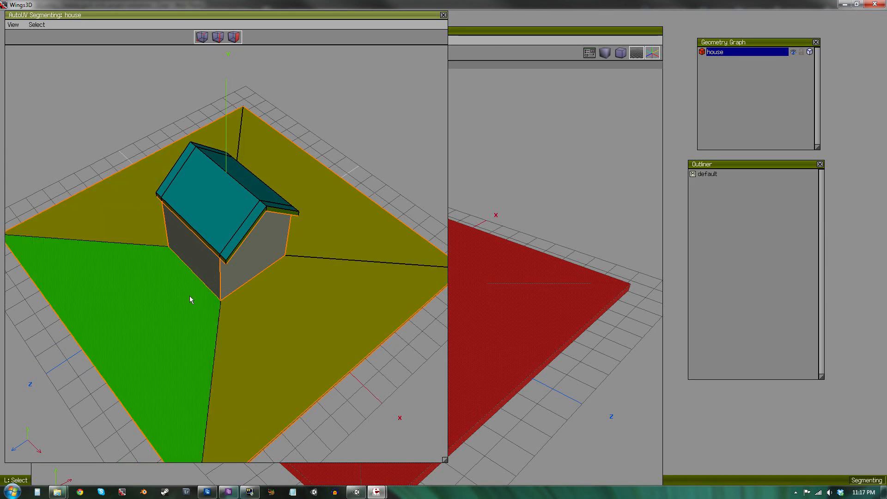
{"action": "scroll", "coordinate": [190, 296], "scroll_direction": "up", "scroll_amount": 2}
{"action": "middle_click_drag", "start_coordinate": [224, 315], "coordinate": [198, 231], "text": "alt"}
{"action": "right_click", "coordinate": [343, 144]}
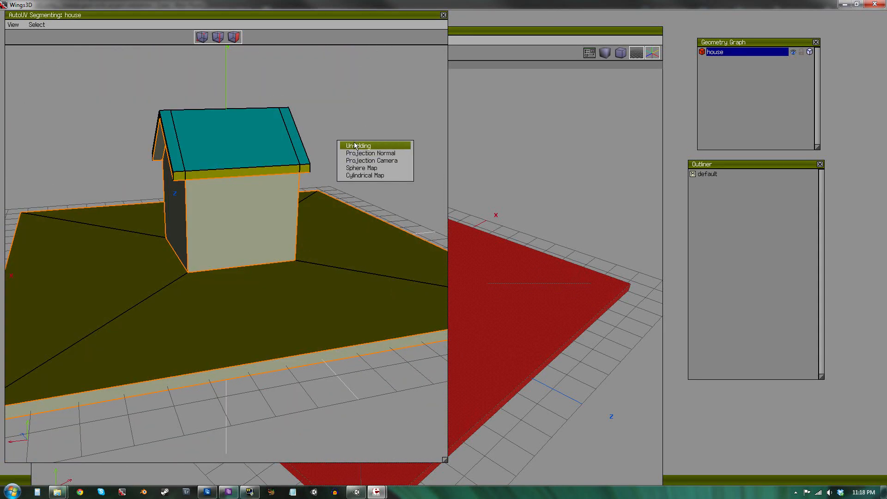
{"action": "left_click", "coordinate": [357, 147]}
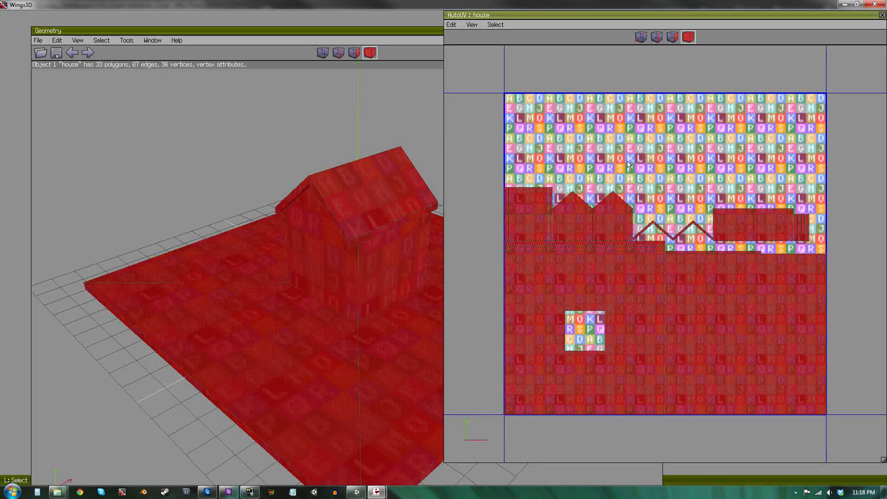
Create a 512x512 UV texture with background and drawn edges, then close the AutoUV editor.
{"action": "key", "text": "space"}
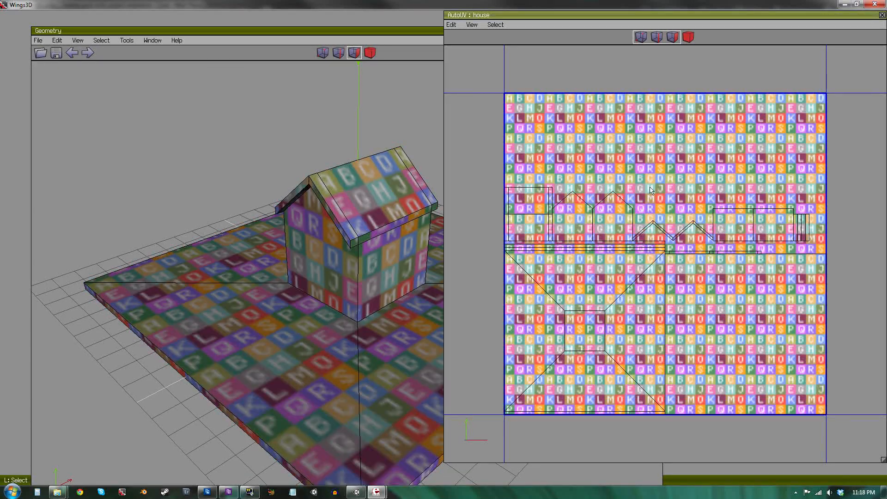
{"action": "left_click", "coordinate": [642, 144]}
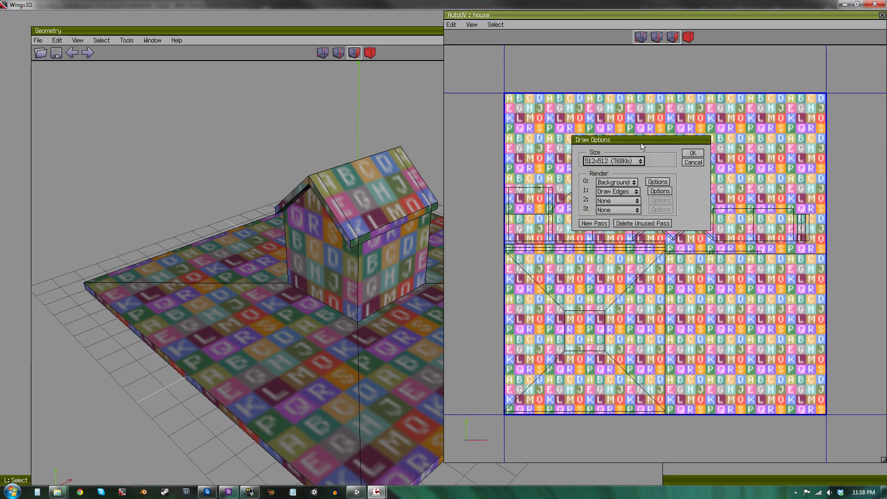
{"action": "left_click", "coordinate": [689, 156]}
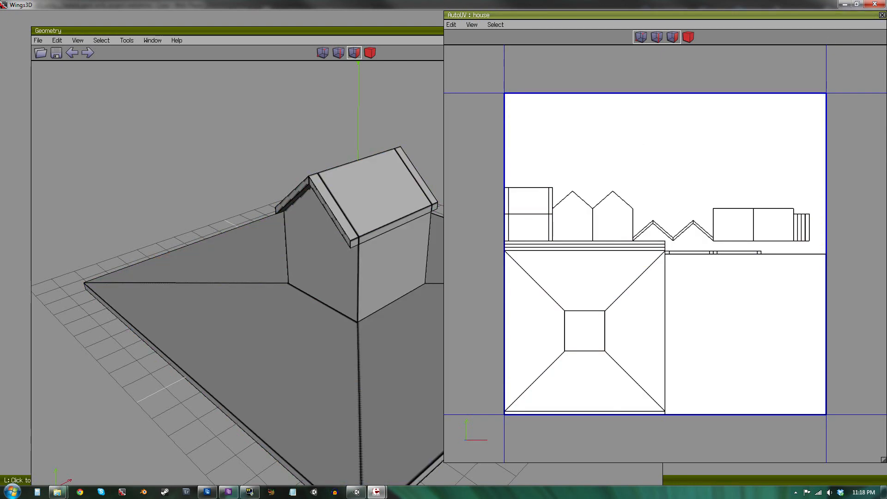
{"action": "left_click", "coordinate": [883, 15]}
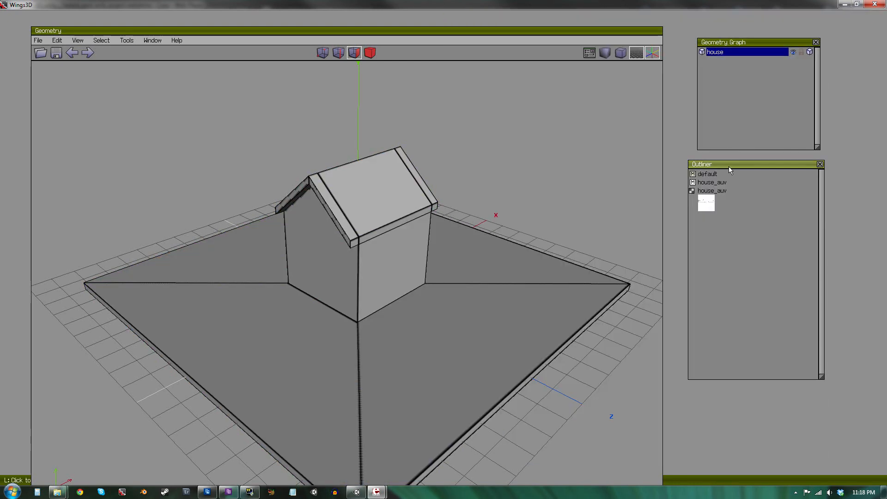
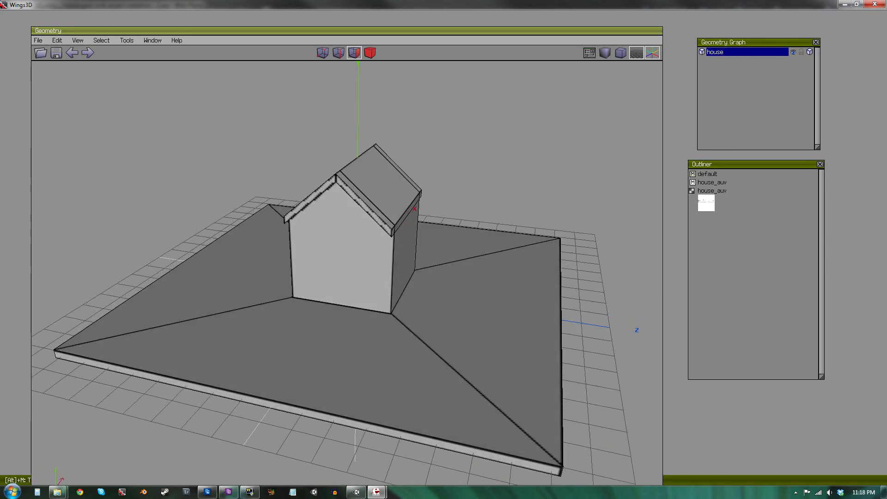
Create a new material named ground with a green diffuse colour.
{"action": "left_click", "coordinate": [571, 250]}
{"action": "right_click", "coordinate": [708, 236]}
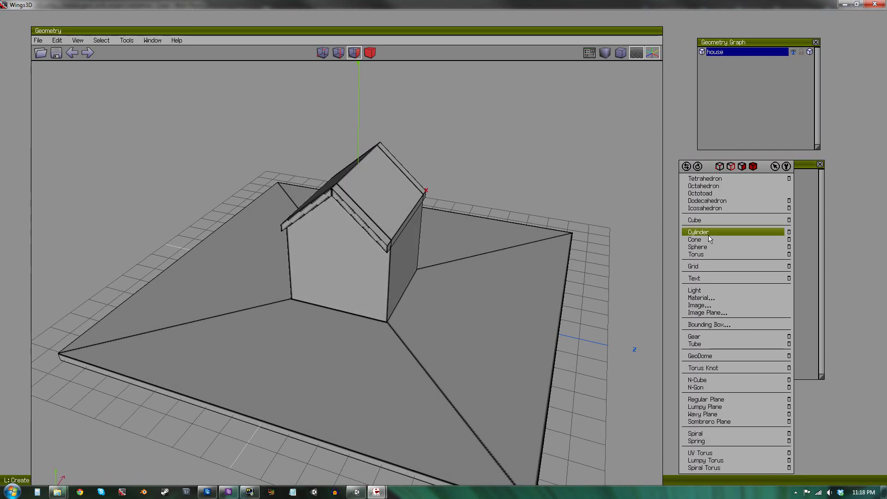
{"action": "left_click", "coordinate": [708, 299]}
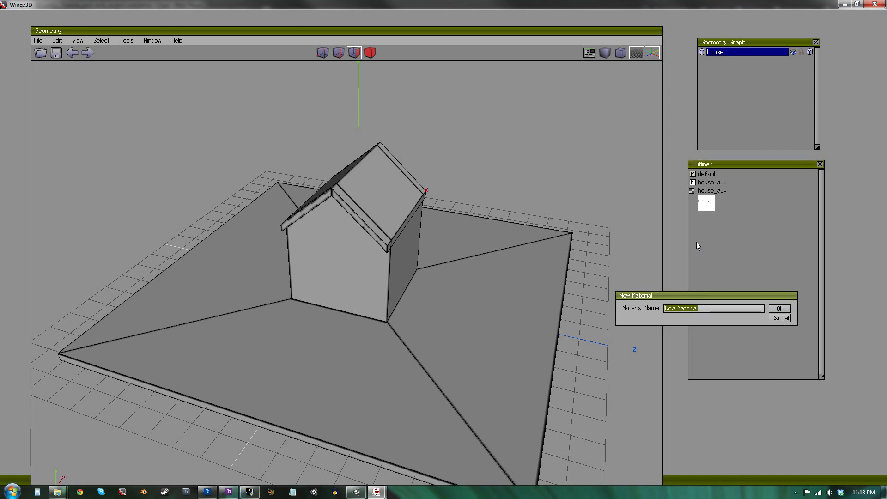
{"action": "type", "text": "ground"}
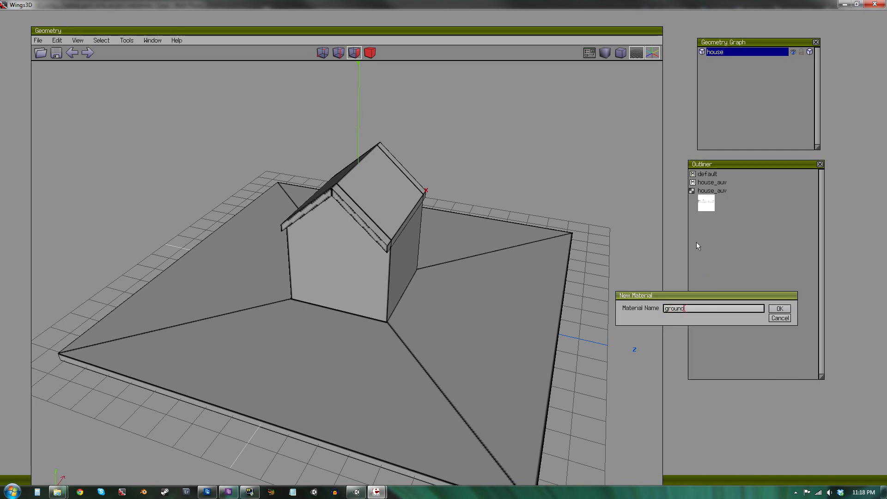
{"action": "key", "text": "Return"}
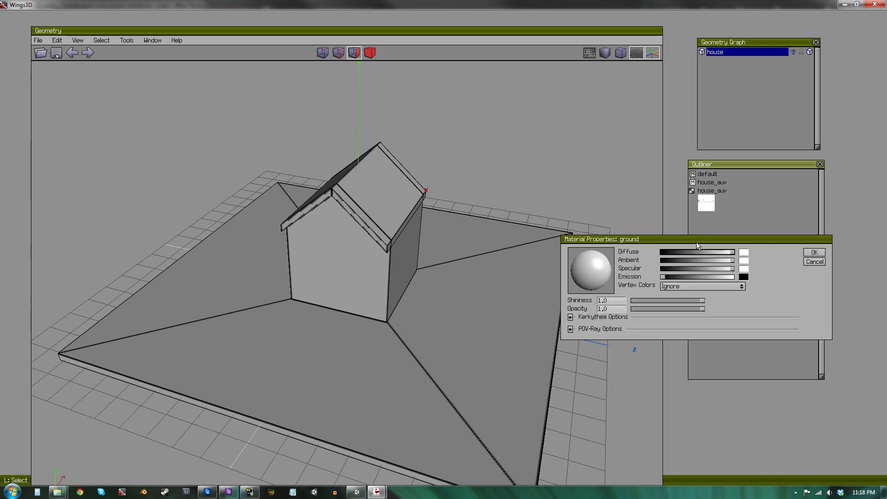
{"action": "left_click", "coordinate": [744, 252]}
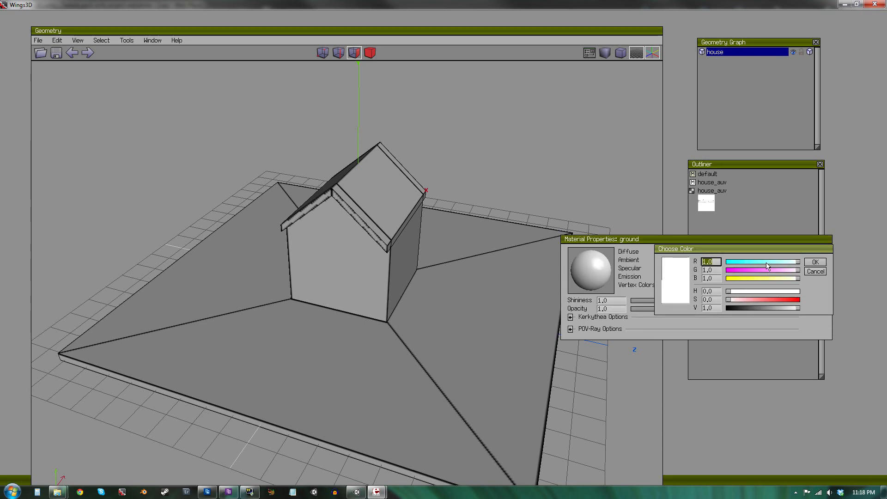
{"action": "mouse_move", "coordinate": [767, 263]}
{"action": "left_mouse_down"}
{"action": "mouse_move", "coordinate": [713, 265]}
{"action": "mouse_move", "coordinate": [736, 280]}
{"action": "mouse_move", "coordinate": [781, 273]}
{"action": "left_mouse_up"}
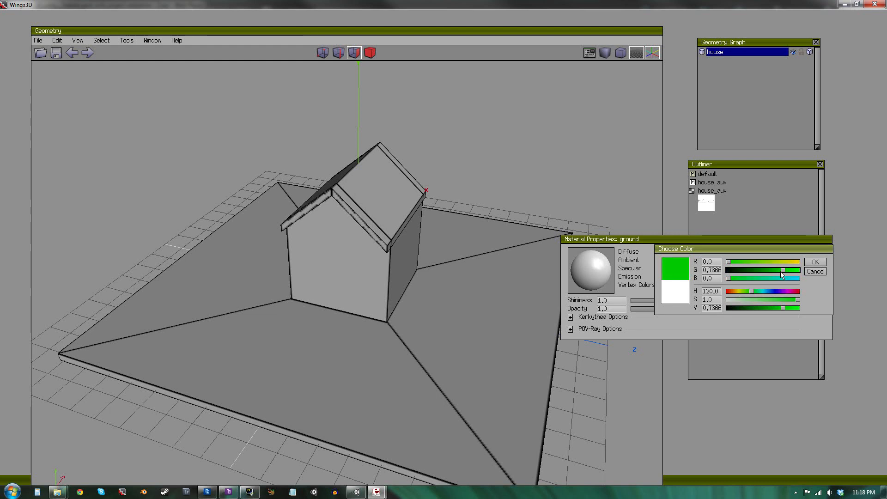
{"action": "left_click", "coordinate": [816, 262]}
{"action": "left_click", "coordinate": [821, 254]}
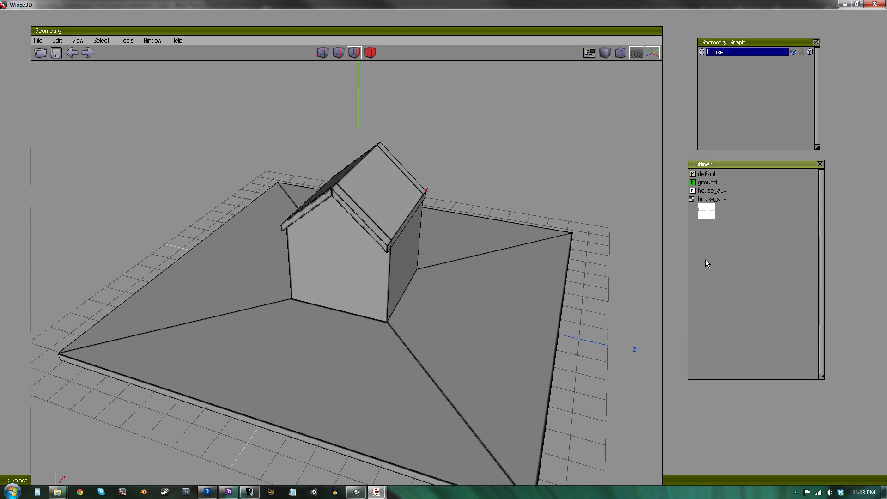
Select the four ground faces around the house and assign the ground material to them.
{"action": "left_click", "coordinate": [481, 329]}
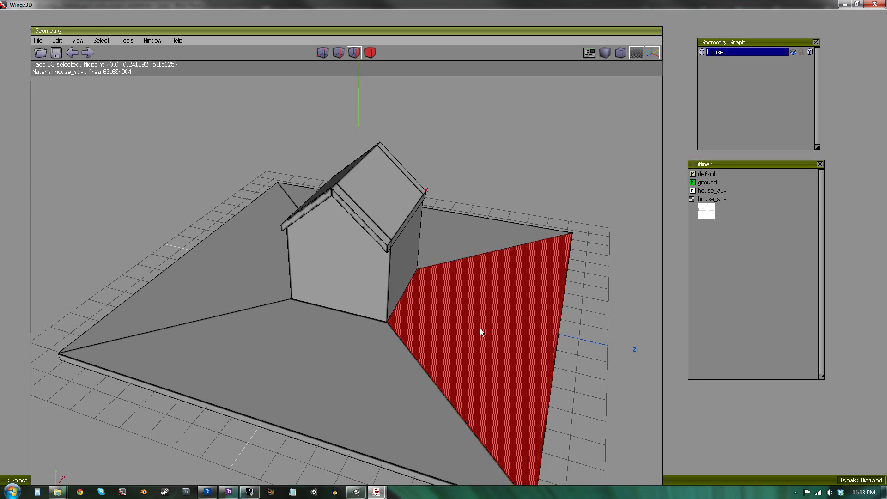
{"action": "left_click", "coordinate": [459, 239]}
{"action": "left_click", "coordinate": [336, 339]}
{"action": "left_click", "coordinate": [304, 314]}
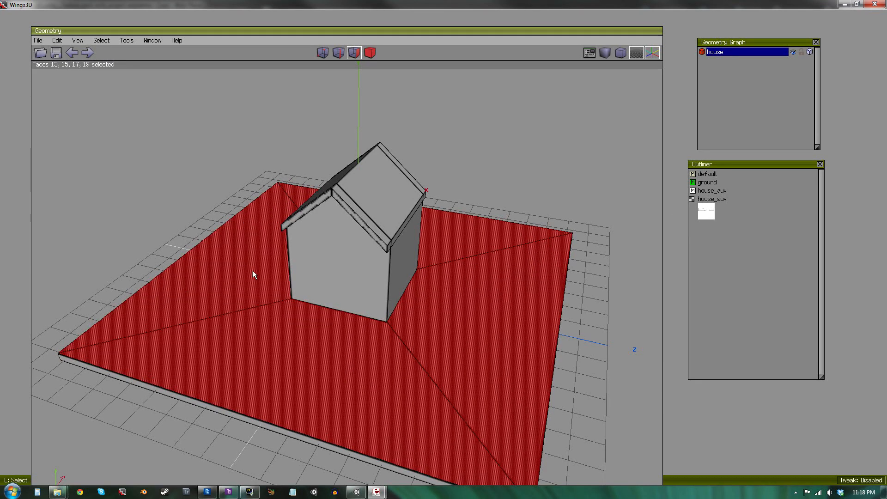
{"action": "left_click", "coordinate": [708, 183]}
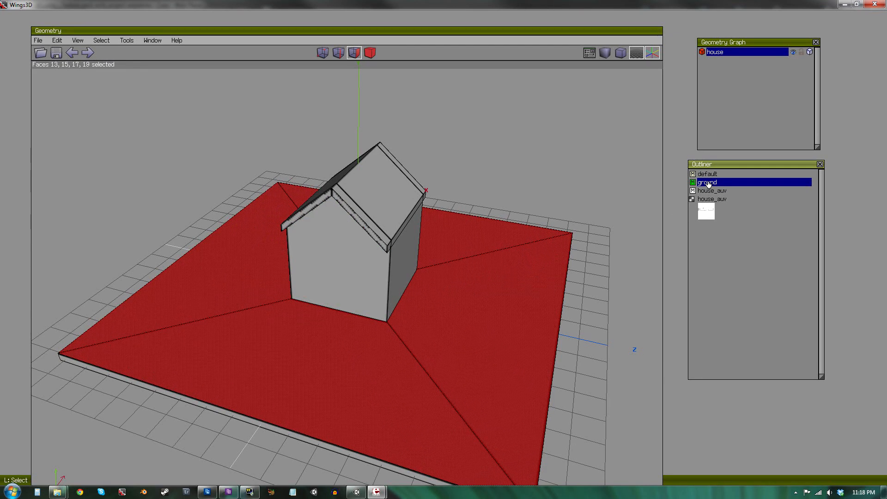
{"action": "right_click", "coordinate": [709, 184]}
{"action": "left_click", "coordinate": [725, 187]}
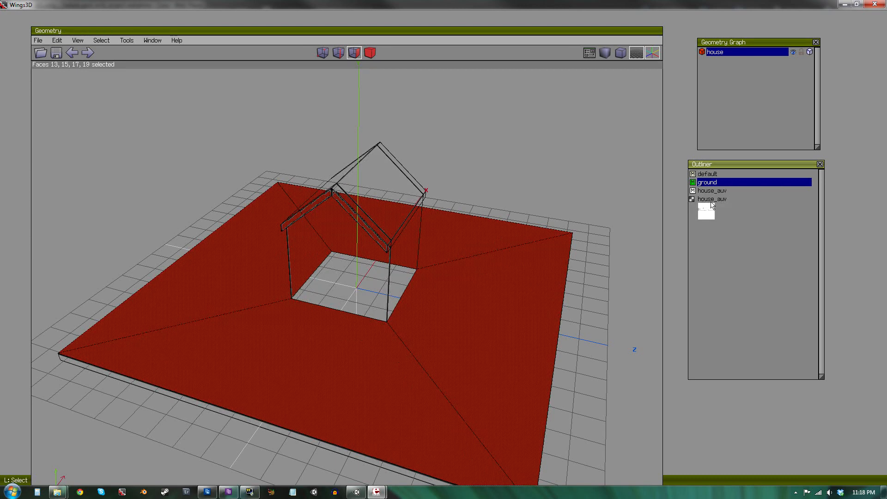
{"action": "key", "text": "space"}
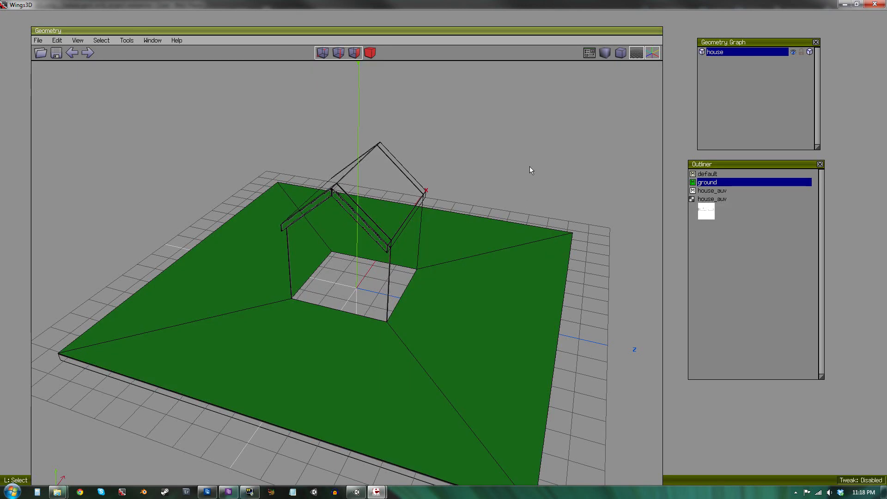
Create a new material named walls with a red diffuse colour.
{"action": "middle_click_drag", "start_coordinate": [530, 167], "coordinate": [351, 144]}
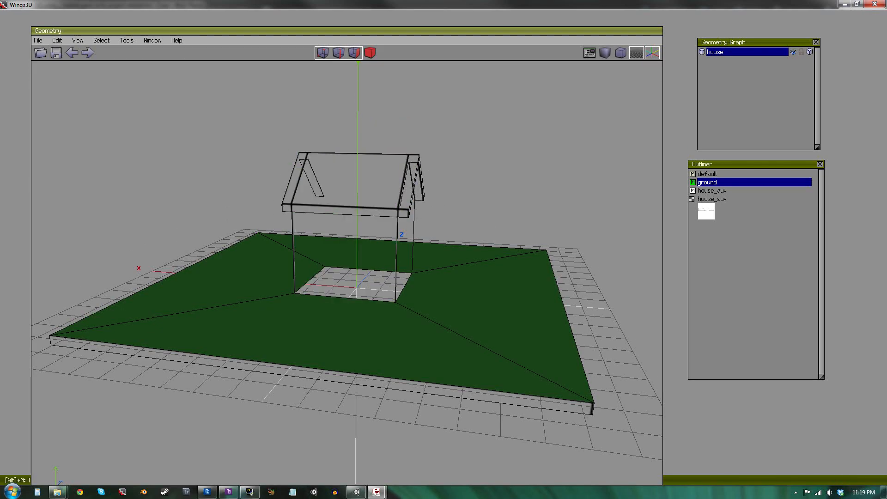
{"action": "middle_click_drag", "start_coordinate": [351, 232], "coordinate": [236, 276]}
{"action": "left_click", "coordinate": [730, 262]}
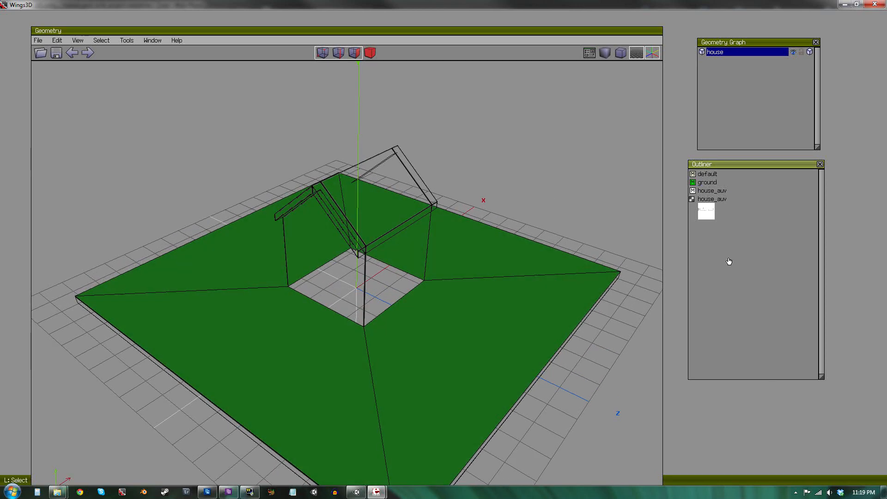
{"action": "right_click", "coordinate": [724, 230]}
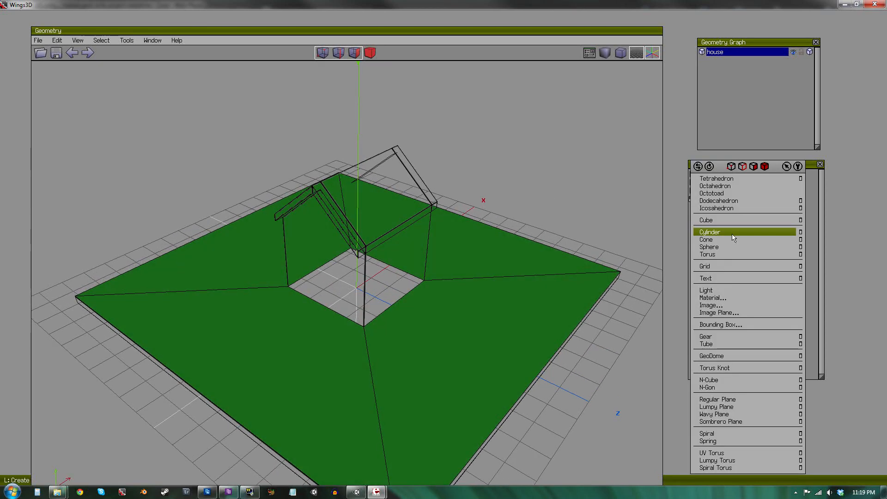
{"action": "left_click", "coordinate": [739, 297]}
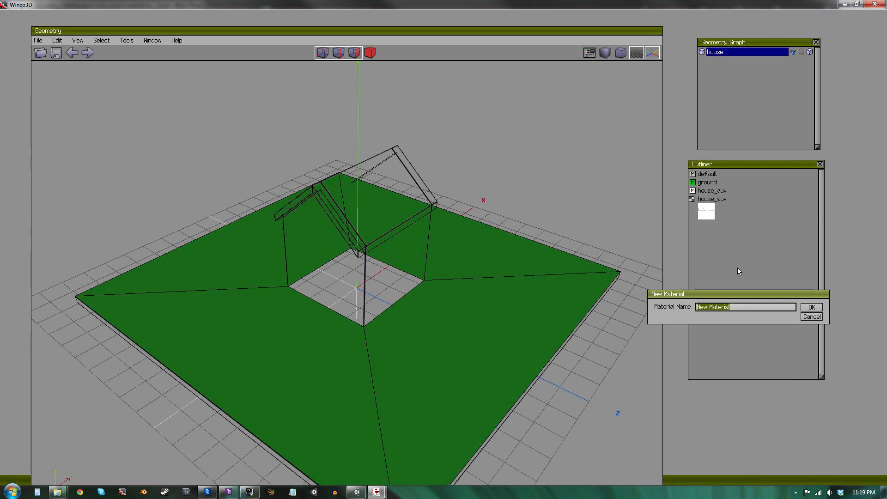
{"action": "type", "text": "walls"}
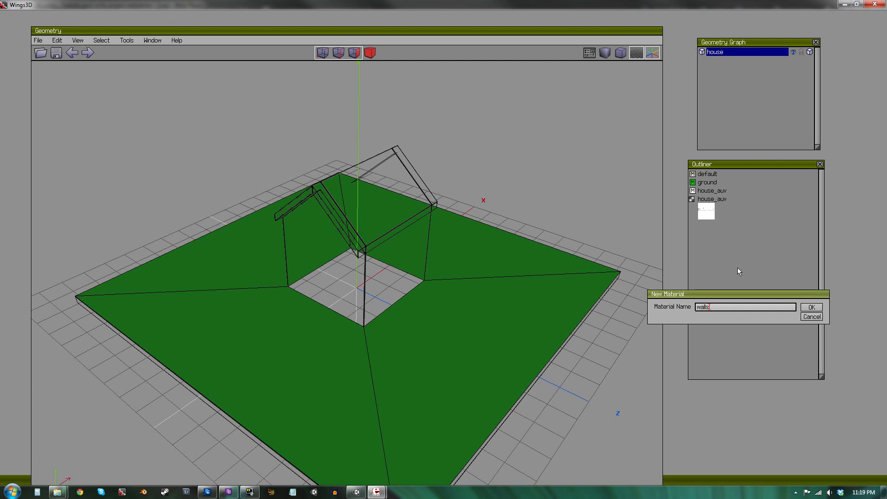
{"action": "key", "text": "Return"}
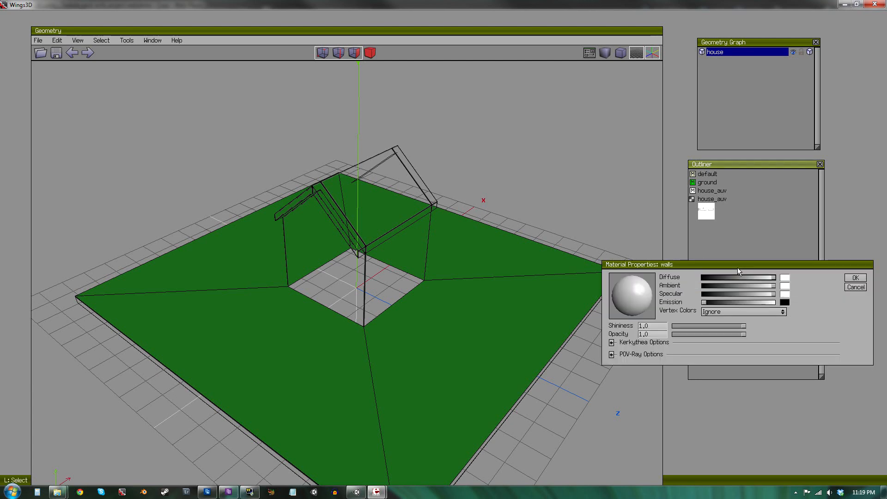
{"action": "left_click", "coordinate": [785, 278]}
{"action": "left_click_drag", "start_coordinate": [781, 295], "coordinate": [763, 305]}
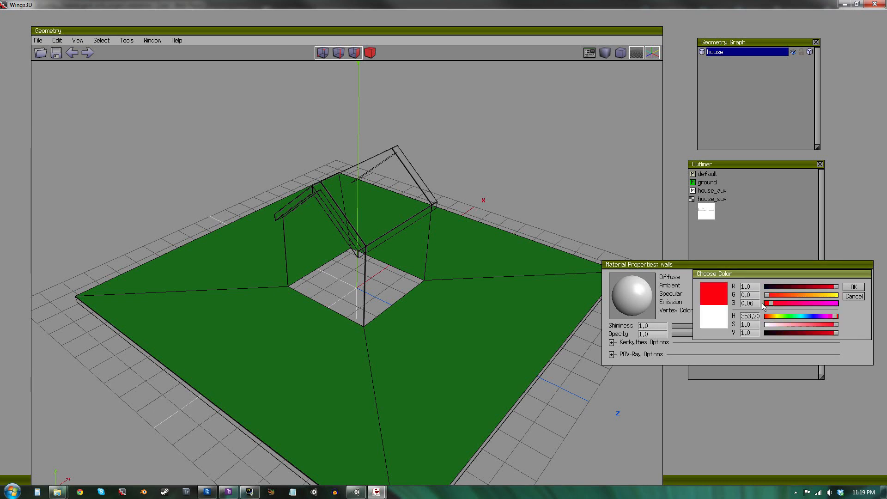
{"action": "left_click", "coordinate": [854, 287]}
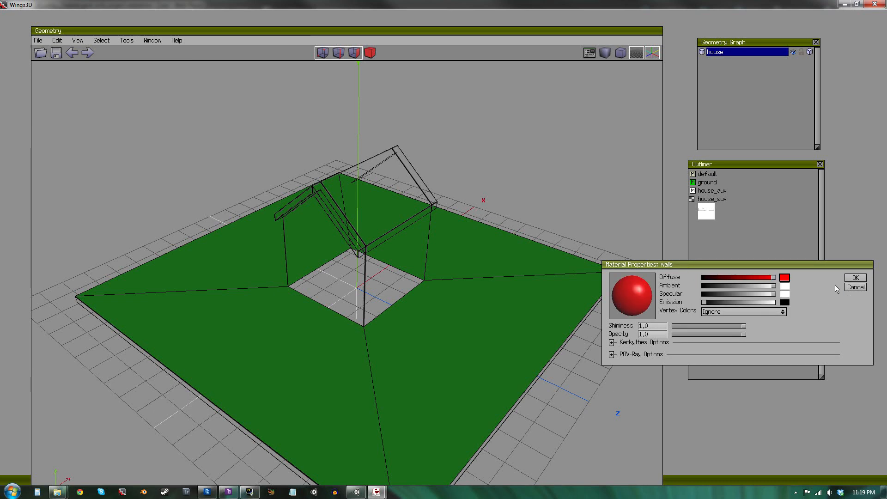
{"action": "left_click", "coordinate": [851, 278]}
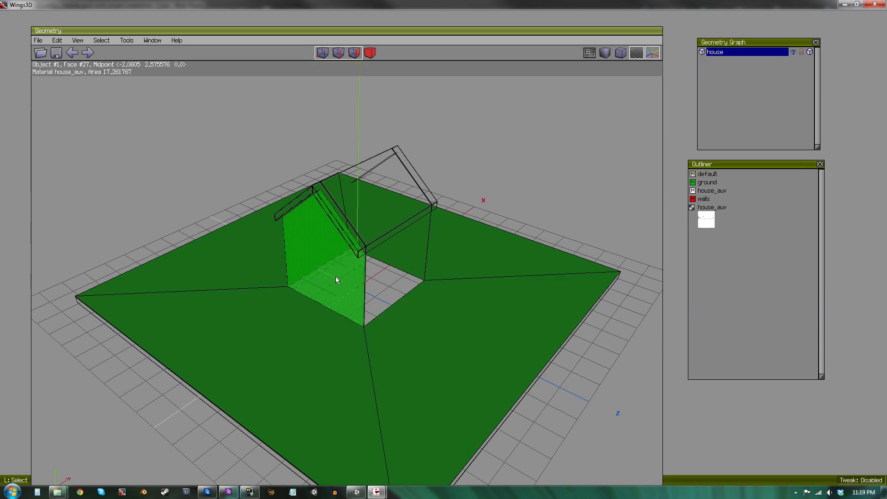
Select the four house wall faces and assign the walls material to them.
{"action": "left_click", "coordinate": [384, 278]}
{"action": "middle_click_drag", "start_coordinate": [379, 282], "coordinate": [467, 277]}
{"action": "left_click", "coordinate": [371, 245]}
{"action": "left_click", "coordinate": [324, 237]}
{"action": "left_click", "coordinate": [709, 199]}
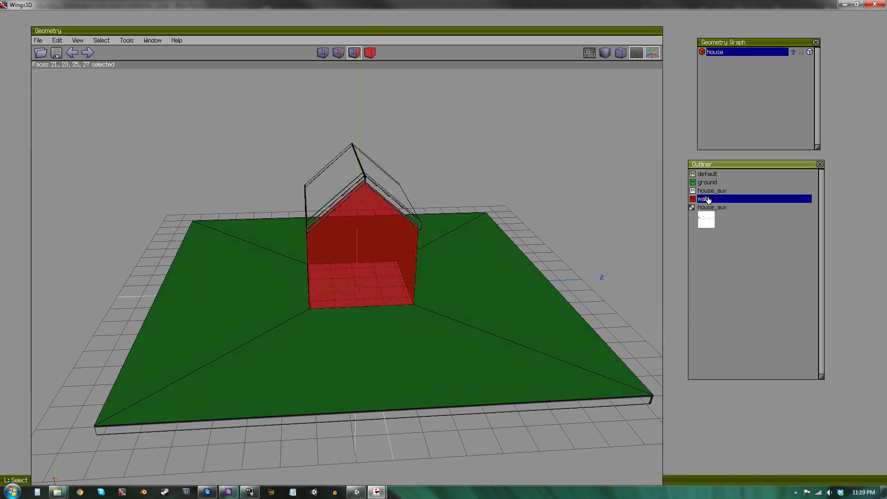
{"action": "right_click", "coordinate": [710, 199]}
{"action": "left_click", "coordinate": [712, 202]}
Create a new material named roof with a cyan diffuse colour.
{"action": "left_click", "coordinate": [555, 245]}
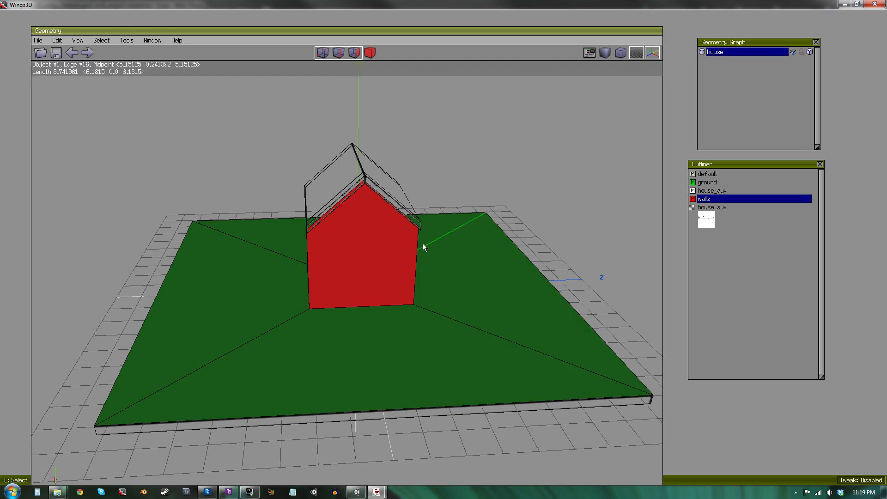
{"action": "middle_click_drag", "start_coordinate": [423, 243], "coordinate": [439, 268], "text": "alt"}
{"action": "right_click", "coordinate": [721, 266]}
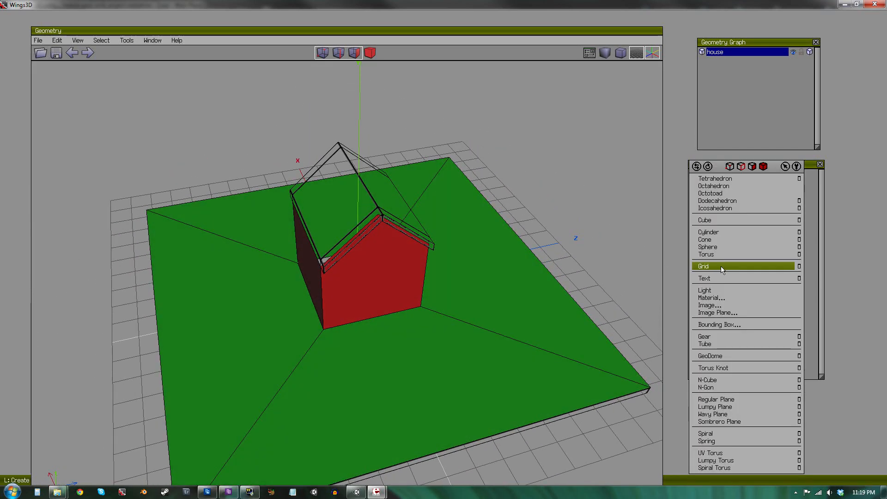
{"action": "left_click", "coordinate": [714, 297]}
{"action": "type", "text": "roof"}
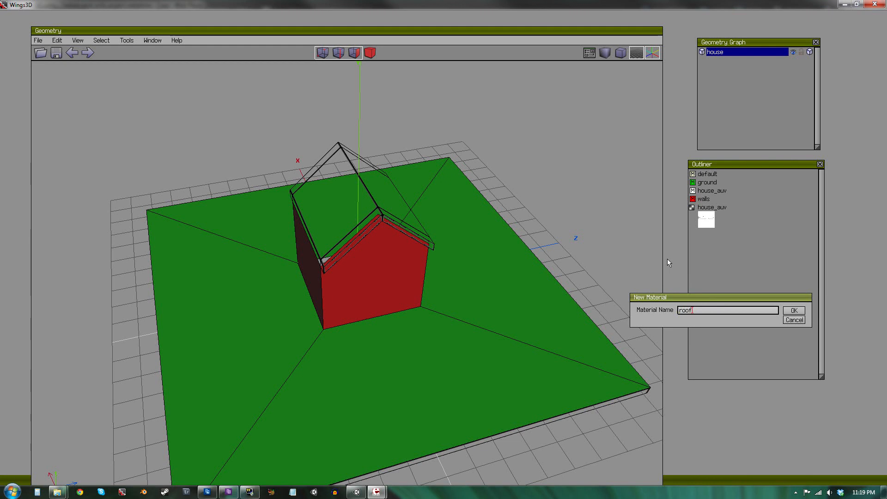
{"action": "key", "text": "Return"}
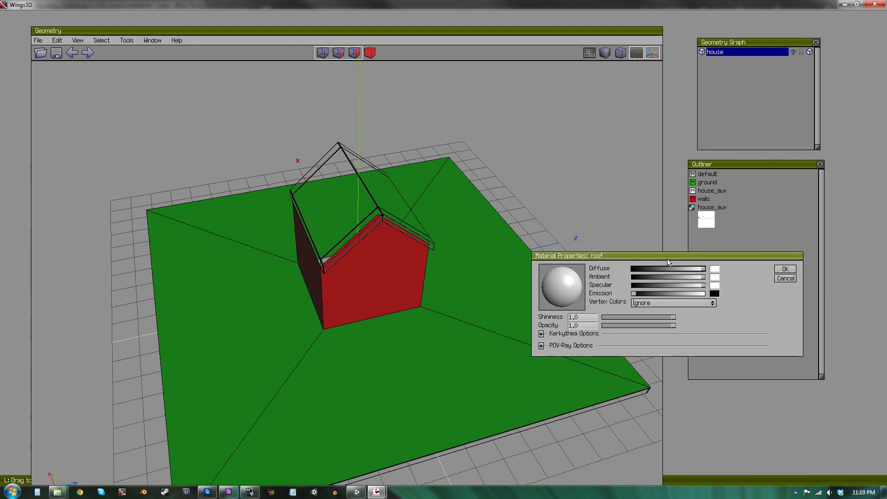
{"action": "left_click", "coordinate": [715, 269]}
{"action": "left_click_drag", "start_coordinate": [710, 278], "coordinate": [687, 277]}
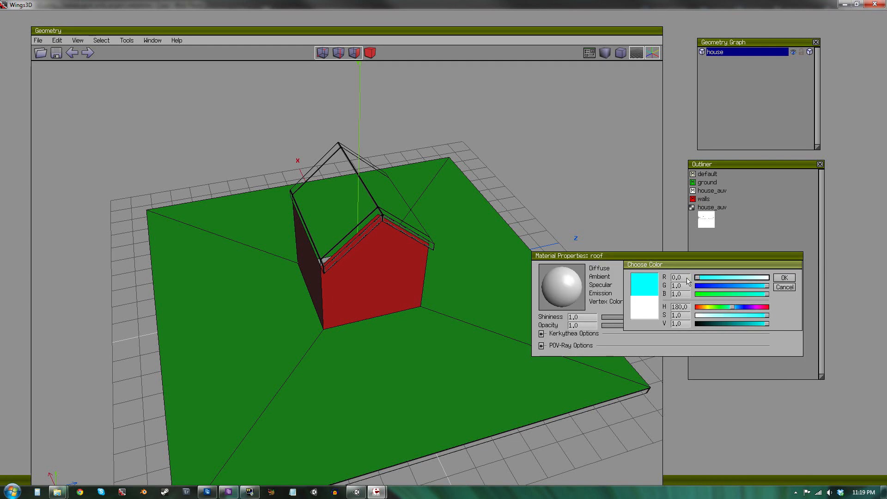
{"action": "left_click", "coordinate": [784, 278]}
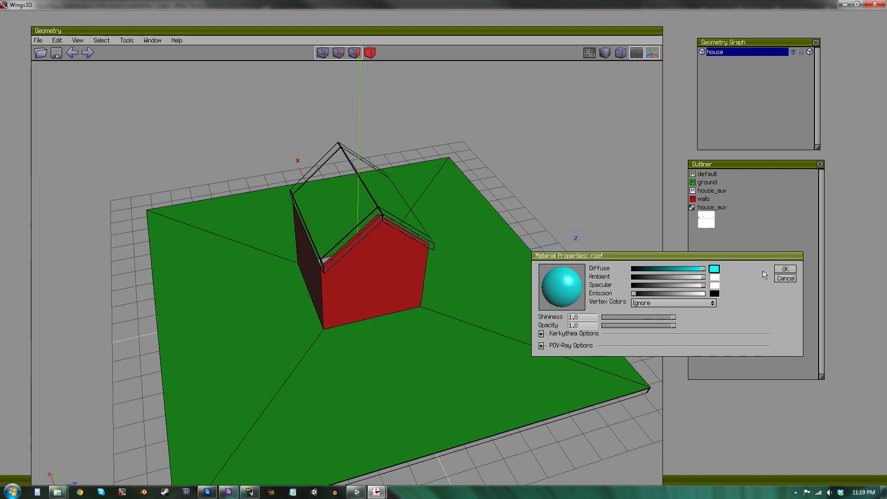
{"action": "left_click", "coordinate": [785, 269]}
Select the six roof faces including the eave trims and assign the roof material to them.
{"action": "left_click", "coordinate": [337, 201]}
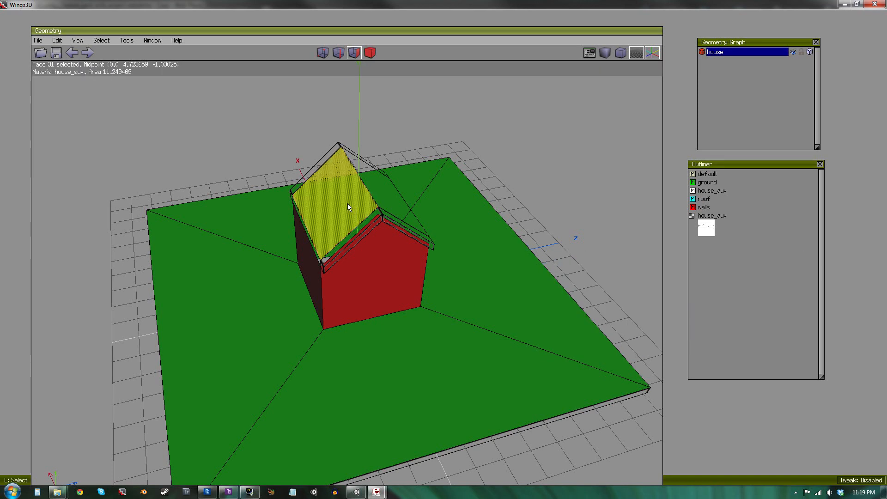
{"action": "left_click", "coordinate": [389, 199]}
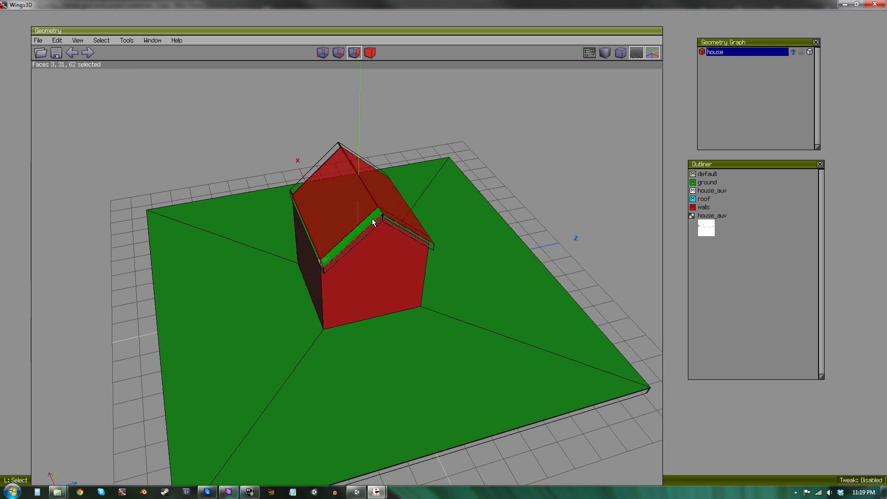
{"action": "left_click", "coordinate": [373, 222]}
{"action": "left_click", "coordinate": [349, 152]}
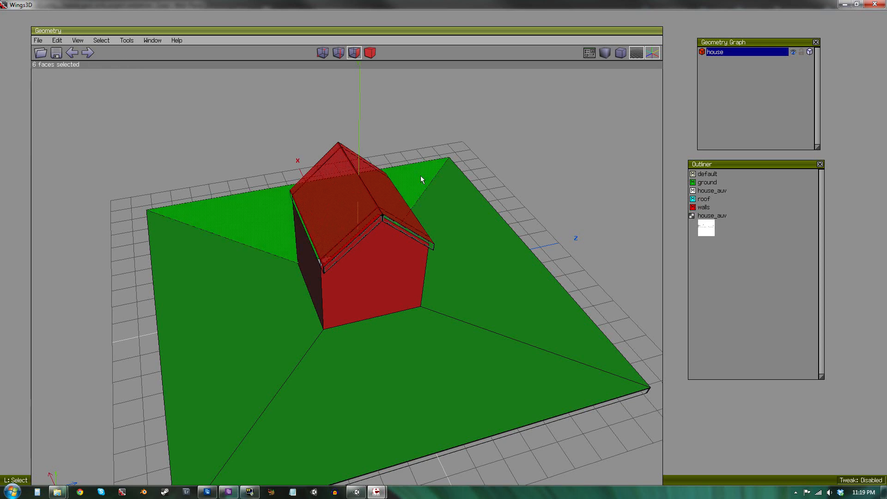
{"action": "middle_click_drag", "start_coordinate": [428, 192], "coordinate": [359, 198], "text": "alt"}
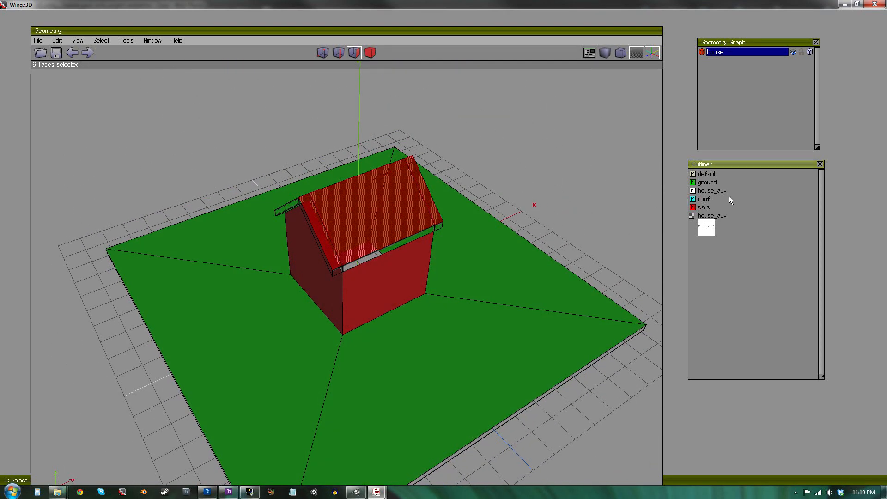
{"action": "left_click", "coordinate": [723, 198]}
{"action": "right_click", "coordinate": [723, 198]}
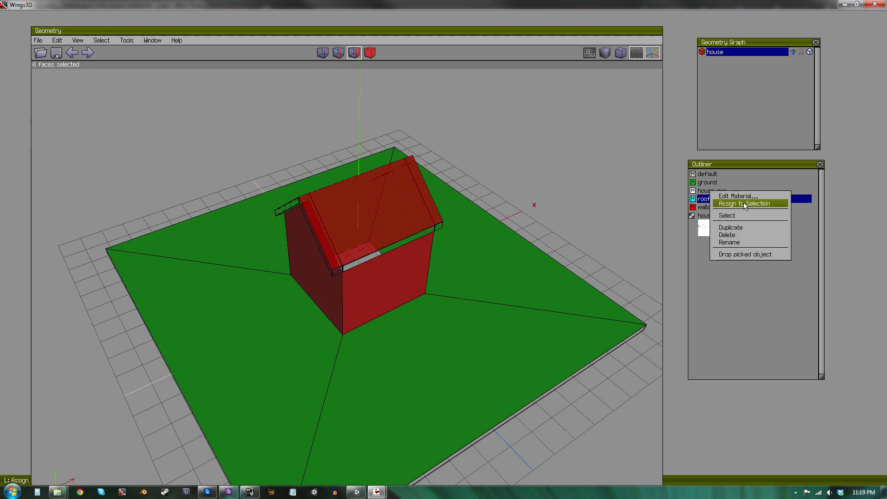
{"action": "left_click", "coordinate": [744, 204]}
{"action": "key", "text": "space"}
Create a new material named edges with a magenta diffuse colour.
{"action": "middle_click_drag", "start_coordinate": [558, 155], "coordinate": [554, 239], "text": "alt"}
{"action": "scroll", "coordinate": [554, 253], "scroll_direction": "up", "scroll_amount": 5}
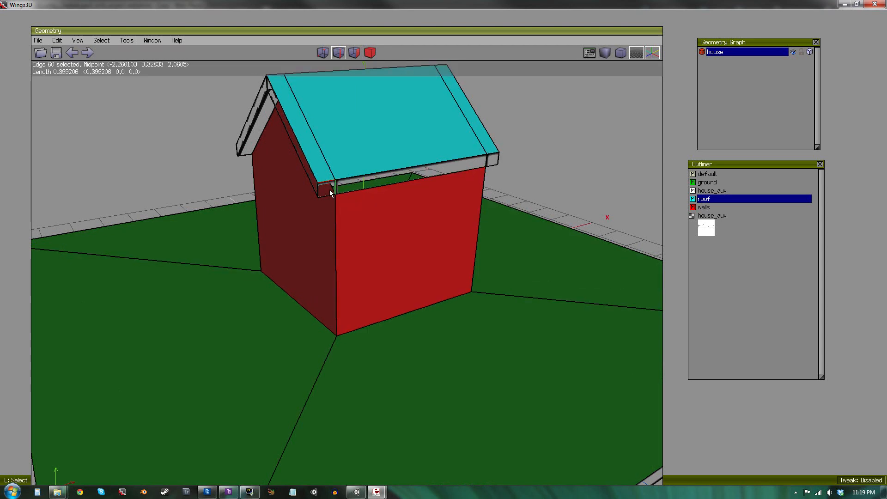
{"action": "key", "text": "f"}
{"action": "left_click", "coordinate": [345, 186]}
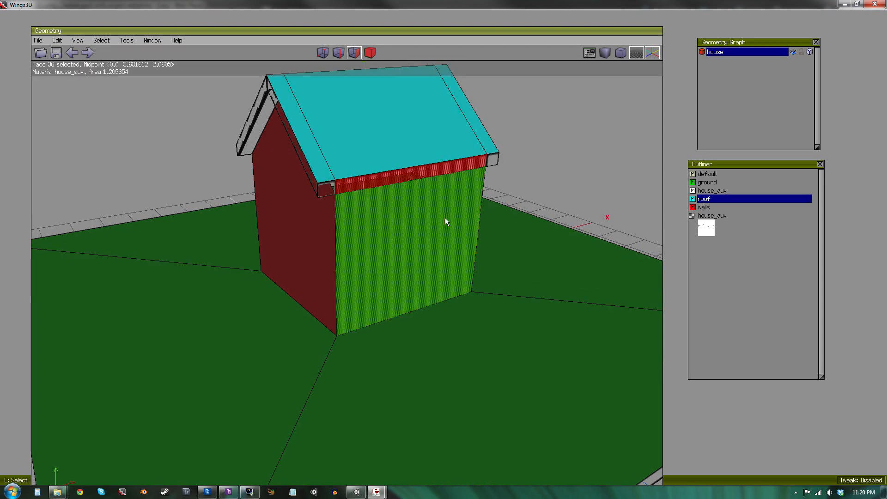
{"action": "right_click", "coordinate": [737, 268]}
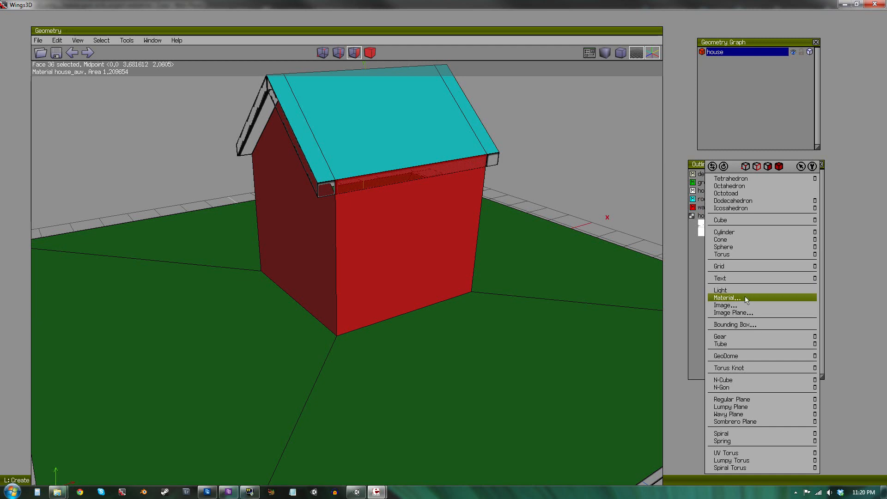
{"action": "left_click", "coordinate": [728, 297]}
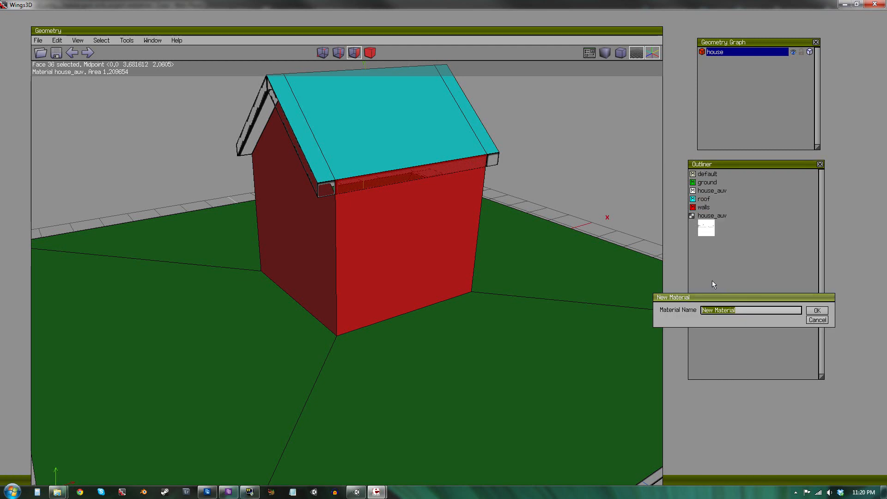
{"action": "type", "text": "edgews"}
{"action": "key", "text": "BackSpace"}
{"action": "key", "text": "BackSpace"}
{"action": "type", "text": "s"}
{"action": "key", "text": "Return"}
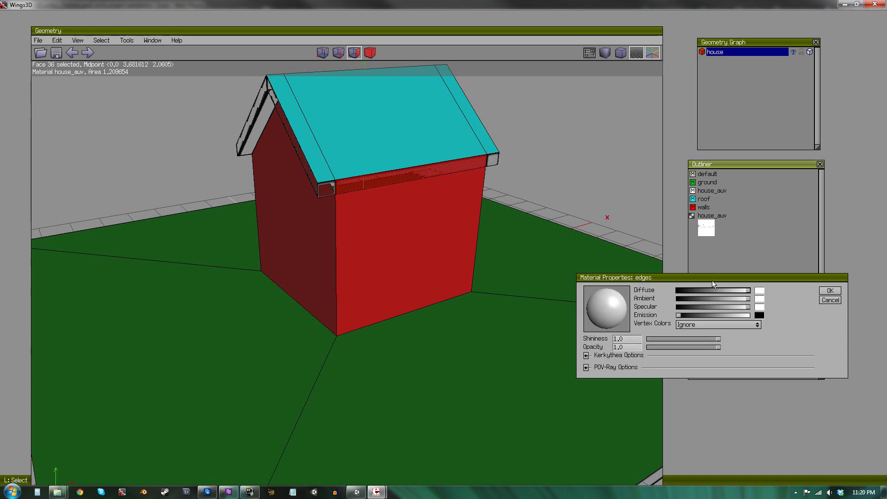
{"action": "left_click", "coordinate": [761, 292]}
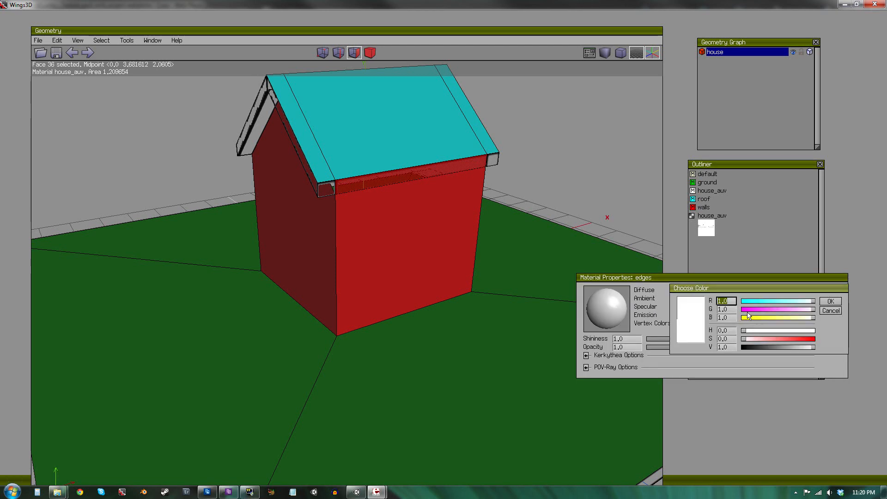
{"action": "left_click_drag", "start_coordinate": [745, 310], "coordinate": [736, 312]}
{"action": "left_click", "coordinate": [832, 301]}
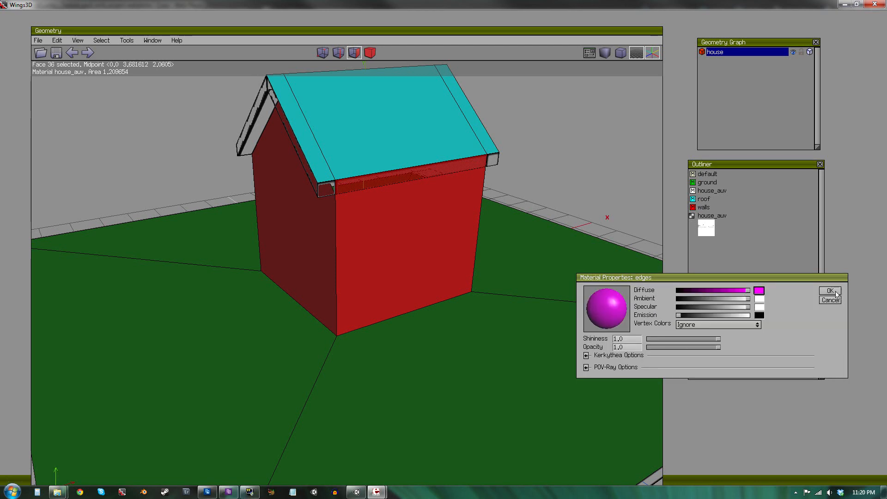
{"action": "left_click", "coordinate": [830, 291]}
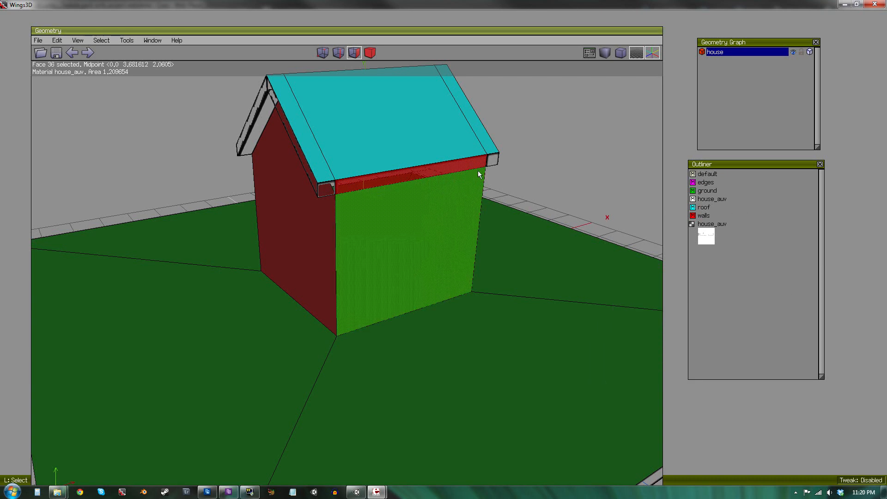
Select the ten eave and gable trim faces around the roof and assign the edges material to them.
{"action": "left_click", "coordinate": [493, 160]}
{"action": "left_click", "coordinate": [330, 186]}
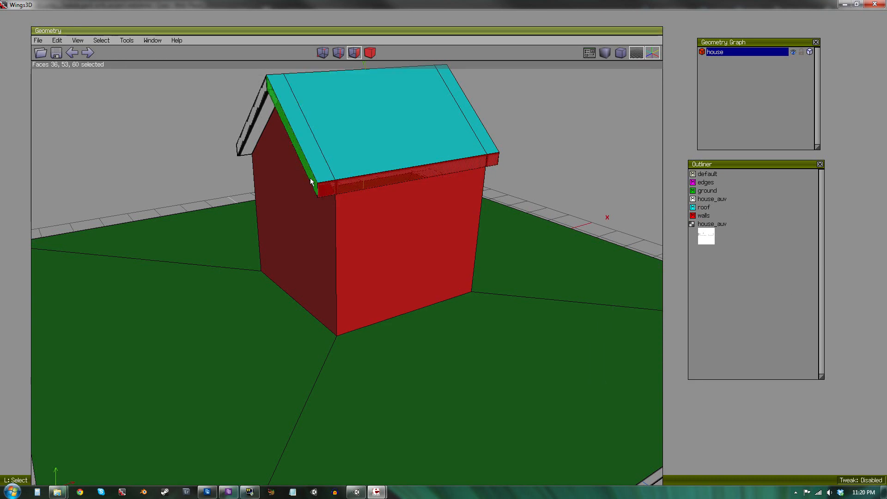
{"action": "left_click", "coordinate": [310, 179]}
{"action": "left_click", "coordinate": [256, 113]}
{"action": "middle_click_drag", "start_coordinate": [264, 167], "coordinate": [306, 162], "text": "alt"}
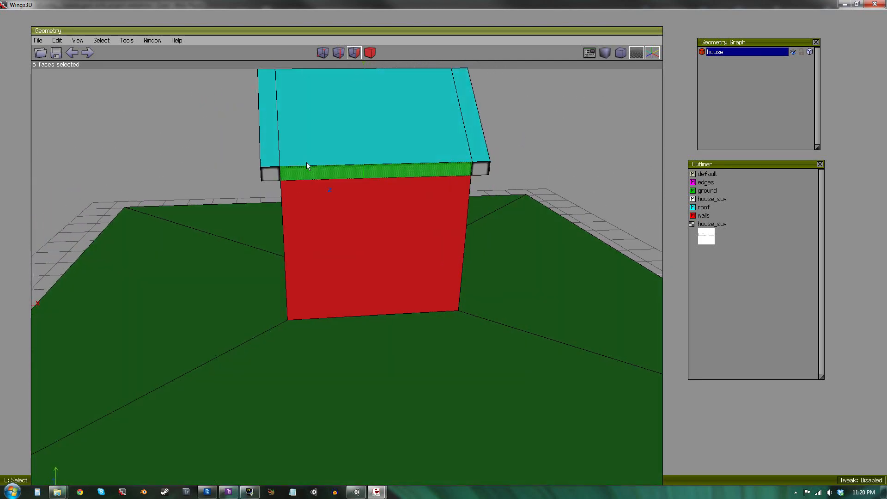
{"action": "left_click", "coordinate": [477, 171]}
{"action": "left_click", "coordinate": [329, 171]}
{"action": "left_click", "coordinate": [270, 174]}
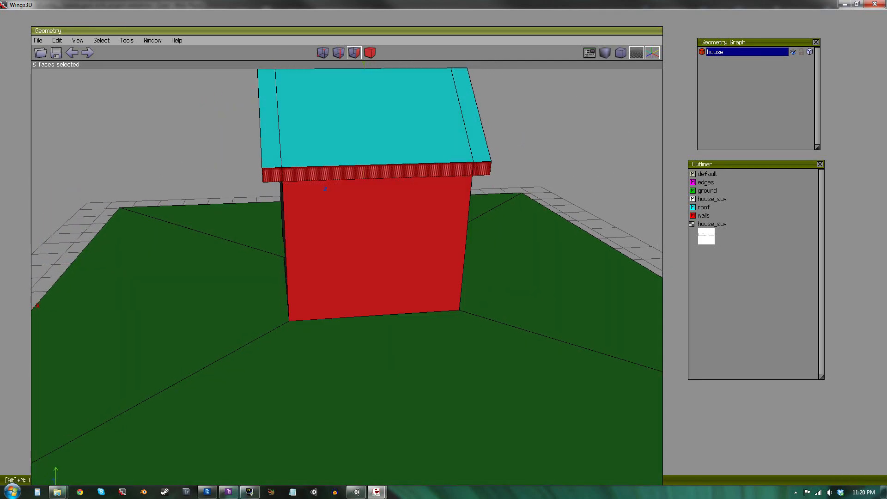
{"action": "middle_click_drag", "start_coordinate": [271, 174], "coordinate": [324, 183], "text": "alt"}
{"action": "left_click", "coordinate": [348, 80]}
{"action": "left_click", "coordinate": [306, 117]}
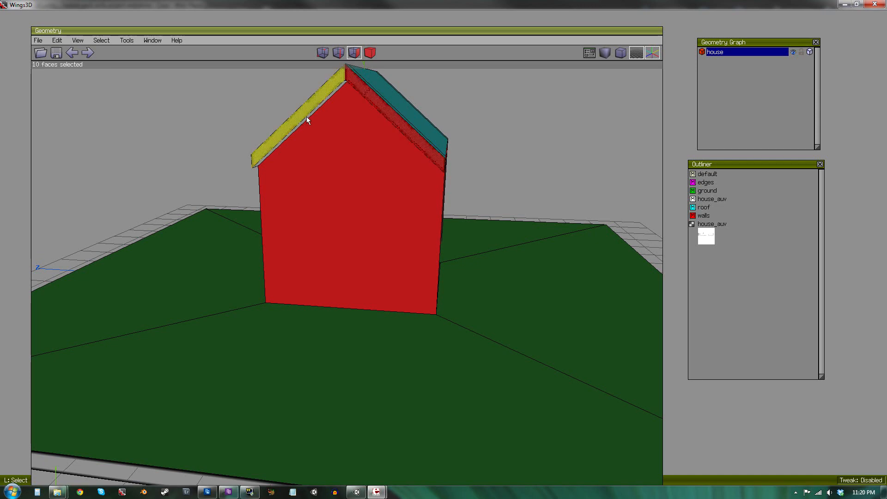
{"action": "middle_click_drag", "start_coordinate": [307, 117], "coordinate": [323, 152], "text": "alt"}
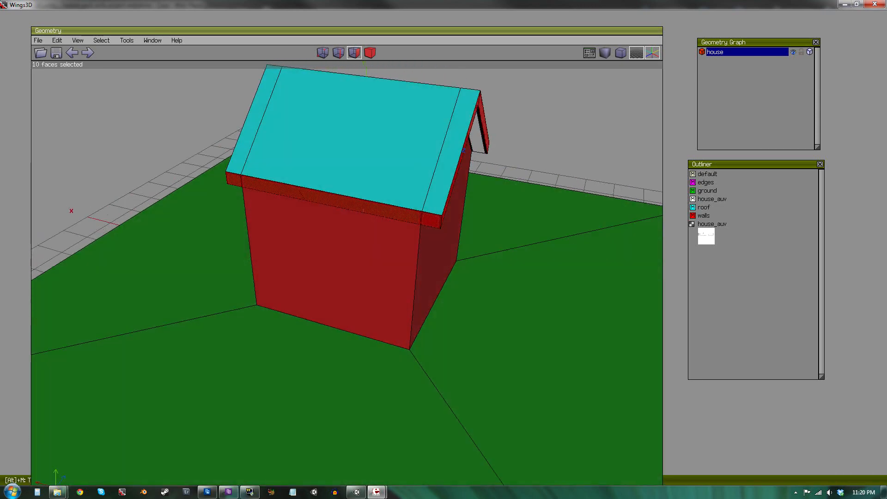
{"action": "left_click_drag", "start_coordinate": [323, 153], "coordinate": [440, 154], "text": "alt"}
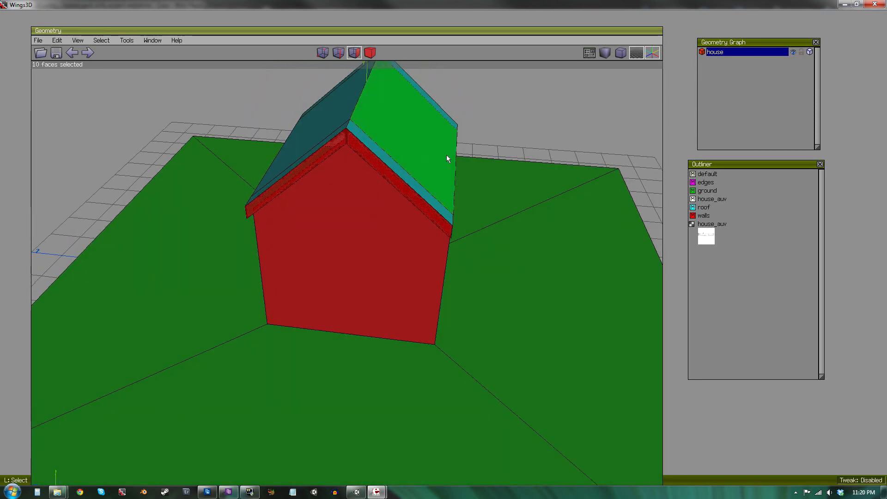
{"action": "left_click", "coordinate": [697, 184]}
{"action": "right_click", "coordinate": [714, 186]}
{"action": "left_click", "coordinate": [722, 191]}
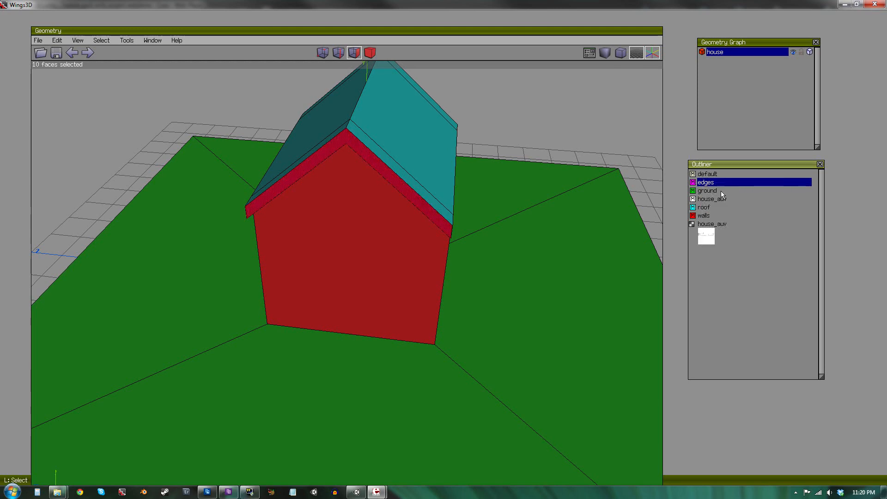
{"action": "key", "text": "space"}
Create a new material named underside with a yellow diffuse colour.
{"action": "middle_click_drag", "start_coordinate": [581, 212], "coordinate": [712, 215], "text": "alt"}
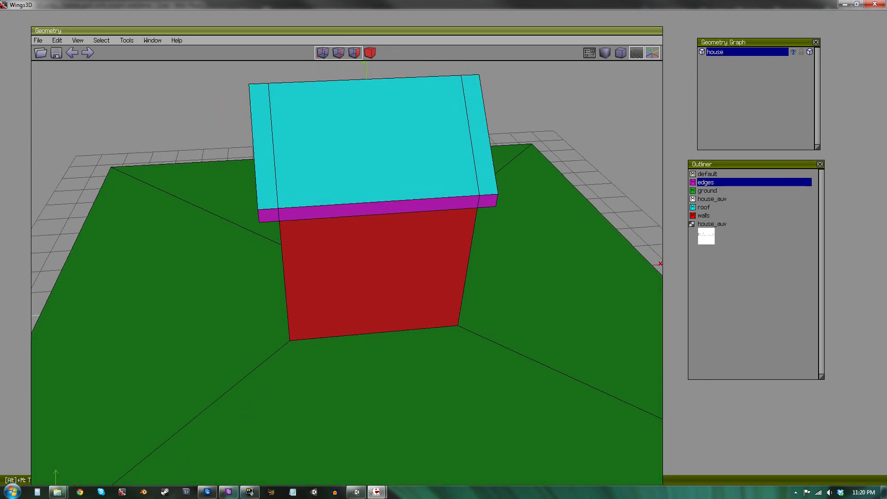
{"action": "middle_click_drag", "start_coordinate": [509, 222], "coordinate": [374, 171], "text": "alt"}
{"action": "right_click", "coordinate": [754, 287]}
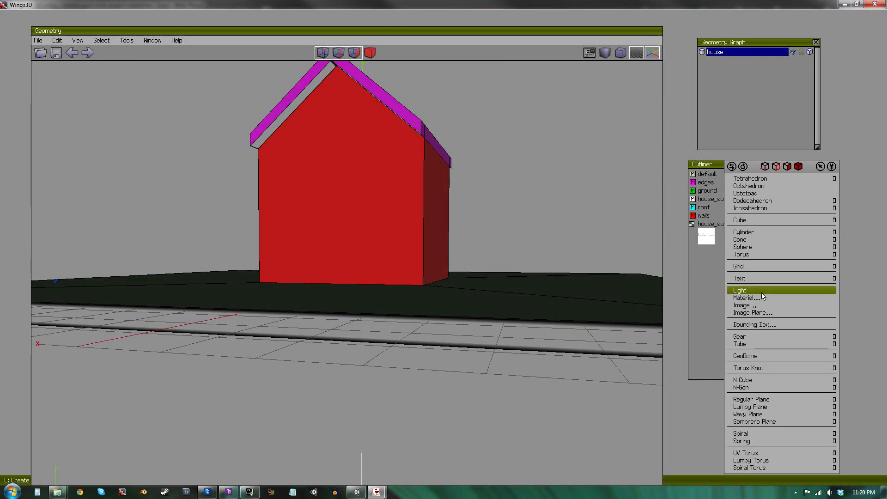
{"action": "left_click", "coordinate": [761, 297]}
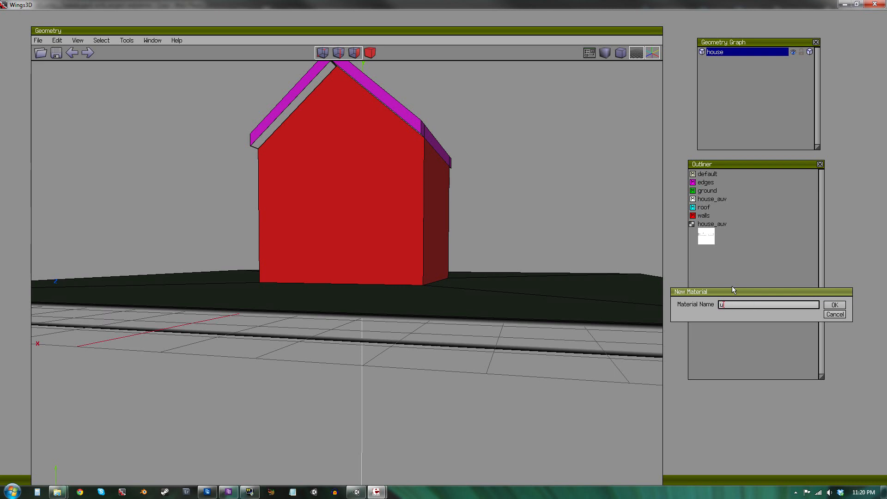
{"action": "type", "text": "underside"}
{"action": "key", "text": "Return"}
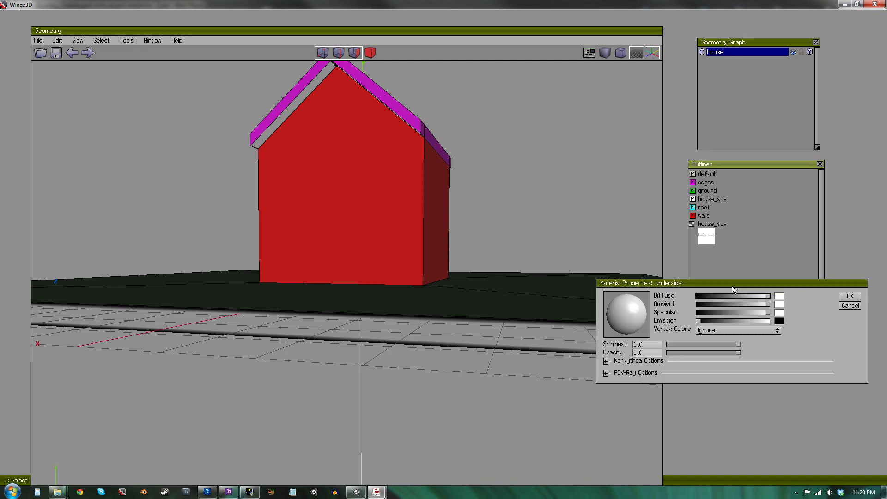
{"action": "left_click", "coordinate": [780, 298]}
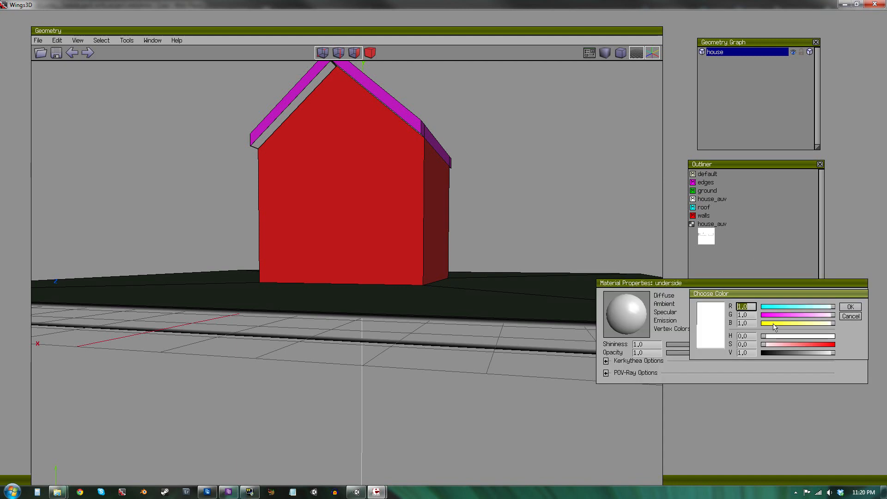
{"action": "left_click_drag", "start_coordinate": [773, 324], "coordinate": [754, 326]}
{"action": "left_click", "coordinate": [851, 307]}
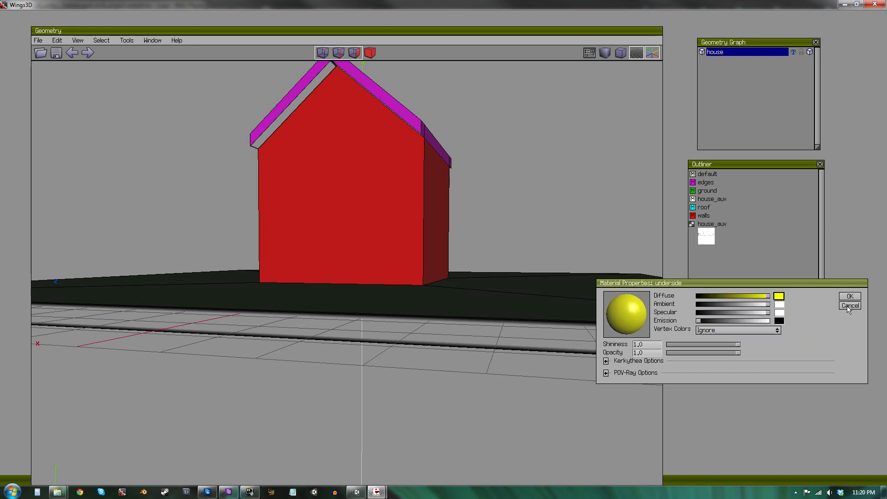
{"action": "left_click", "coordinate": [850, 296]}
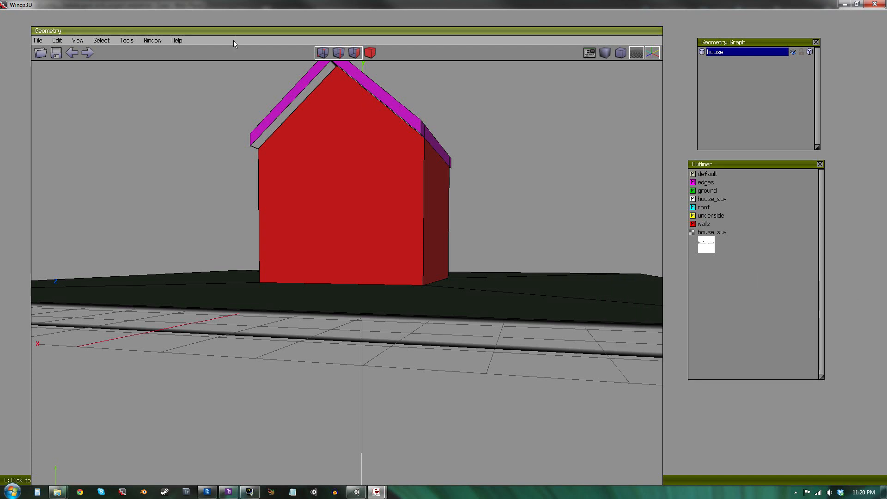
Select the four underside faces of the roof trims using Similar selection.
{"action": "left_click", "coordinate": [318, 80]}
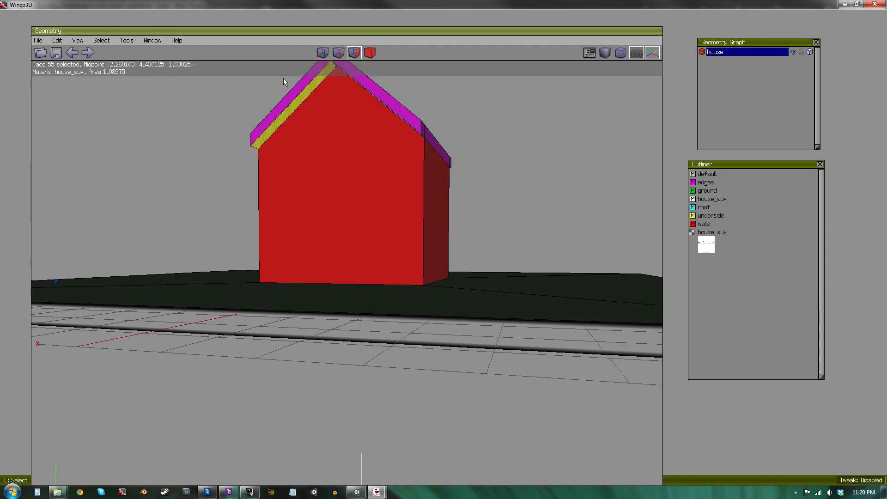
{"action": "left_click", "coordinate": [95, 39]}
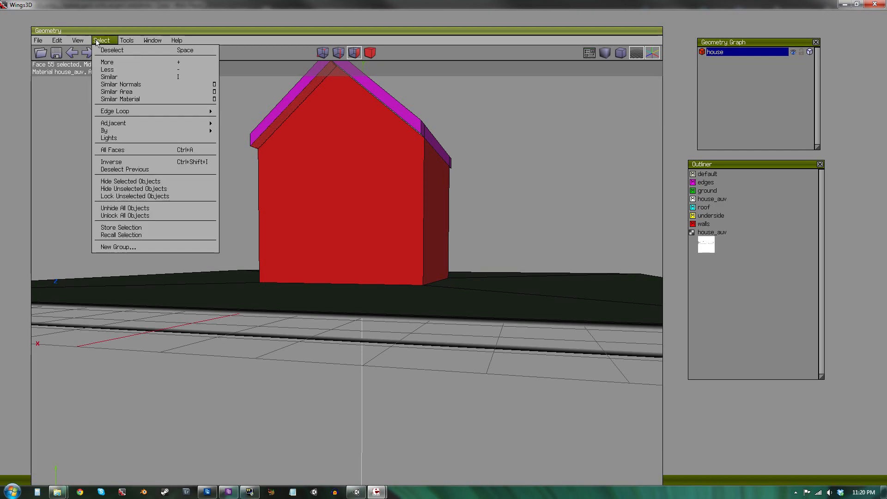
{"action": "left_click", "coordinate": [116, 77]}
{"action": "middle_click_drag", "start_coordinate": [337, 160], "coordinate": [155, 251], "text": "alt"}
{"action": "left_click", "coordinate": [451, 251]}
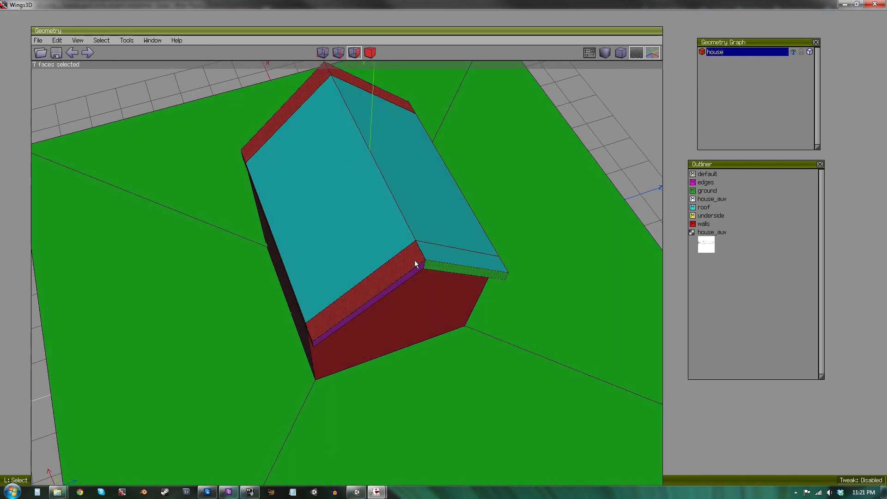
{"action": "left_click", "coordinate": [414, 260]}
{"action": "left_click", "coordinate": [361, 85]}
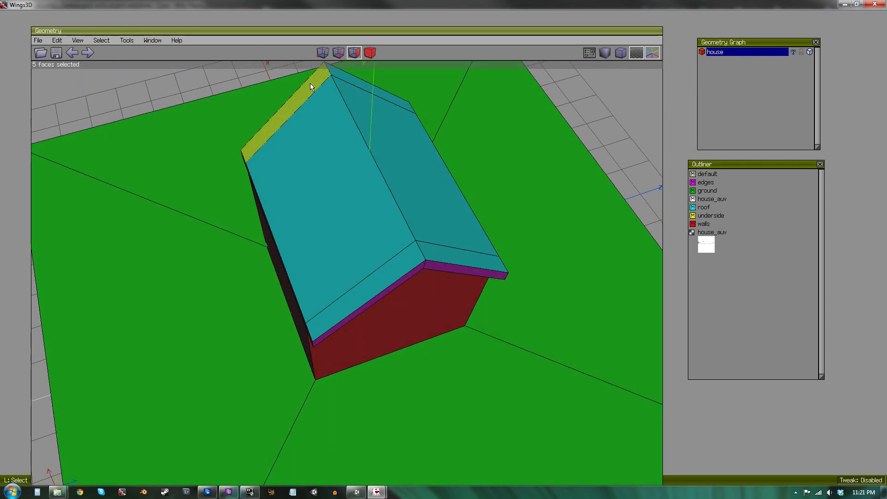
{"action": "left_click", "coordinate": [309, 83]}
{"action": "middle_click_drag", "start_coordinate": [457, 170], "coordinate": [277, 190], "text": "alt"}
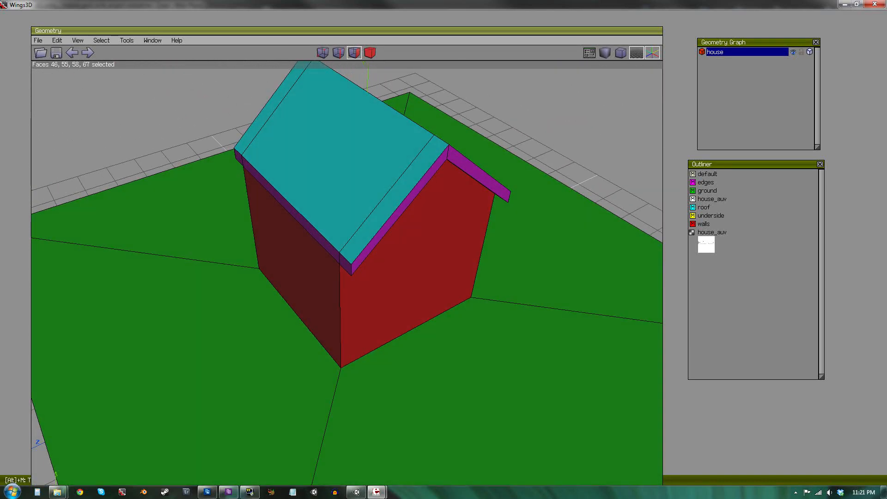
Assign the edges material to the selected trim underside faces.
{"action": "left_click", "coordinate": [714, 182]}
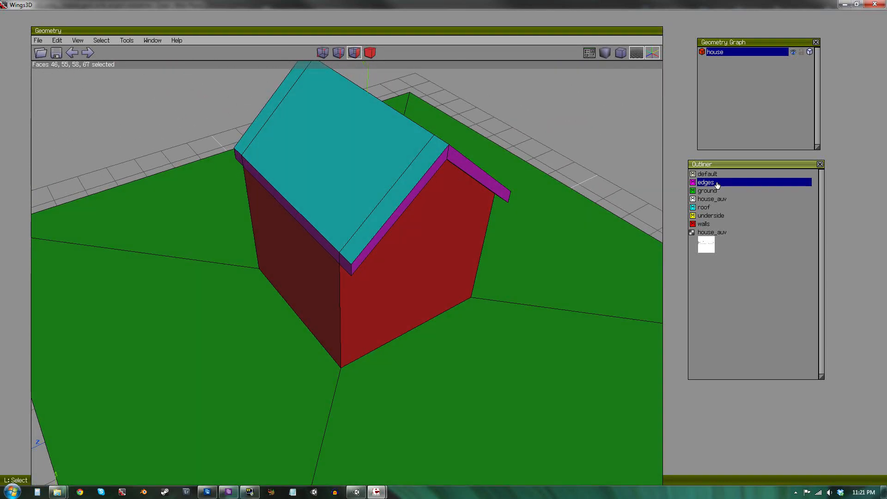
{"action": "right_click", "coordinate": [714, 182]}
{"action": "left_click", "coordinate": [753, 188]}
{"action": "key", "text": "space"}
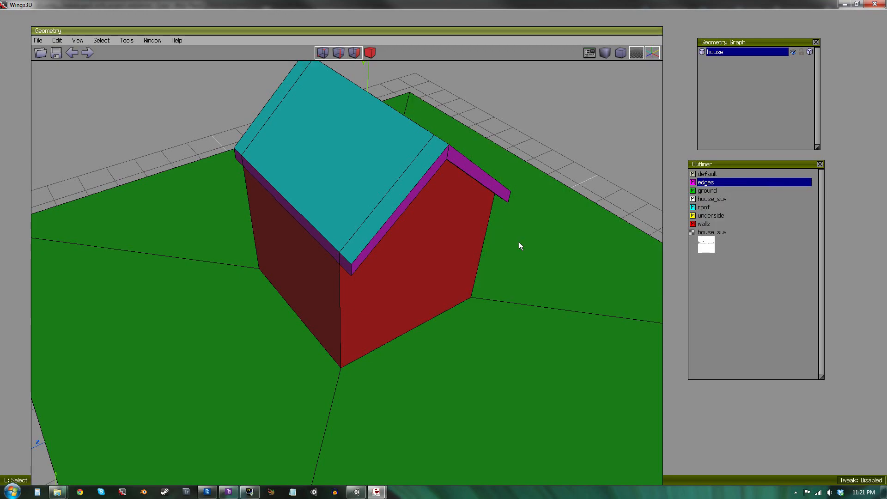
{"action": "middle_click_drag", "start_coordinate": [506, 306], "coordinate": [397, 194], "text": "alt"}
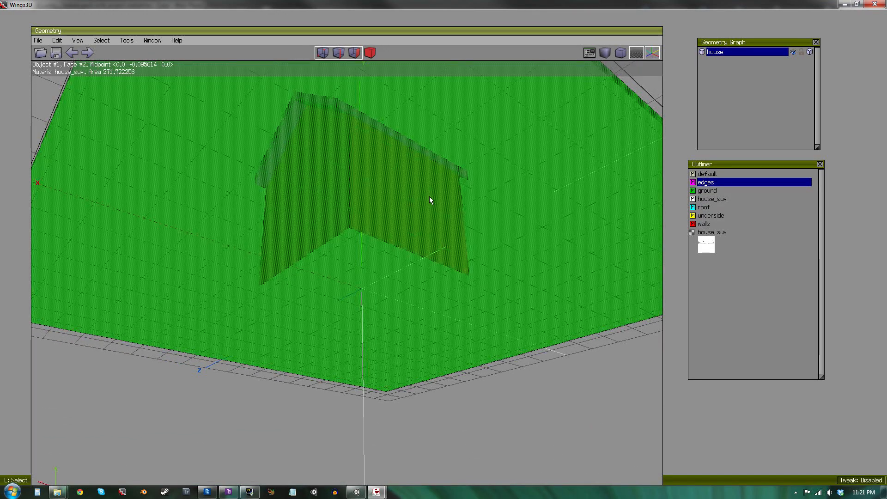
{"action": "key", "text": "ctrl+z"}
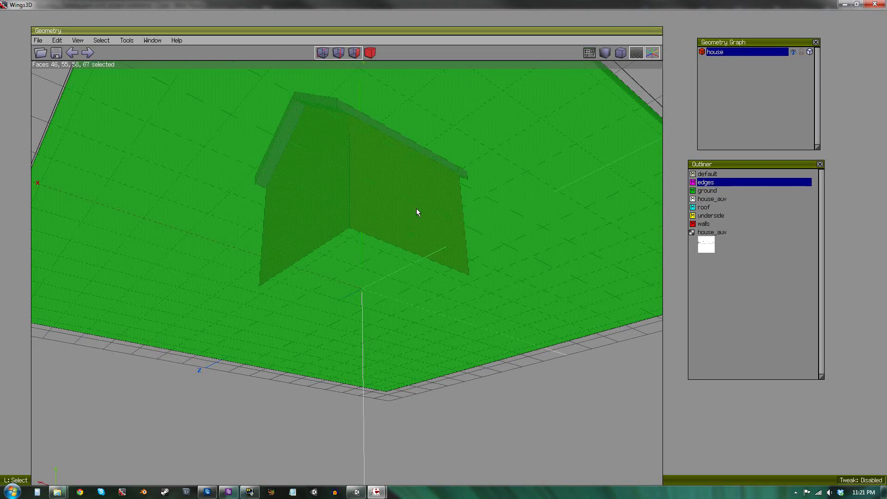
Assign the underside material to the four selected trim underside faces.
{"action": "middle_click_drag", "start_coordinate": [417, 209], "coordinate": [430, 251], "text": "alt"}
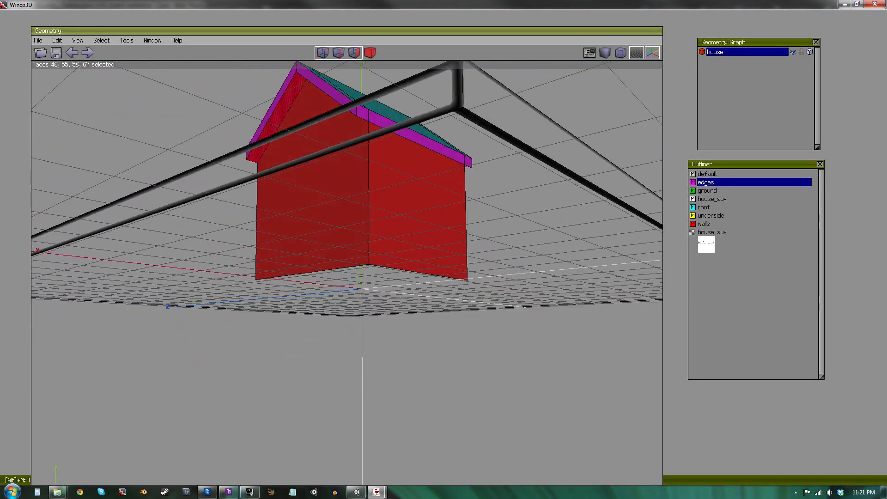
{"action": "left_click", "coordinate": [707, 216]}
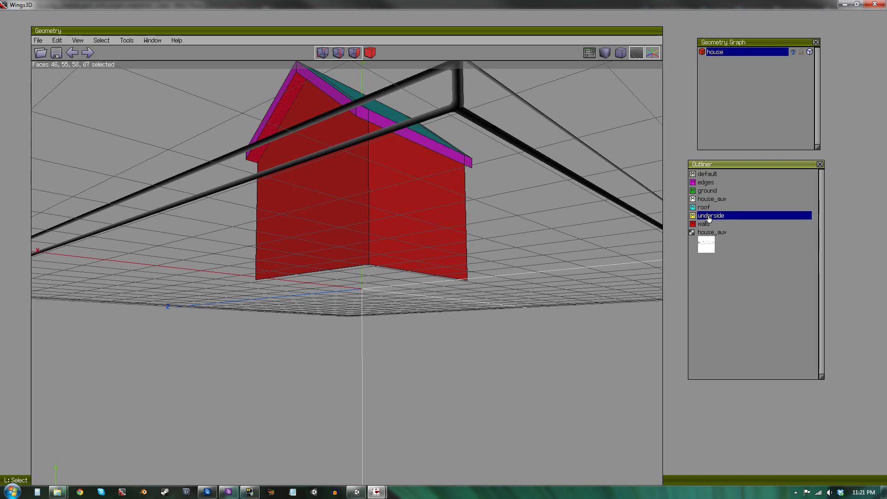
{"action": "right_click", "coordinate": [706, 218]}
{"action": "left_click", "coordinate": [707, 224]}
{"action": "key", "text": "space"}
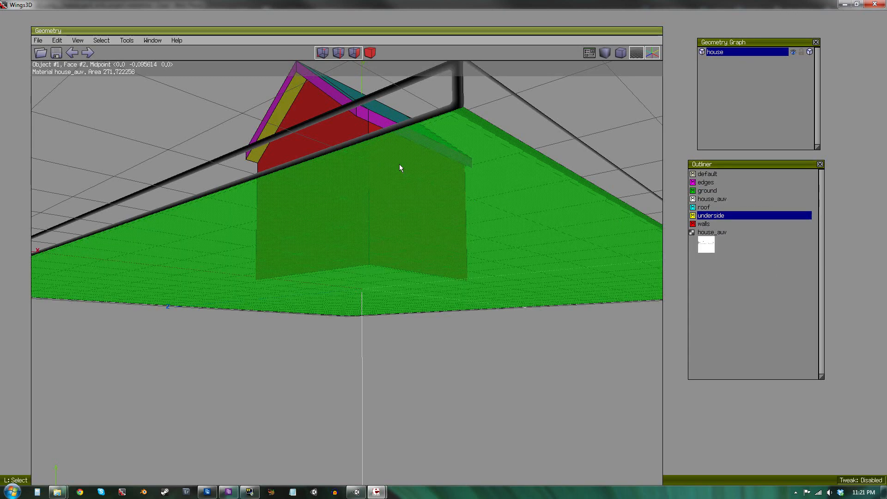
{"action": "middle_click_drag", "start_coordinate": [399, 165], "coordinate": [606, 177], "text": "alt"}
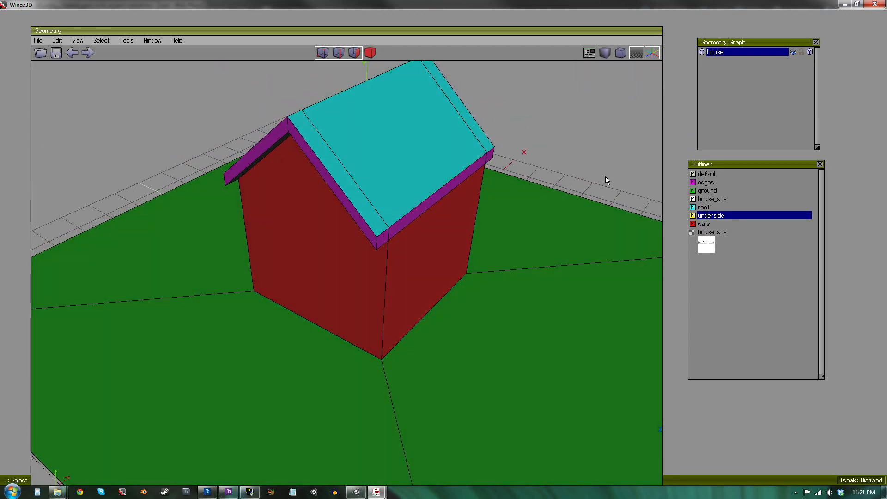
Create a new material named missed and give it a blue colour.
{"action": "right_click", "coordinate": [733, 291]}
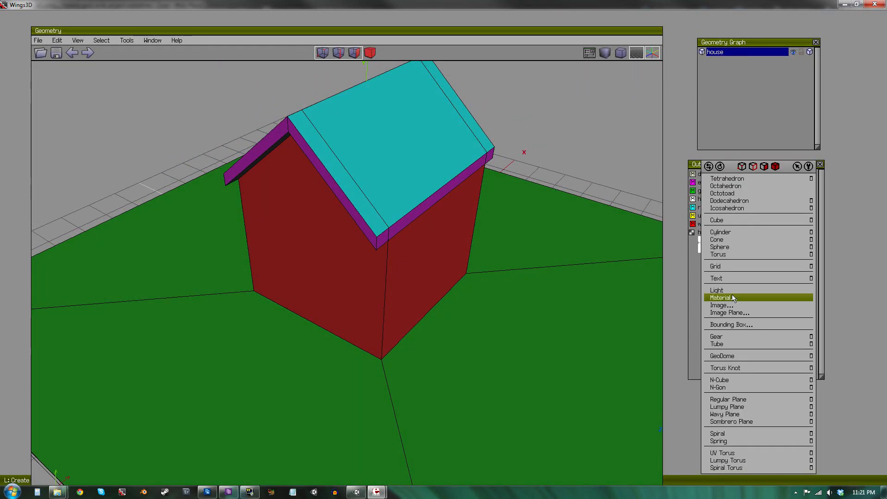
{"action": "left_click", "coordinate": [728, 298]}
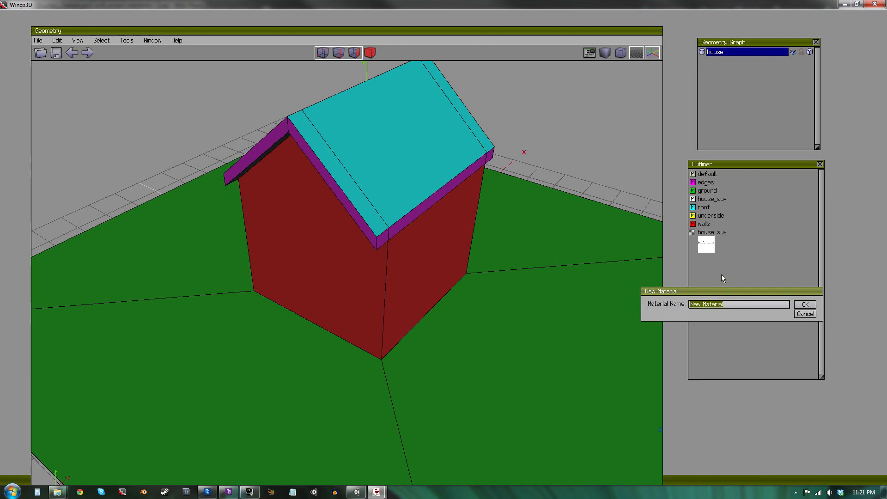
{"action": "type", "text": "missed"}
{"action": "key", "text": "Return"}
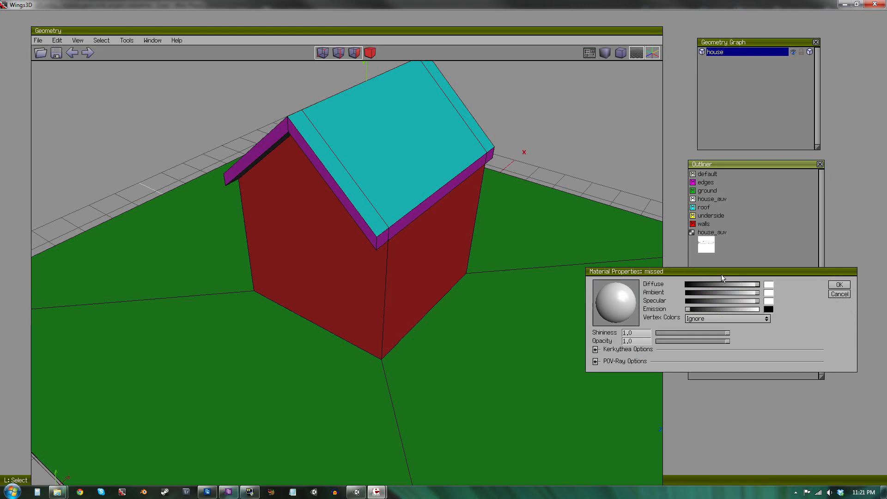
{"action": "left_click", "coordinate": [770, 286]}
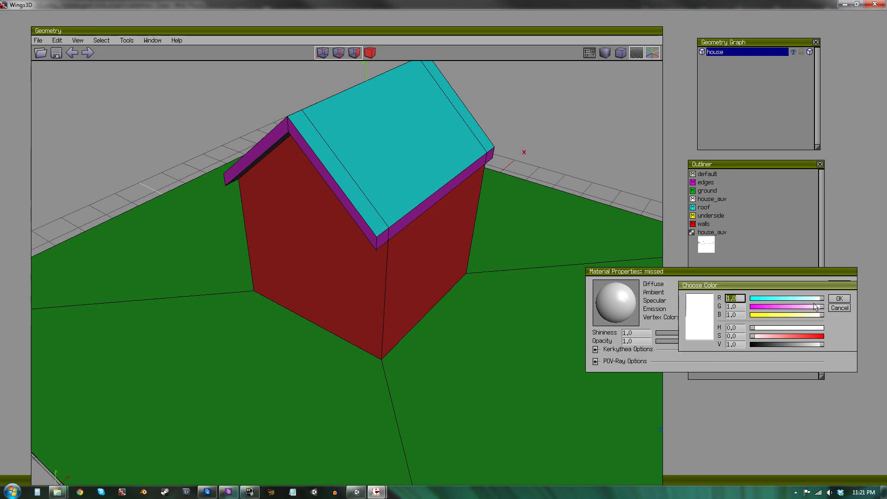
{"action": "left_click_drag", "start_coordinate": [787, 301], "coordinate": [730, 307]}
{"action": "left_click", "coordinate": [841, 299]}
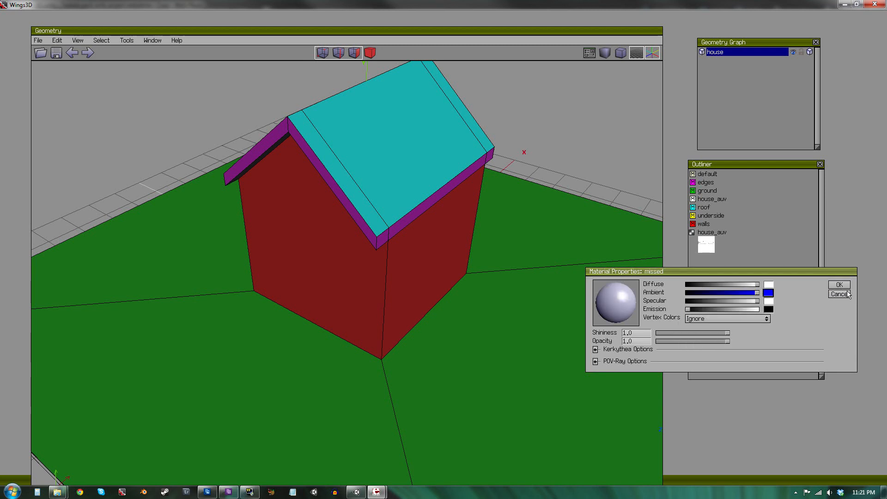
{"action": "left_click", "coordinate": [840, 285]}
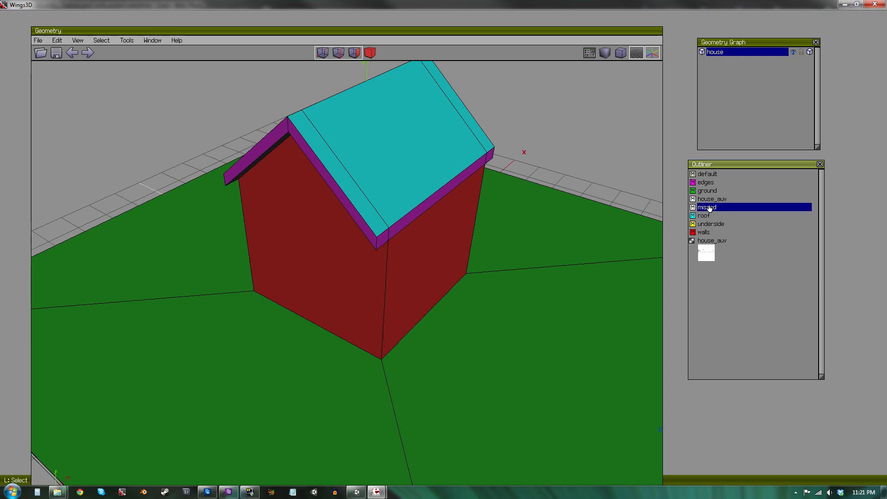
Select a ground side face and all faces sharing its material using Similar Material.
{"action": "scroll", "coordinate": [245, 321], "scroll_direction": "down", "scroll_amount": 5}
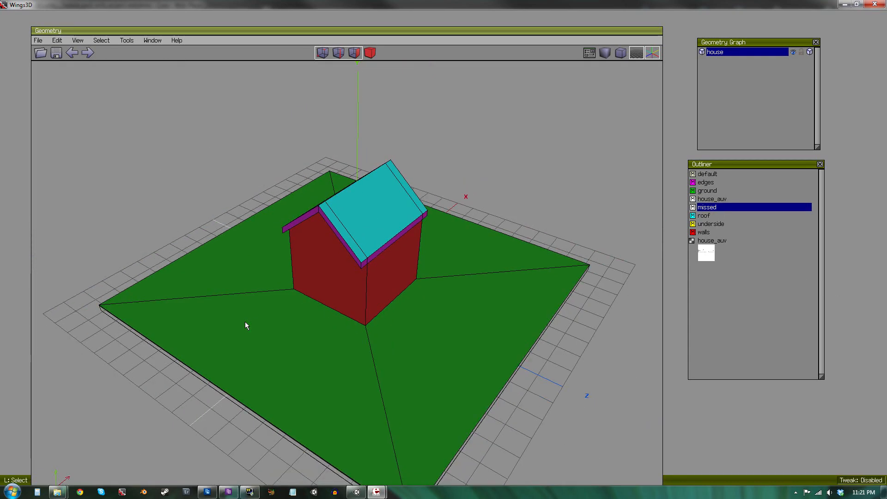
{"action": "middle_click_drag", "start_coordinate": [264, 360], "coordinate": [420, 319], "text": "alt"}
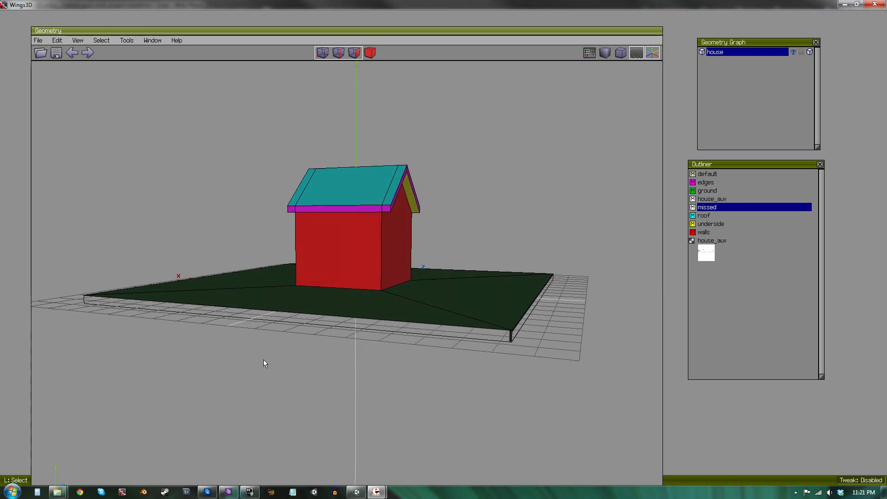
{"action": "left_click", "coordinate": [416, 334]}
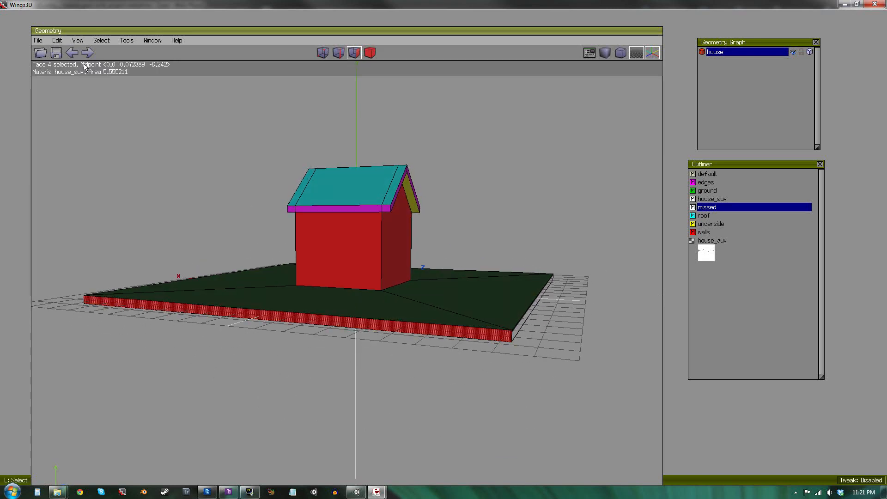
{"action": "left_click", "coordinate": [92, 41]}
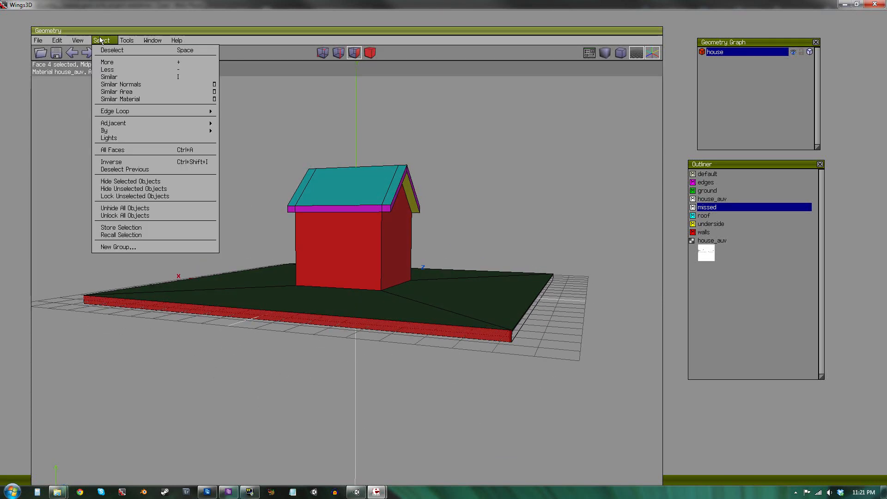
{"action": "left_click", "coordinate": [120, 99]}
{"action": "middle_click_drag", "start_coordinate": [264, 275], "coordinate": [99, 147], "text": "alt"}
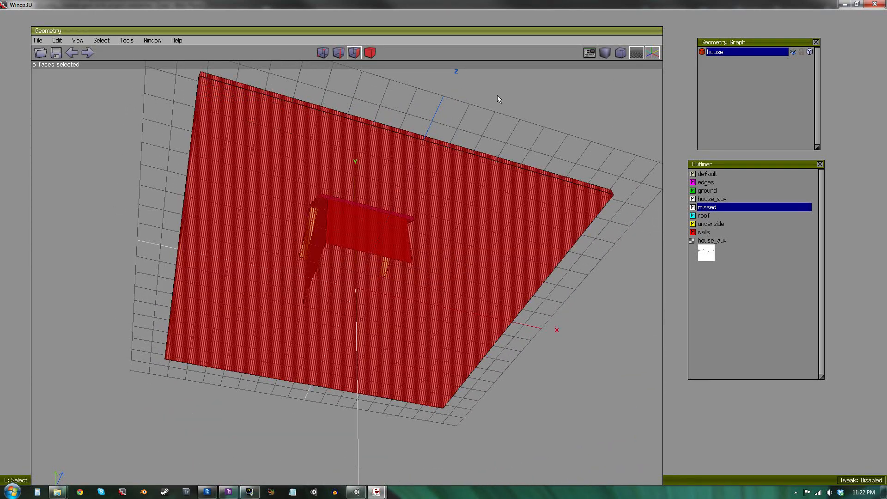
{"action": "middle_click_drag", "start_coordinate": [500, 99], "coordinate": [288, 214], "text": "alt"}
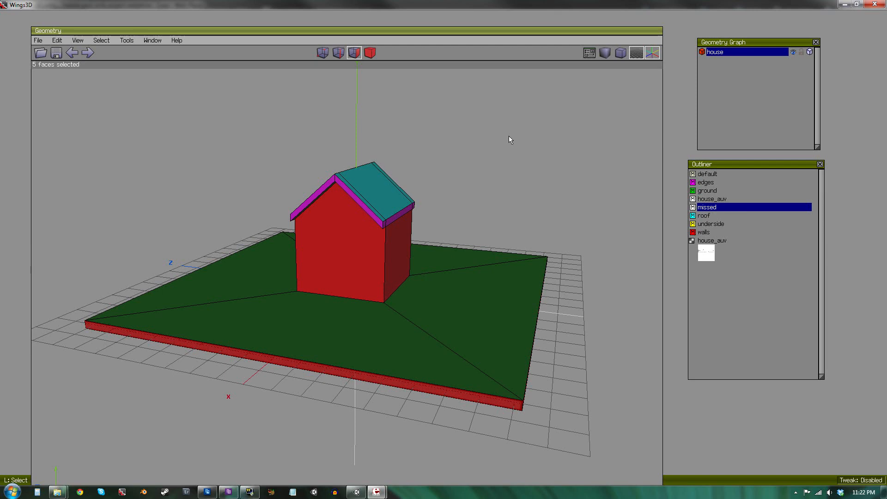
Assign the missed material to the selected faces and clear the selection.
{"action": "right_click", "coordinate": [725, 208]}
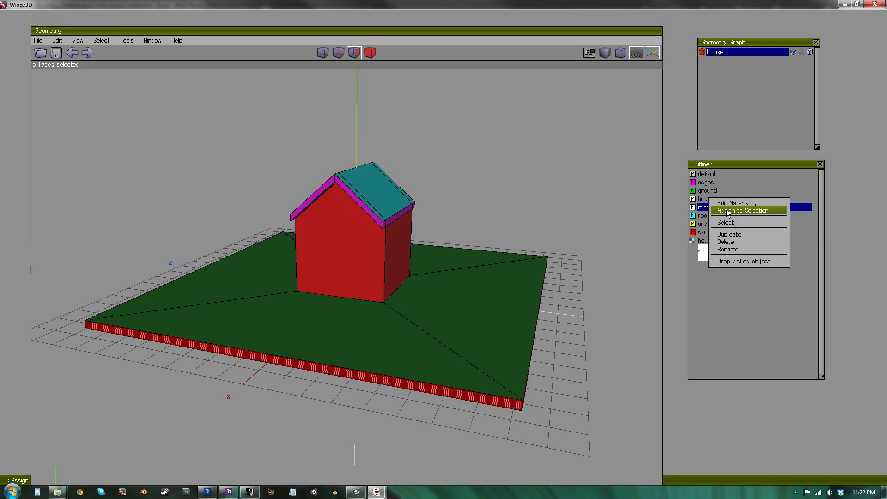
{"action": "key", "text": "space"}
{"action": "middle_click_drag", "start_coordinate": [582, 350], "coordinate": [240, 368], "text": "alt"}
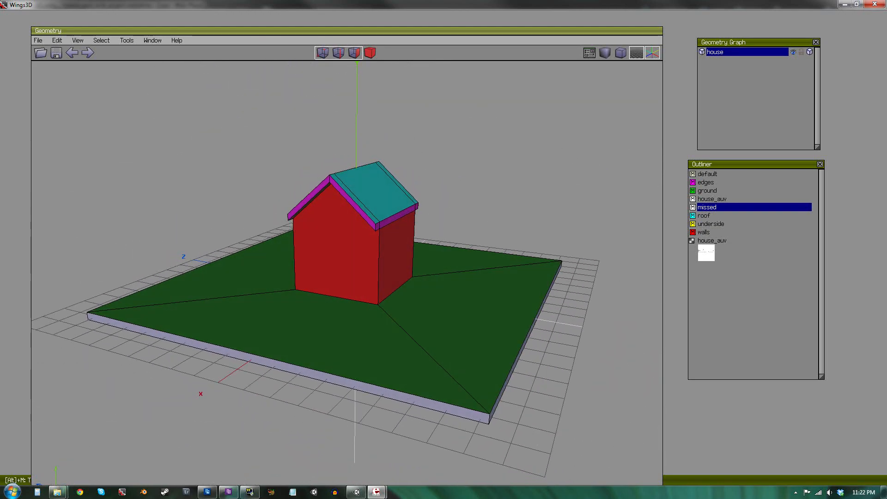
Export the model as a 3D Studio (.3ds) file named house.
{"action": "left_click", "coordinate": [42, 42]}
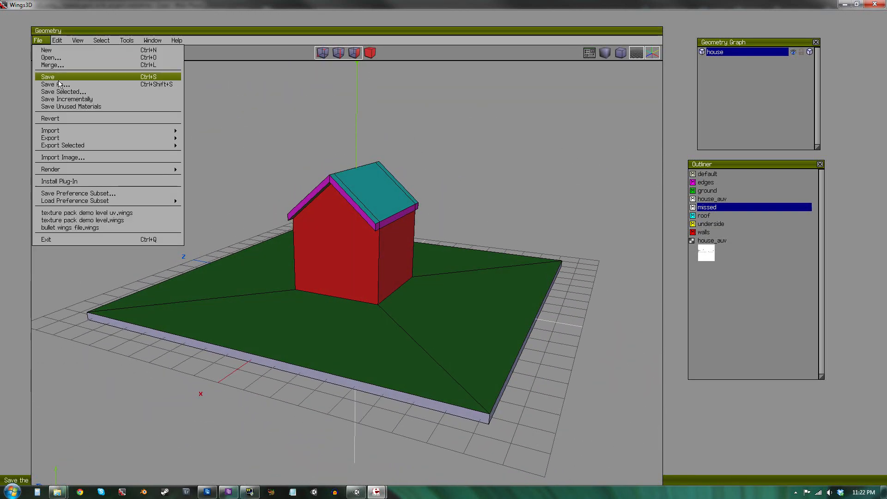
{"action": "mouse_move", "coordinate": [129, 138]}
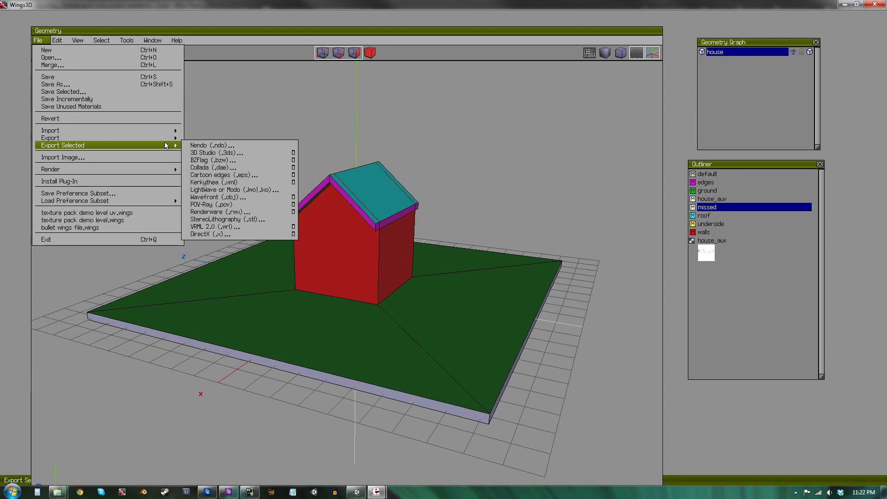
{"action": "left_click", "coordinate": [221, 147]}
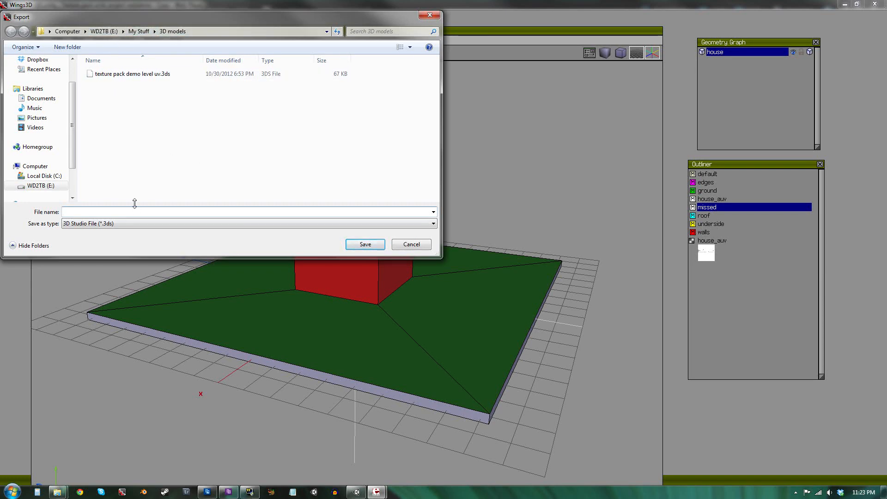
{"action": "type", "text": "house"}
{"action": "key", "text": "Return"}
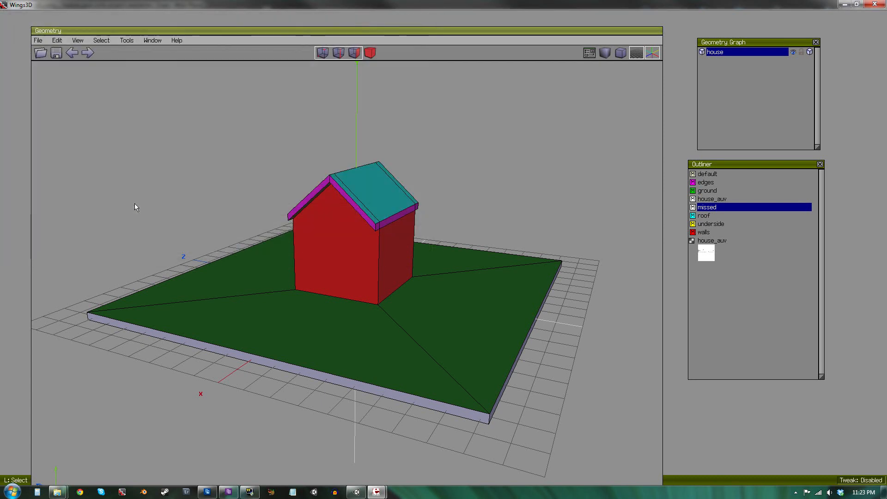
Switch to Unity and import house.3ds as a new asset into the Assets folder.
{"action": "left_click", "coordinate": [357, 492]}
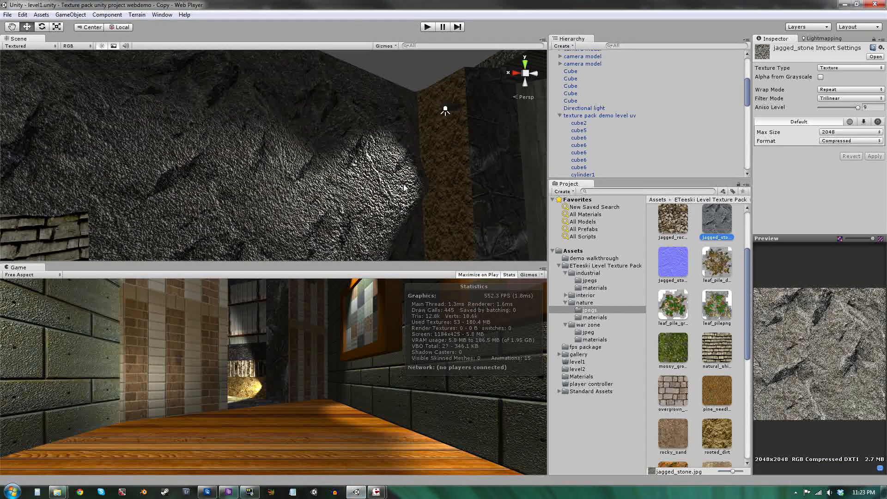
{"action": "right_click_drag", "start_coordinate": [405, 187], "coordinate": [106, 270]}
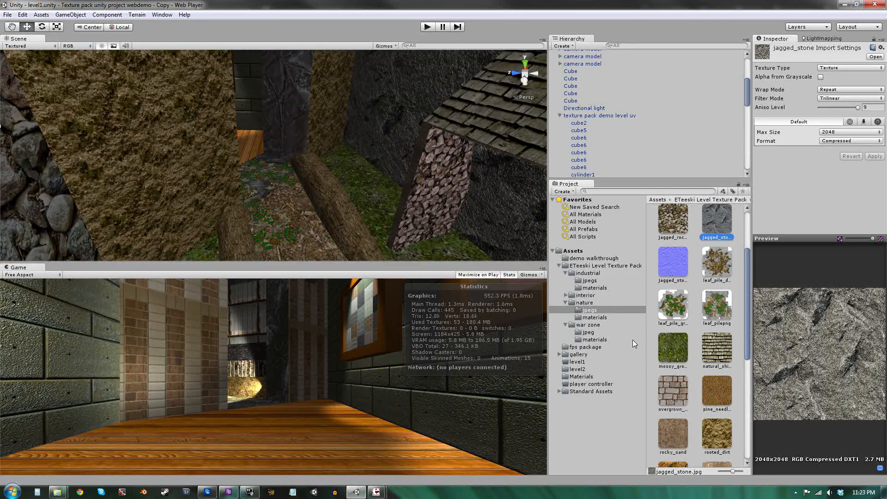
{"action": "left_click", "coordinate": [573, 251]}
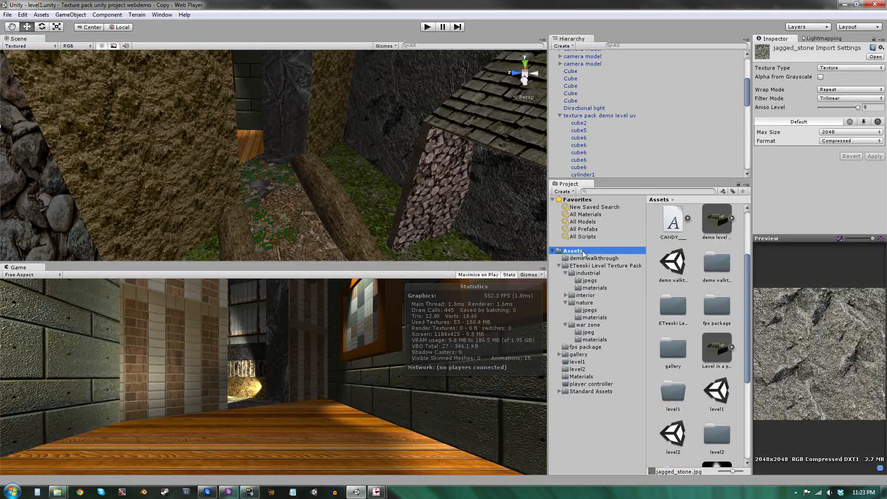
{"action": "right_click", "coordinate": [583, 253]}
{"action": "left_click", "coordinate": [647, 301]}
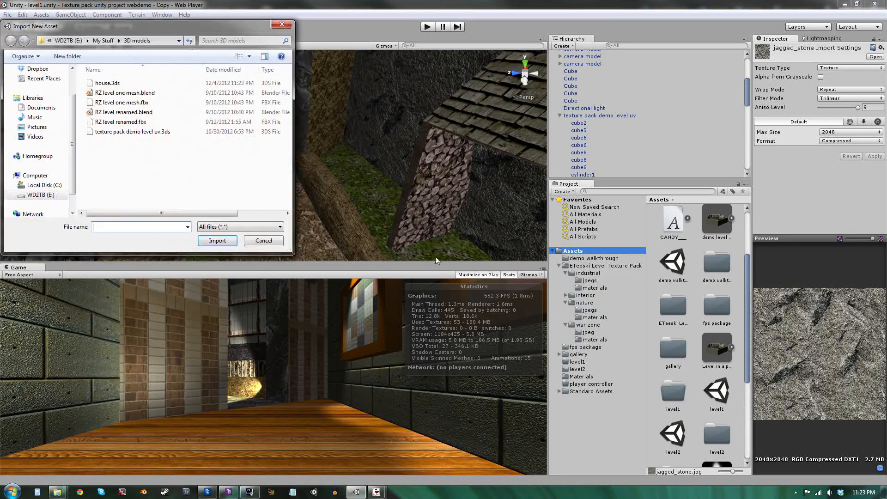
{"action": "left_click", "coordinate": [107, 83]}
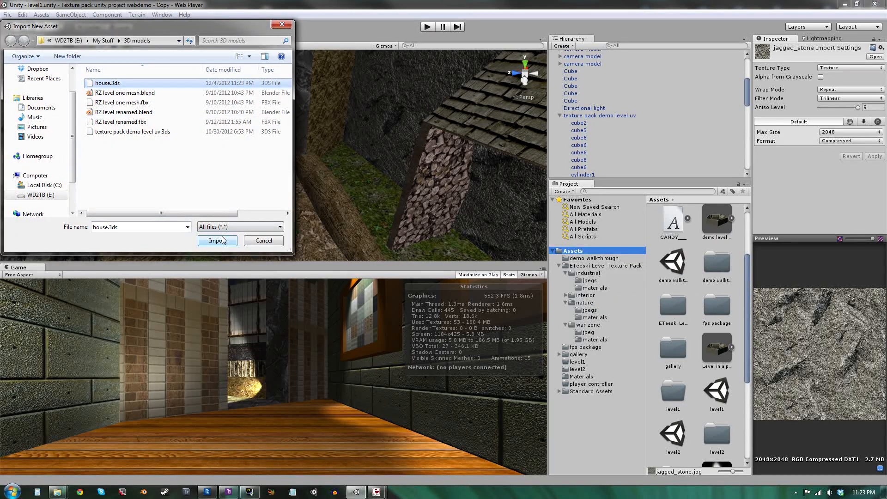
{"action": "left_click", "coordinate": [217, 240]}
Place the imported house model into the scene and move it up to about Y 18.
{"action": "right_click_drag", "start_coordinate": [295, 165], "coordinate": [681, 180]}
{"action": "left_click_drag", "start_coordinate": [718, 353], "coordinate": [292, 183]}
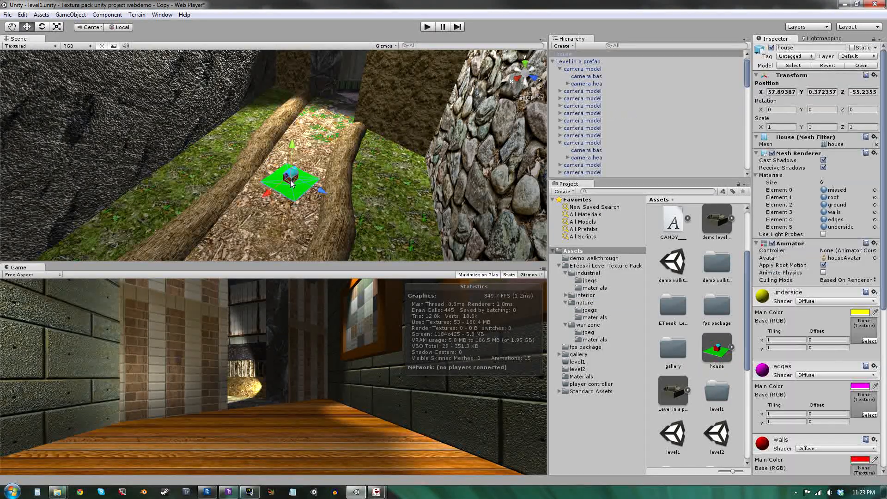
{"action": "scroll", "coordinate": [296, 223], "scroll_direction": "down", "scroll_amount": 10}
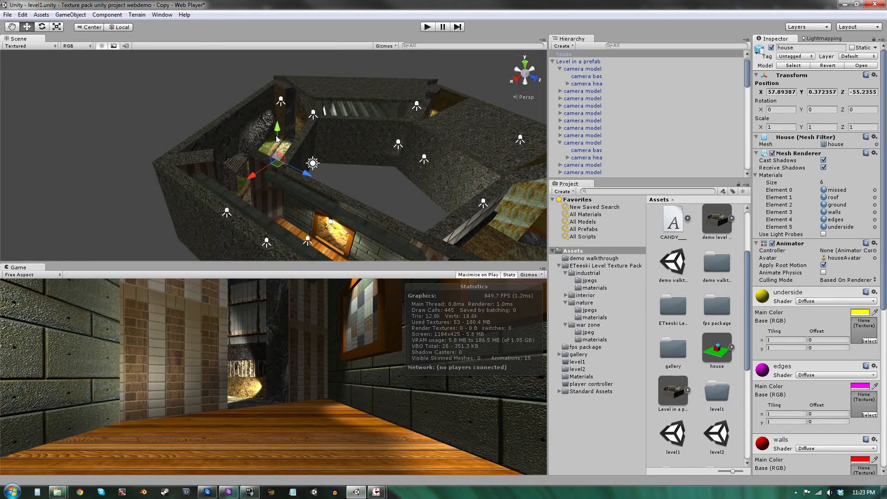
{"action": "left_click_drag", "start_coordinate": [277, 131], "coordinate": [278, 56]}
{"action": "key", "text": "f"}
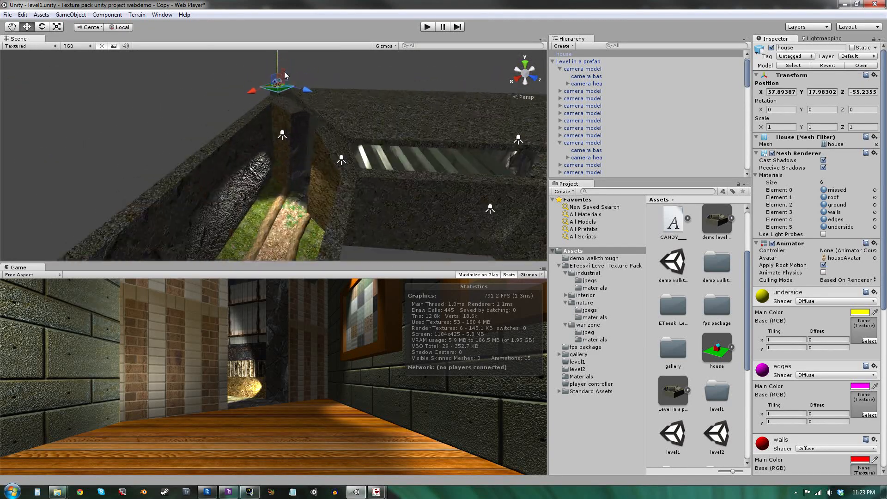
Scale the house uniformly to about 16.
{"action": "key", "text": "e"}
{"action": "key", "text": "r"}
{"action": "left_click_drag", "start_coordinate": [274, 157], "coordinate": [656, 62]}
{"action": "scroll", "coordinate": [405, 106], "scroll_direction": "down", "scroll_amount": 10}
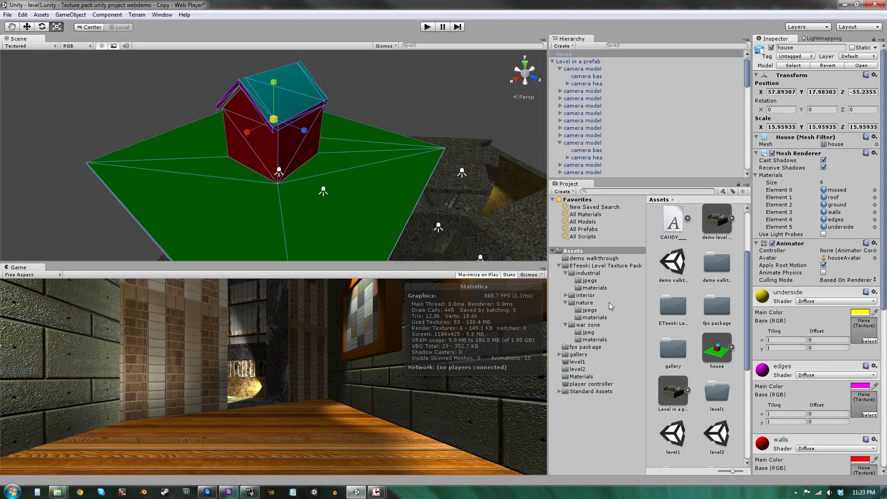
Assign the mossy ground material from the nature materials folder to the house's ground material slot.
{"action": "left_click", "coordinate": [588, 318]}
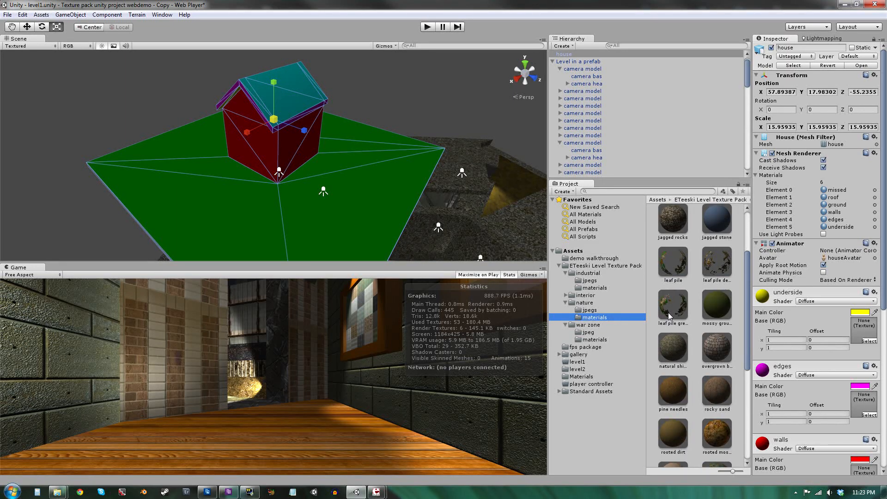
{"action": "scroll", "coordinate": [670, 316], "scroll_direction": "down", "scroll_amount": 1}
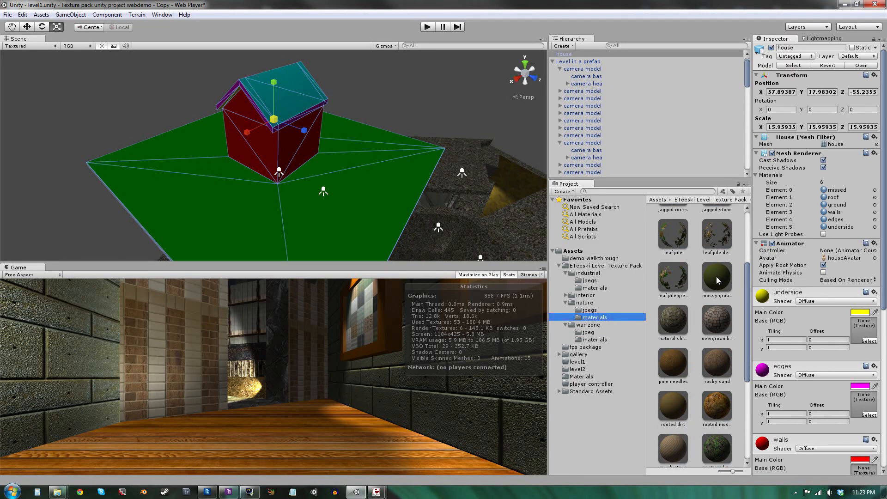
{"action": "left_click_drag", "start_coordinate": [716, 276], "coordinate": [849, 208]}
{"action": "scroll", "coordinate": [487, 205], "scroll_direction": "up", "scroll_amount": 2}
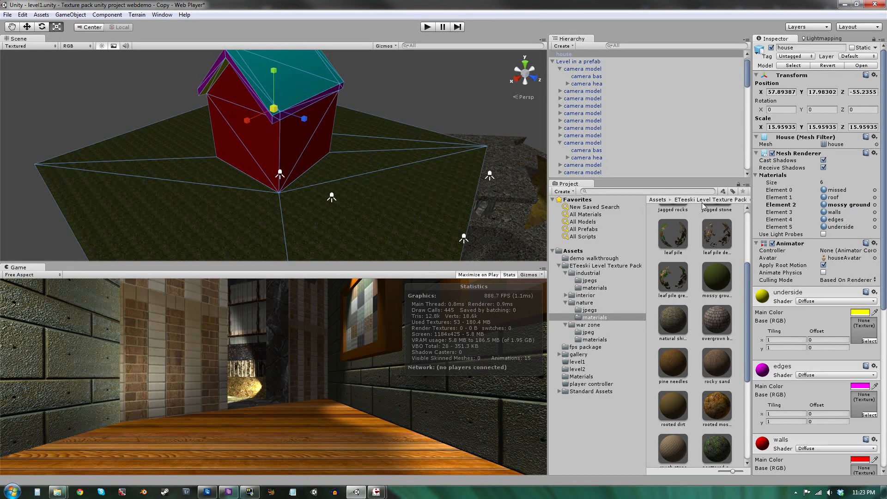
Set the mossy ground material's tiling to 15 by 15.
{"action": "left_click", "coordinate": [715, 287]}
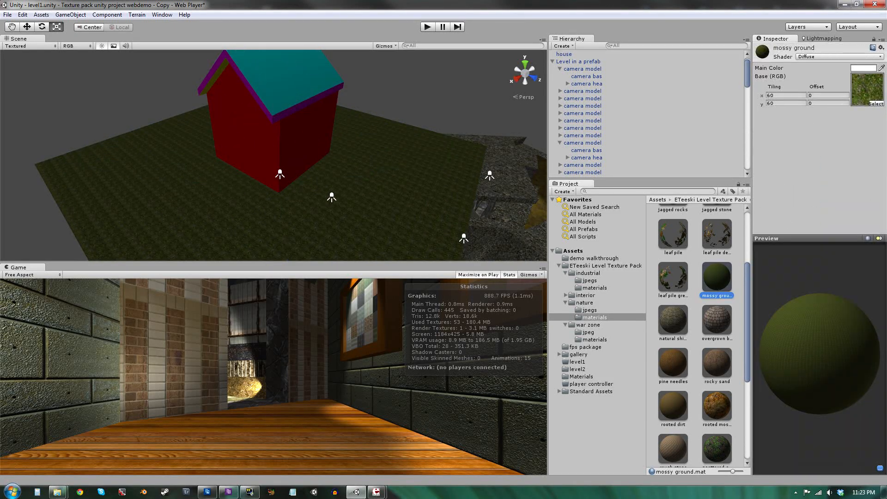
{"action": "left_click", "coordinate": [784, 95]}
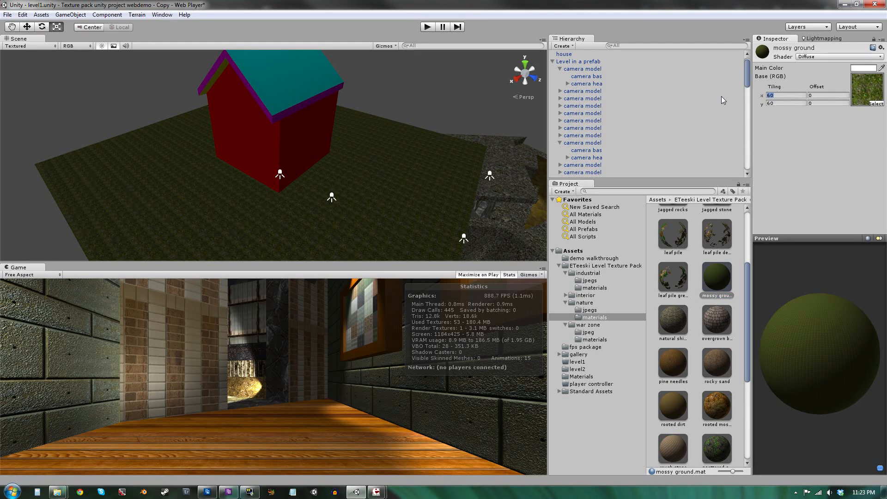
{"action": "type", "text": "15"}
{"action": "key", "text": "Tab"}
{"action": "type", "text": "15"}
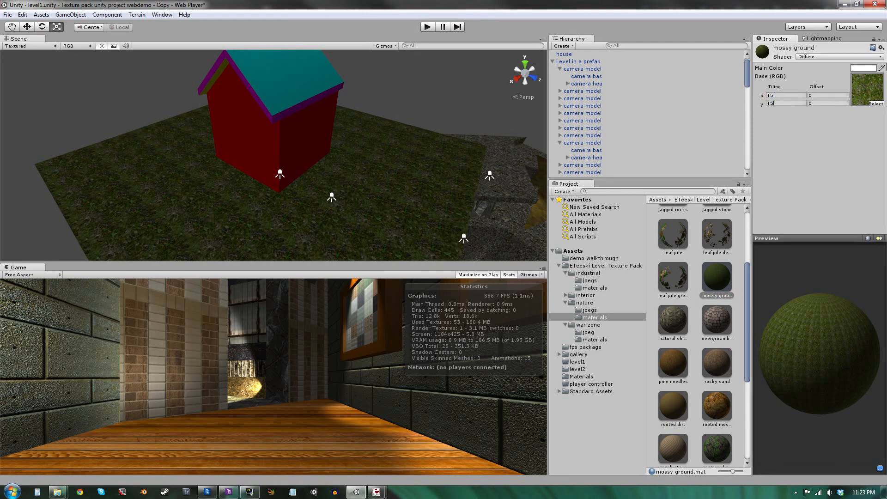
{"action": "left_click", "coordinate": [468, 96]}
Assign the peeling painted wood material from the war zone materials folder to the house's walls material slot.
{"action": "left_click_drag", "start_coordinate": [341, 137], "coordinate": [692, 79], "text": "alt"}
{"action": "key", "text": "d"}
{"action": "right_click_drag", "start_coordinate": [692, 79], "coordinate": [674, 80]}
{"action": "left_click_drag", "start_coordinate": [674, 80], "coordinate": [318, 183], "text": "alt"}
{"action": "scroll", "coordinate": [319, 183], "scroll_direction": "down", "scroll_amount": 7}
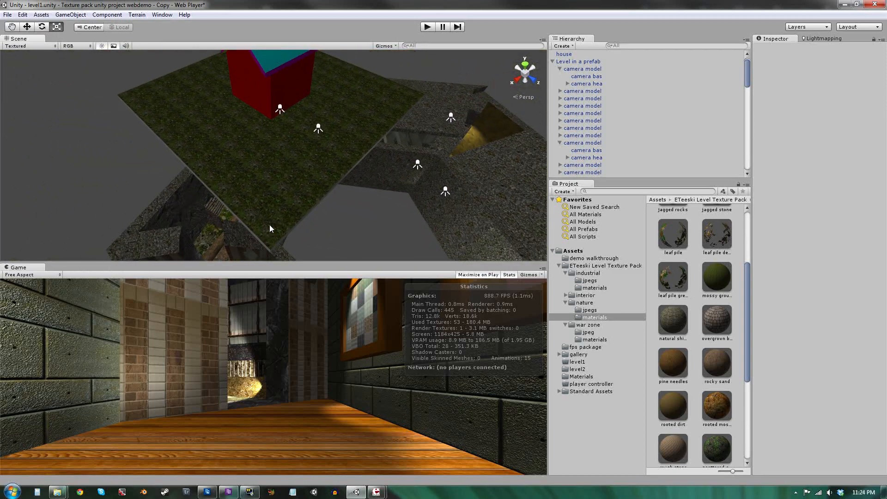
{"action": "left_click_drag", "start_coordinate": [293, 112], "coordinate": [361, 26], "text": "alt"}
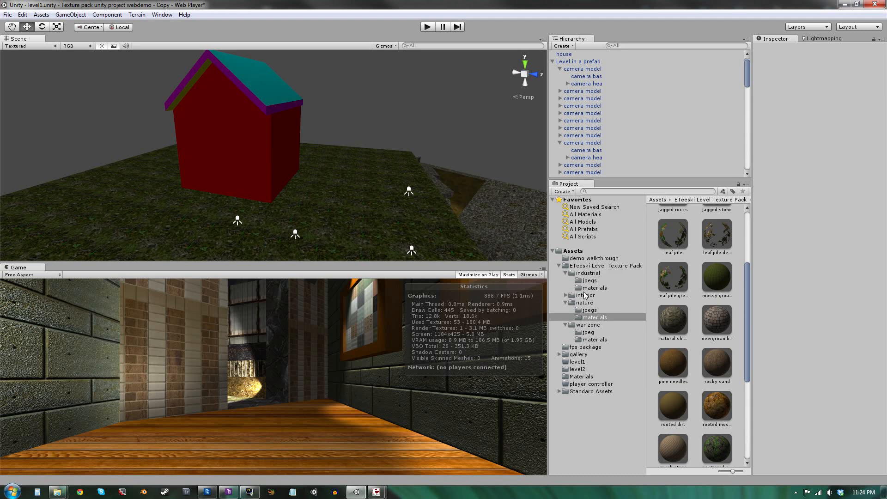
{"action": "left_click", "coordinate": [593, 340]}
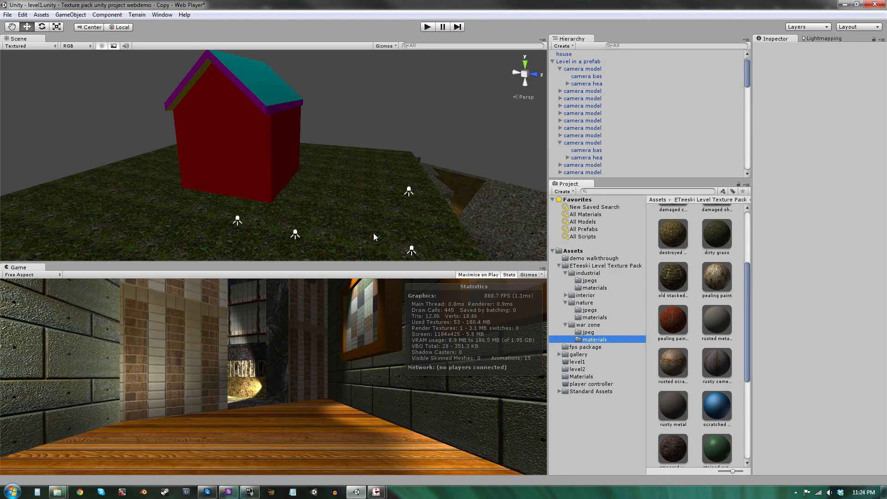
{"action": "left_click", "coordinate": [257, 151]}
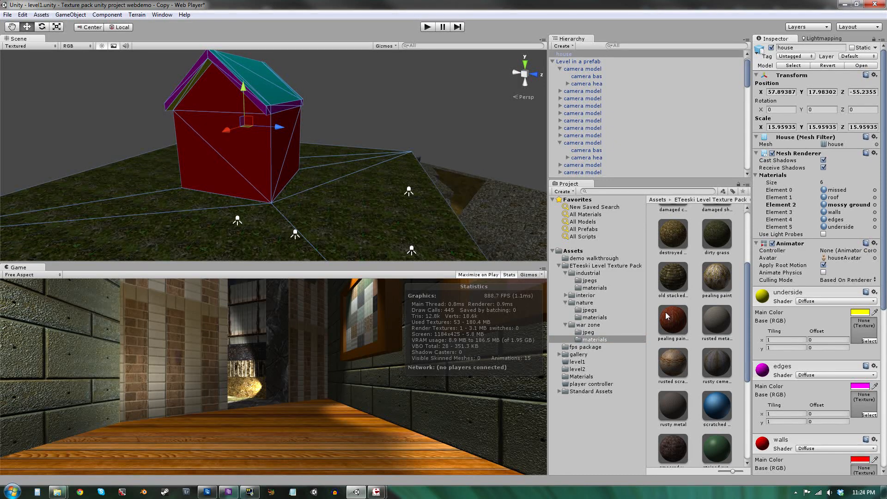
{"action": "mouse_move", "coordinate": [667, 318]}
{"action": "left_mouse_down"}
{"action": "mouse_move", "coordinate": [826, 233]}
{"action": "mouse_move", "coordinate": [846, 234]}
{"action": "mouse_move", "coordinate": [848, 218]}
{"action": "left_mouse_up"}
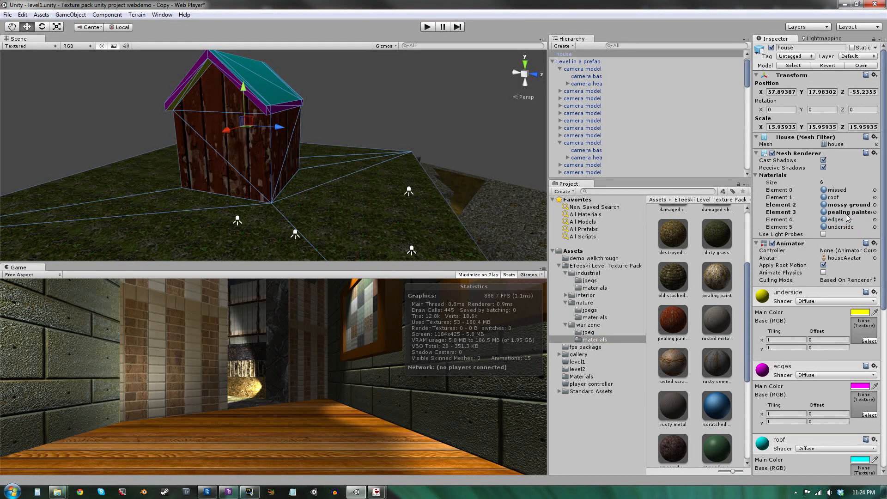
Set the peeling painted wood material's tiling to 15 by 15.
{"action": "left_click", "coordinate": [673, 325]}
{"action": "left_click", "coordinate": [762, 96]}
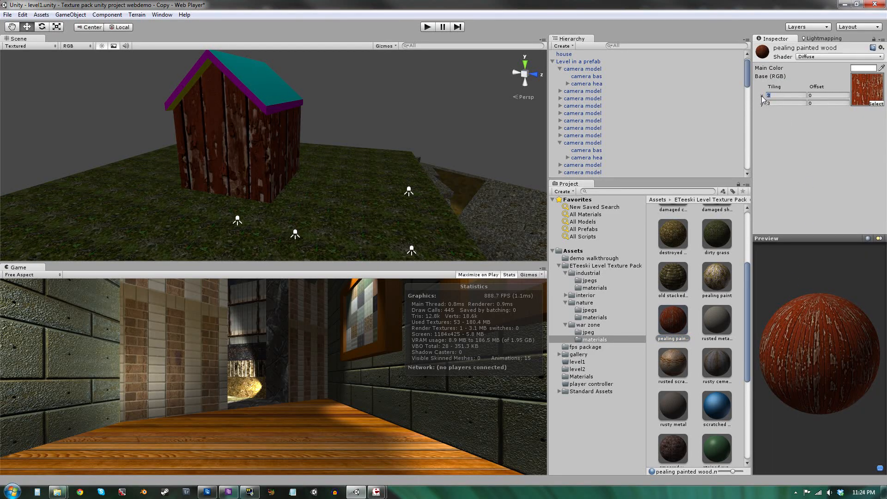
{"action": "type", "text": "15"}
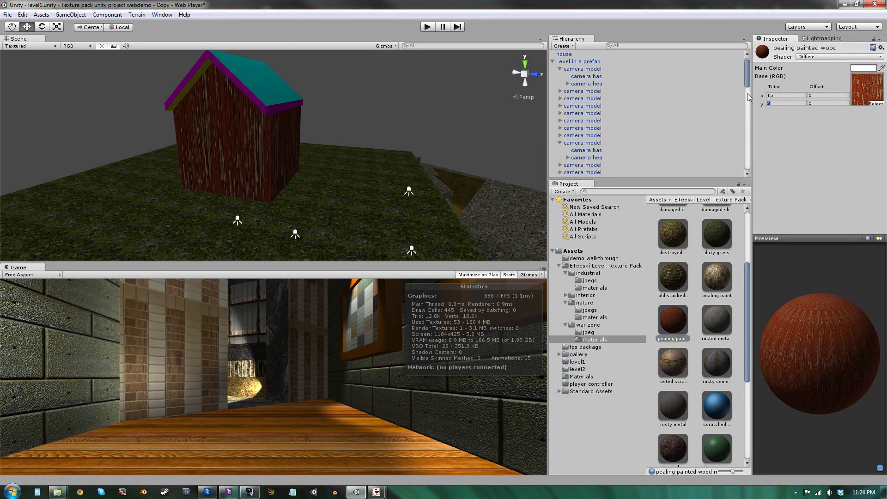
{"action": "key", "text": "Tab"}
{"action": "type", "text": "15"}
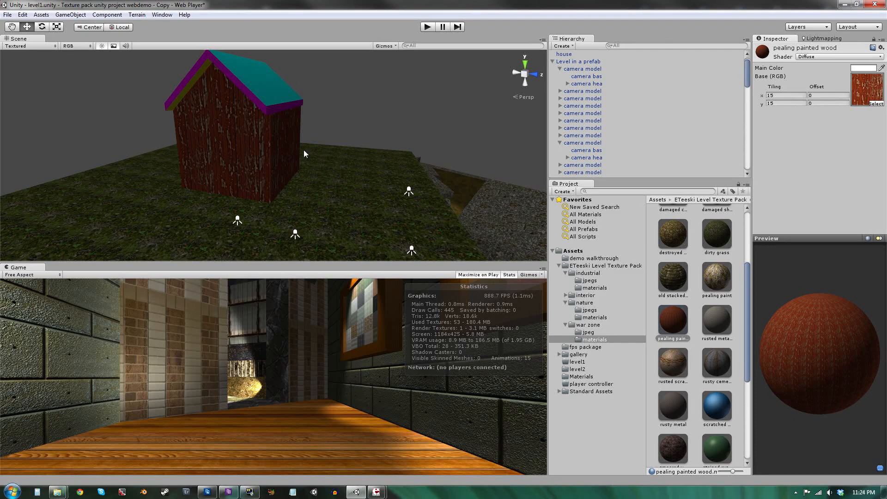
Assign the damaged shingles material to the house's roof material slot.
{"action": "left_click", "coordinate": [344, 110]}
{"action": "key", "text": "w"}
{"action": "right_click_drag", "start_coordinate": [344, 109], "coordinate": [364, 150]}
{"action": "key", "text": "a"}
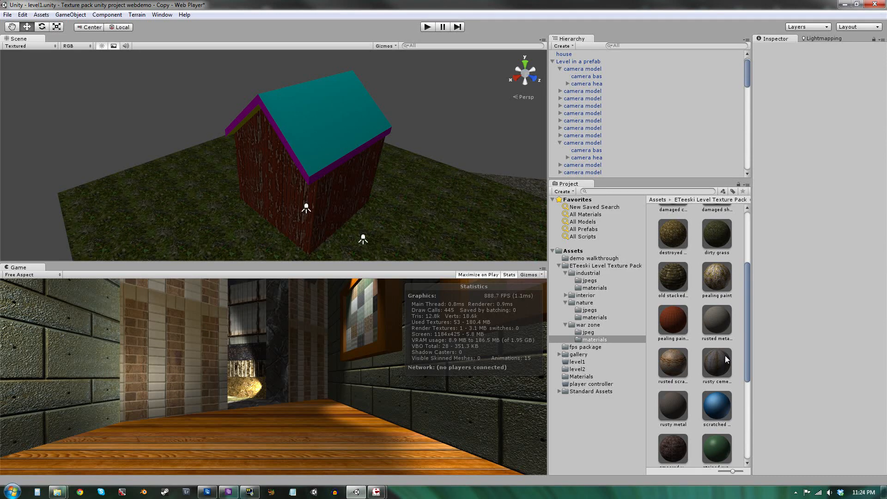
{"action": "left_click", "coordinate": [307, 140]}
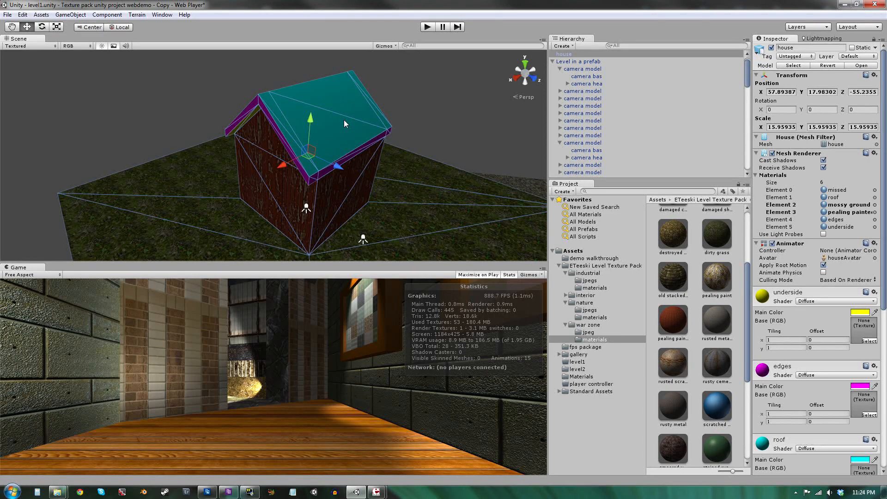
{"action": "scroll", "coordinate": [693, 286], "scroll_direction": "up", "scroll_amount": 1}
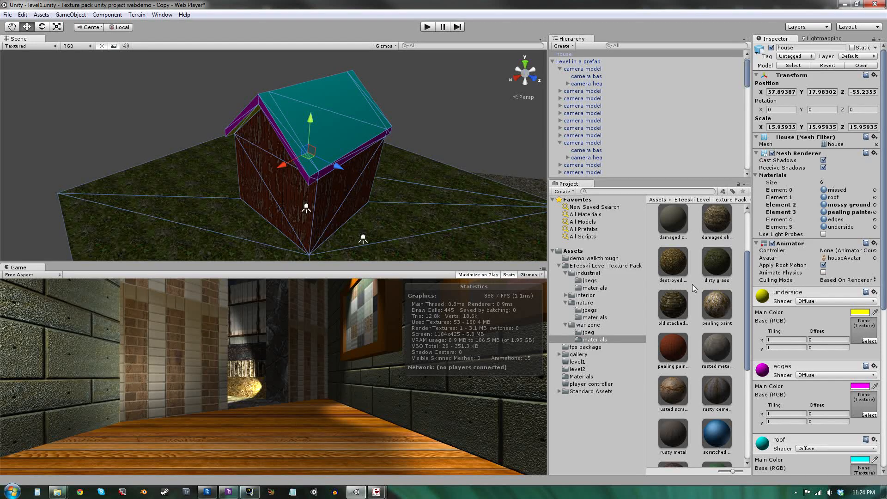
{"action": "scroll", "coordinate": [692, 285], "scroll_direction": "up", "scroll_amount": 1}
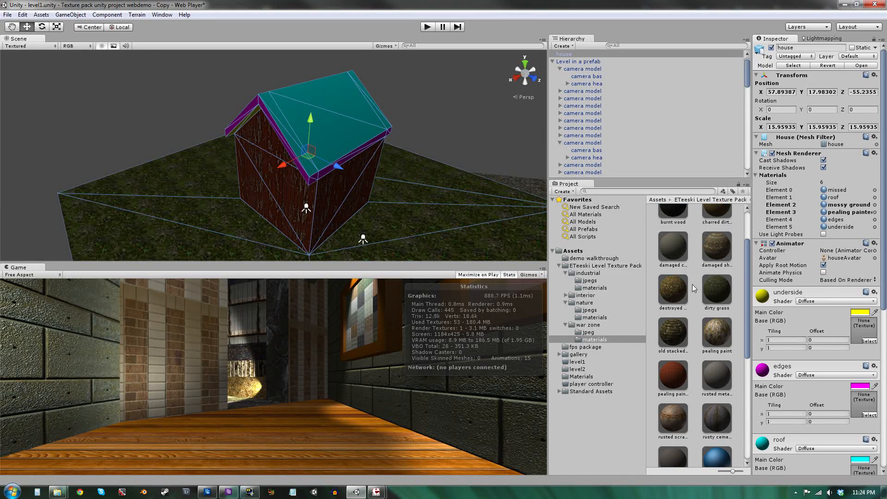
{"action": "left_click_drag", "start_coordinate": [719, 248], "coordinate": [842, 198]}
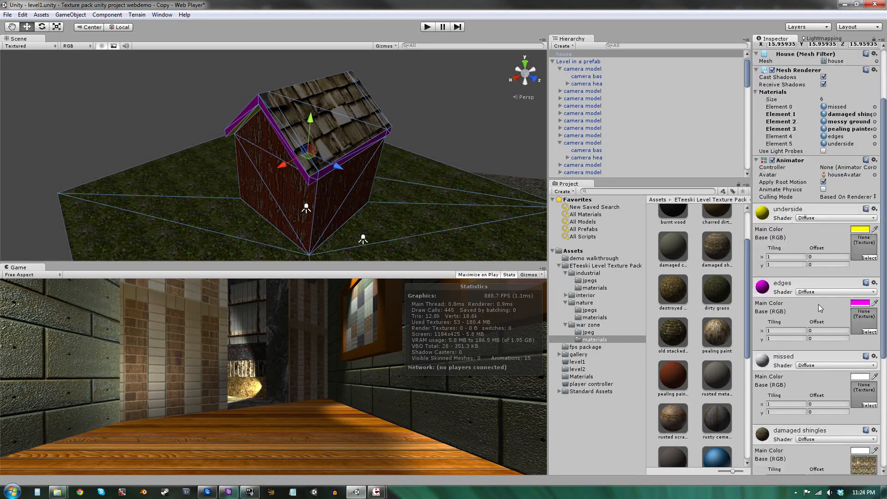
Set the damaged shingles material's tiling to 10 by 10.
{"action": "scroll", "coordinate": [819, 304], "scroll_direction": "down", "scroll_amount": 5}
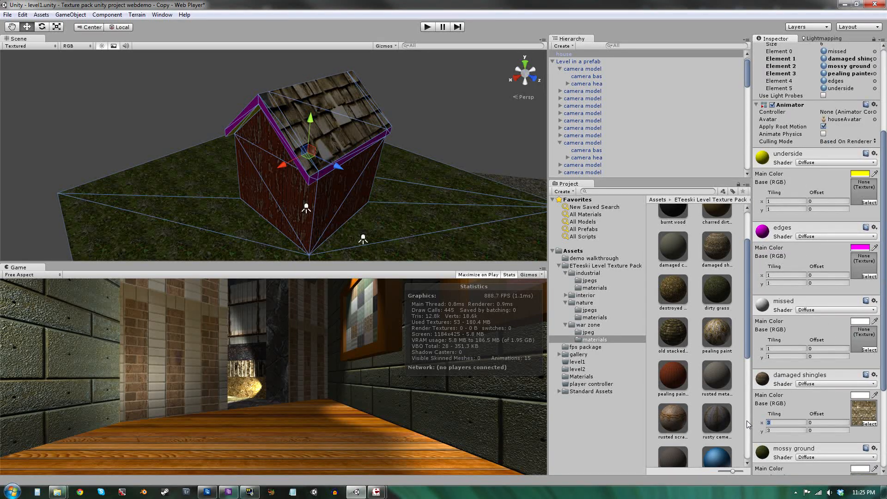
{"action": "type", "text": "10"}
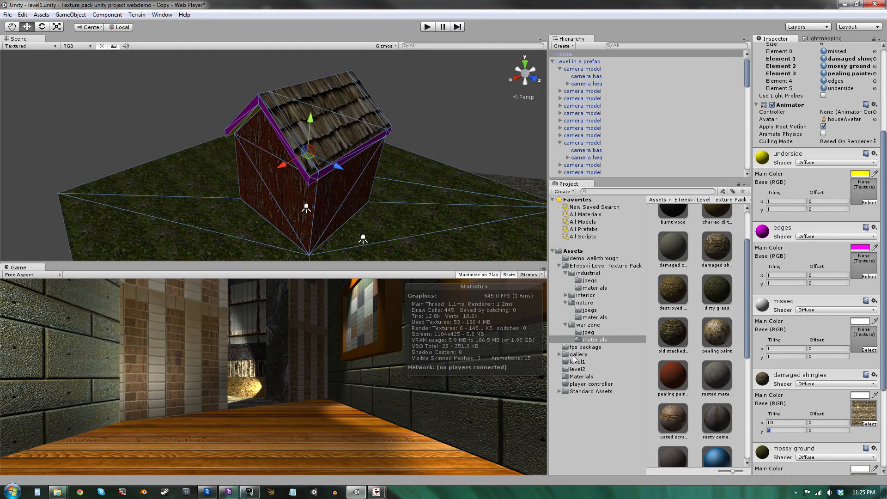
{"action": "key", "text": "Tab"}
{"action": "type", "text": "10"}
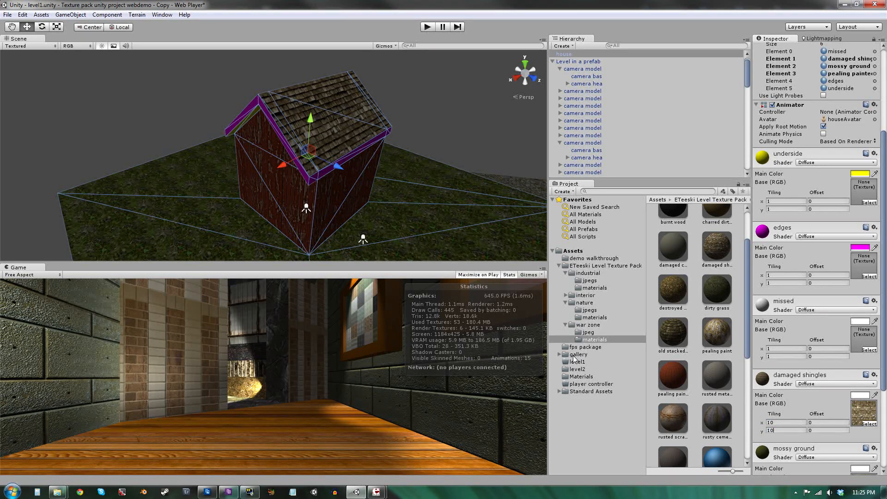
Replace the house's ground material with the dirty grass material.
{"action": "left_click", "coordinate": [446, 151]}
{"action": "mouse_move", "coordinate": [400, 193]}
{"action": "left_mouse_down", "text": "alt"}
{"action": "mouse_move", "coordinate": [447, 214]}
{"action": "mouse_move", "coordinate": [440, 176]}
{"action": "mouse_move", "coordinate": [406, 143]}
{"action": "mouse_move", "coordinate": [403, 180]}
{"action": "left_mouse_up", "text": "alt"}
{"action": "left_click", "coordinate": [397, 213]}
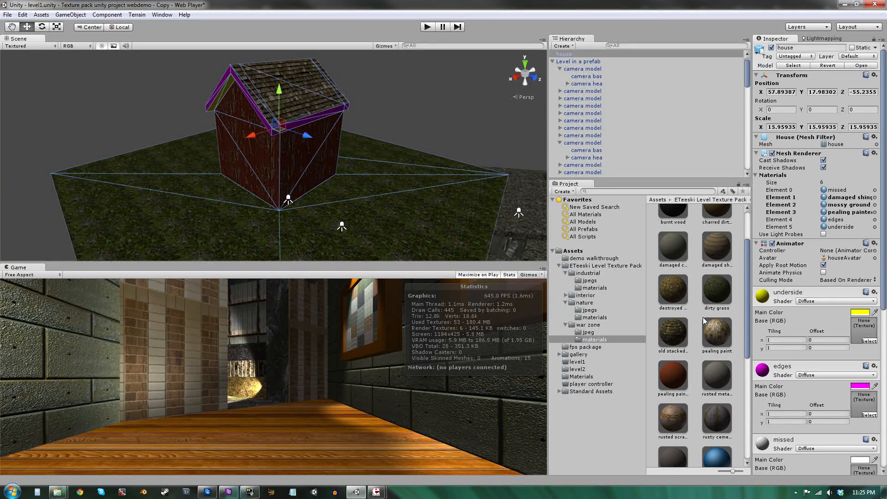
{"action": "scroll", "coordinate": [702, 337], "scroll_direction": "up", "scroll_amount": 3}
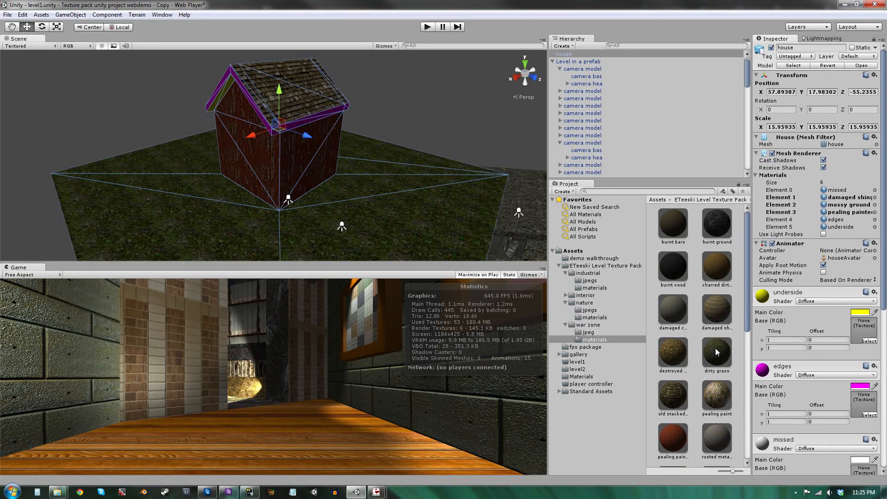
{"action": "left_click_drag", "start_coordinate": [716, 348], "coordinate": [861, 208]}
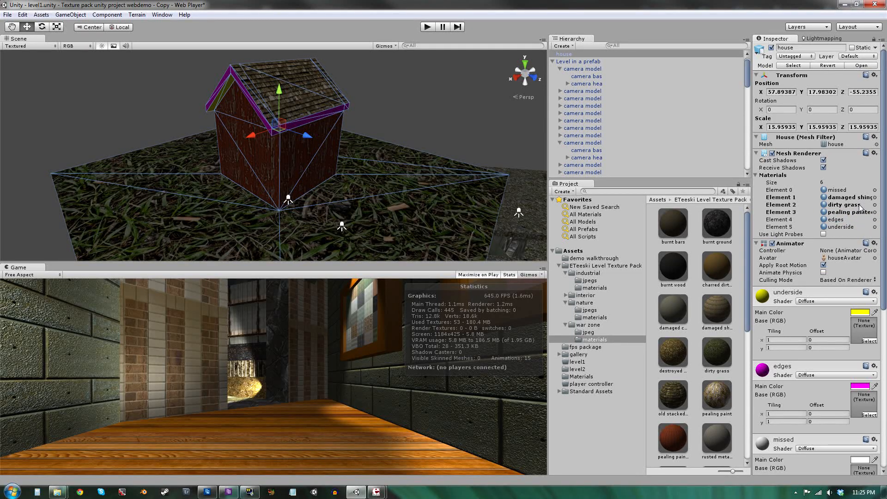
Set the dirty grass material's tiling to 30 by 30.
{"action": "right_click_drag", "start_coordinate": [360, 161], "coordinate": [484, 197]}
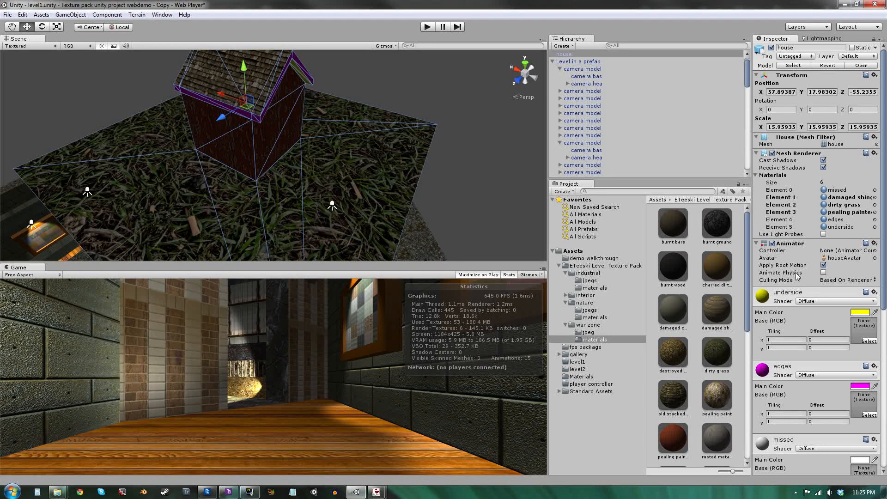
{"action": "left_click", "coordinate": [724, 351]}
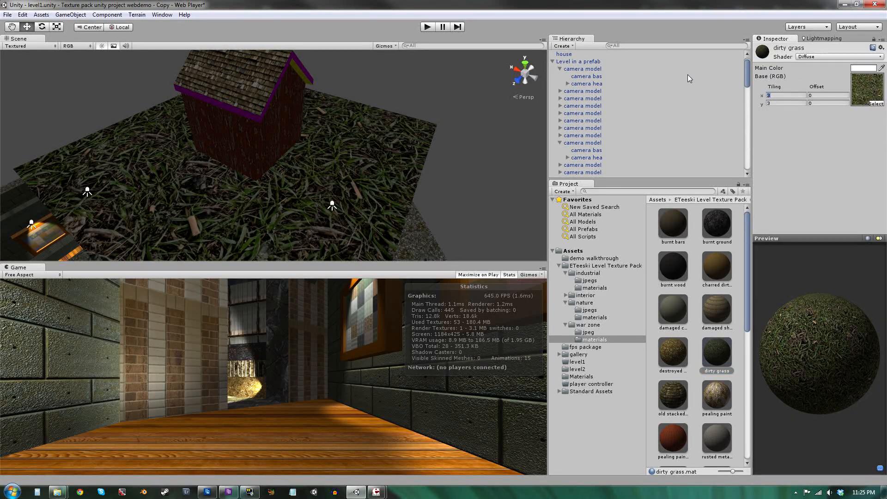
{"action": "type", "text": "15"}
{"action": "key", "text": "Tab"}
{"action": "type", "text": "15"}
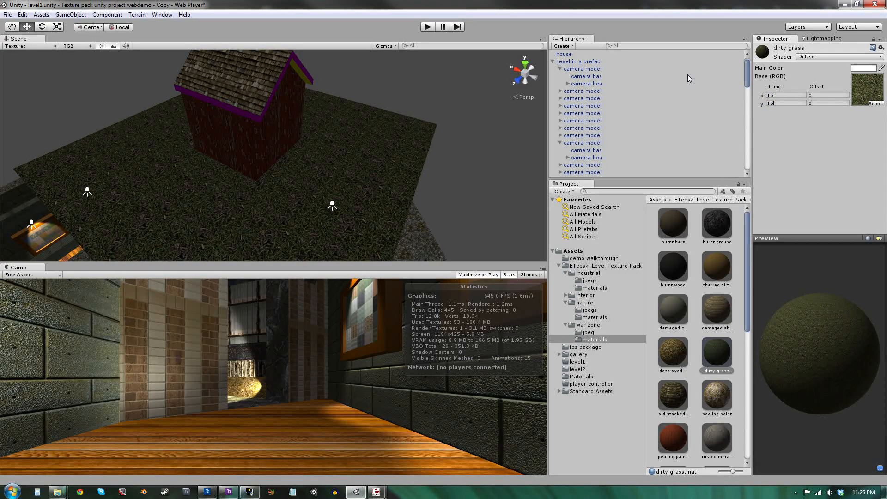
{"action": "right_click_drag", "start_coordinate": [265, 104], "coordinate": [405, 99]}
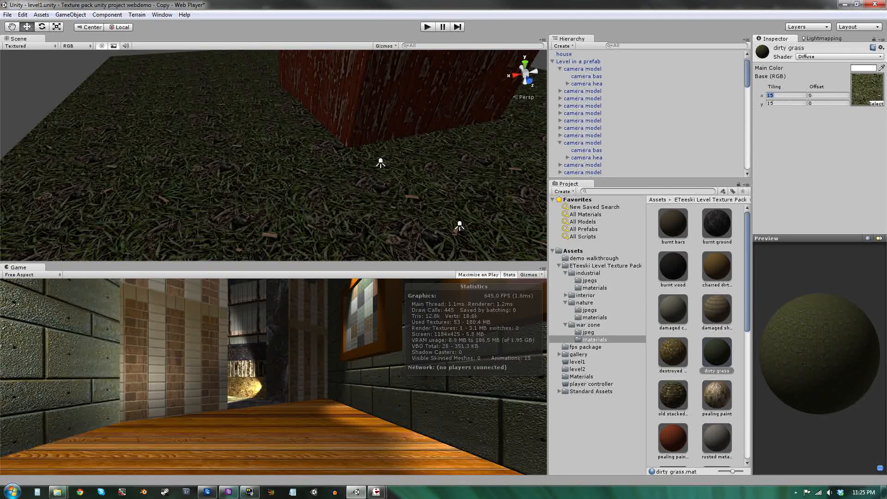
{"action": "type", "text": "30"}
{"action": "key", "text": "Tab"}
{"action": "type", "text": "30"}
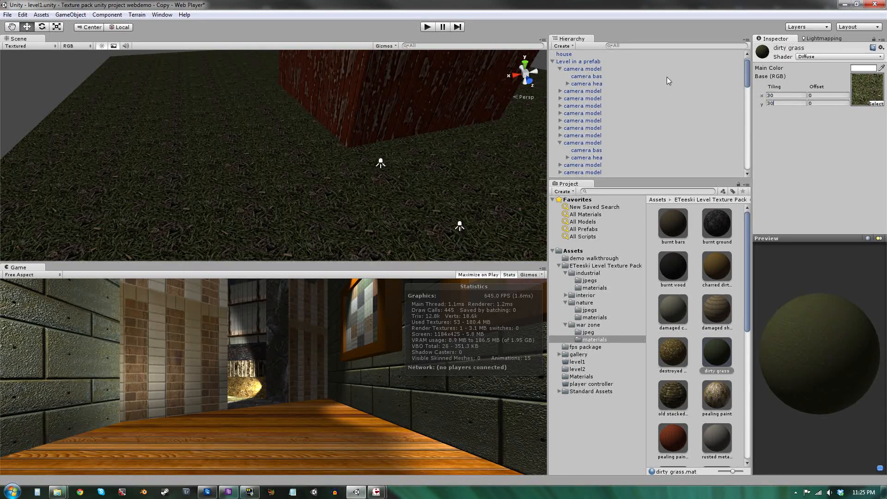
Assign the old stacked wood material to the house's underside material slot.
{"action": "right_click_drag", "start_coordinate": [499, 83], "coordinate": [35, 69]}
{"action": "left_click_drag", "start_coordinate": [40, 70], "coordinate": [80, 108], "text": "alt"}
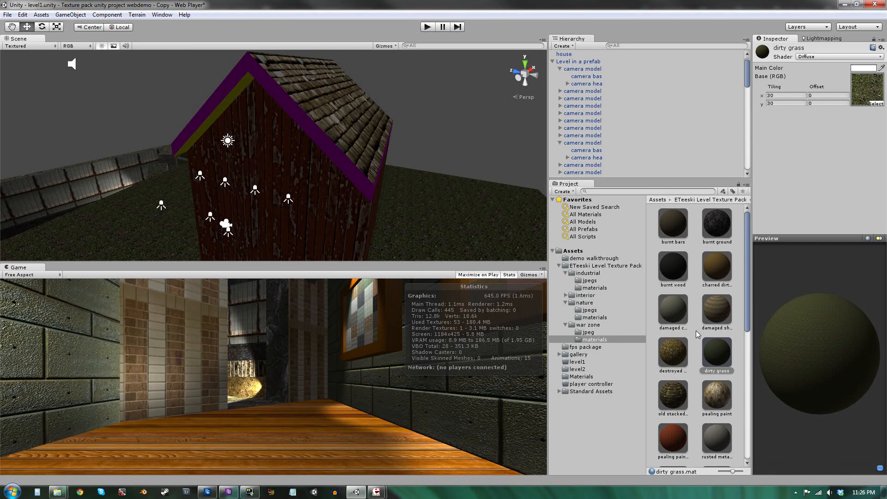
{"action": "left_click", "coordinate": [337, 147]}
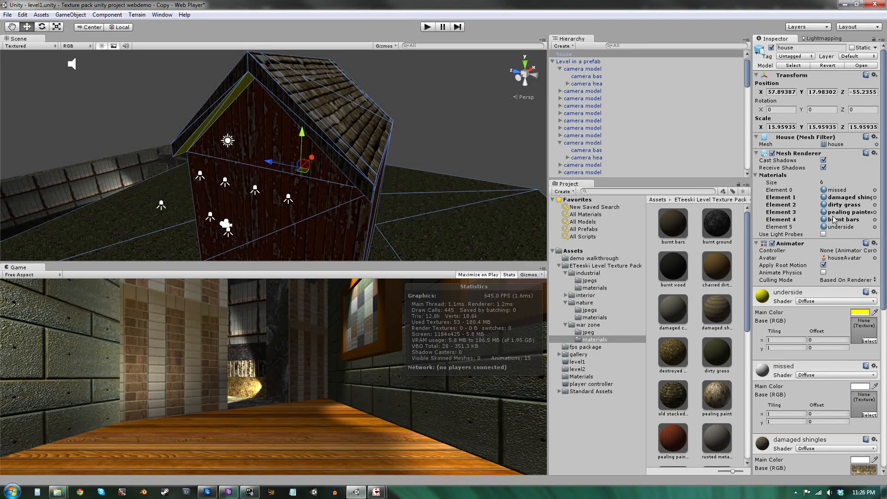
{"action": "left_click_drag", "start_coordinate": [453, 183], "coordinate": [471, 164], "text": "alt"}
{"action": "left_click", "coordinate": [467, 151]}
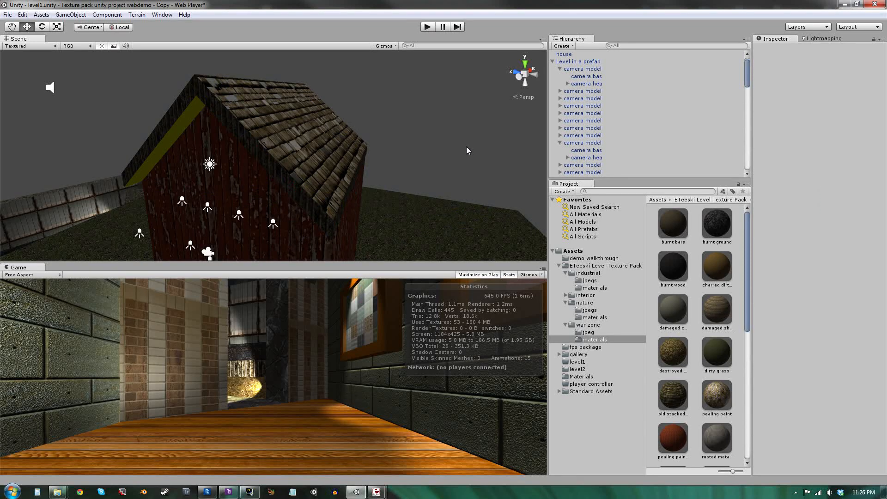
{"action": "key", "text": "w"}
{"action": "mouse_move", "coordinate": [468, 151]}
{"action": "right_mouse_down"}
{"action": "mouse_move", "coordinate": [464, 166]}
{"action": "mouse_move", "coordinate": [431, 180]}
{"action": "mouse_move", "coordinate": [465, 150]}
{"action": "right_mouse_up"}
{"action": "key", "text": "s"}
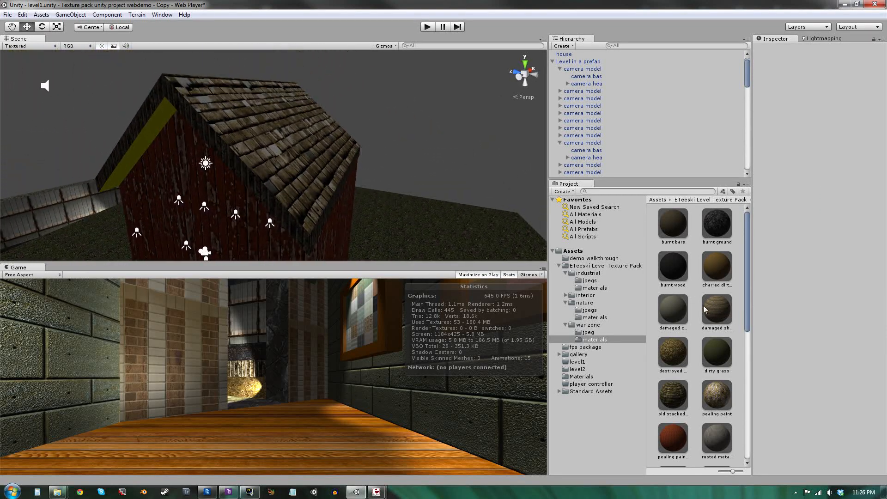
{"action": "left_click", "coordinate": [300, 167]}
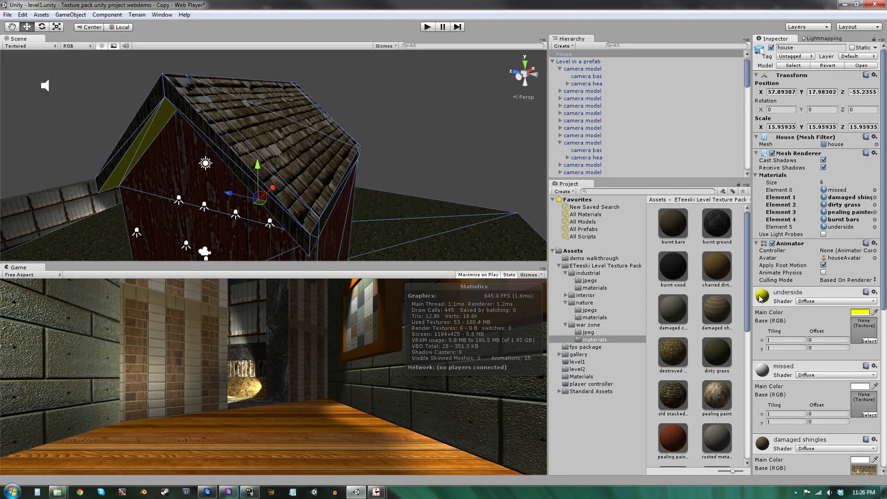
{"action": "scroll", "coordinate": [692, 354], "scroll_direction": "down", "scroll_amount": 1}
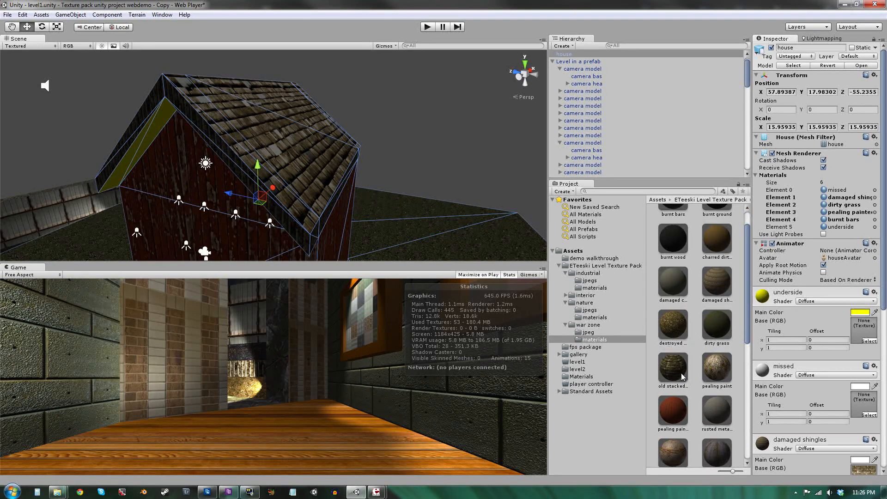
{"action": "left_click_drag", "start_coordinate": [671, 377], "coordinate": [861, 246]}
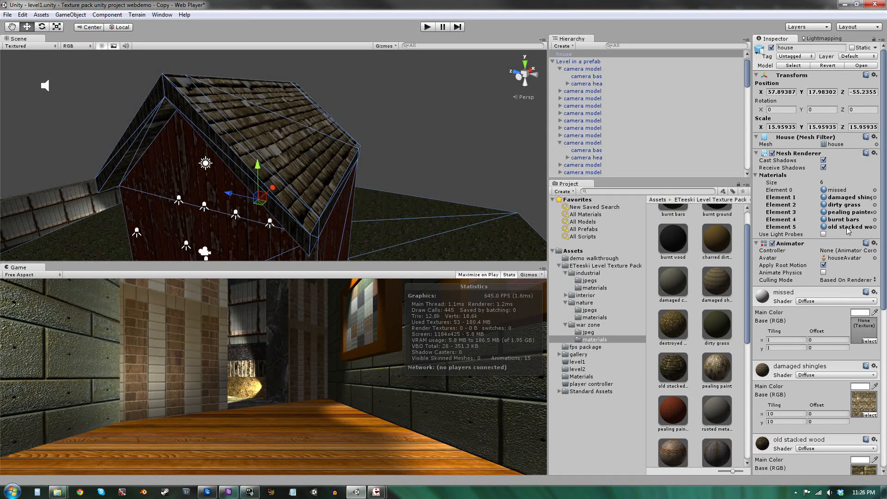
Set the old stacked wood material's tiling to 15 by 15.
{"action": "left_click", "coordinate": [847, 227]}
{"action": "scroll", "coordinate": [828, 379], "scroll_direction": "down", "scroll_amount": 5}
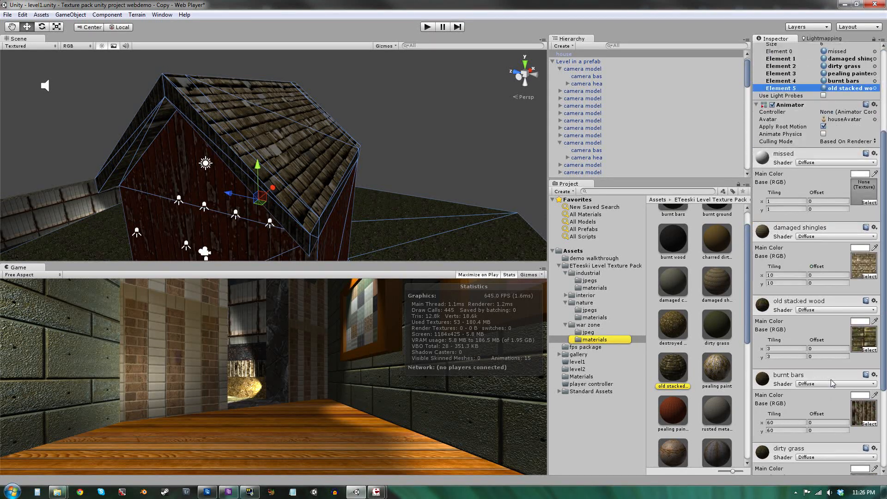
{"action": "key", "text": "BackSpace"}
{"action": "type", "text": "15"}
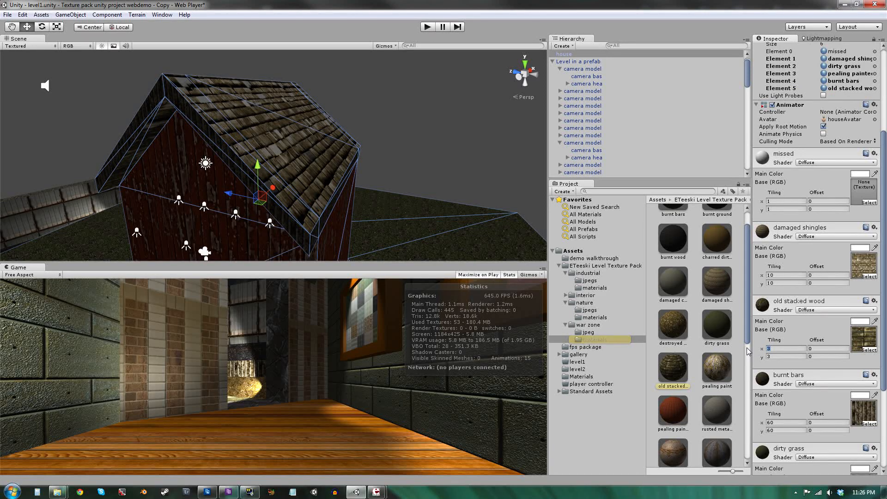
{"action": "key", "text": "Tab"}
{"action": "type", "text": "15"}
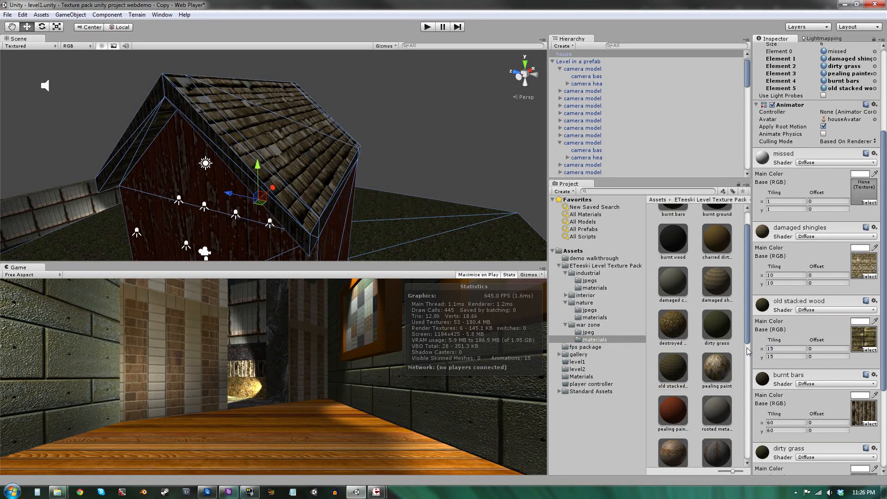
{"action": "key", "text": "w"}
{"action": "right_click_drag", "start_coordinate": [430, 190], "coordinate": [343, 99]}
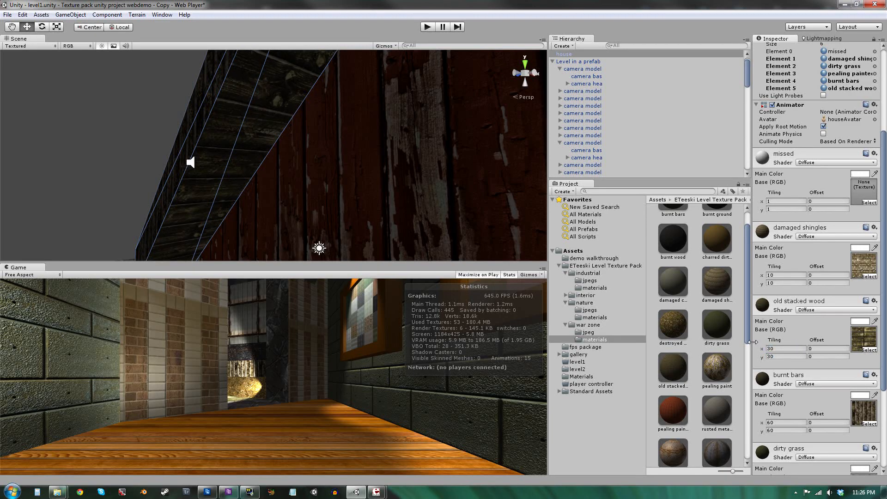
Fly around the house in the scene view to inspect how the wall, roof and underside textures look.
{"action": "right_click_drag", "start_coordinate": [186, 159], "coordinate": [222, 212]}
{"action": "key", "text": "s"}
{"action": "key", "text": "w"}
{"action": "key", "text": "s"}
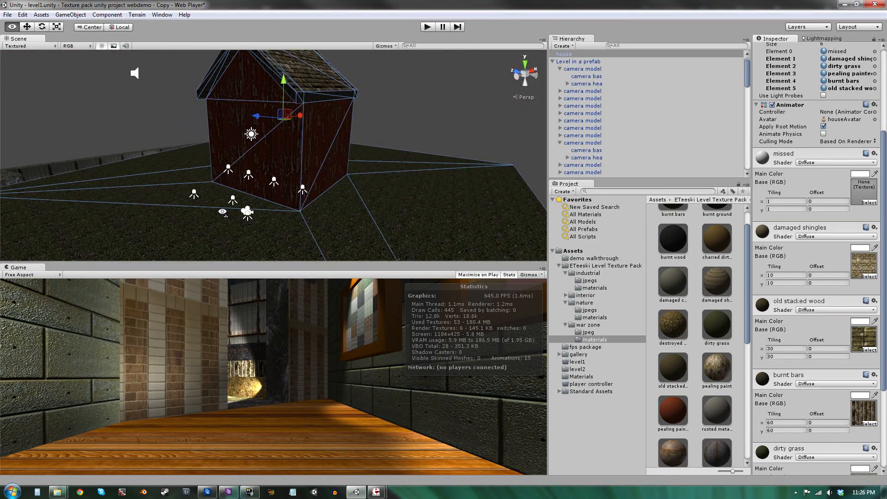
{"action": "right_click_drag", "start_coordinate": [392, 123], "coordinate": [407, 65]}
{"action": "key", "text": "q"}
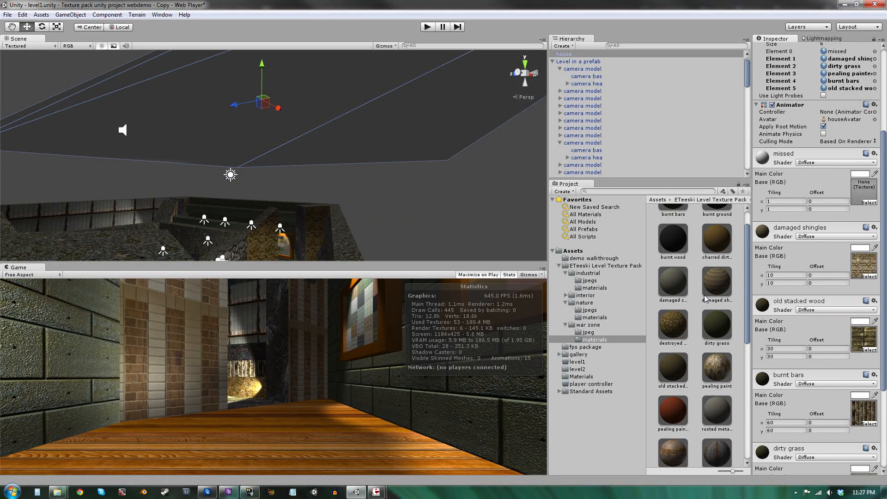
{"action": "scroll", "coordinate": [705, 298], "scroll_direction": "up", "scroll_amount": 1}
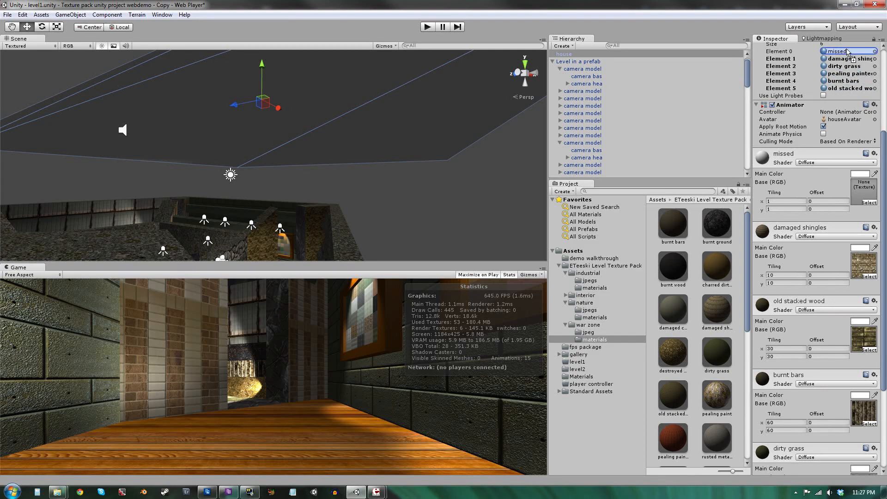
{"action": "left_click_drag", "start_coordinate": [848, 52], "coordinate": [849, 53]}
Deselect the house and fly back to view the whole textured house on the grass ground.
{"action": "right_click_drag", "start_coordinate": [403, 178], "coordinate": [55, 224]}
{"action": "key", "text": "w"}
{"action": "key", "text": "s"}
{"action": "left_click", "coordinate": [405, 196]}
{"action": "key", "text": "a"}
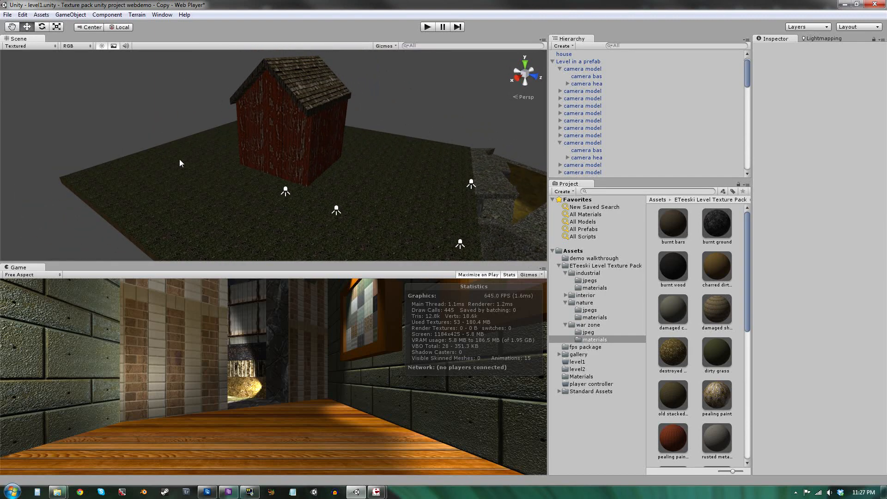
{"action": "right_click_drag", "start_coordinate": [180, 163], "coordinate": [408, 158]}
{"action": "key", "text": "w"}
{"action": "key", "text": "s"}
{"action": "key", "text": "w"}
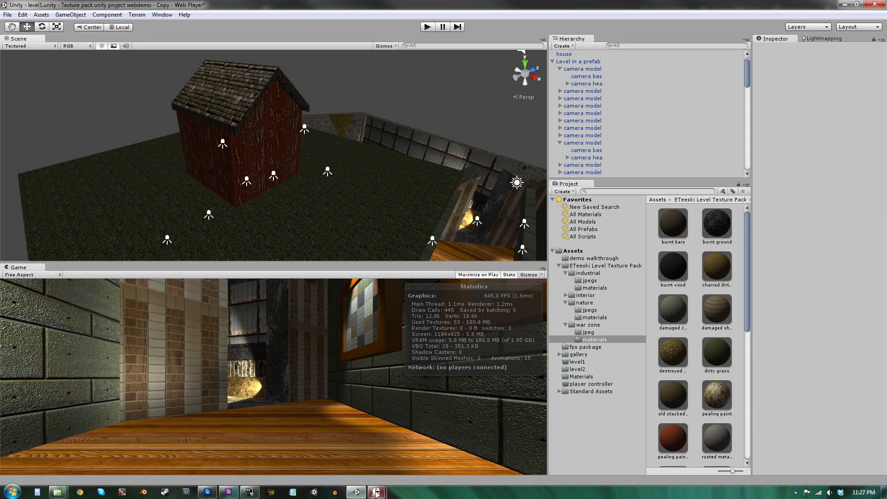
Switch to Wings3D and orbit the colour-coded house model to compare it with the Unity version.
{"action": "mouse_move", "coordinate": [377, 494]}
{"action": "left_click", "coordinate": [408, 448]}
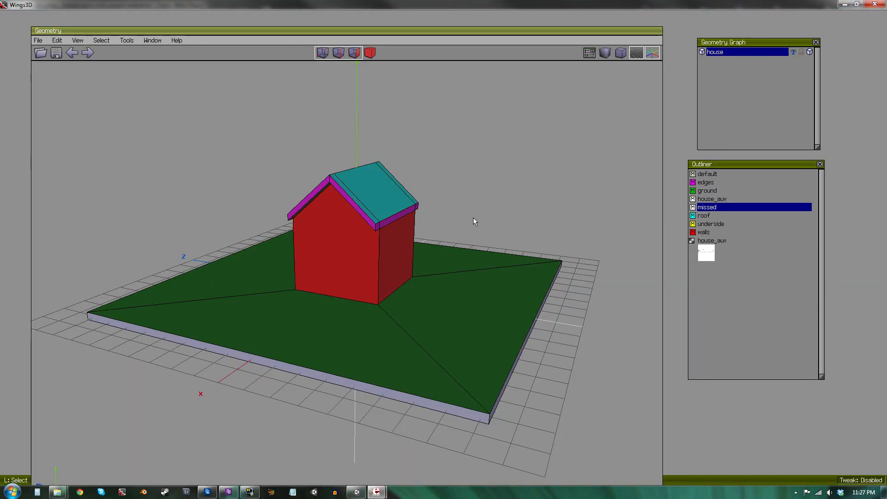
{"action": "middle_click_drag", "start_coordinate": [473, 218], "coordinate": [231, 208], "text": "alt"}
{"action": "middle_click_drag", "start_coordinate": [407, 360], "coordinate": [372, 348], "text": "alt"}
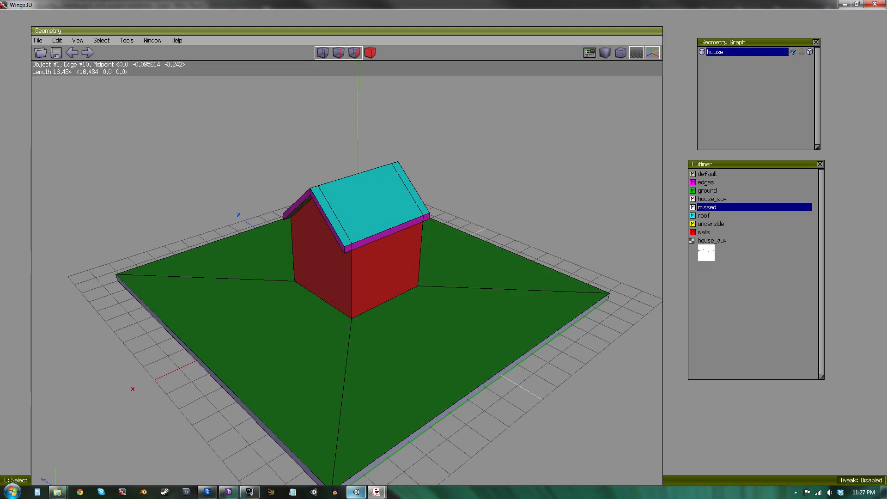
Return to Unity and zoom in on the house to examine the roof shingles texture up close.
{"action": "left_click", "coordinate": [356, 492]}
{"action": "left_click_drag", "start_coordinate": [350, 157], "coordinate": [188, 101], "text": "alt"}
{"action": "scroll", "coordinate": [384, 155], "scroll_direction": "up", "scroll_amount": 3}
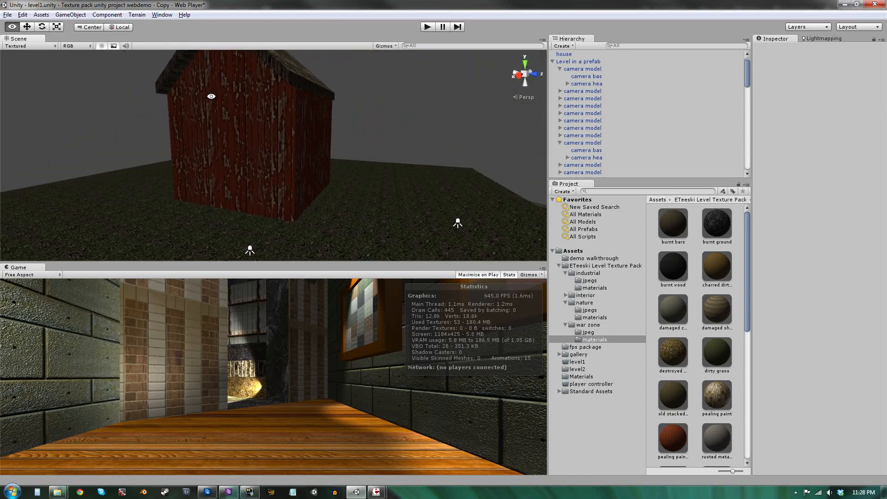
{"action": "scroll", "coordinate": [226, 156], "scroll_direction": "down", "scroll_amount": 4}
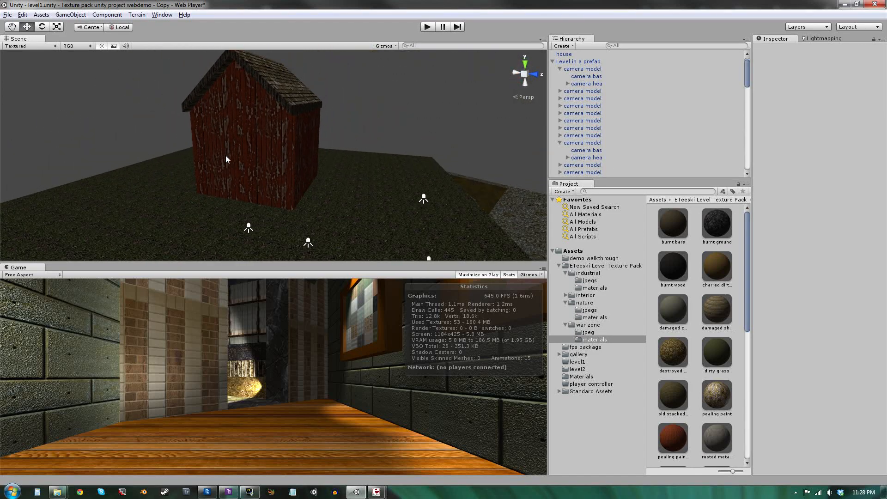
{"action": "left_click_drag", "start_coordinate": [212, 154], "coordinate": [247, 176], "text": "alt"}
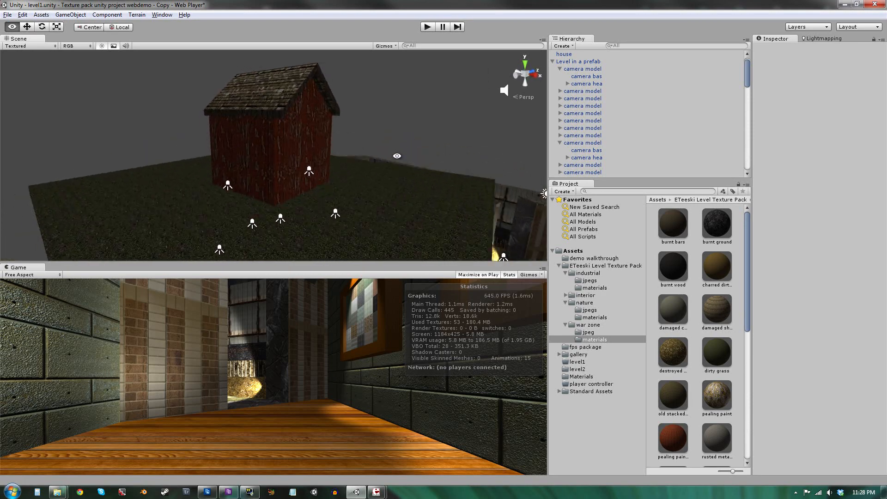
{"action": "left_click_drag", "start_coordinate": [397, 155], "coordinate": [286, 138], "text": "alt"}
{"action": "left_click_drag", "start_coordinate": [213, 216], "coordinate": [158, 223], "text": "alt"}
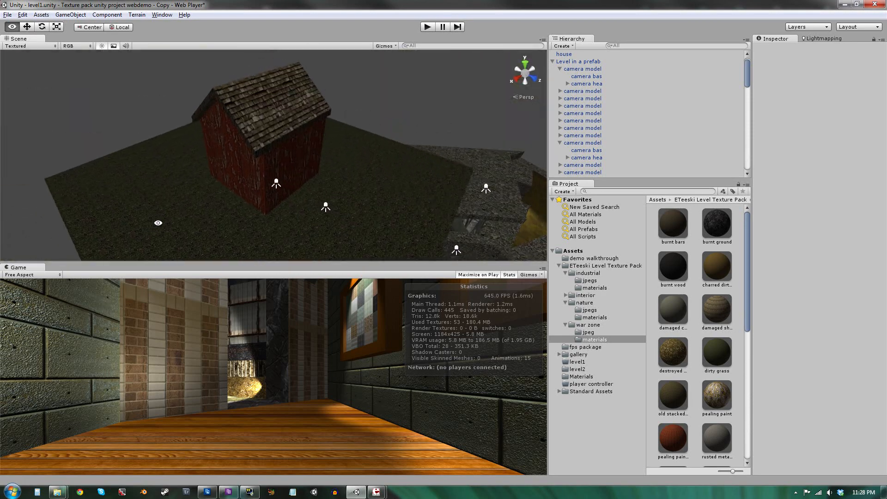
{"action": "scroll", "coordinate": [199, 202], "scroll_direction": "up", "scroll_amount": 10}
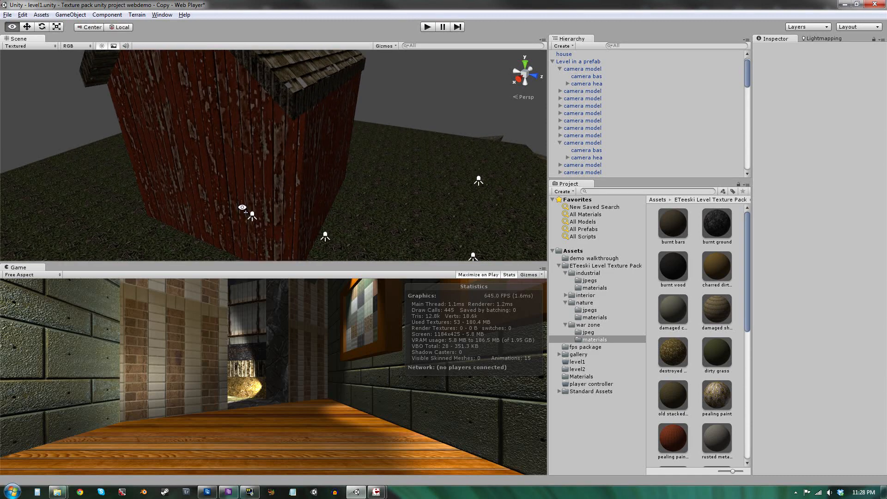
{"action": "left_click_drag", "start_coordinate": [198, 204], "coordinate": [273, 135], "text": "alt"}
{"action": "scroll", "coordinate": [273, 134], "scroll_direction": "up", "scroll_amount": 5, "text": "alt"}
{"action": "scroll", "coordinate": [273, 135], "scroll_direction": "down", "scroll_amount": 8, "text": "alt"}
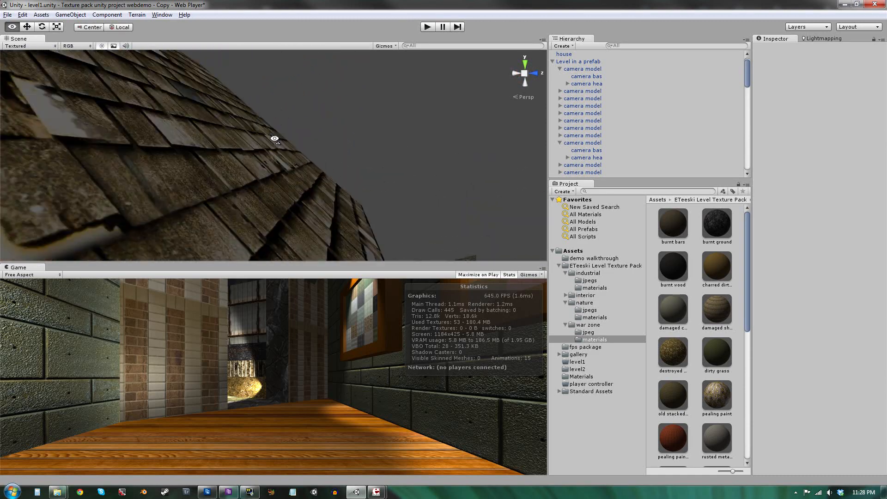
{"action": "scroll", "coordinate": [266, 162], "scroll_direction": "up", "scroll_amount": 3, "text": "alt"}
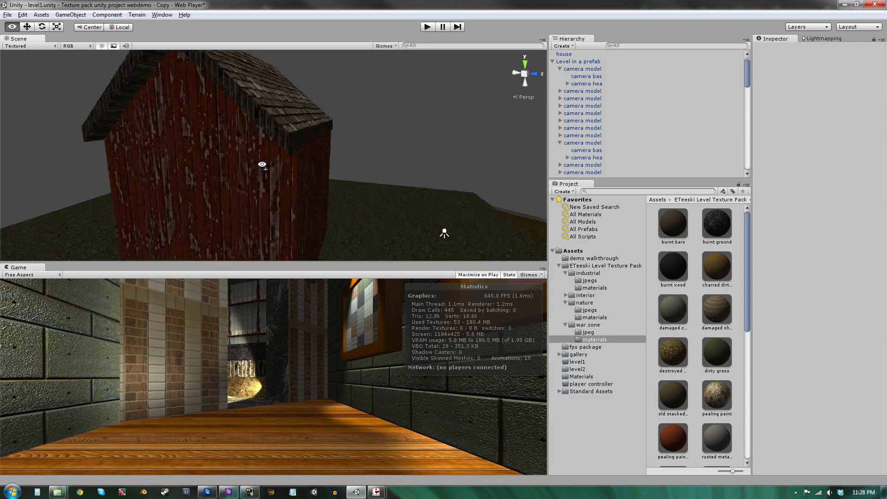
Examine the peeling painted wall texture and the dirty grass ground around the house from close range.
{"action": "scroll", "coordinate": [262, 164], "scroll_direction": "down", "scroll_amount": 2, "text": "alt"}
{"action": "scroll", "coordinate": [262, 165], "scroll_direction": "up", "scroll_amount": 2, "text": "alt"}
{"action": "left_click_drag", "start_coordinate": [263, 164], "coordinate": [244, 166], "text": "alt"}
{"action": "scroll", "coordinate": [245, 167], "scroll_direction": "up", "scroll_amount": 4, "text": "alt"}
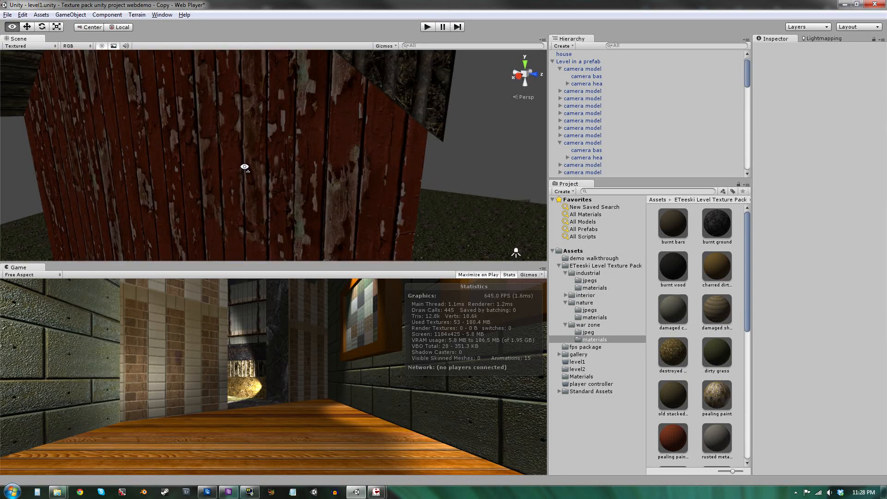
{"action": "scroll", "coordinate": [245, 167], "scroll_direction": "down", "scroll_amount": 5, "text": "alt"}
{"action": "scroll", "coordinate": [245, 167], "scroll_direction": "up", "scroll_amount": 3, "text": "alt"}
{"action": "scroll", "coordinate": [244, 167], "scroll_direction": "down", "scroll_amount": 4, "text": "alt"}
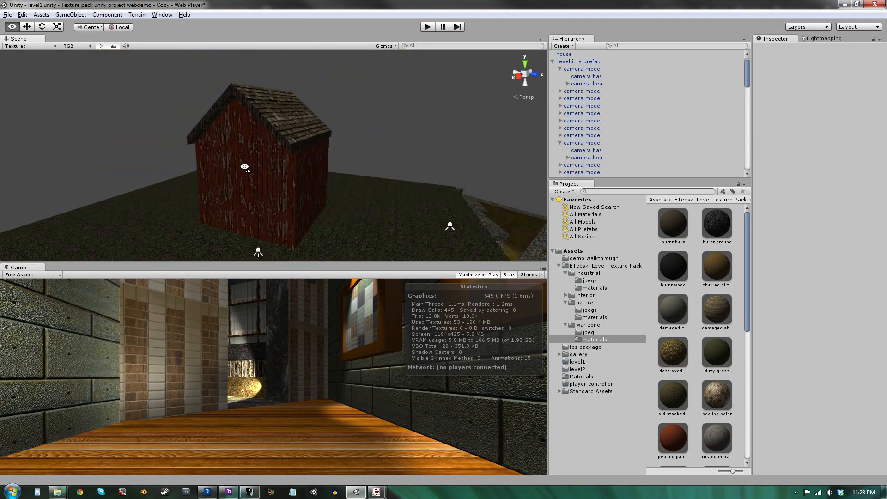
{"action": "left_click_drag", "start_coordinate": [245, 171], "coordinate": [301, 213], "text": "alt"}
{"action": "scroll", "coordinate": [303, 213], "scroll_direction": "up", "scroll_amount": 5, "text": "alt"}
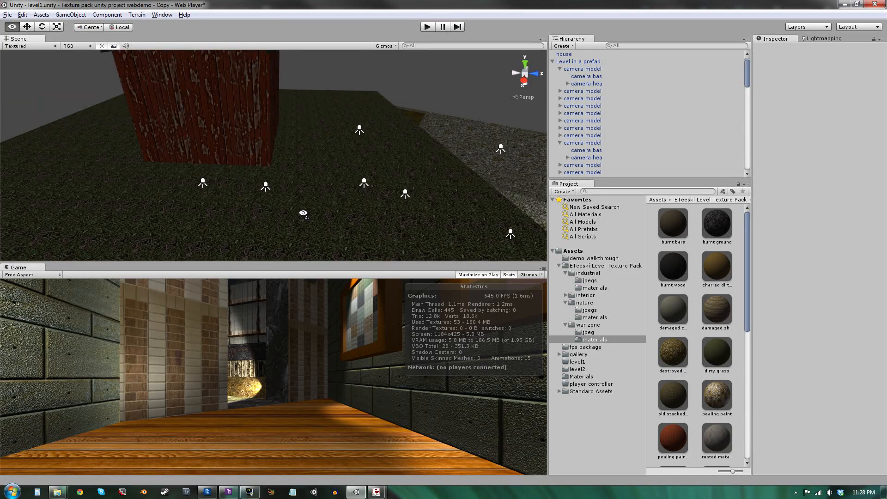
{"action": "key", "text": "s"}
{"action": "right_click_drag", "start_coordinate": [303, 213], "coordinate": [290, 231]}
{"action": "key", "text": "w"}
{"action": "key", "text": "s"}
{"action": "key", "text": "e"}
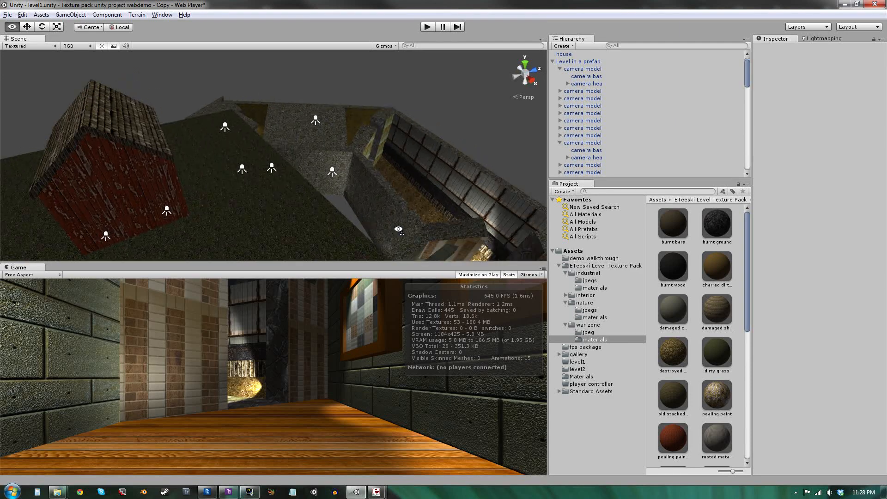
Orbit around the house to inspect the gable ends and the shingled roof from different angles.
{"action": "right_click_drag", "start_coordinate": [401, 230], "coordinate": [258, 139]}
{"action": "key", "text": "w"}
{"action": "key", "text": "a"}
{"action": "key", "text": "s"}
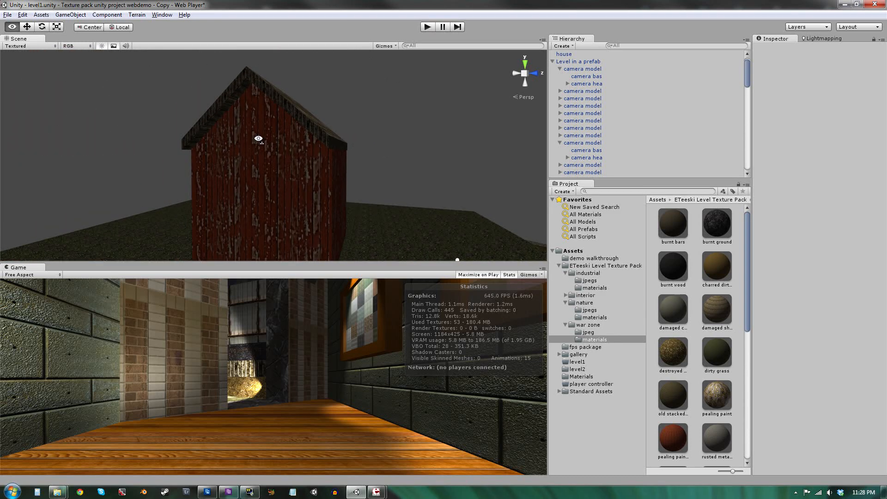
{"action": "right_click_drag", "start_coordinate": [258, 139], "coordinate": [215, 158]}
{"action": "key", "text": "d"}
{"action": "key", "text": "a"}
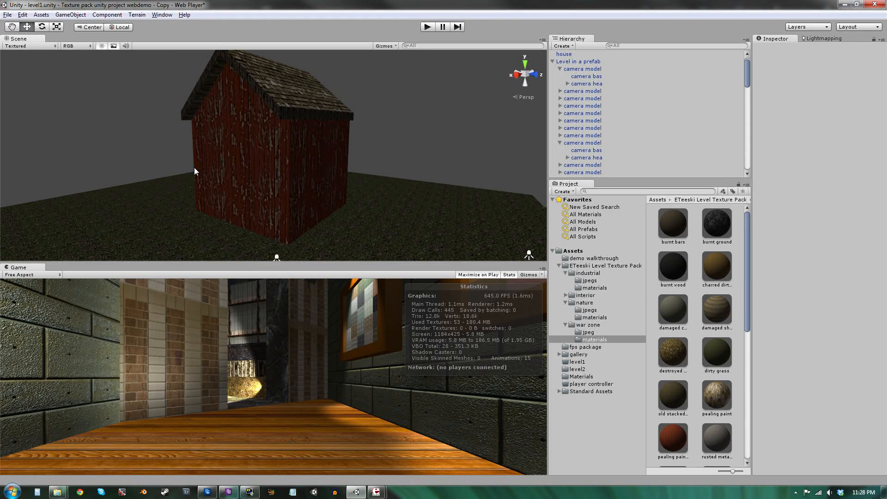
{"action": "key", "text": "w"}
{"action": "right_click_drag", "start_coordinate": [270, 171], "coordinate": [297, 218]}
{"action": "key", "text": "s"}
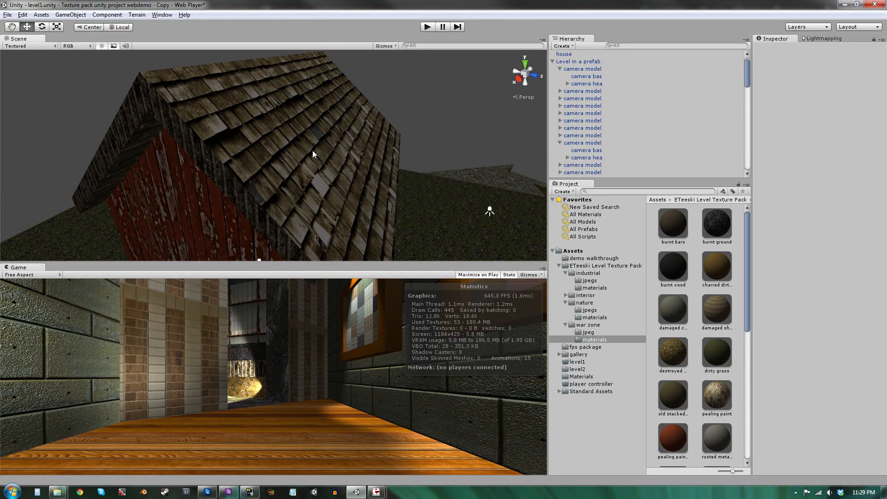
{"action": "right_click_drag", "start_coordinate": [312, 151], "coordinate": [288, 131]}
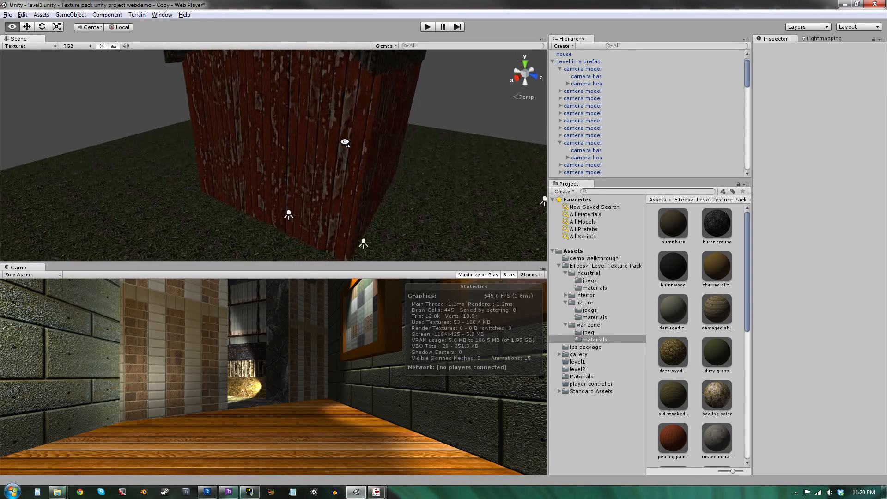
Fly to the front of the house and frame the textured walls and roof for a final look.
{"action": "key", "text": "w"}
{"action": "right_click_drag", "start_coordinate": [344, 142], "coordinate": [435, 100]}
{"action": "key", "text": "s"}
{"action": "key", "text": "w"}
{"action": "key", "text": "s"}
{"action": "key", "text": "w"}
{"action": "key", "text": "s"}
{"action": "key", "text": "w"}
{"action": "key", "text": "s"}
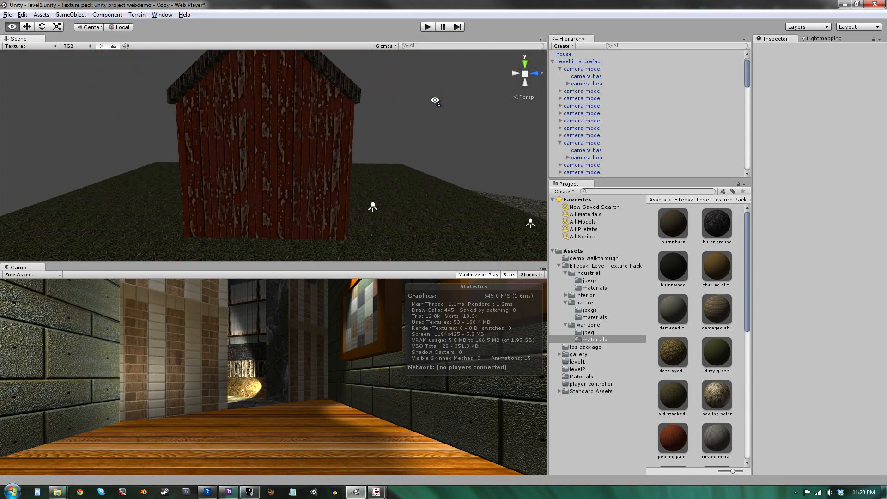
{"action": "right_click_drag", "start_coordinate": [372, 200], "coordinate": [287, 183]}
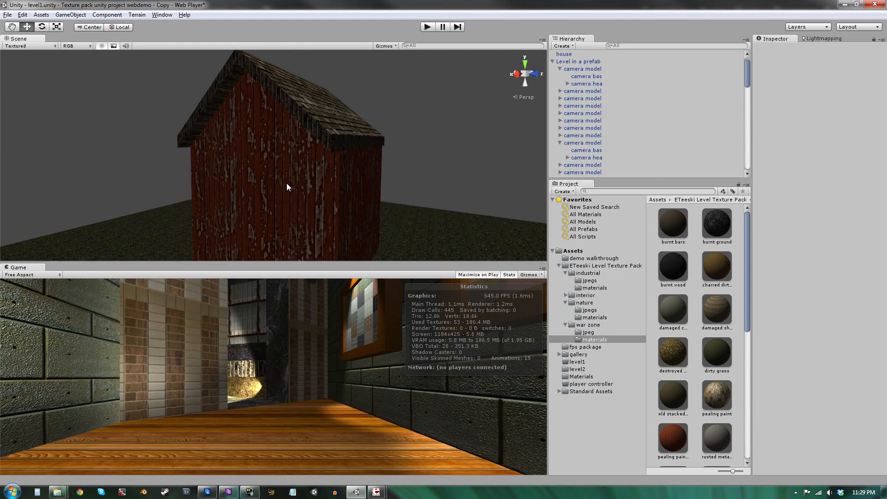